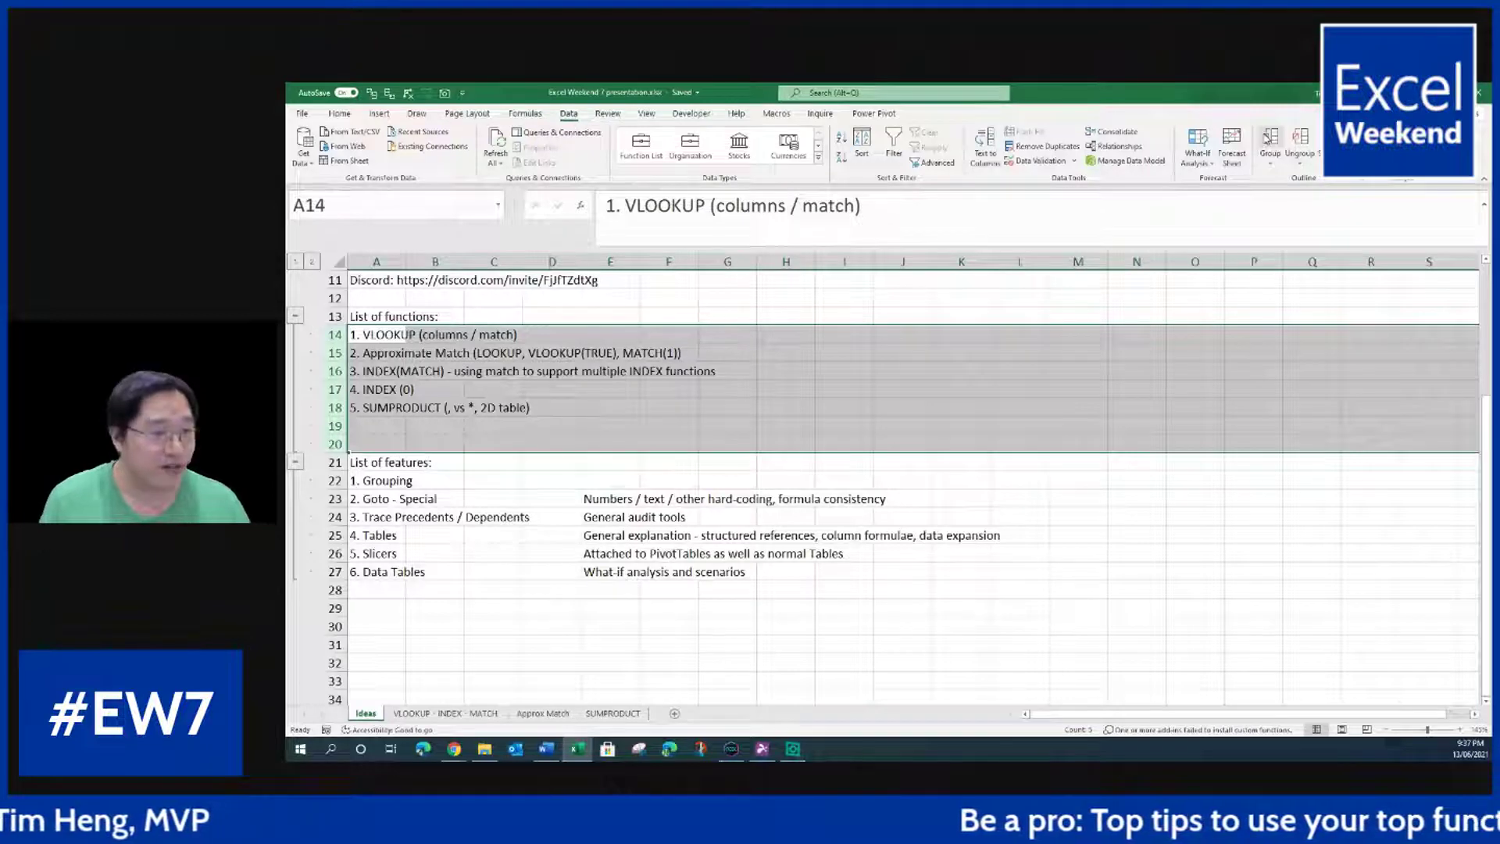
# Step: Try grouping and ungrouping rows 14 to 20 under the list of functions
pyautogui.click(384, 338)
pyautogui.moveTo(384, 338); pyautogui.dragTo(383, 444)
pyautogui.hotkey('shift', 'space')
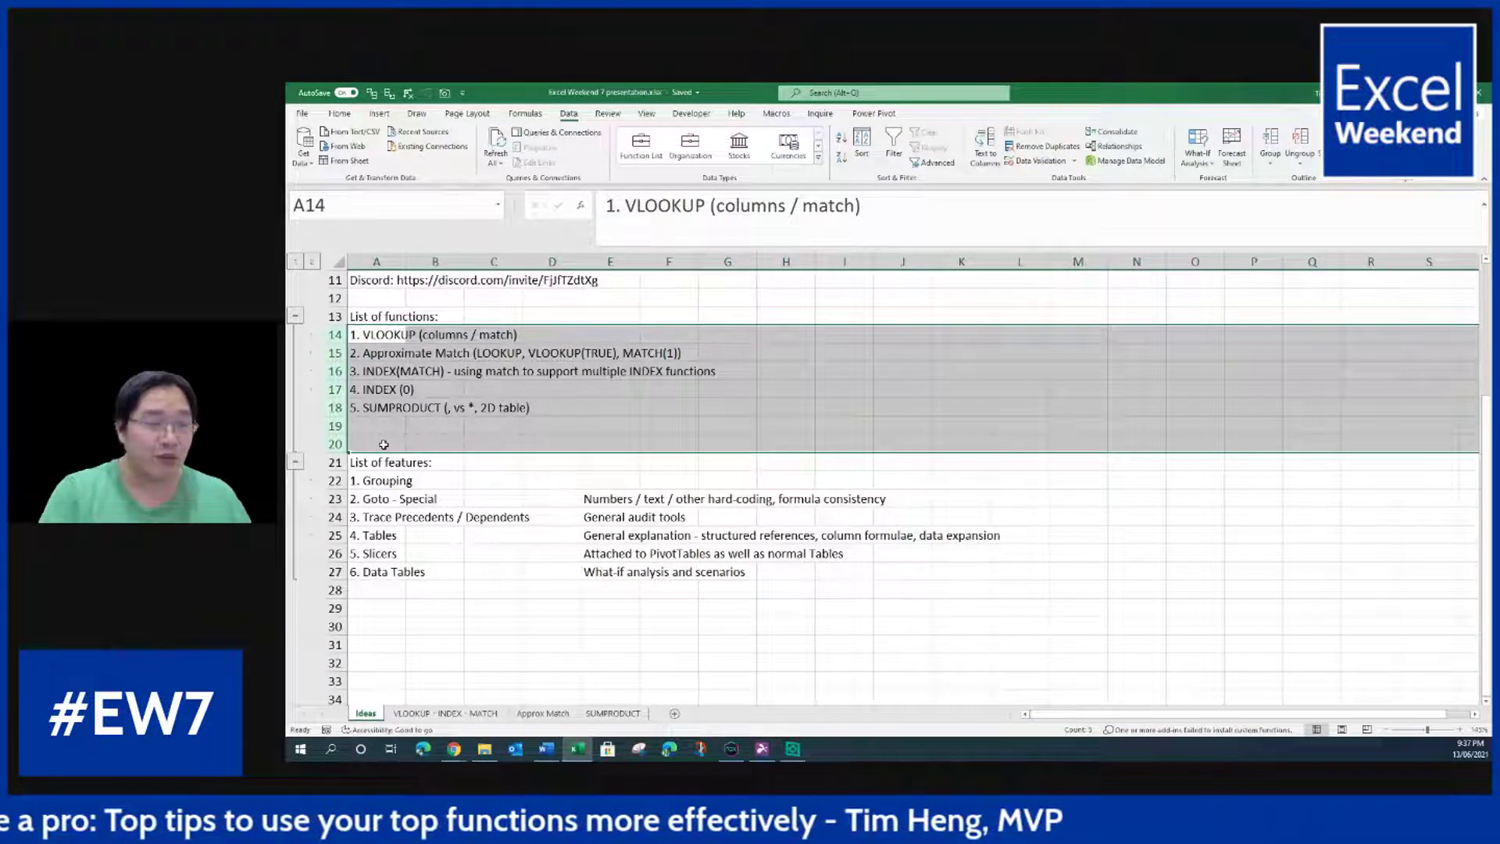
pyautogui.hotkey('alt', 'shift', 'Right')
pyautogui.hotkey('alt', 'shift', 'Left')
pyautogui.hotkey('alt', 'shift', 'Left')
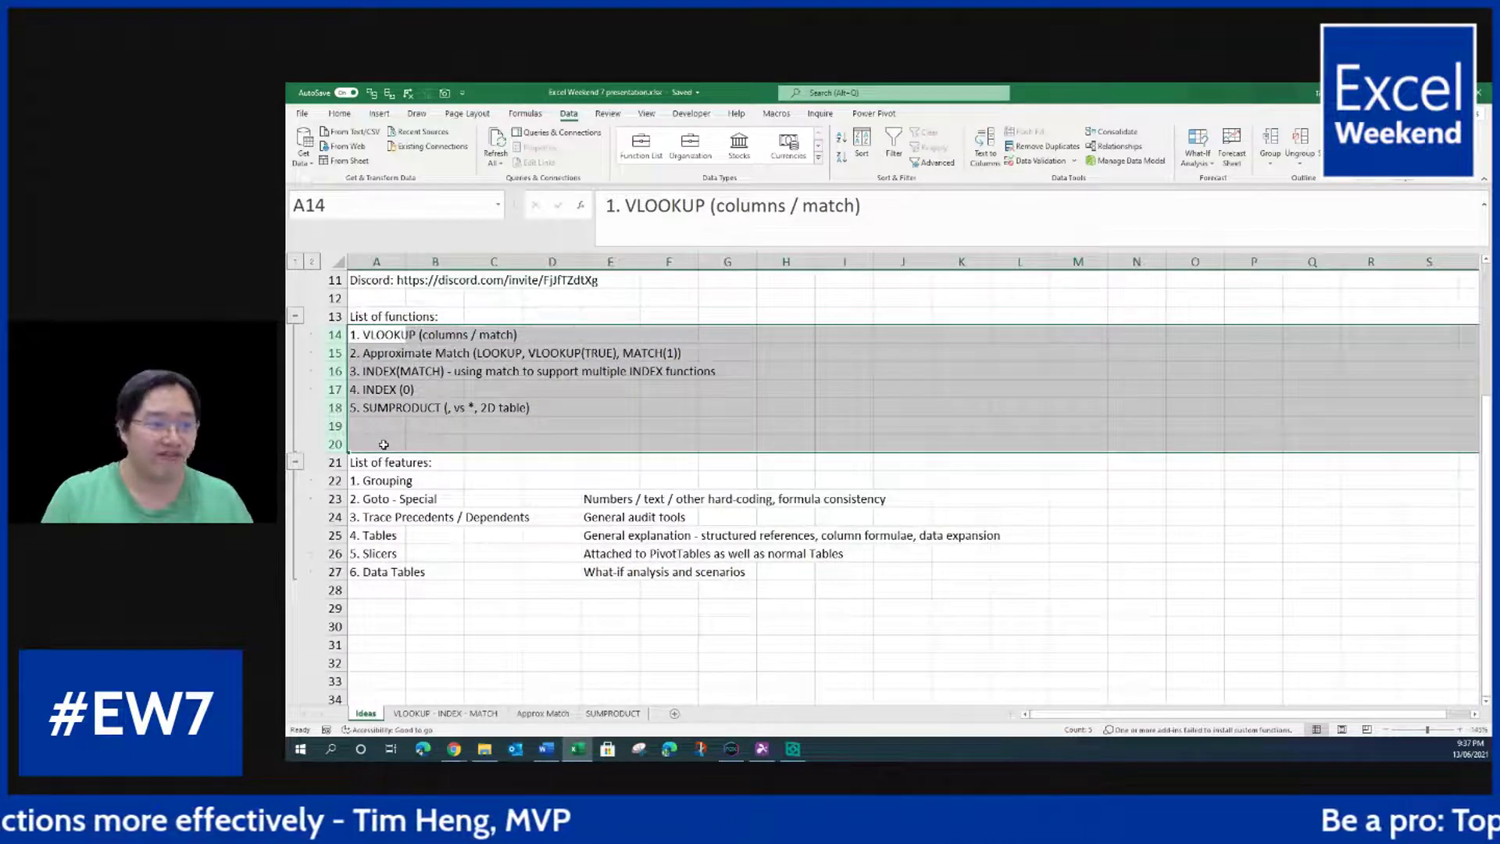
pyautogui.click(406, 352)
pyautogui.click(387, 332)
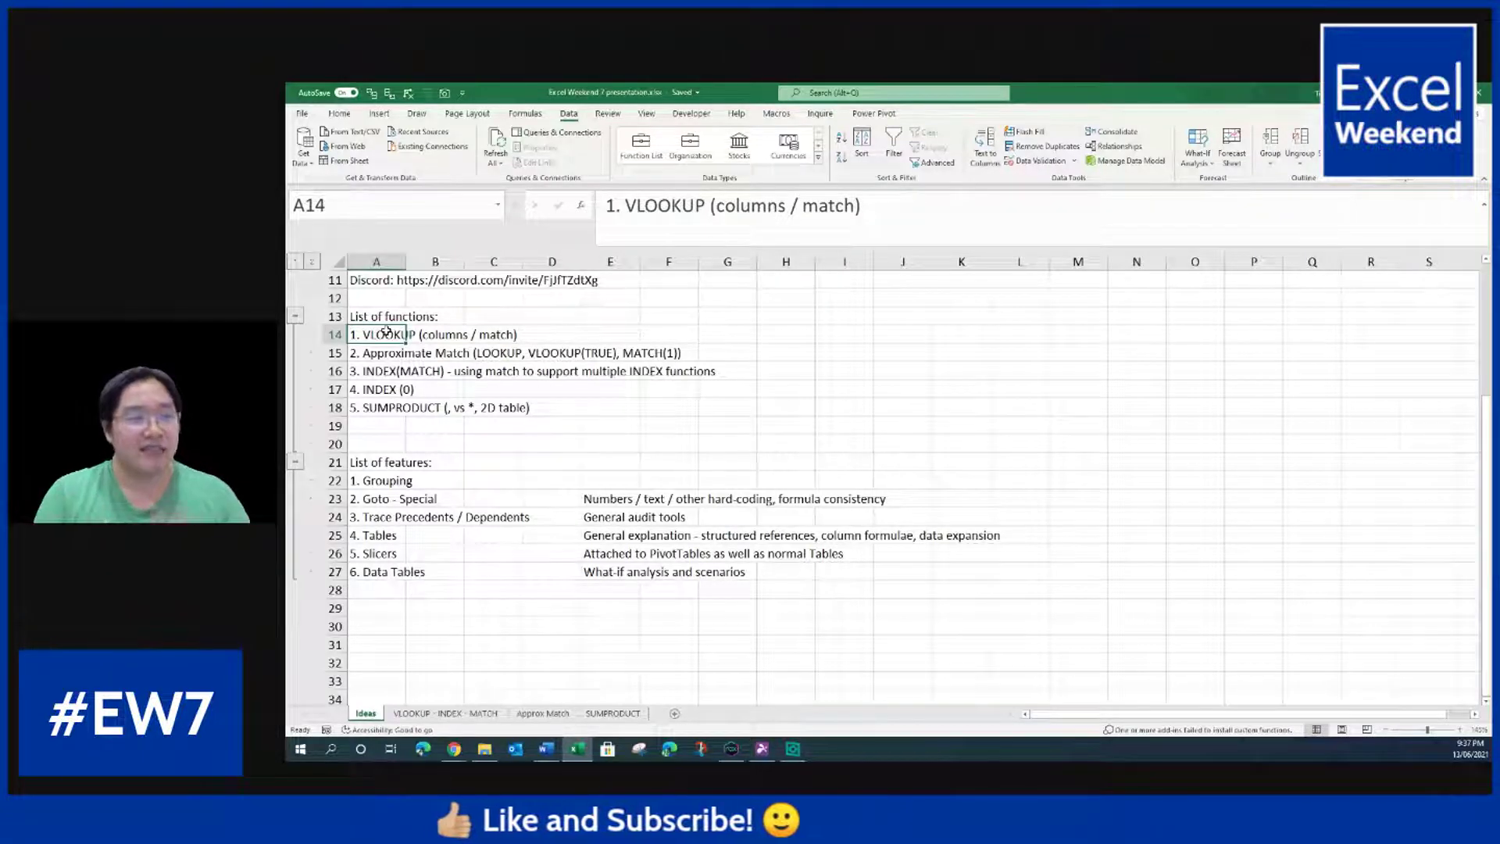
pyautogui.click(372, 370)
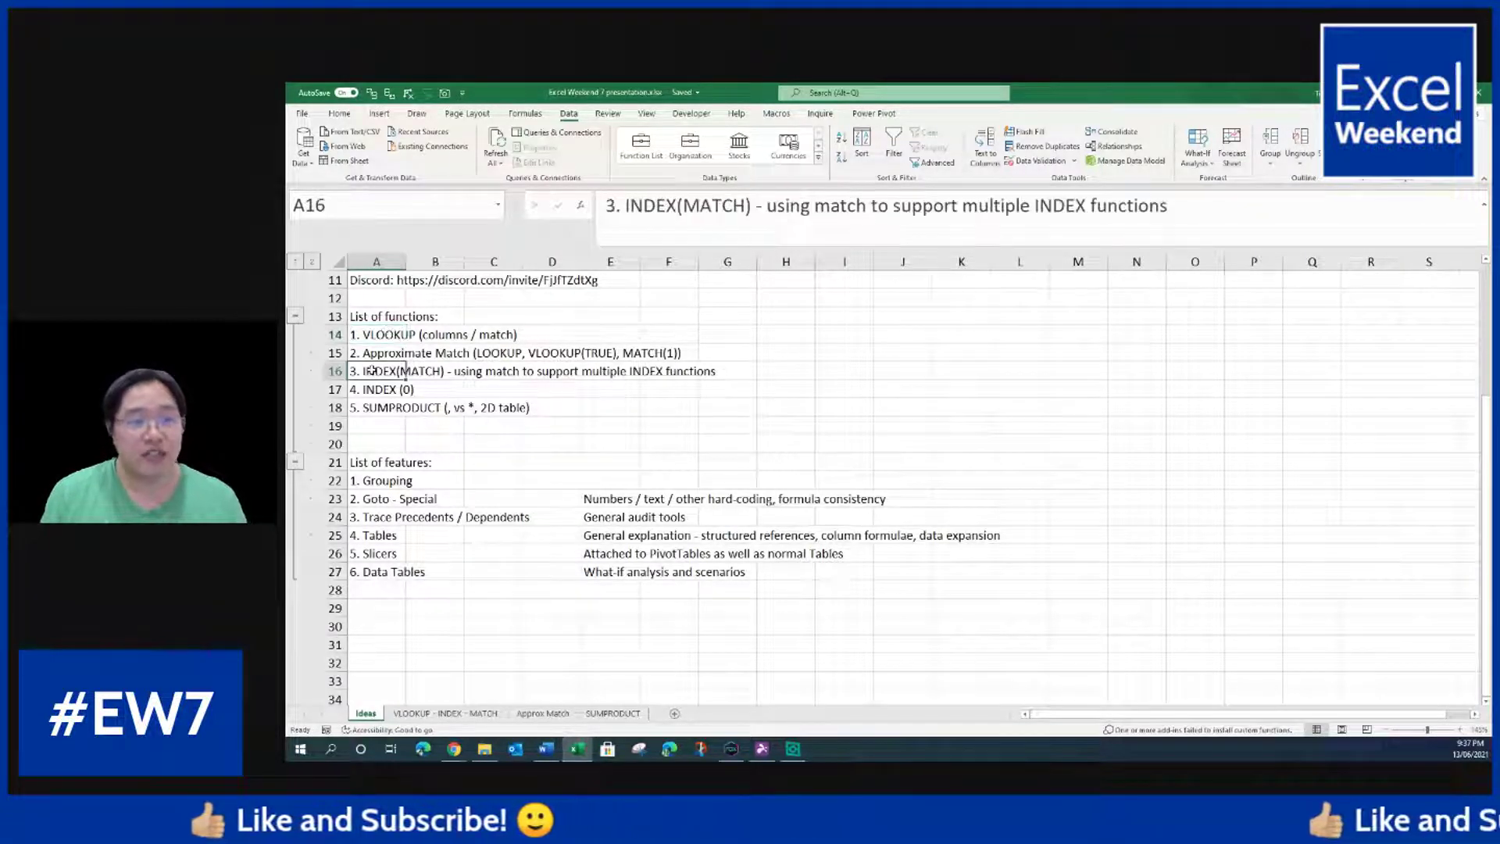
# Step: Insert a row beneath "1. Grouping" and enter "a. Hierarchies" in A23
pyautogui.click(383, 498)
pyautogui.hotkey('shift', 'space')
pyautogui.hotkey('ctrl', 'shift', '+')
pyautogui.click(380, 500)
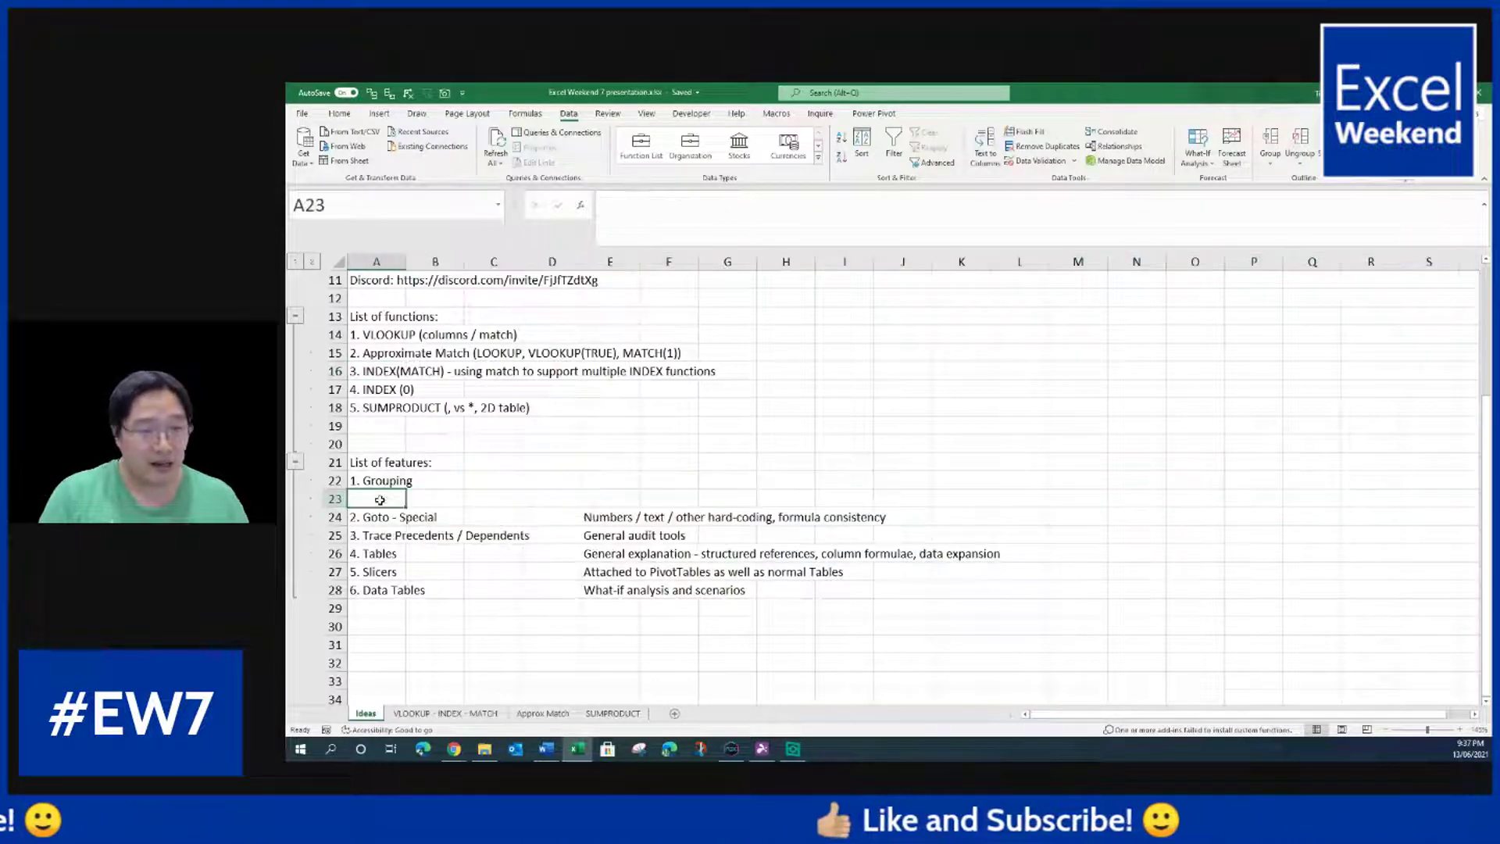
pyautogui.write('a. Hierarchies')
pyautogui.press('Return')
# Step: Try a nested group on row 23, collapsing and expanding it, and ungroup the row again
pyautogui.click(379, 500)
pyautogui.hotkey('shift', 'space')
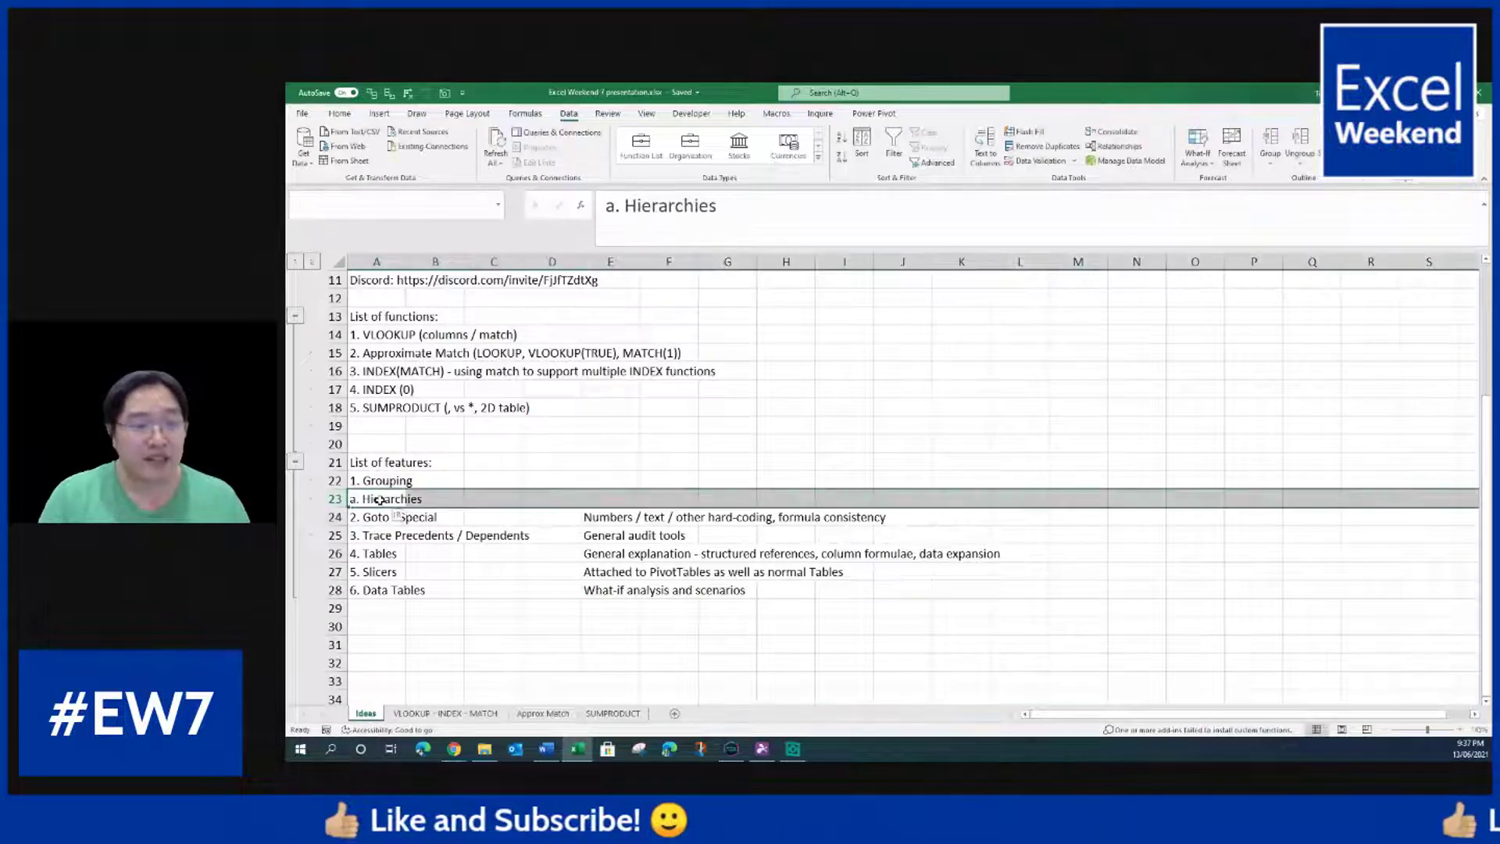
pyautogui.hotkey('alt', 'shift', 'Right')
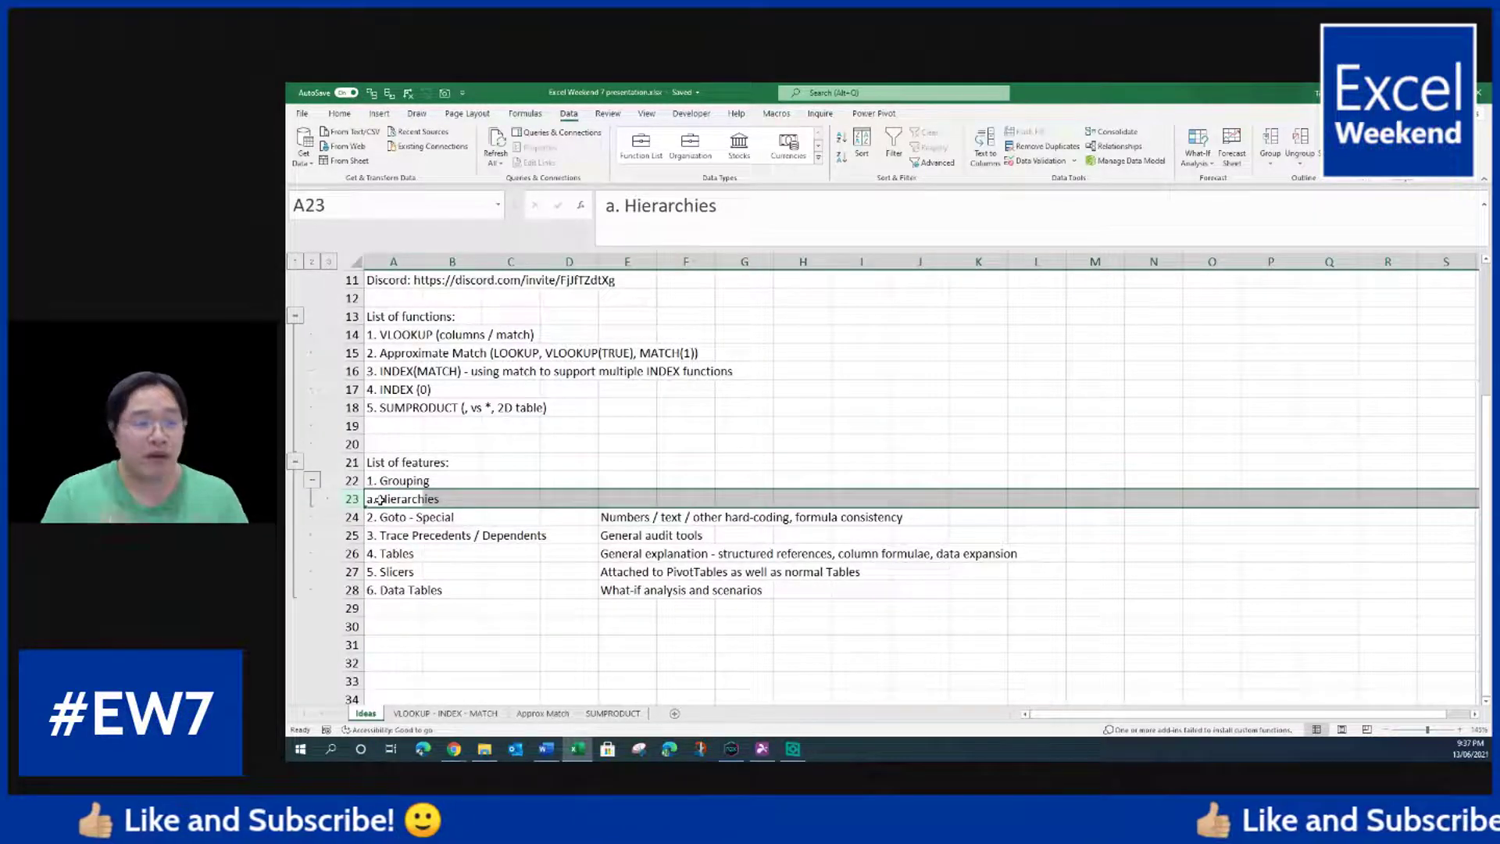
pyautogui.click(314, 481)
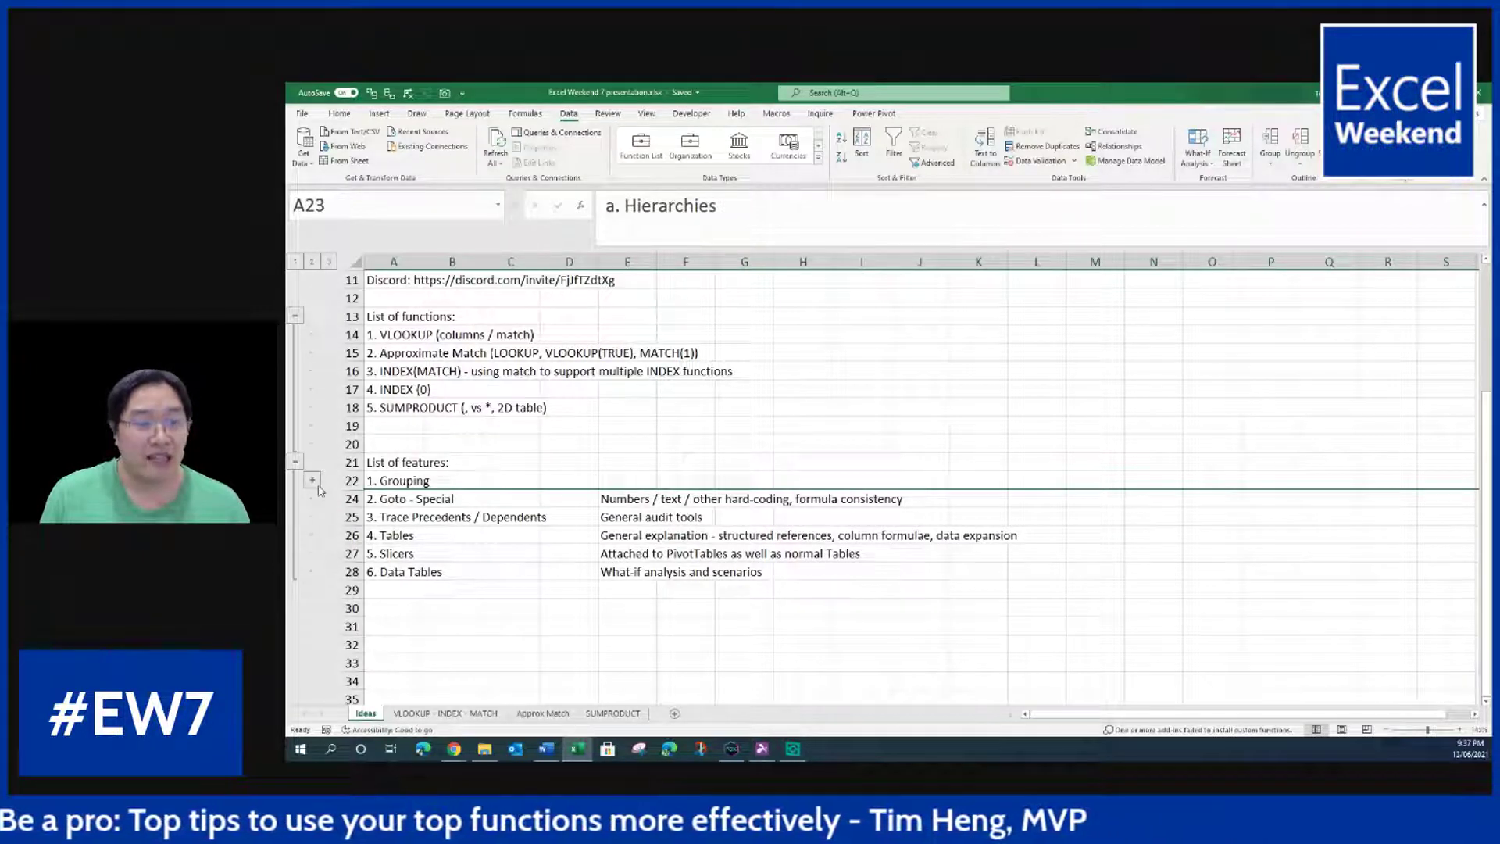
pyautogui.click(313, 480)
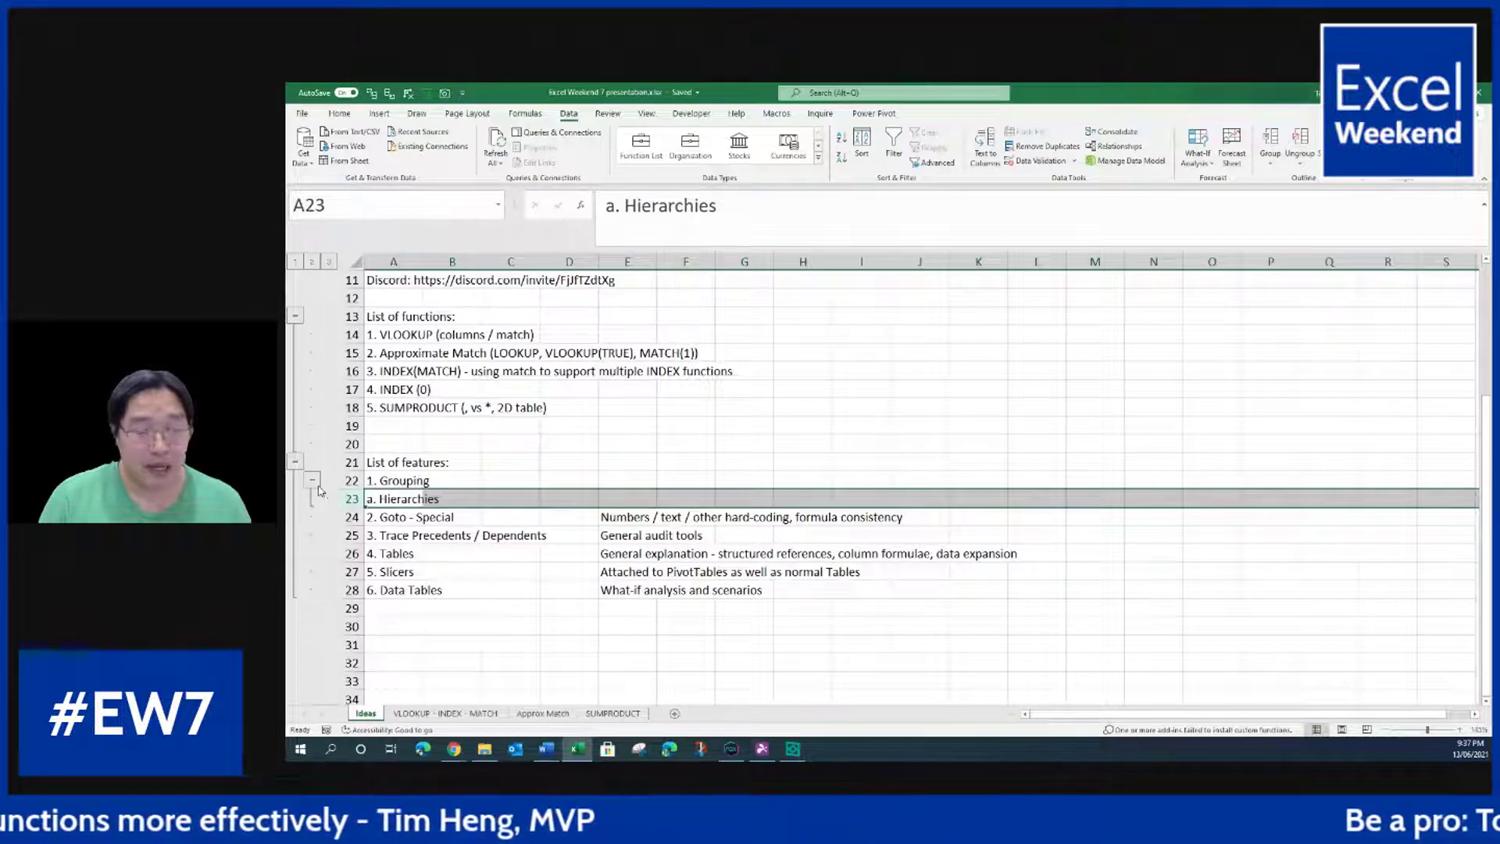
pyautogui.hotkey('alt', 'shift', 'Left')
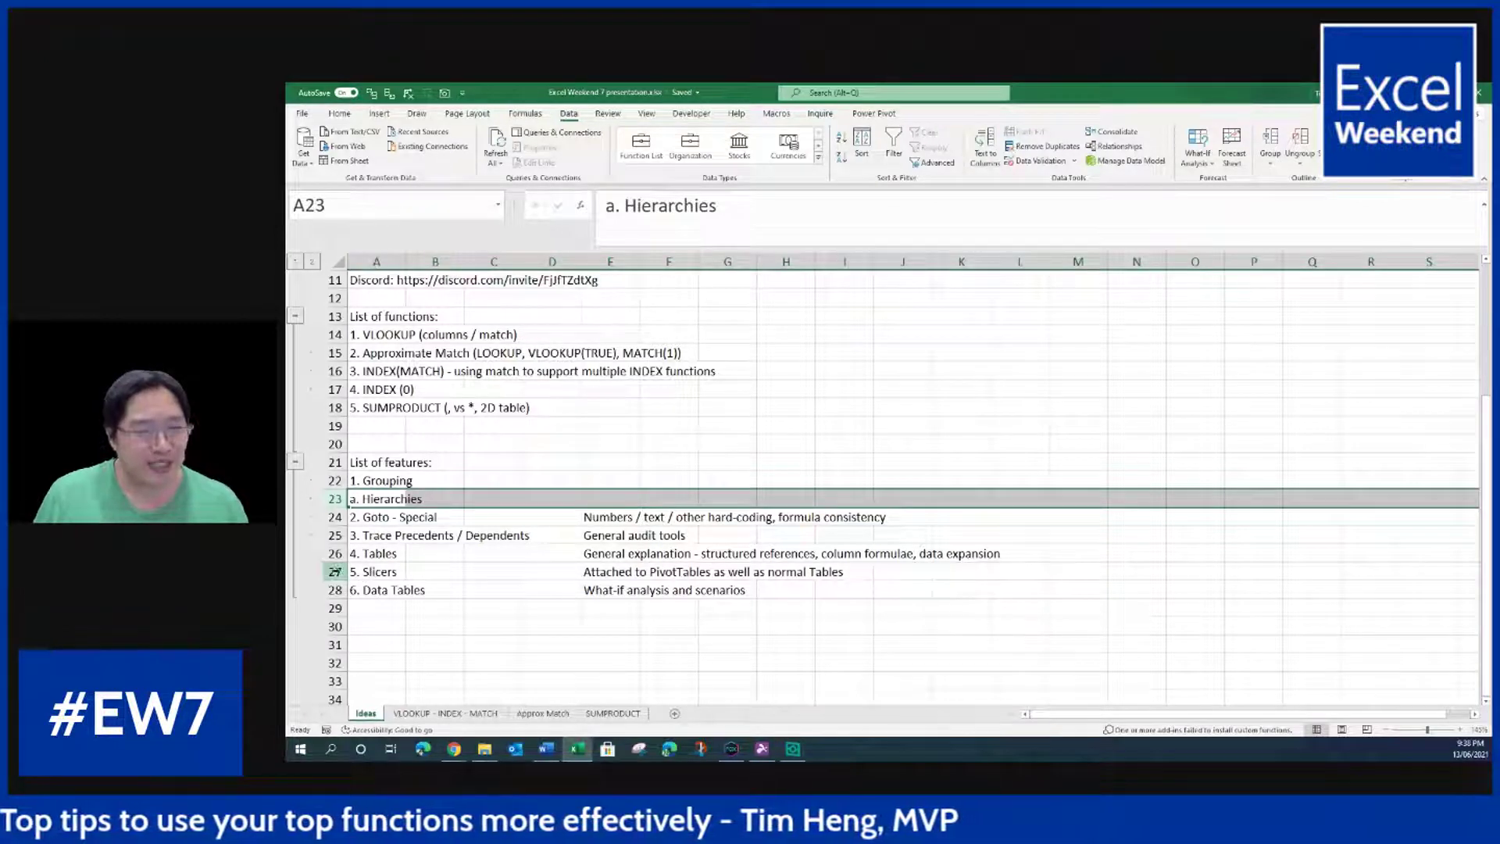
pyautogui.click(335, 572)
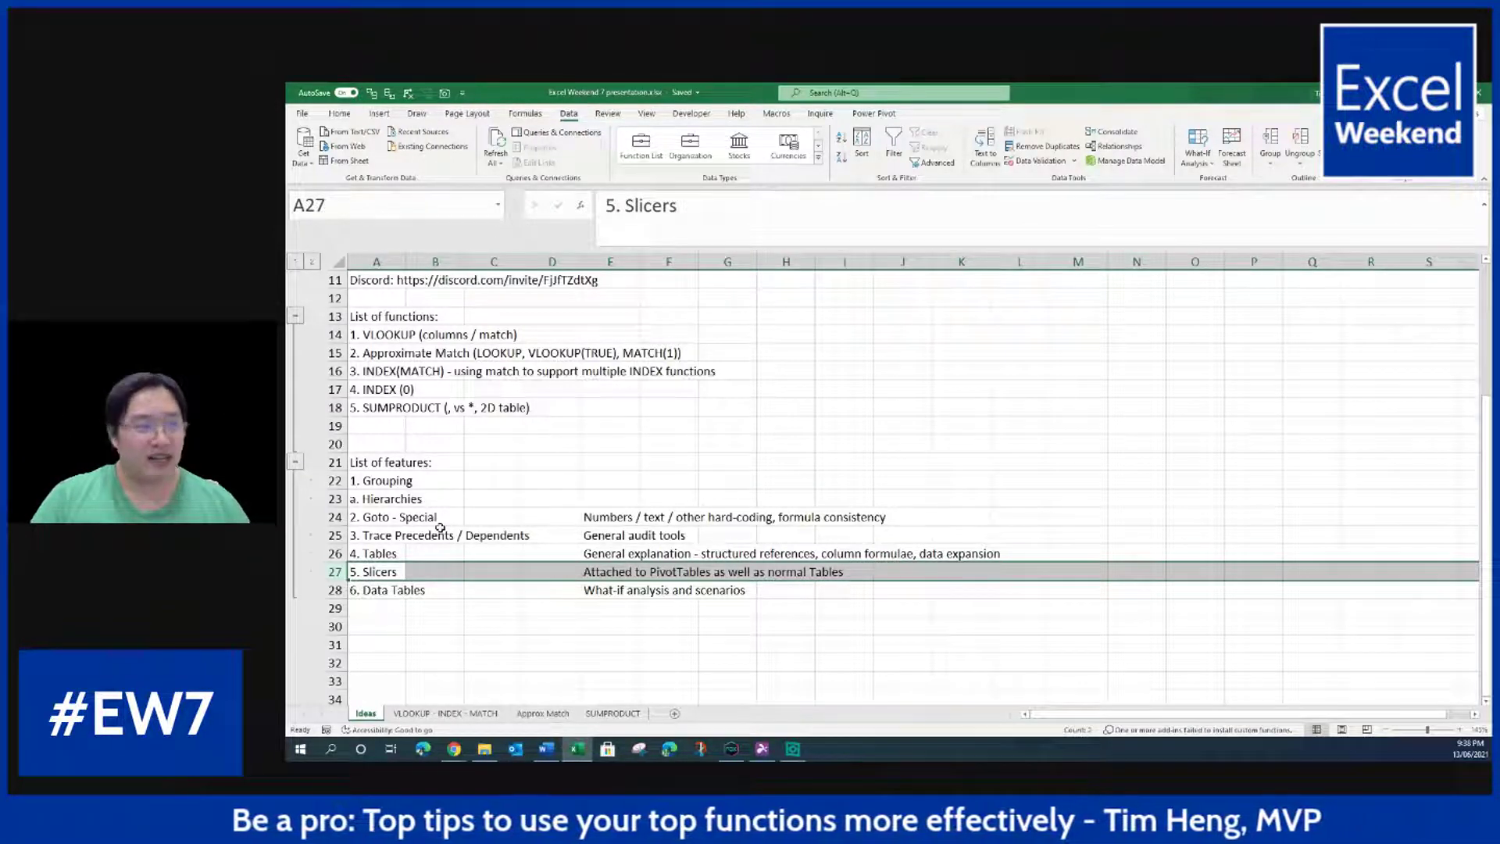
pyautogui.click(392, 334)
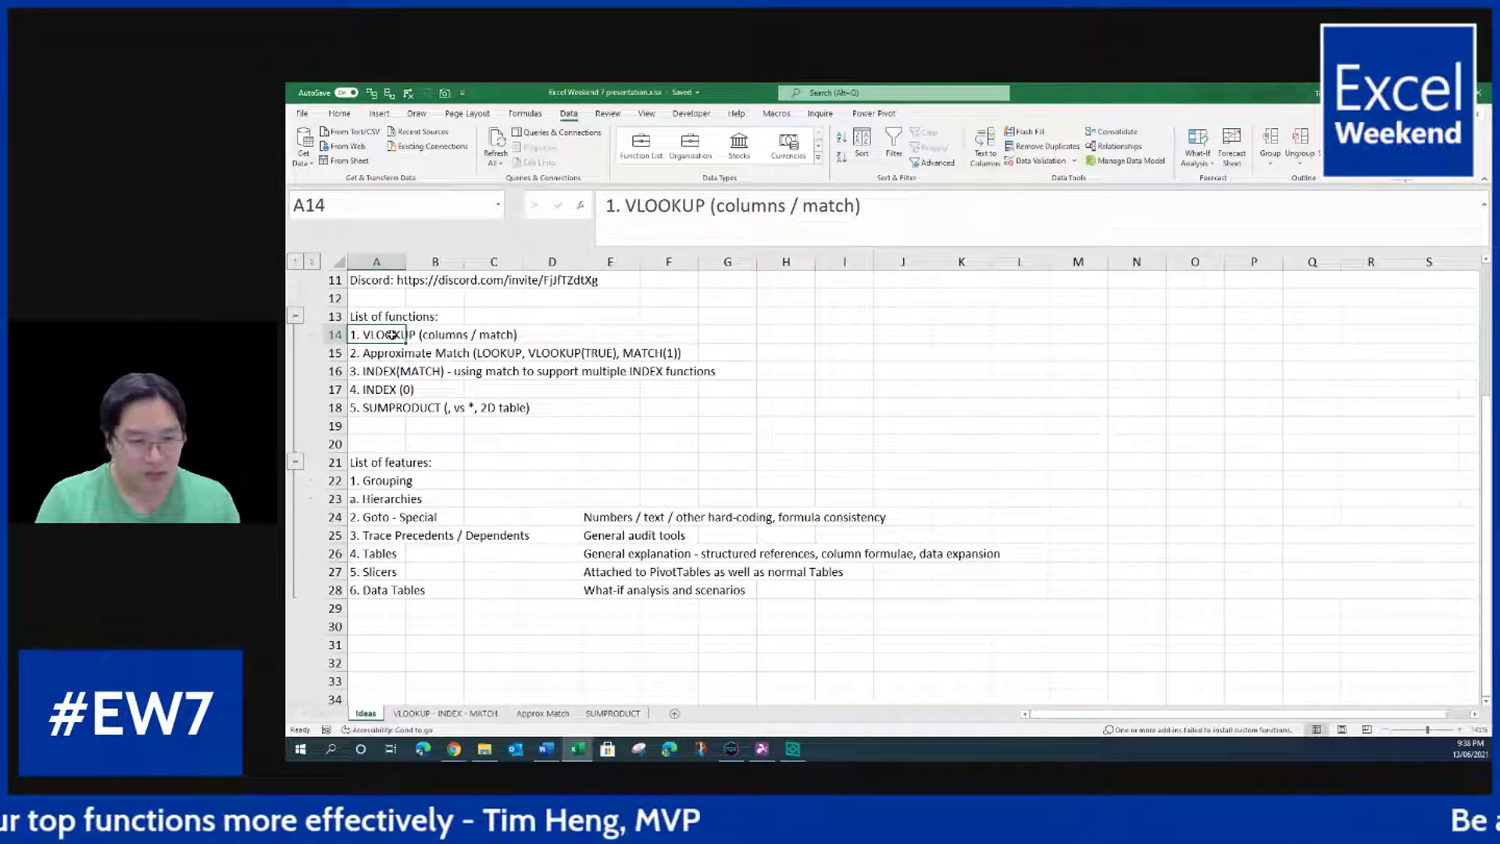
# Step: On the VLOOKUP - INDEX - MATCH sheet, label I4 Name and I5 Salary, and enter the second employee's name in J4
pyautogui.hotkey('ctrl', 'pagedown')
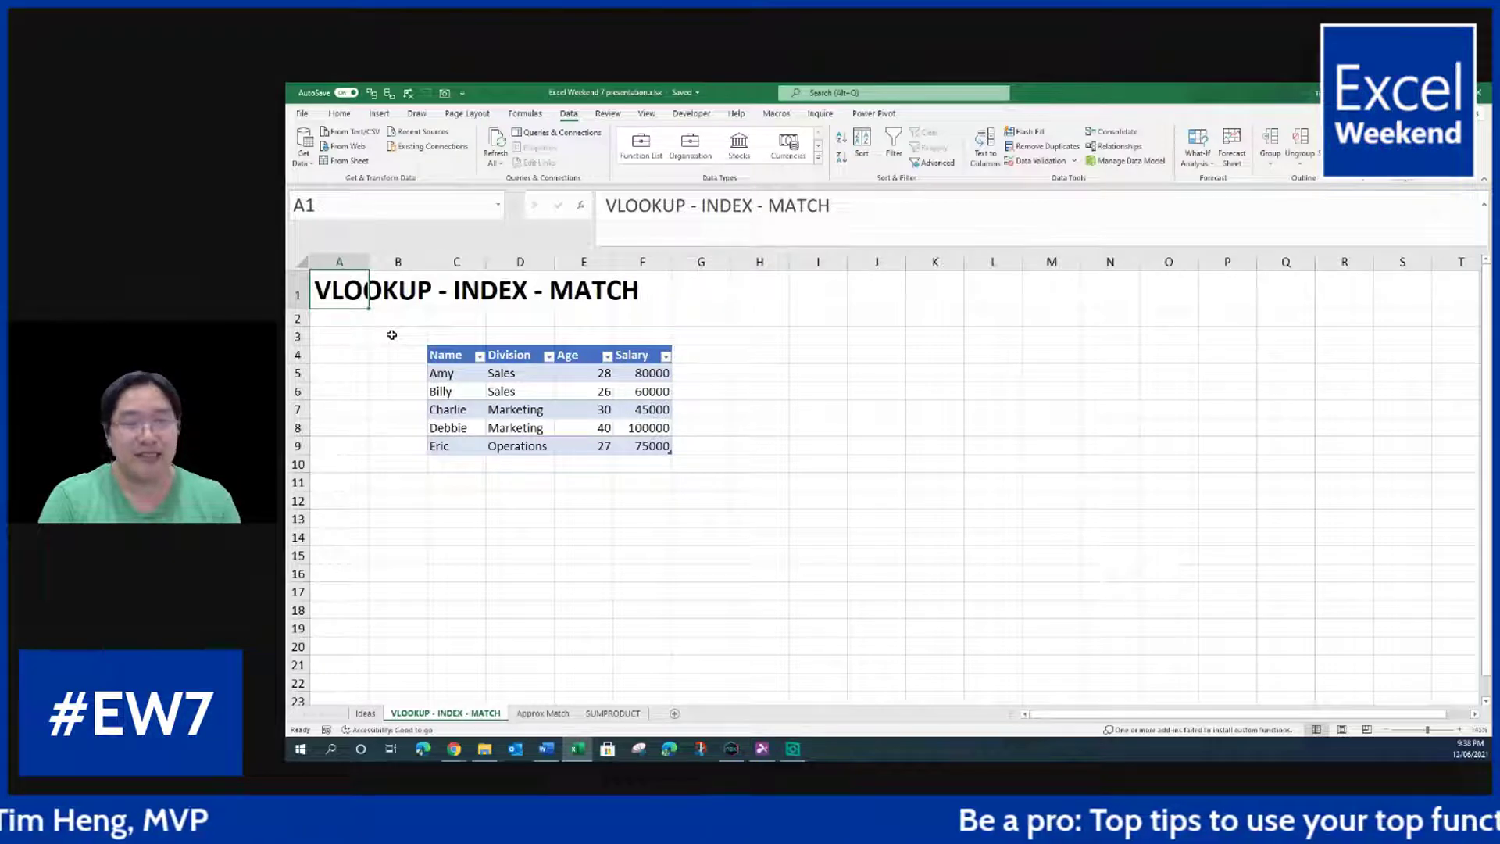
pyautogui.click(782, 354)
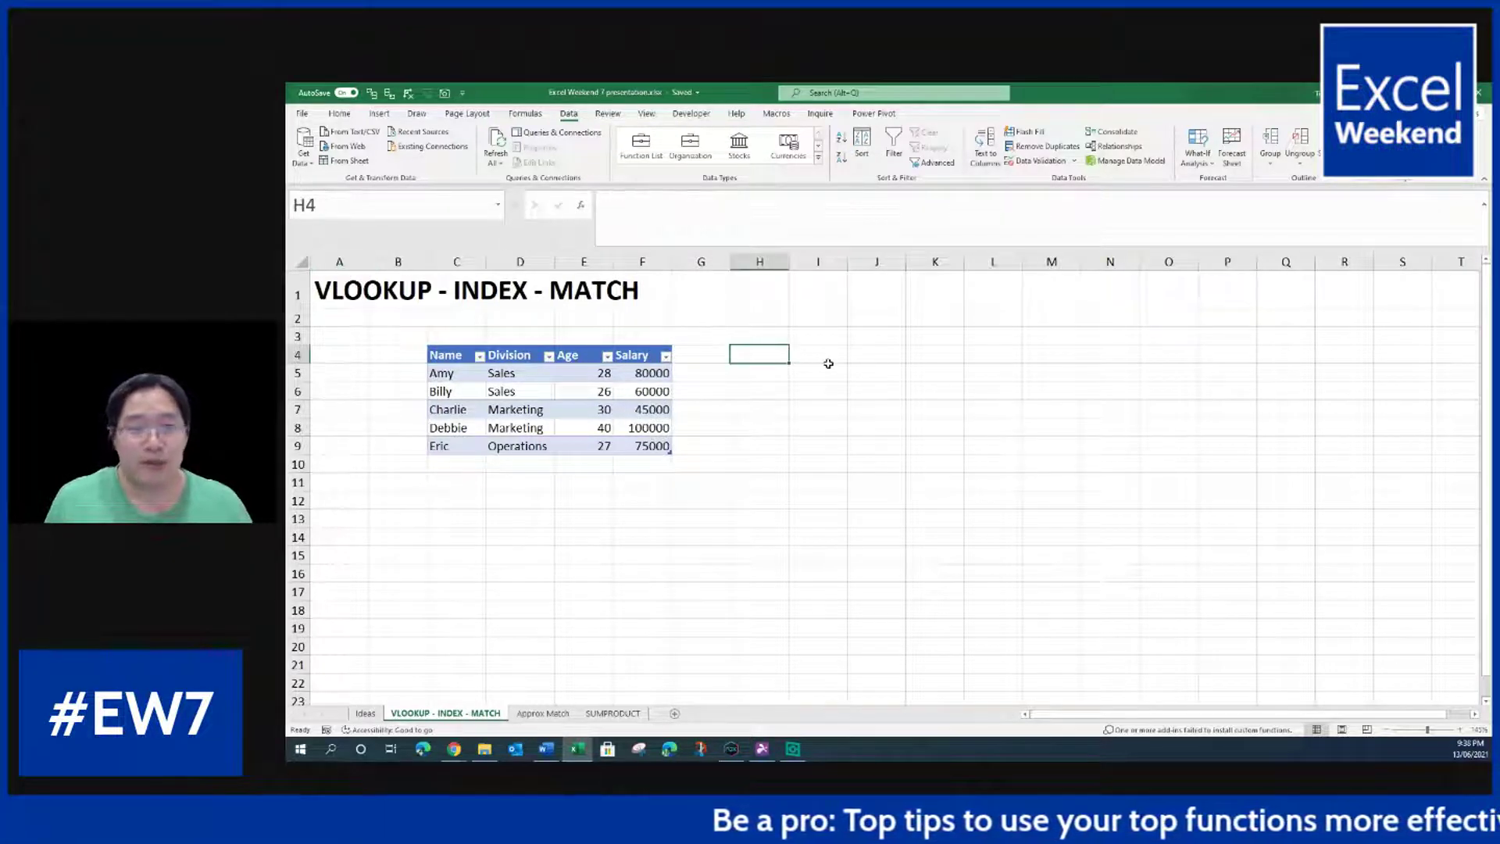
pyautogui.click(793, 357)
pyautogui.write('Na')
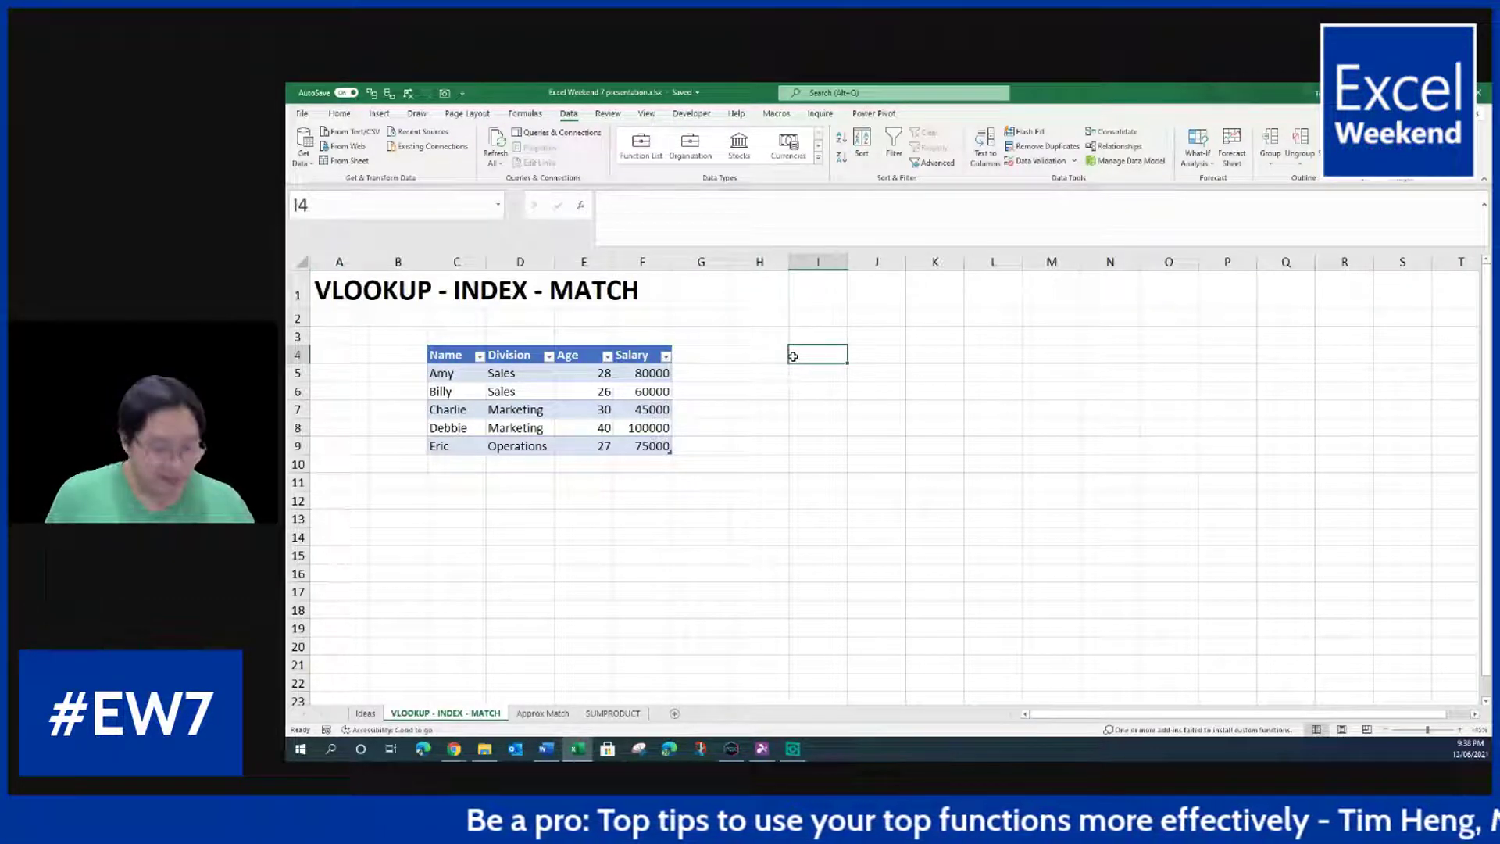
pyautogui.write('me')
pyautogui.press('Tab')
pyautogui.write('Billy')
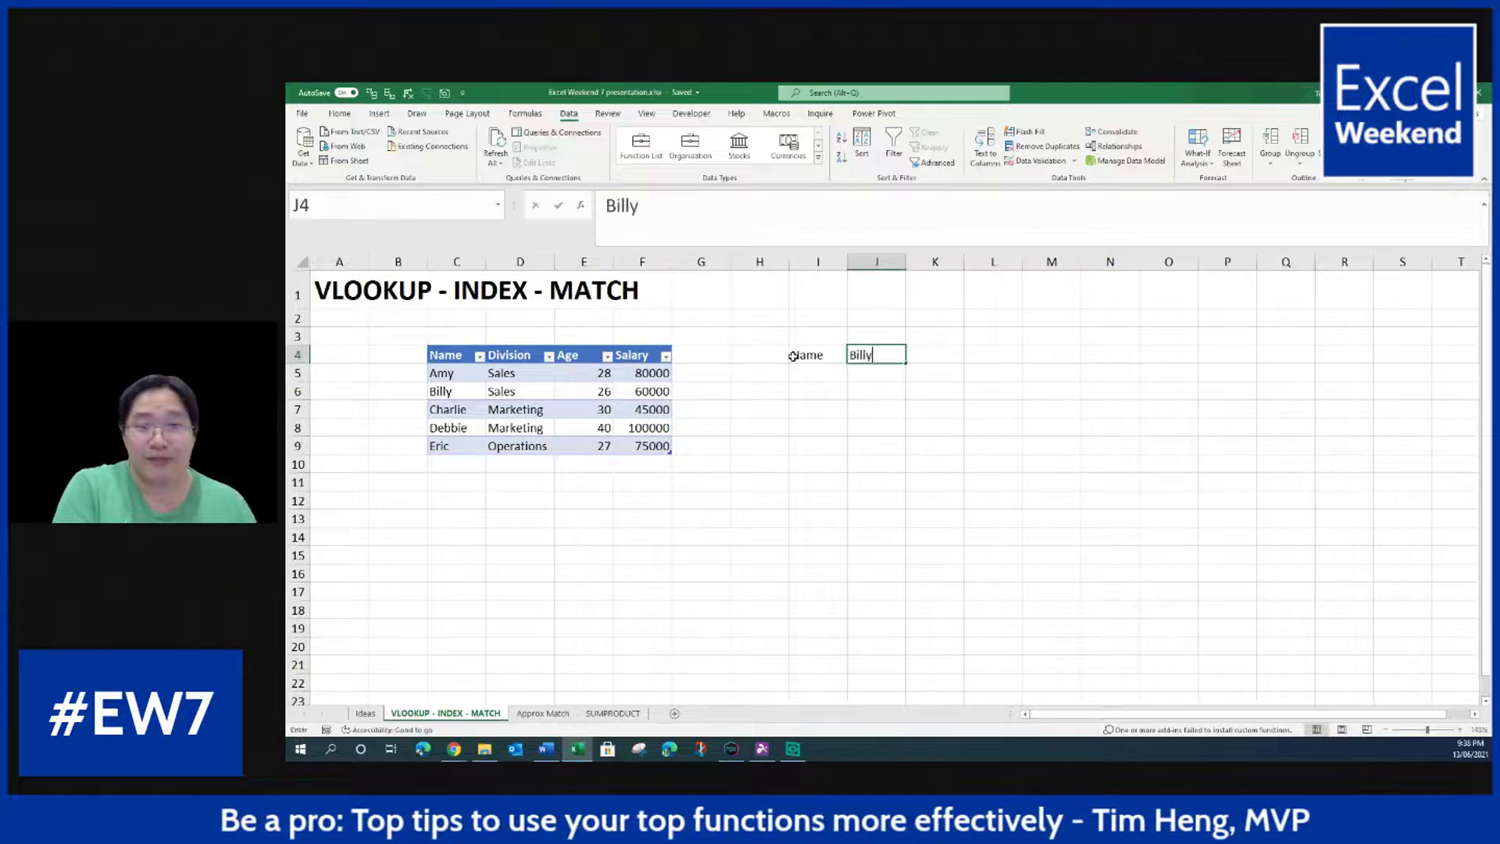
pyautogui.press('Return')
pyautogui.write('Salary')
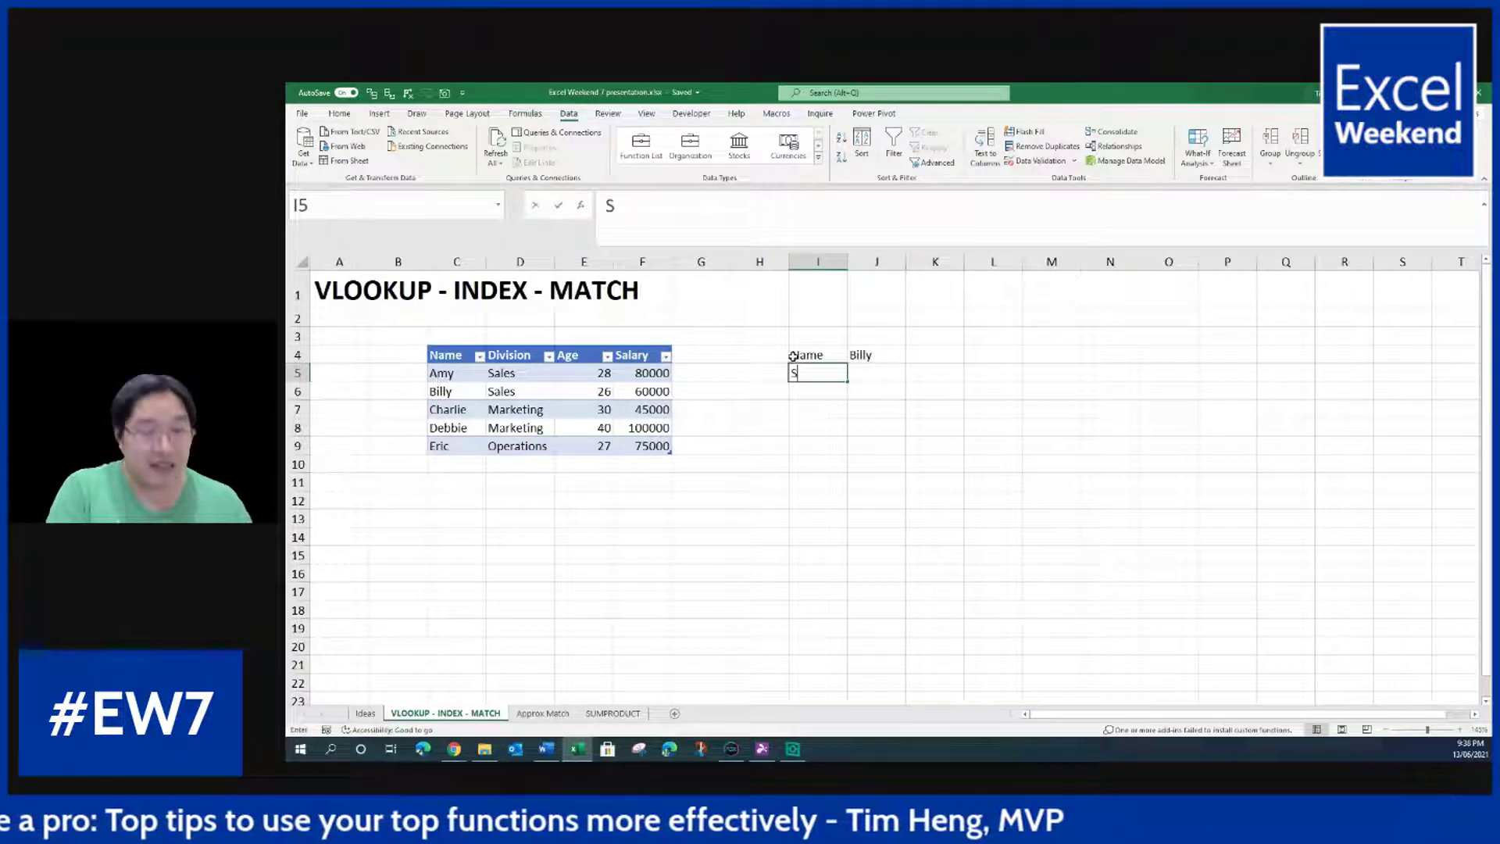
pyautogui.press('Return')
# Step: Enter =VLOOKUP(J4,Employees,4) in J5 to look up the employee's salary
pyautogui.click(863, 369)
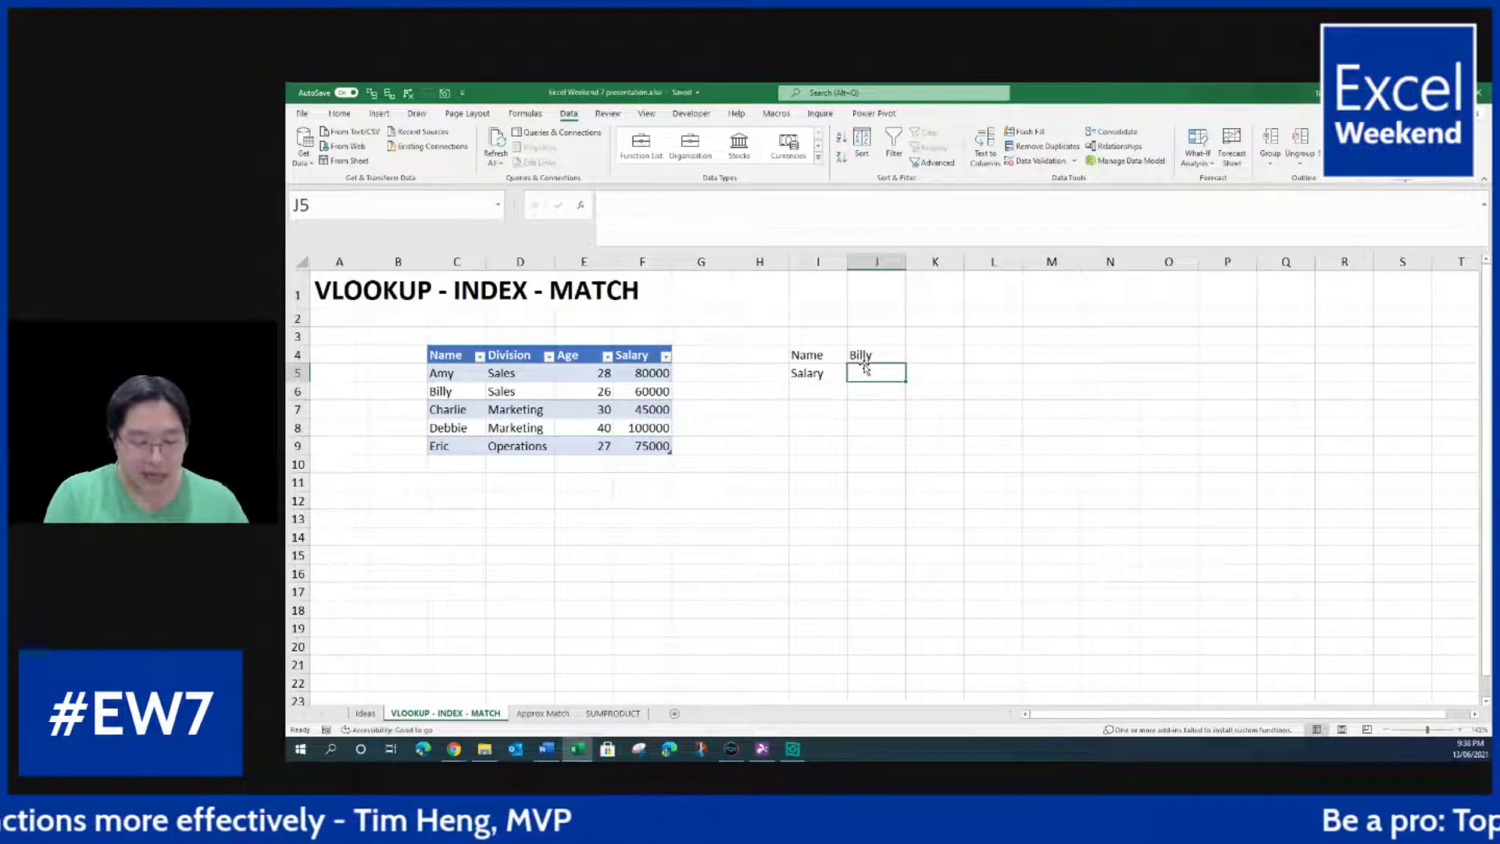
pyautogui.write('=VLOOKUP(')
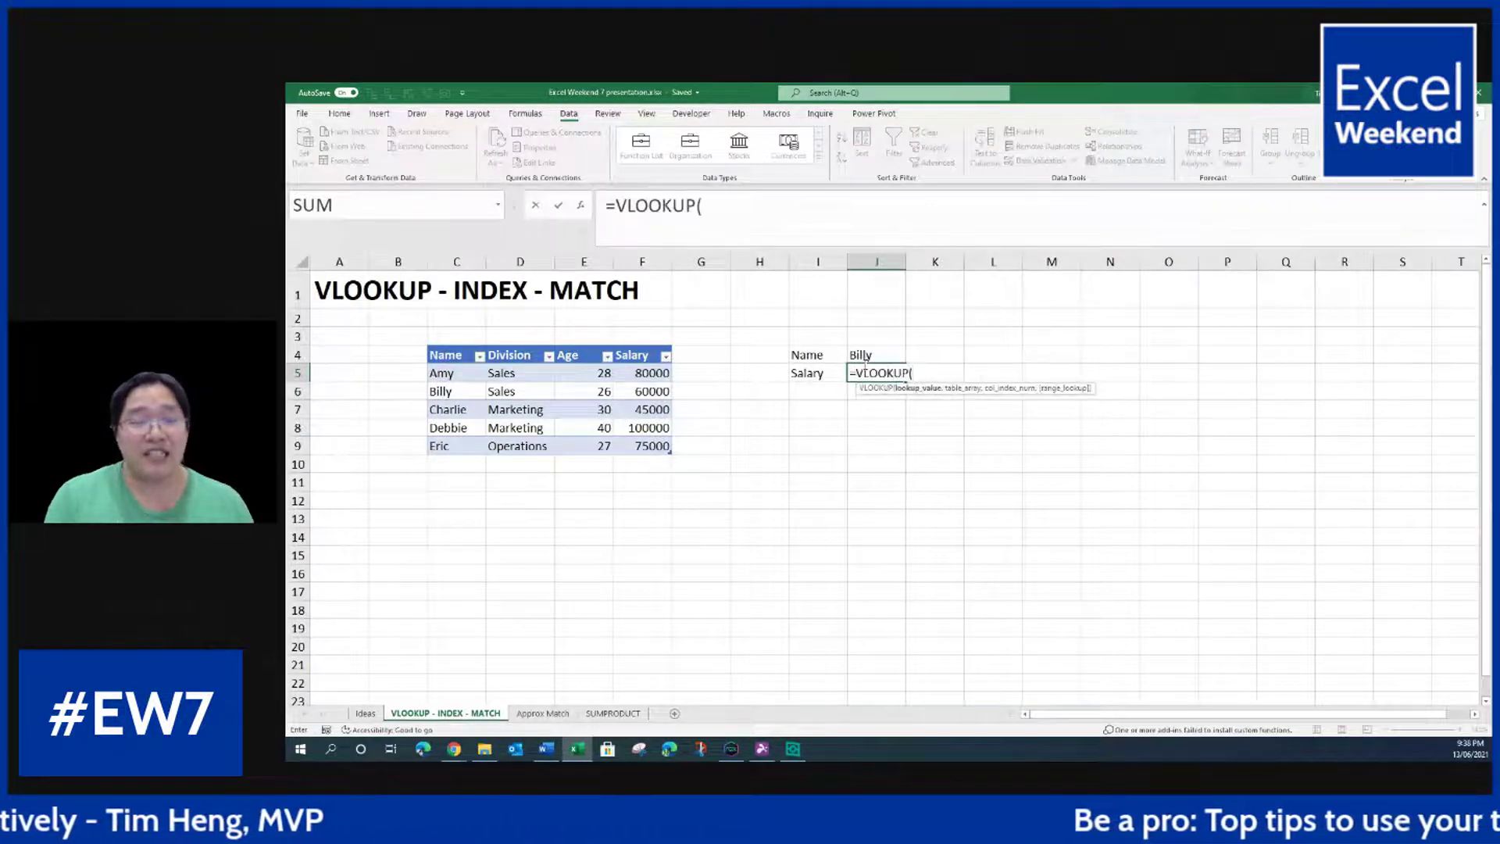
pyautogui.click(866, 355)
pyautogui.write(',')
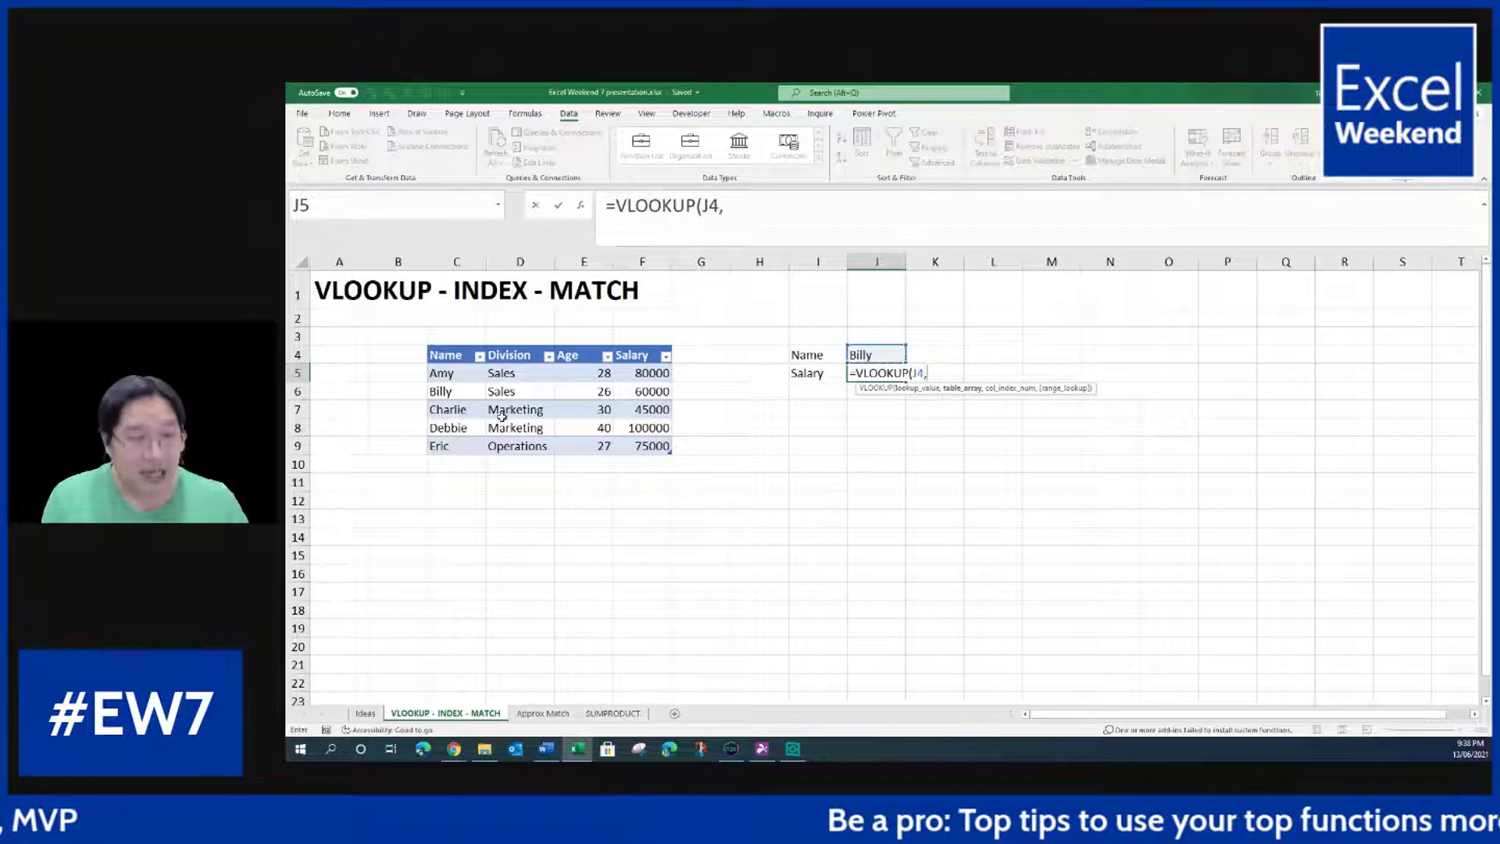
pyautogui.moveTo(467, 375); pyautogui.dragTo(632, 446)
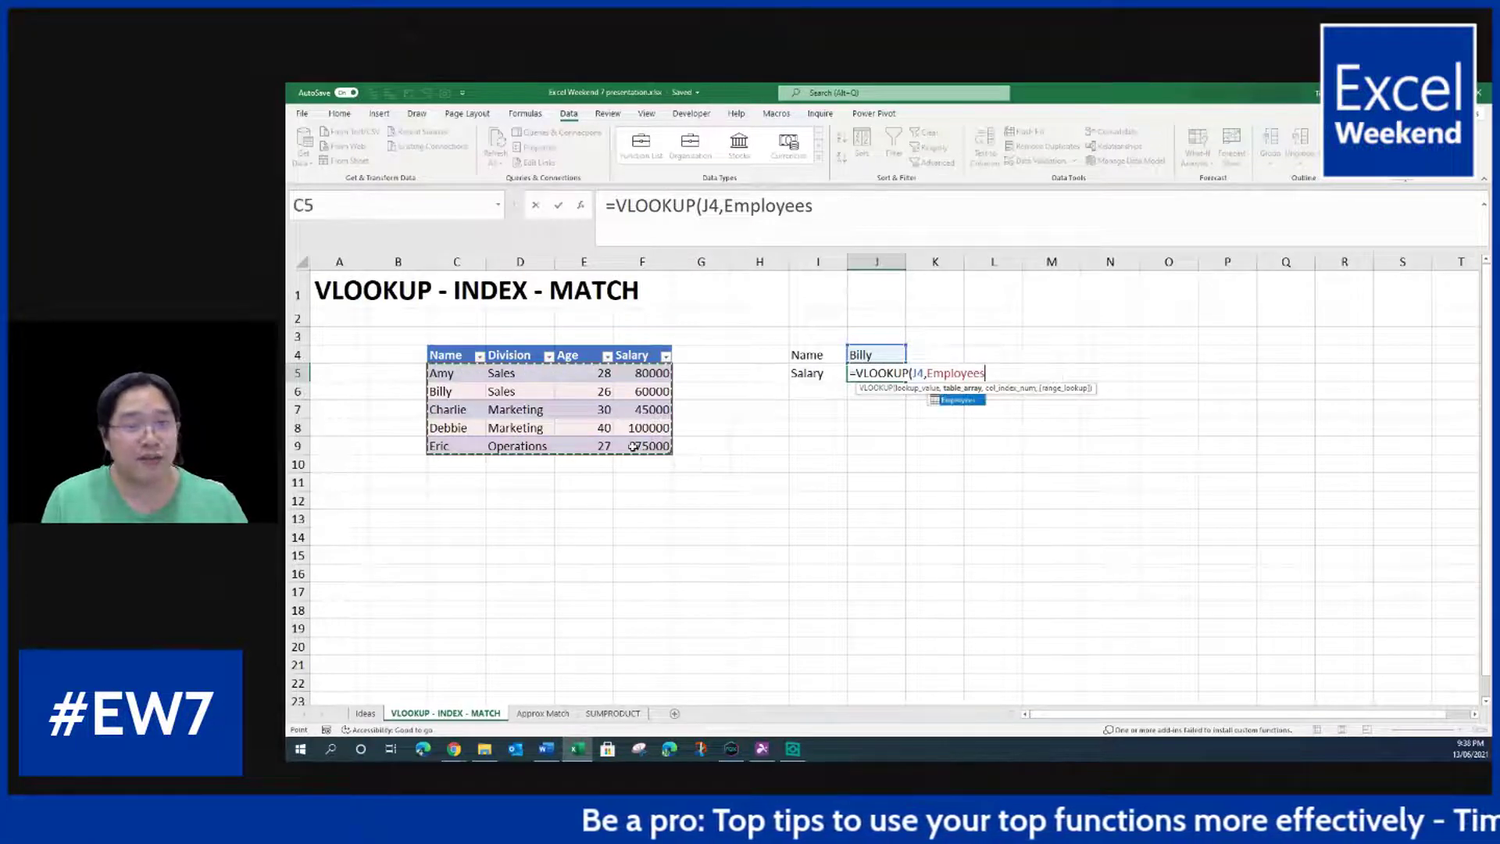
pyautogui.write(',')
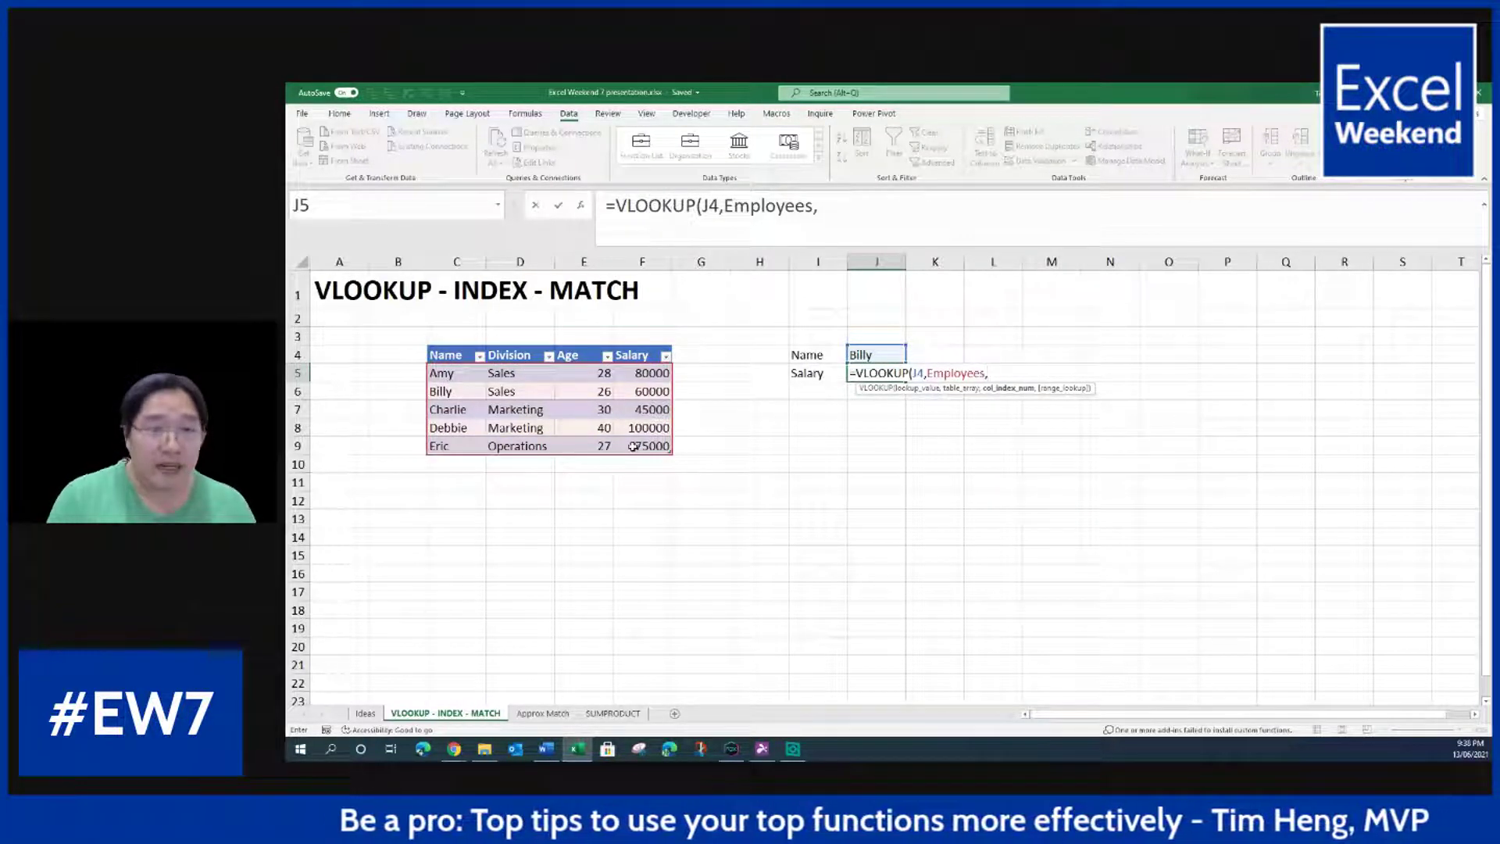
pyautogui.write('4')
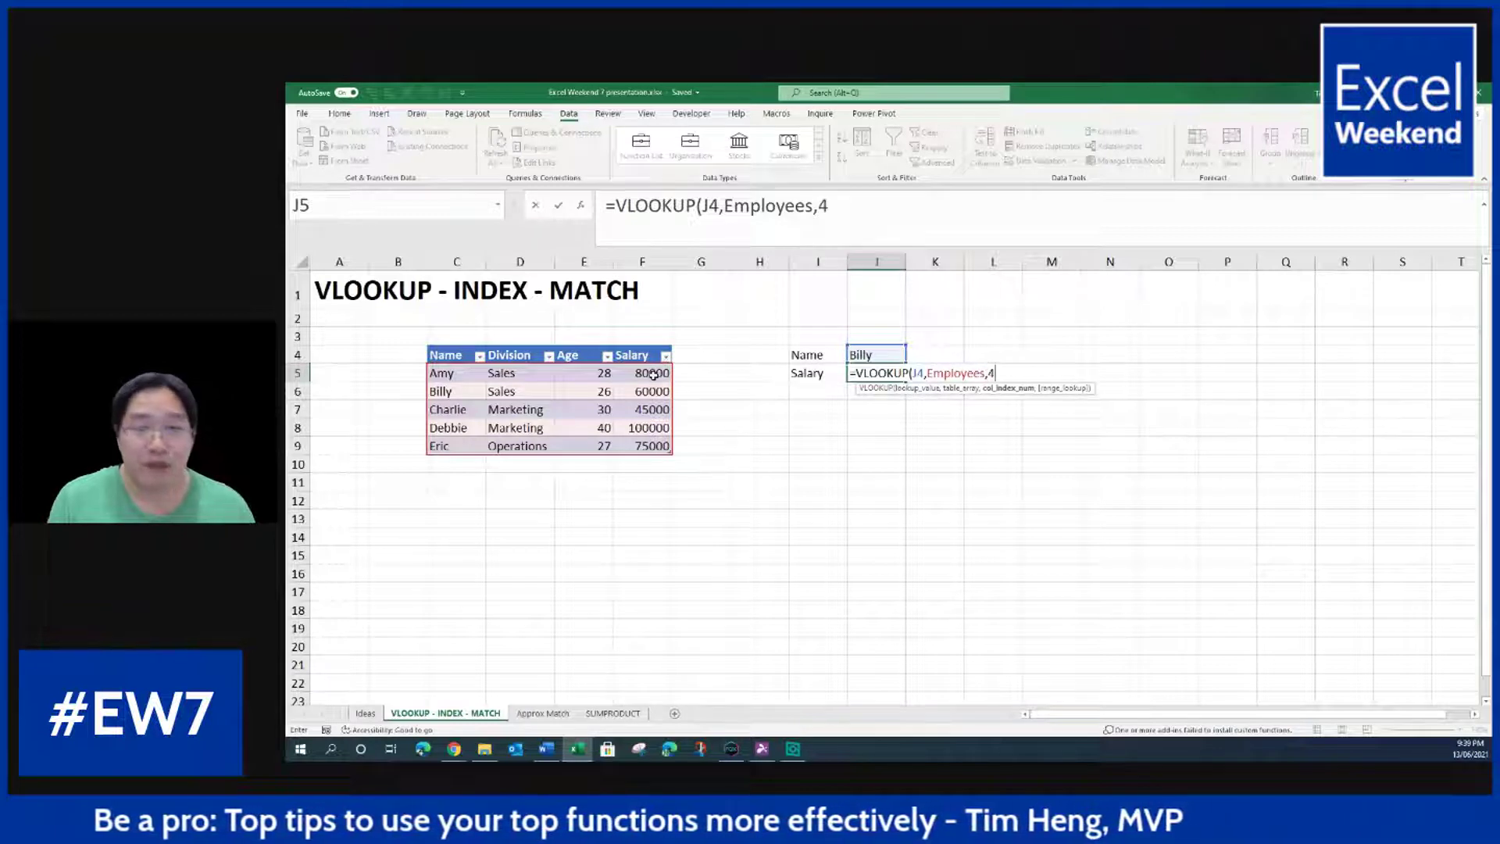
pyautogui.write(')')
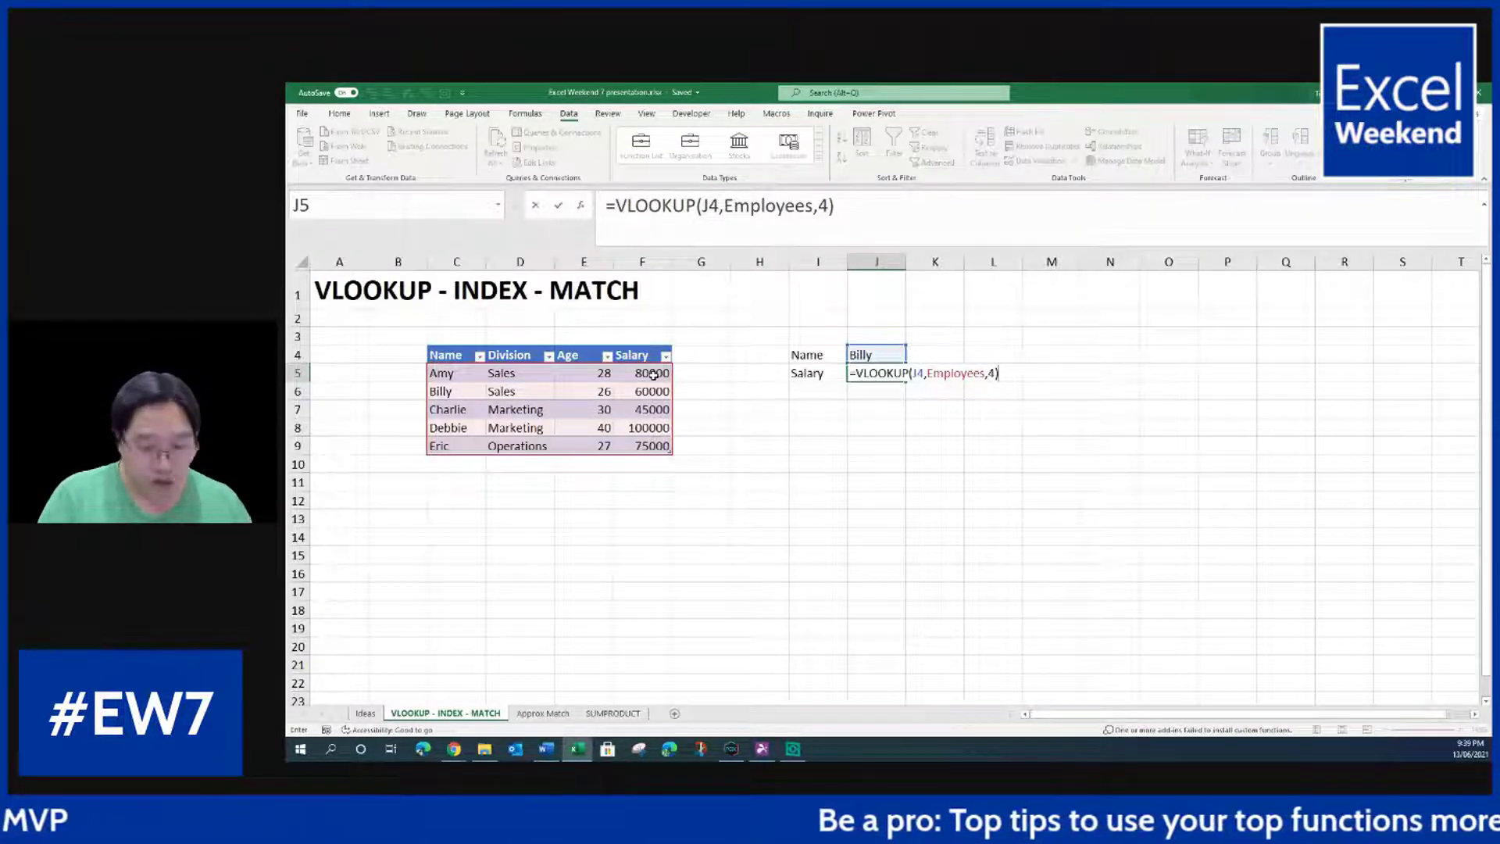
pyautogui.press('Return')
pyautogui.press('Up')
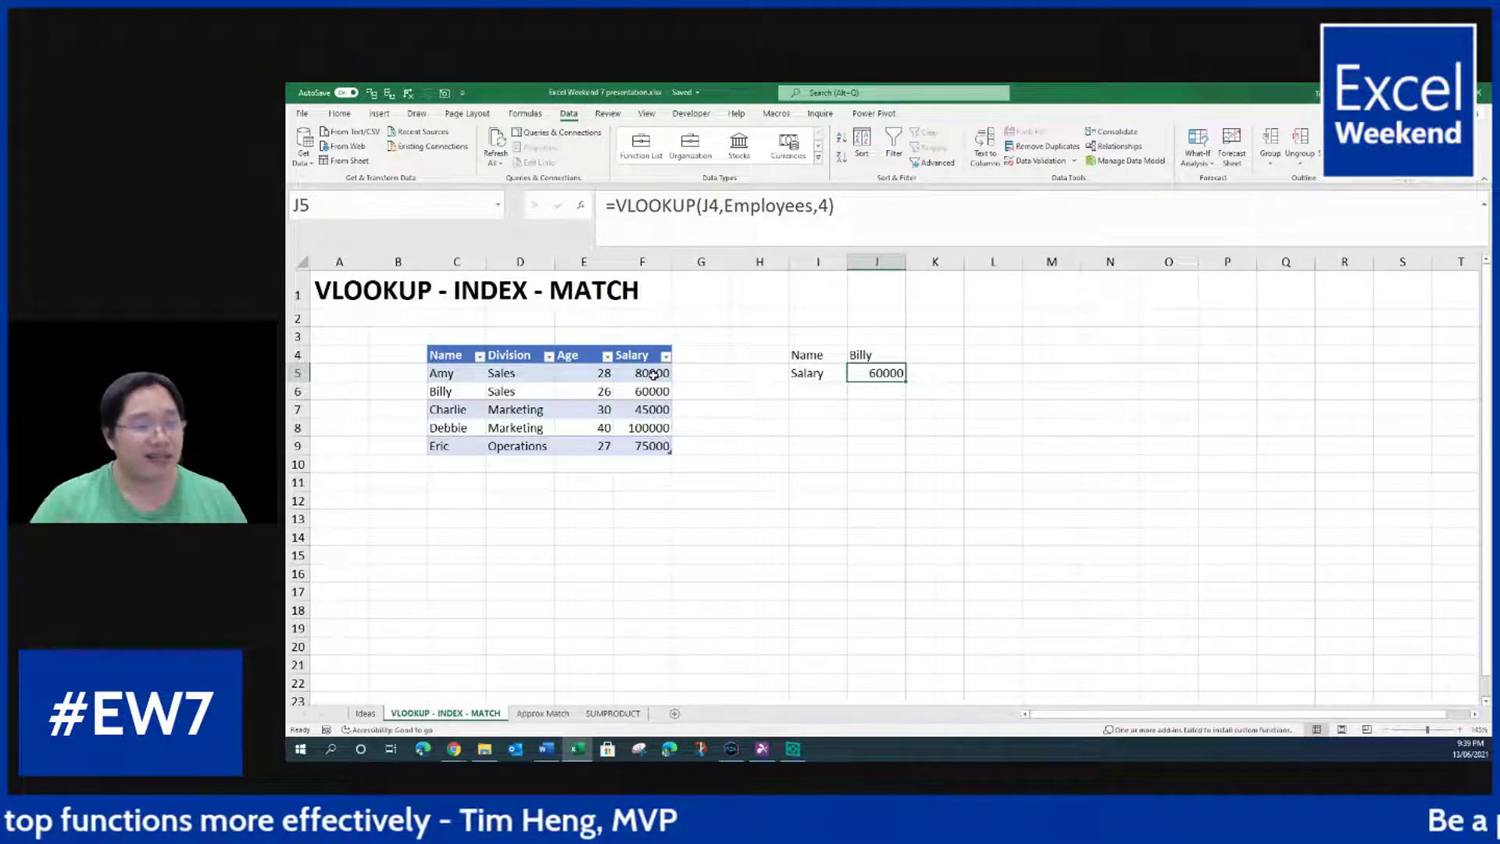
# Step: Add FALSE as the range_lookup argument of the J5 VLOOKUP to require an exact match
pyautogui.press('F2')
pyautogui.press('Left')
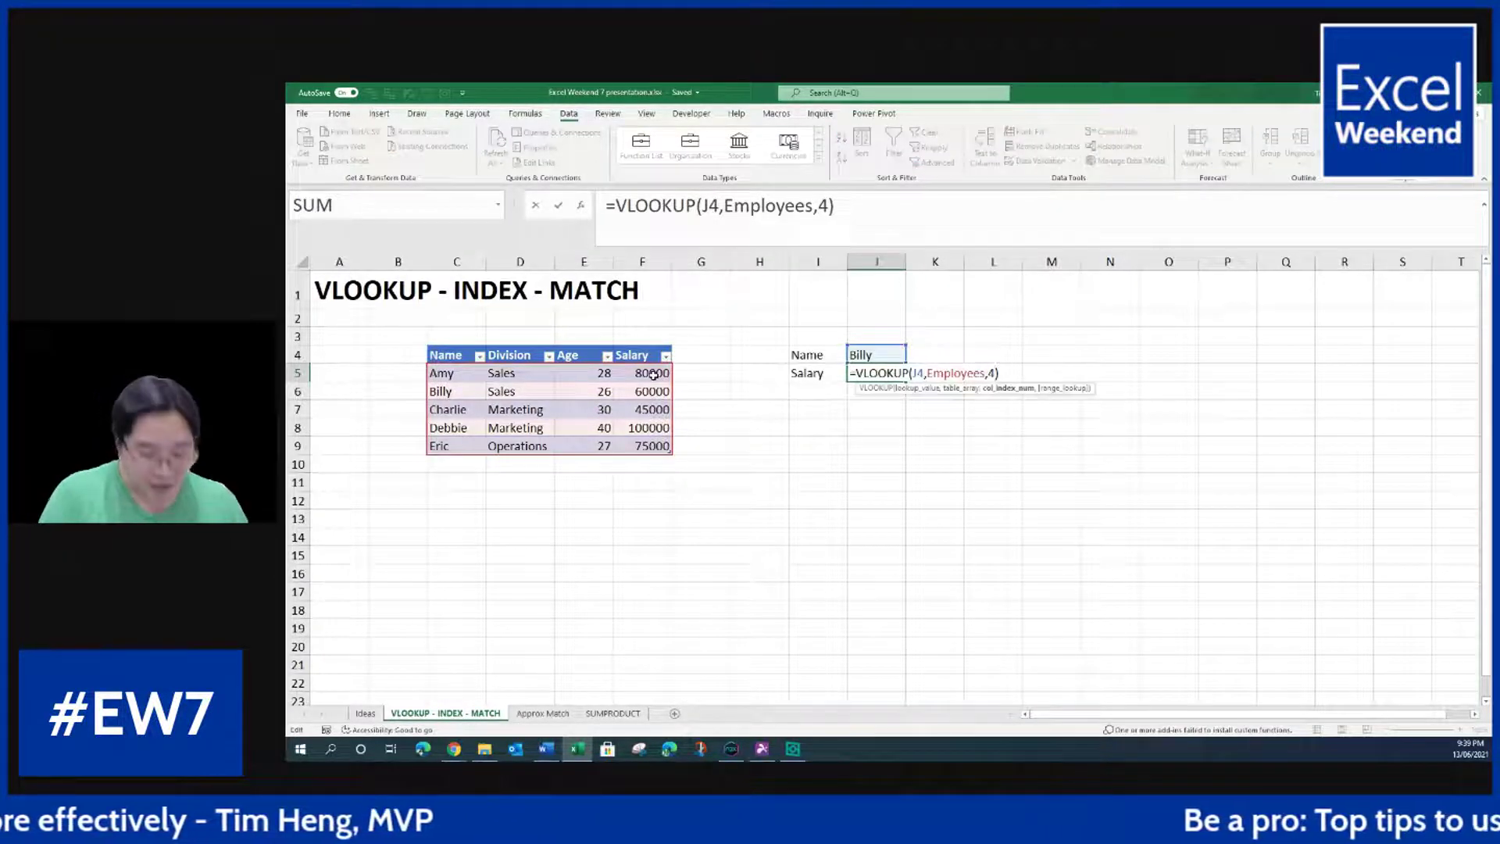
pyautogui.write(',')
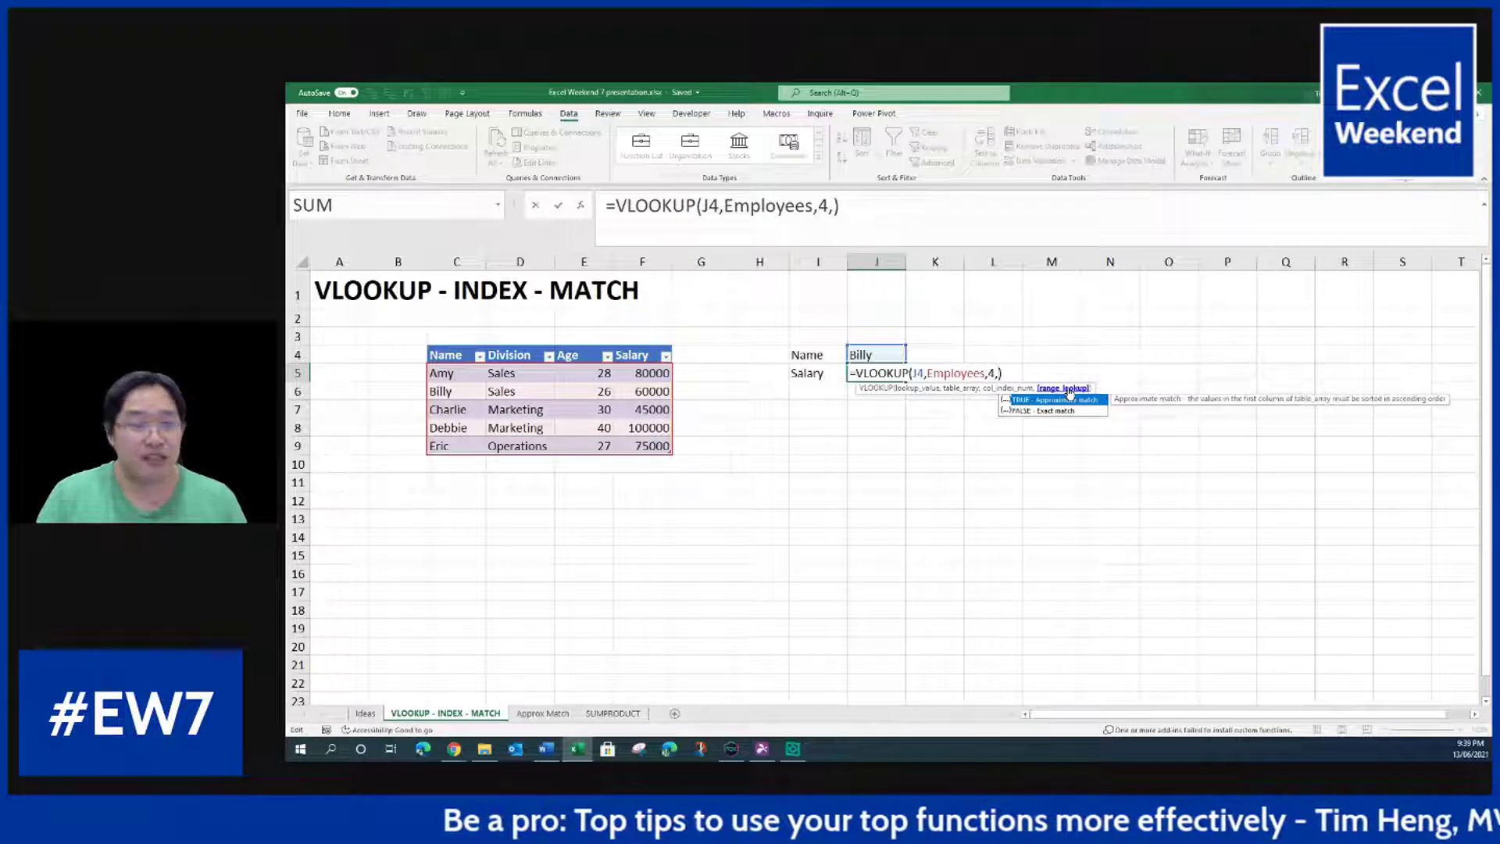
pyautogui.press('Down')
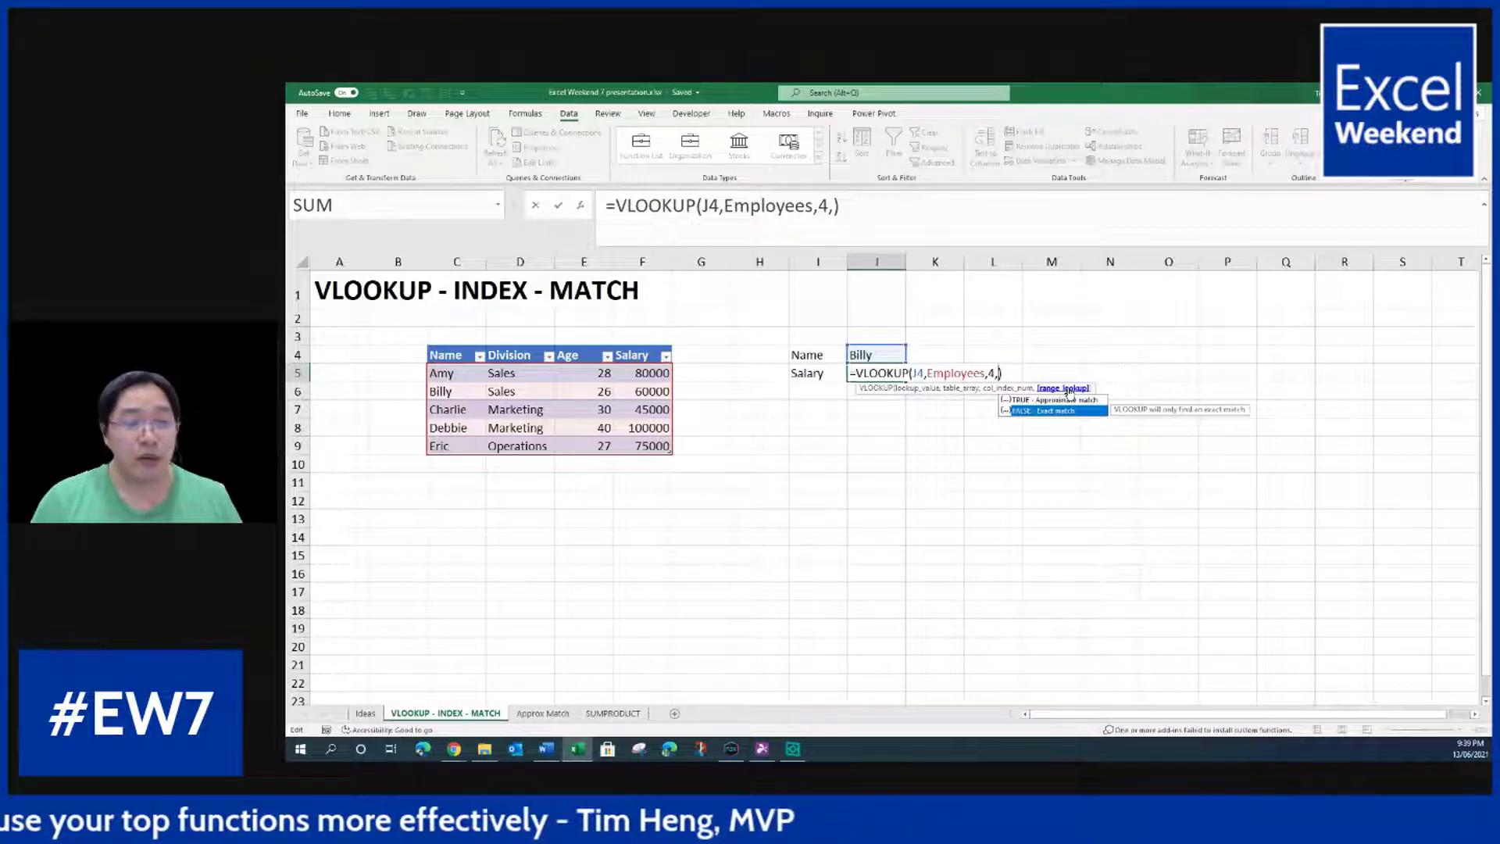
pyautogui.press('Tab')
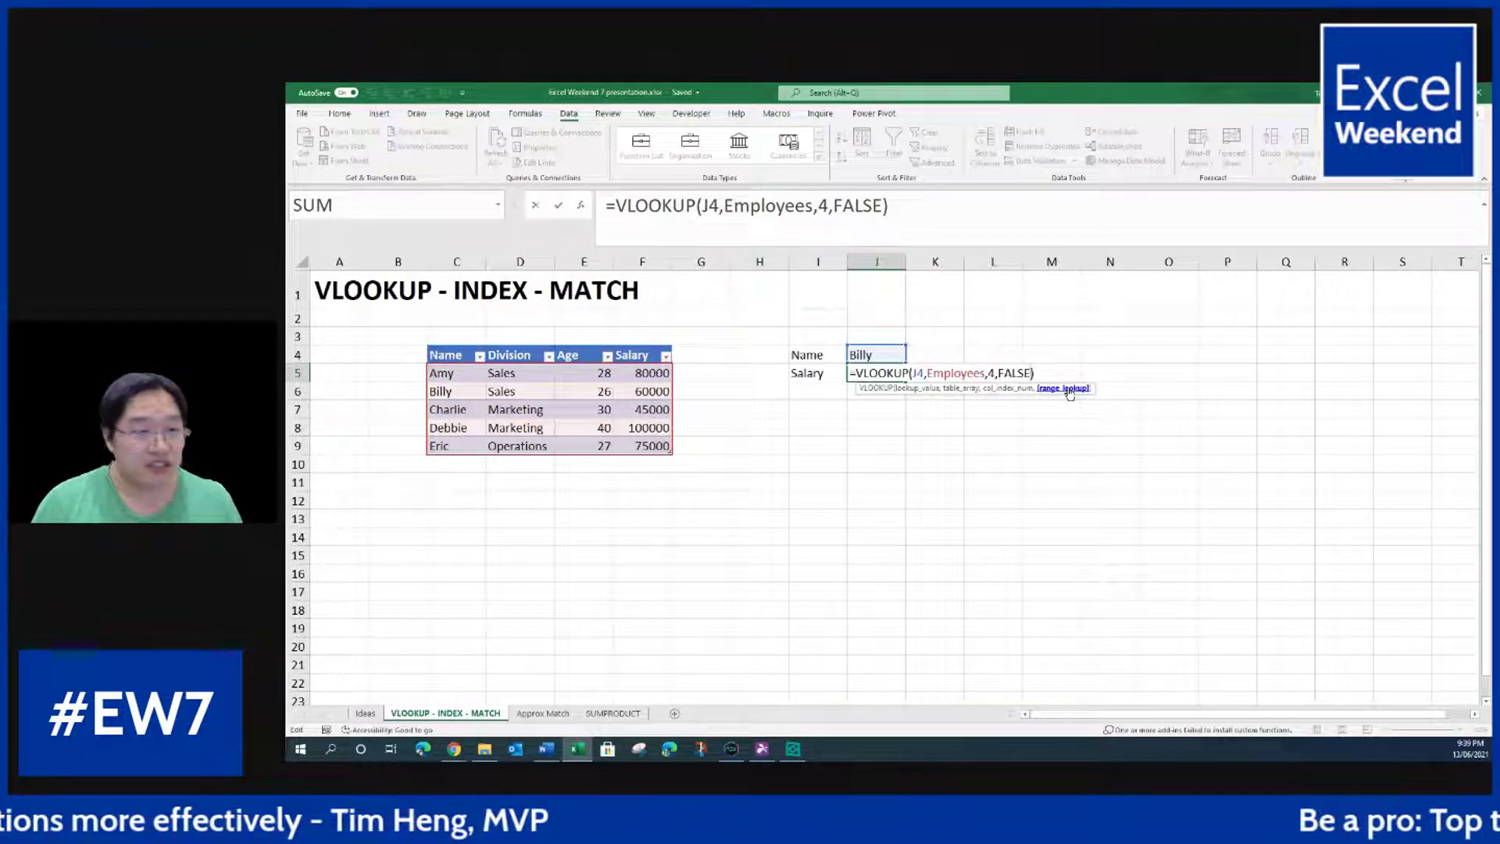
pyautogui.press('Return')
pyautogui.press('Up')
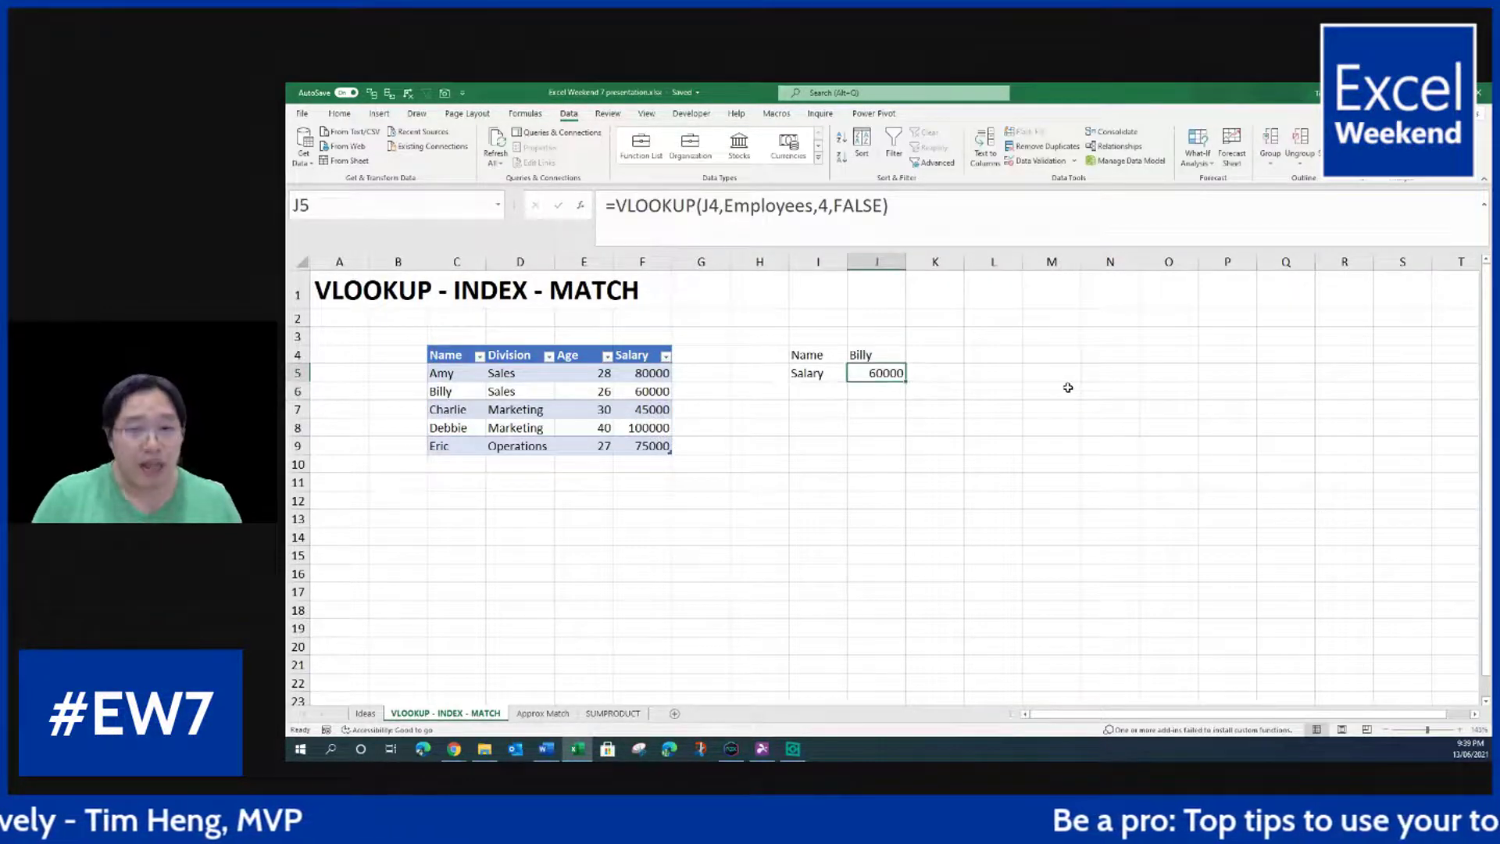
# Step: Try a misspelled employee name ending in "ie" in J4 and undo the edit
pyautogui.press('Up')
pyautogui.press('F2')
pyautogui.press('BackSpace')
pyautogui.write('ie')
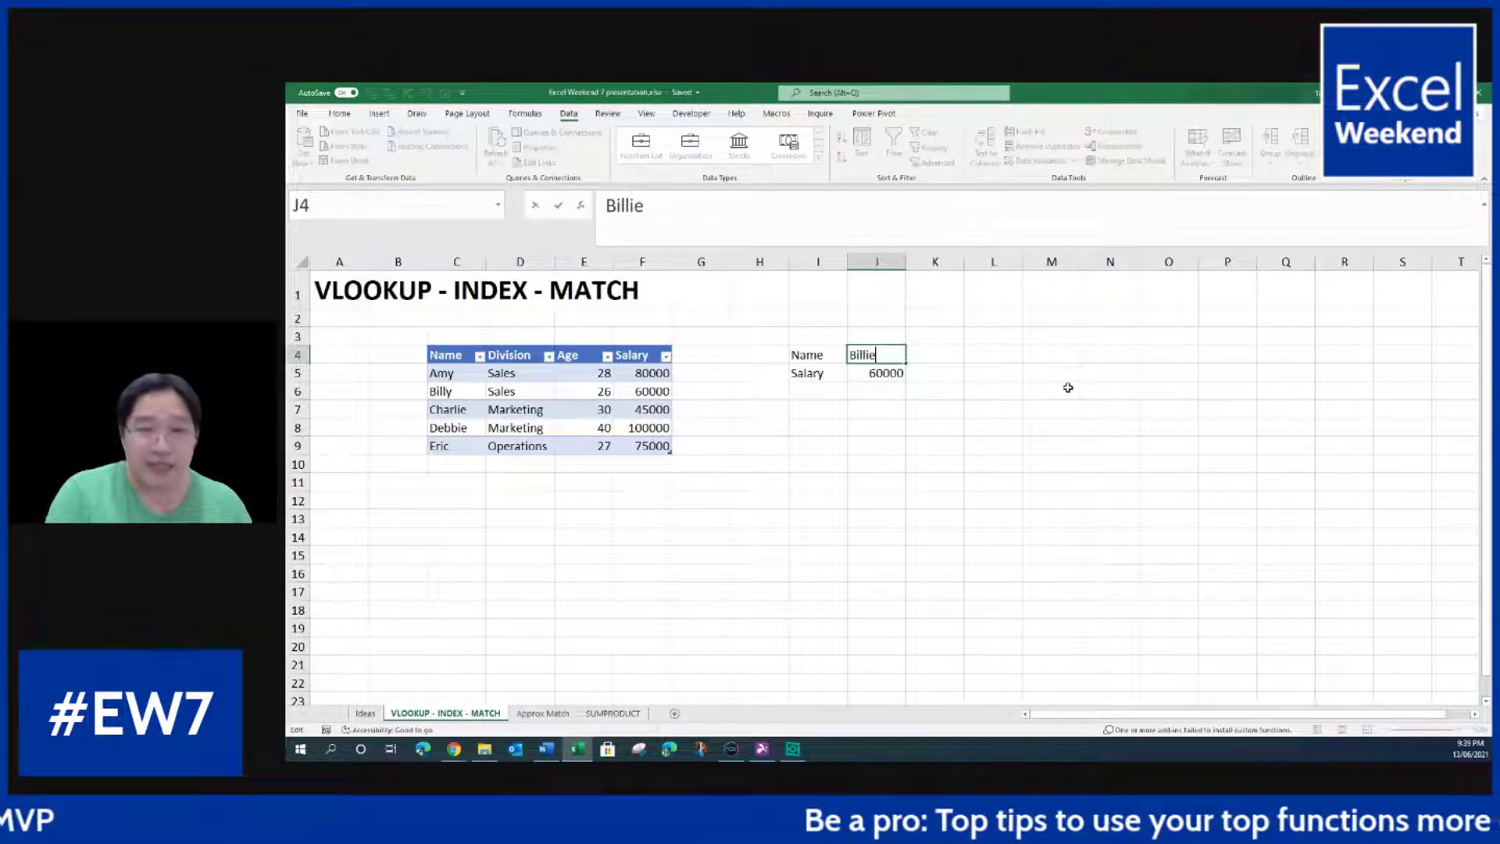
pyautogui.press('Return')
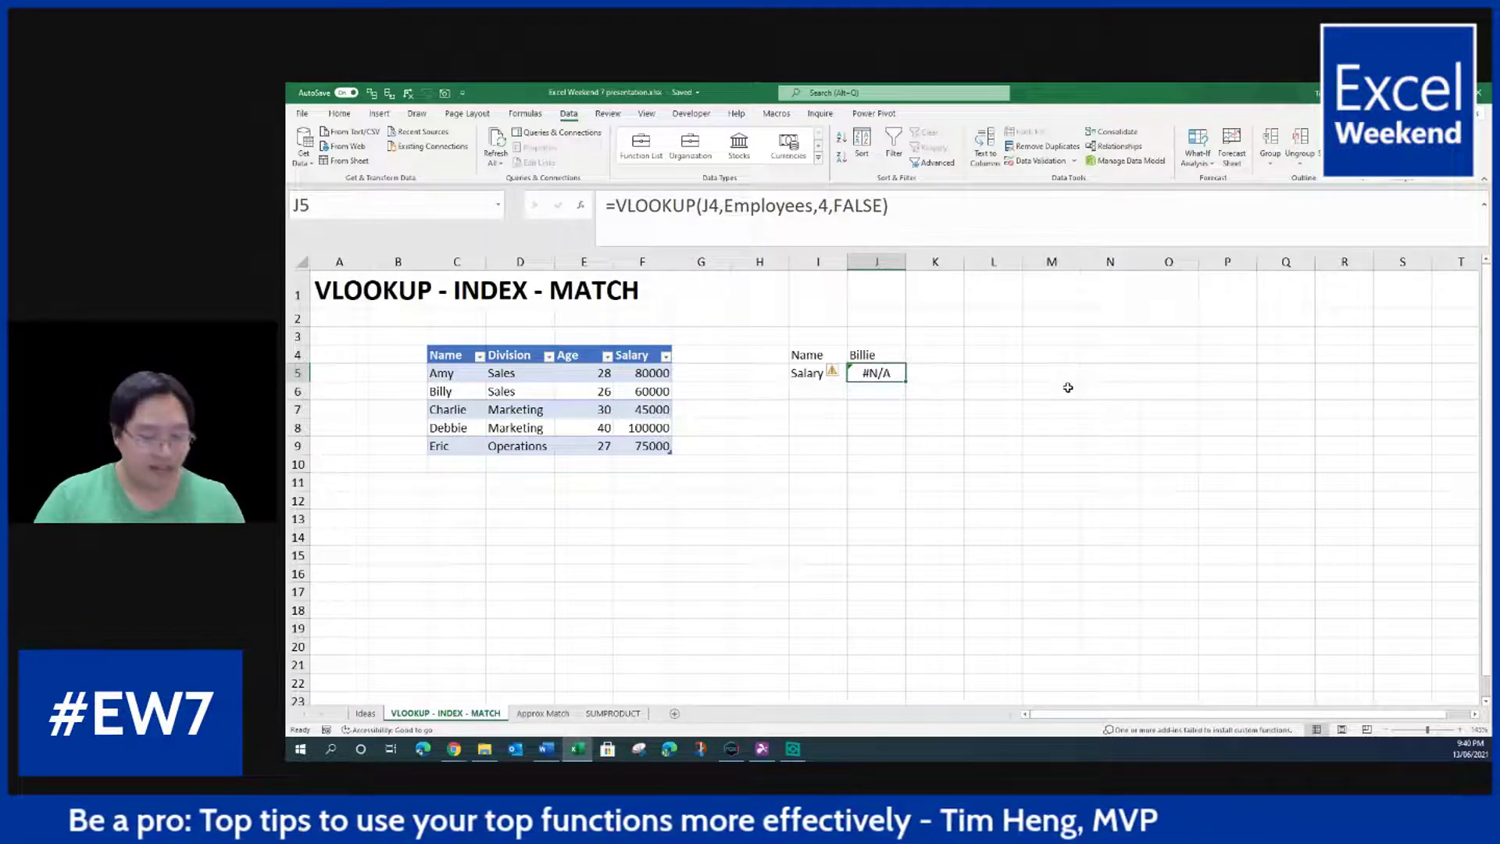
pyautogui.hotkey('ctrl', 'z')
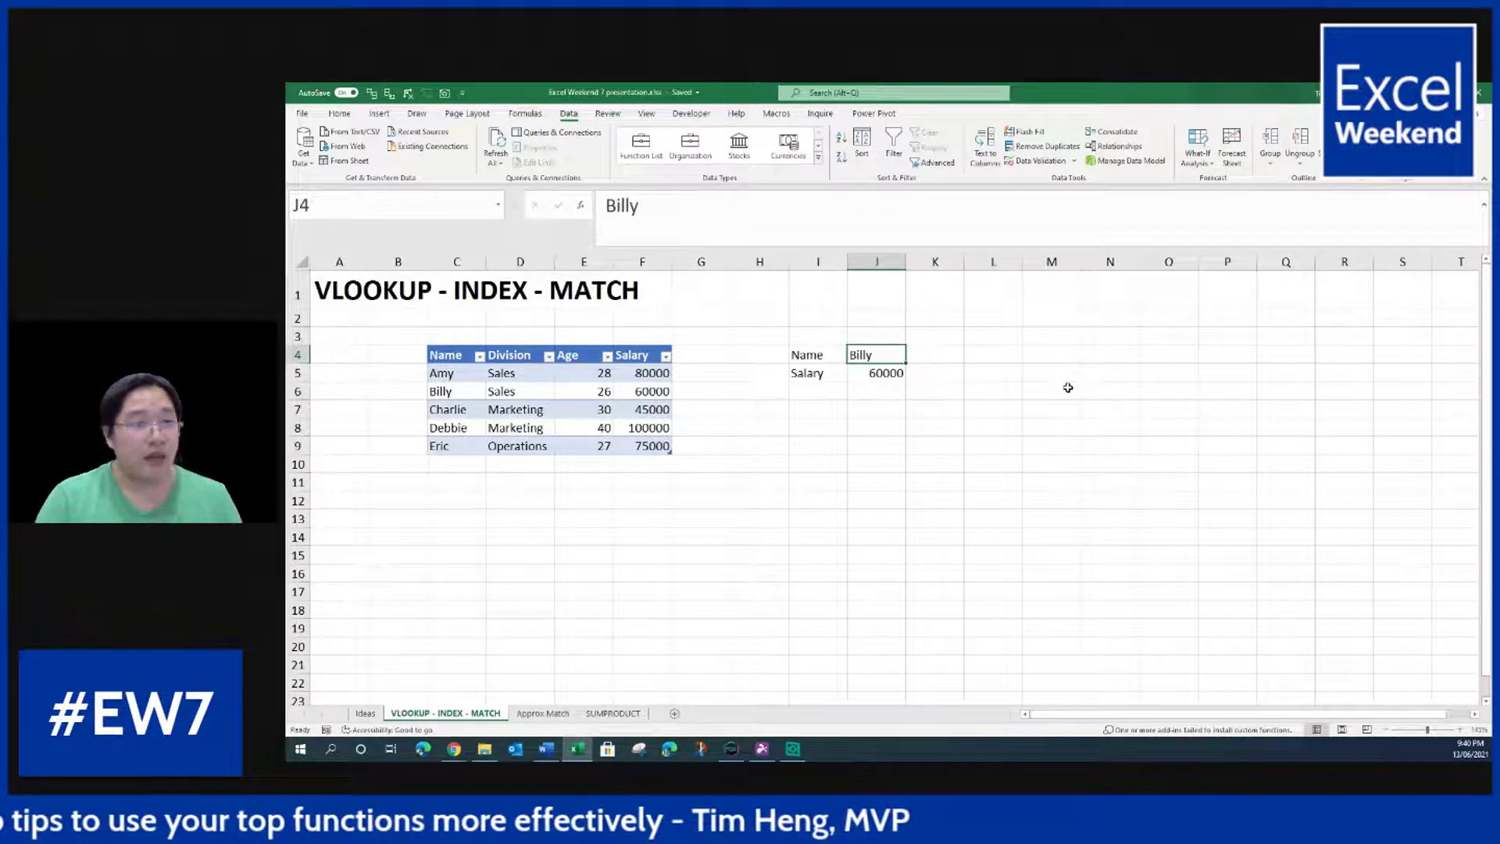
pyautogui.press('Down')
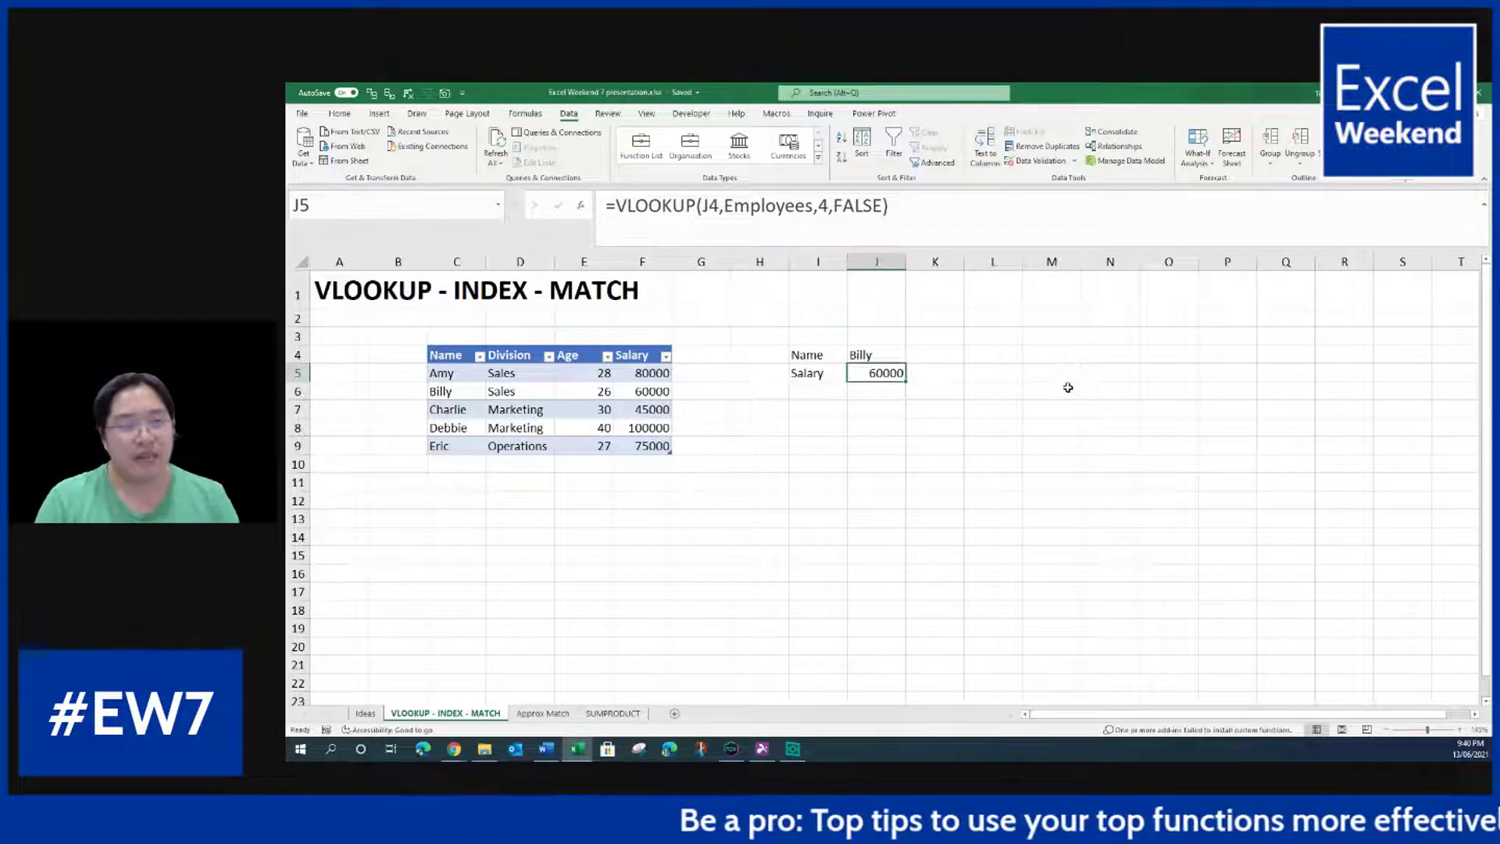
# Step: Try deleting the Age column from the sheet, check the VLOOKUP formula in the Salary lookup cell, and undo the deletion
pyautogui.click(583, 262)
pyautogui.rightClick(584, 264)
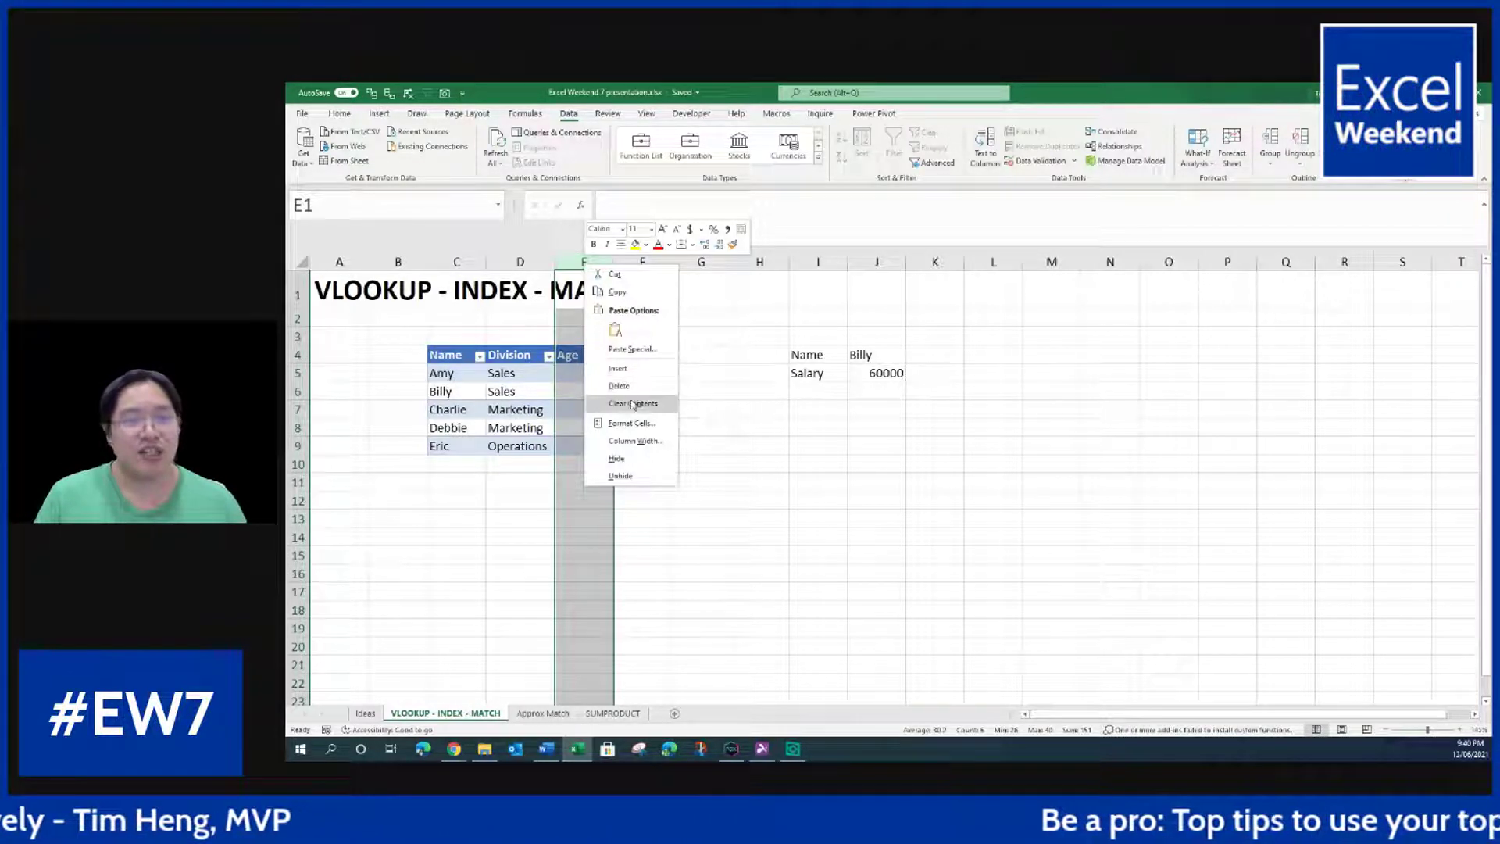
pyautogui.click(625, 385)
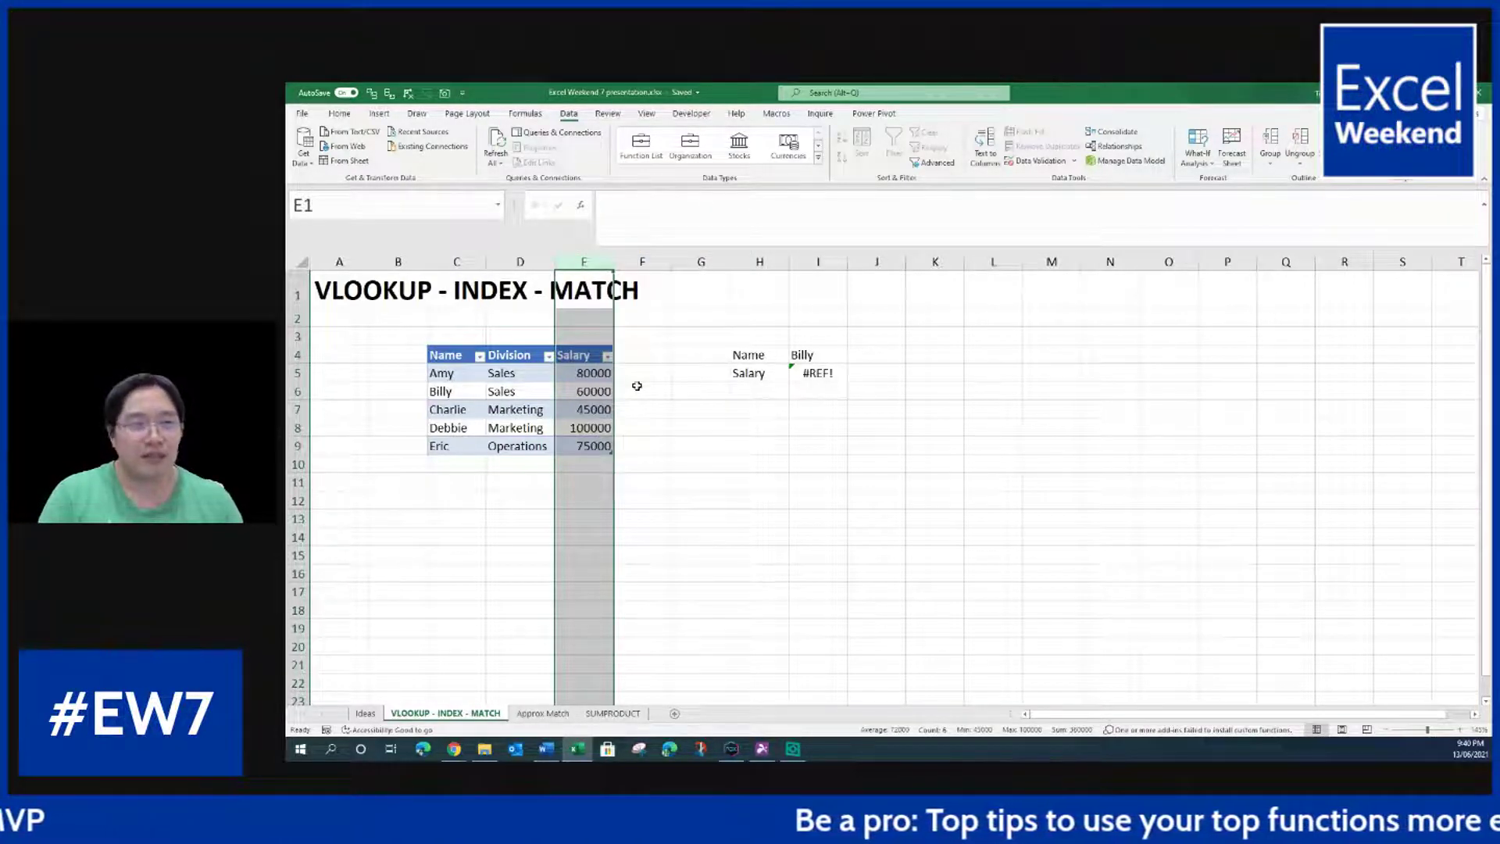
pyautogui.click(835, 374)
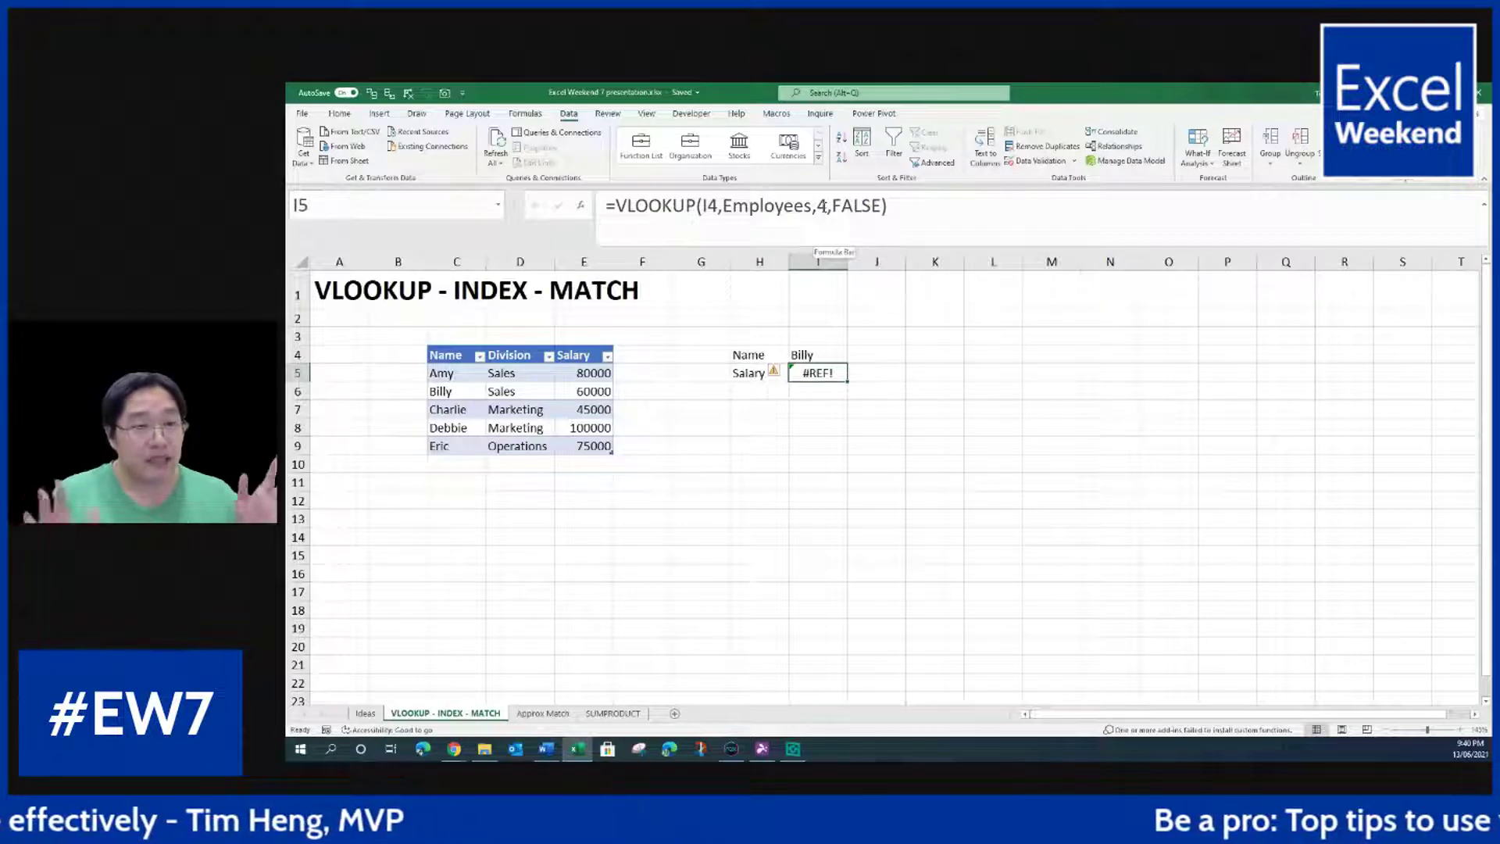
pyautogui.hotkey('ctrl', 'z')
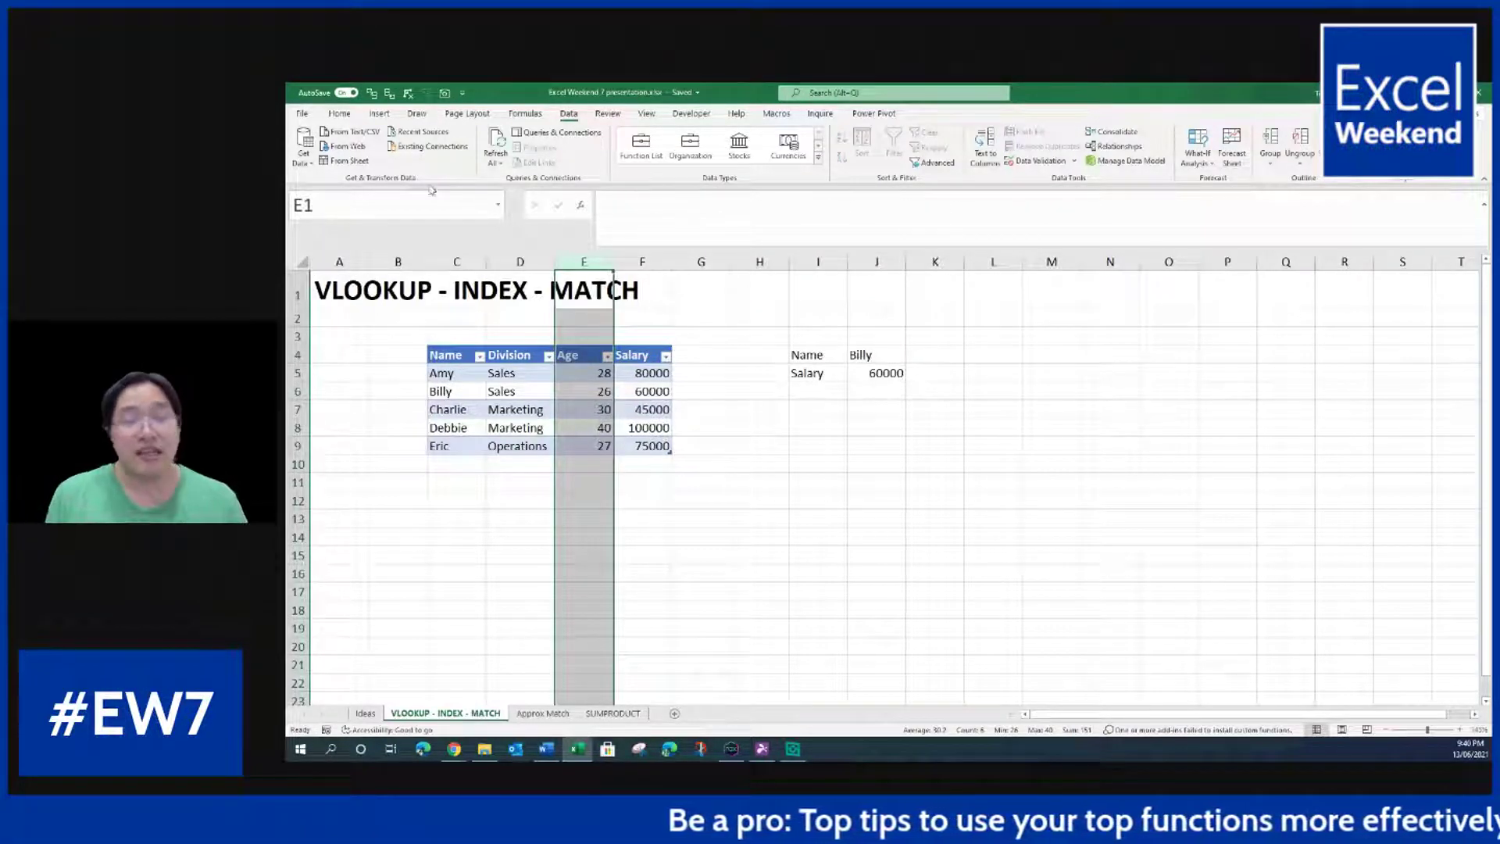
# Step: Try inserting a blank column before Division, check the shifted VLOOKUP formula, and undo the insertion
pyautogui.click(511, 254)
pyautogui.hotkey('ctrl', 'shift', '+')
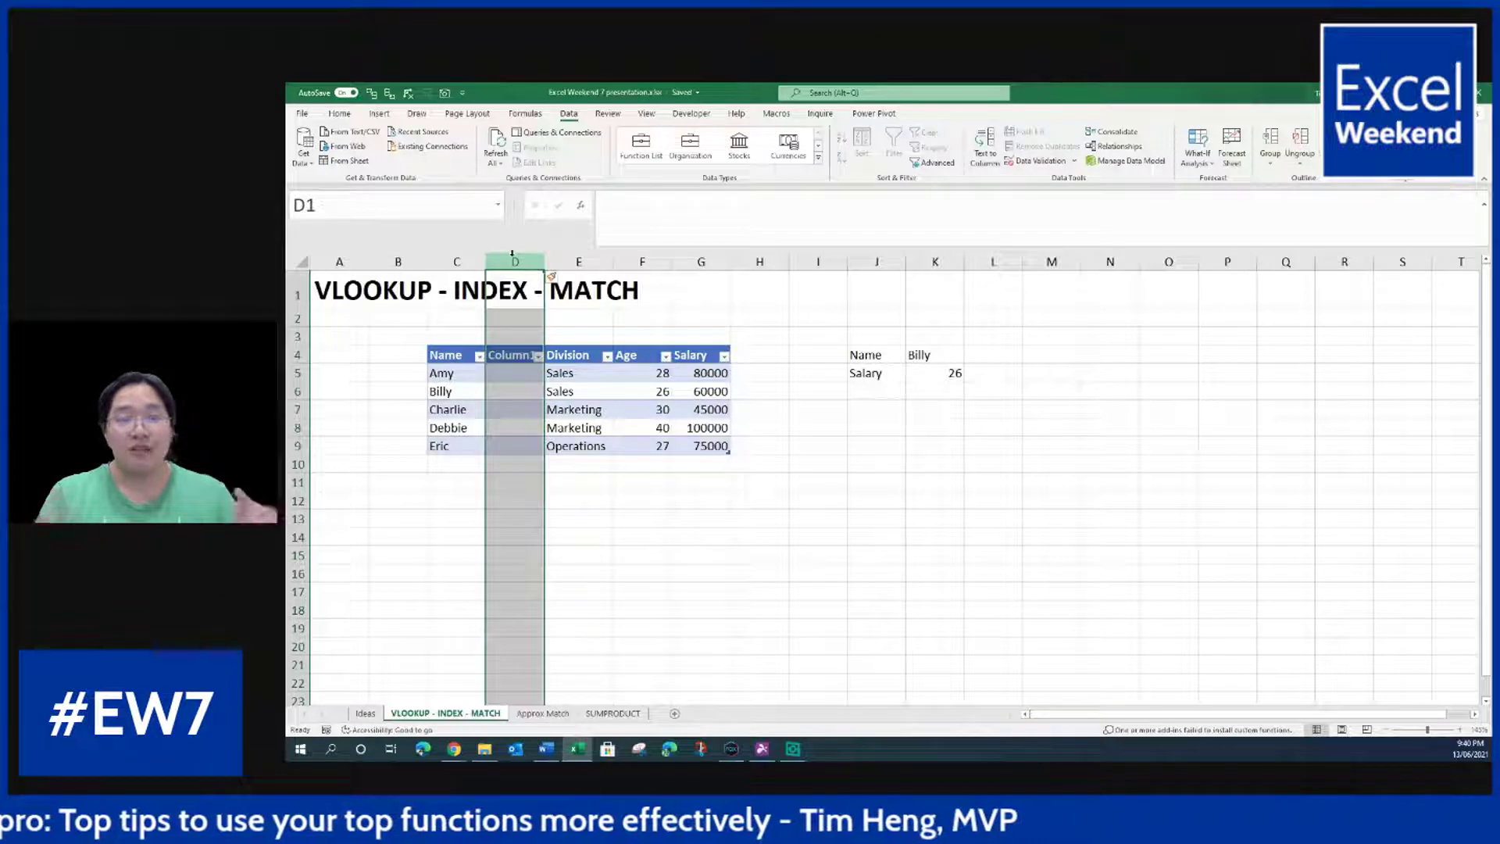
pyautogui.click(942, 376)
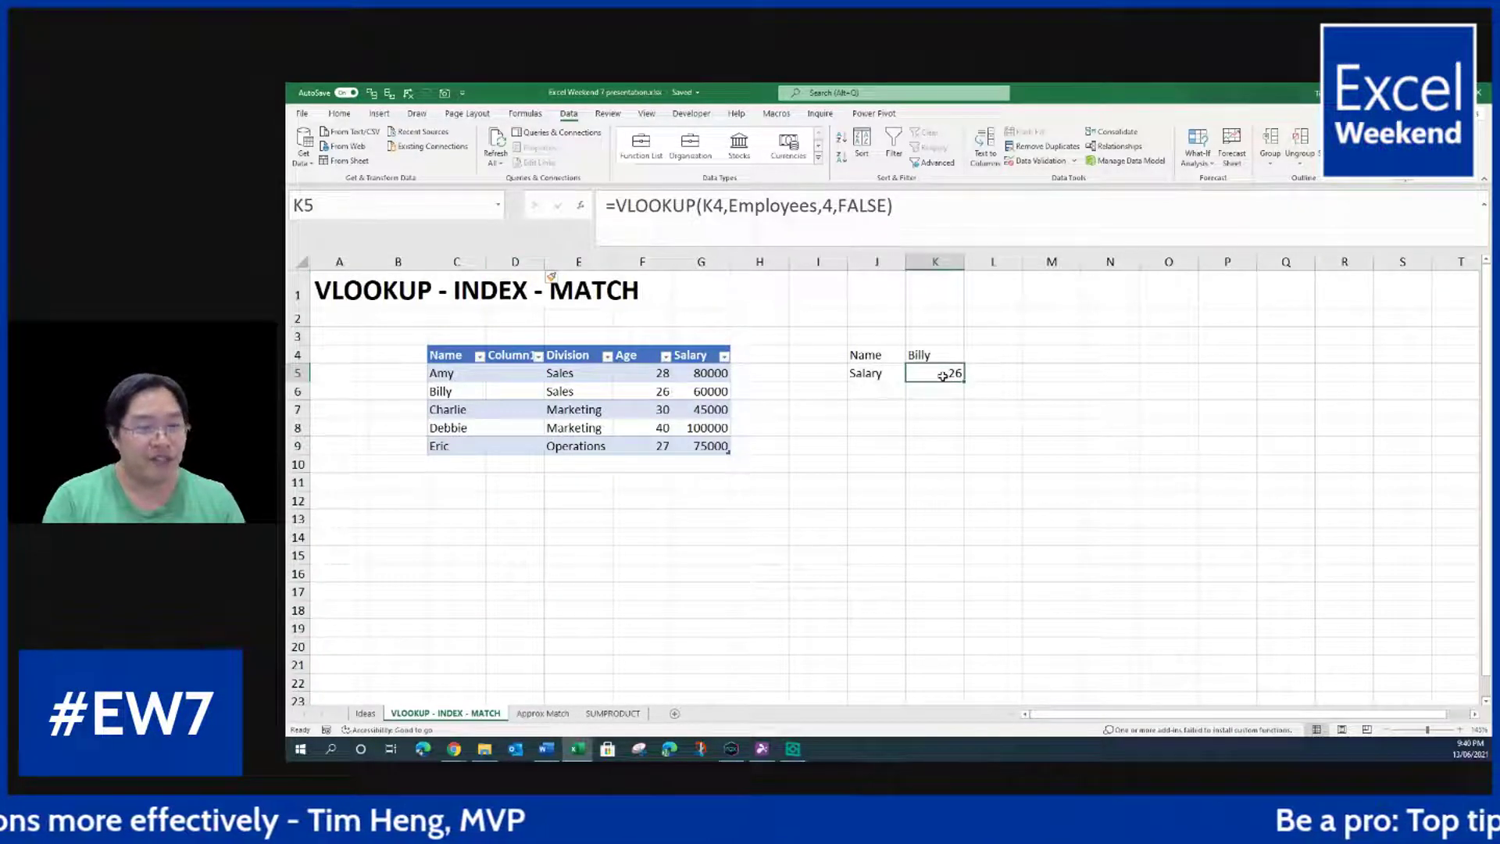
pyautogui.hotkey('ctrl', 'z')
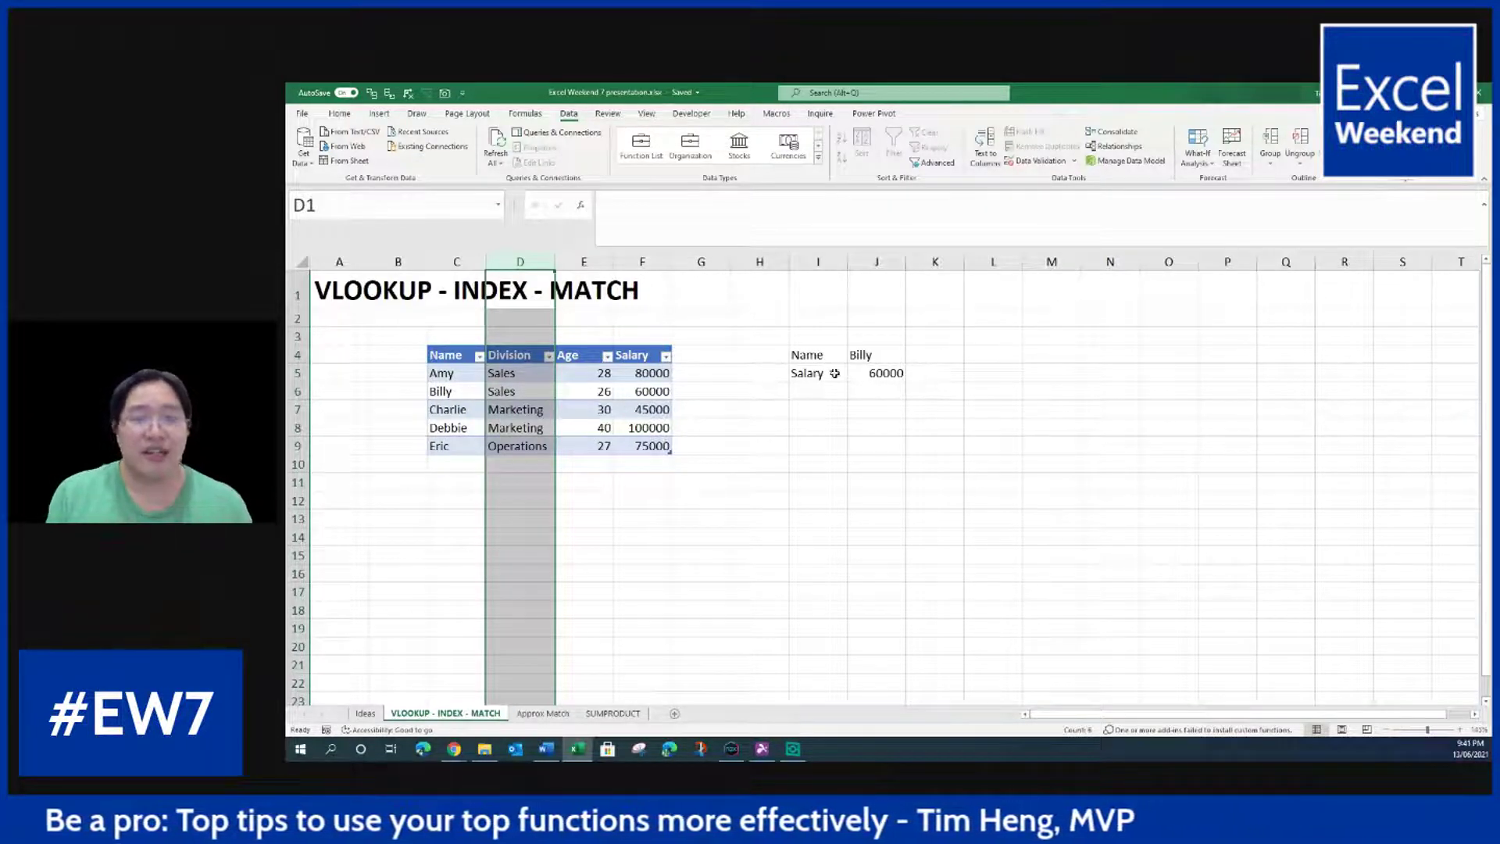
# Step: Label I6 Column beneath the Salary label
pyautogui.click(809, 389)
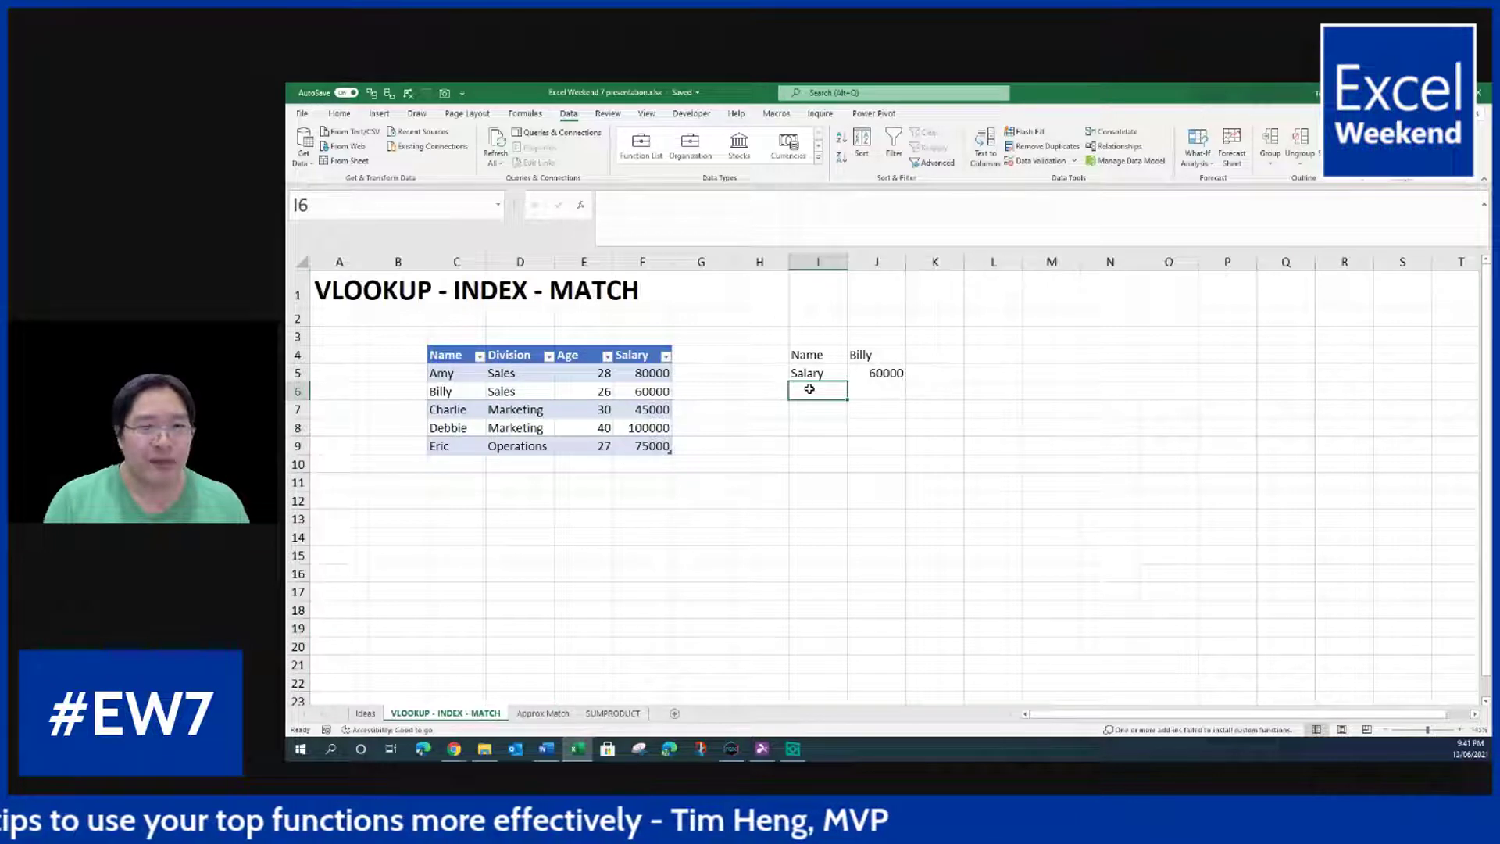
pyautogui.write('Column')
pyautogui.press('Return')
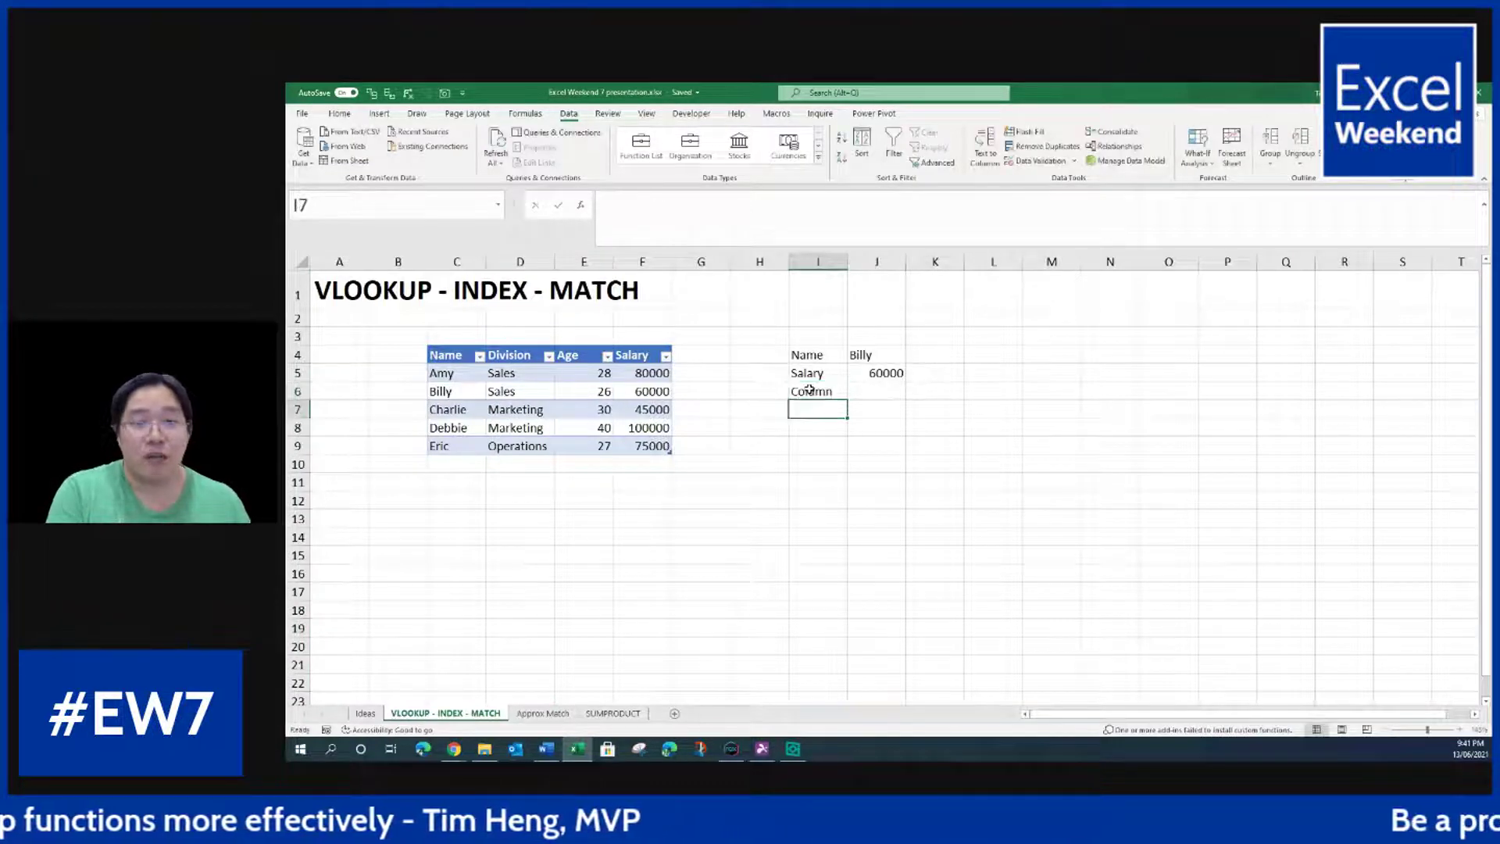
pyautogui.press('Up')
pyautogui.press('Right')
# Step: Enter =MATCH(I5,Employees[#Headers],0) in J6 to find the position of the Salary header in the Employees table
pyautogui.click(812, 375)
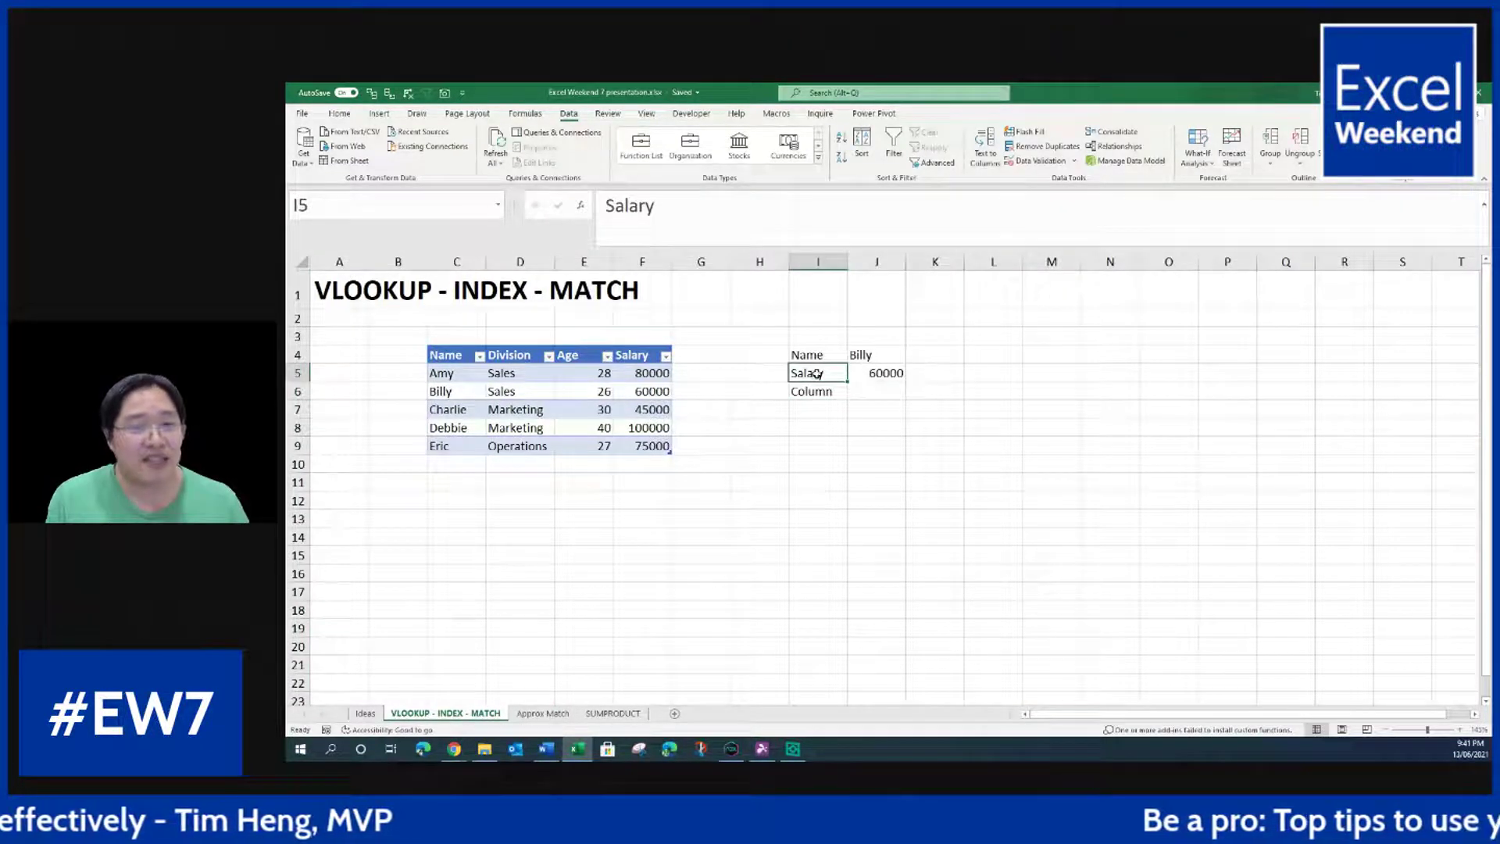
pyautogui.moveTo(457, 356); pyautogui.dragTo(648, 356)
pyautogui.click(894, 390)
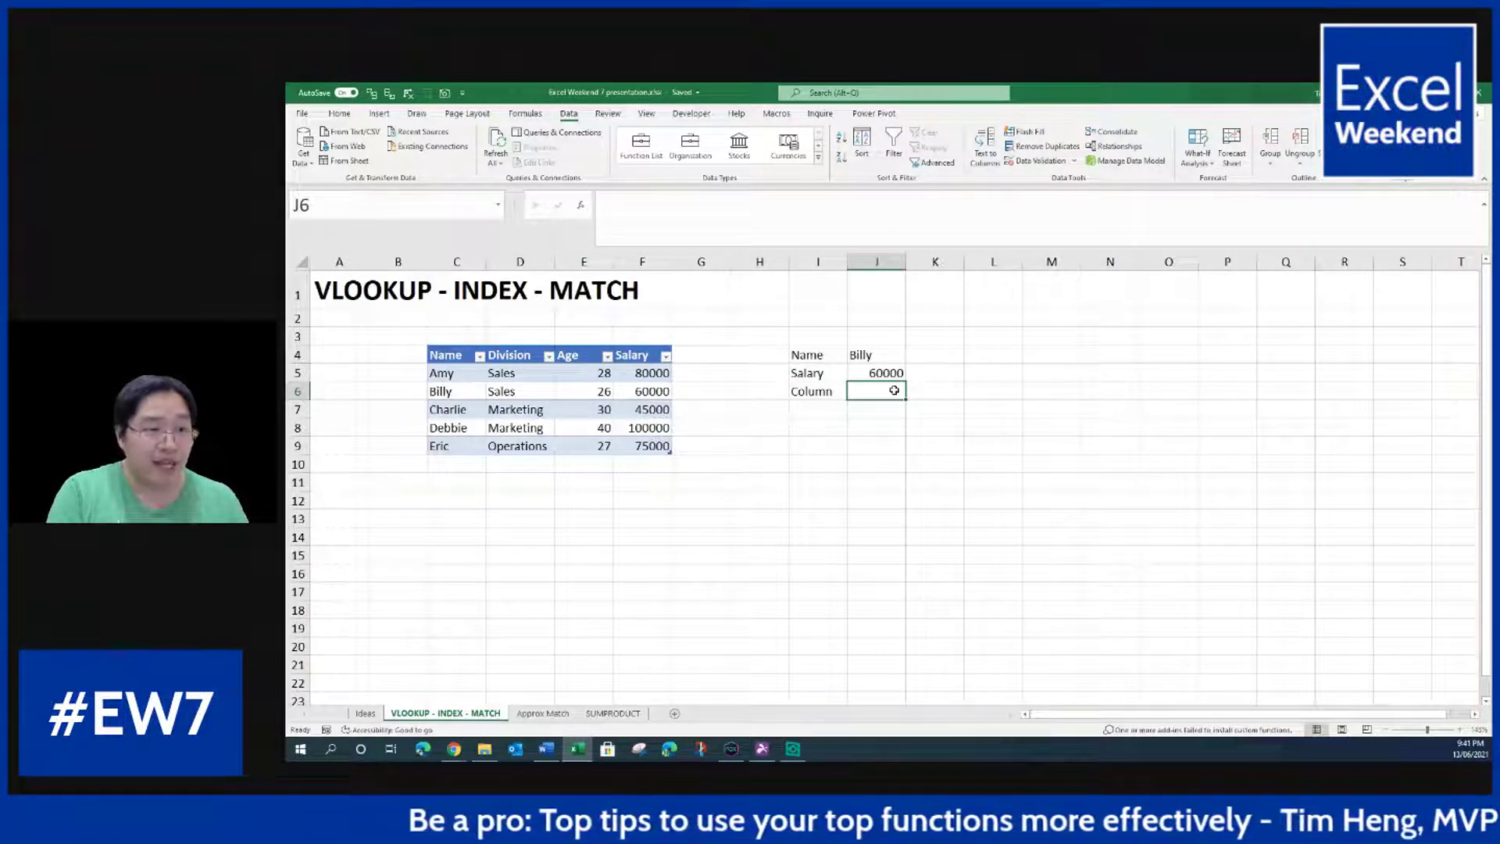
pyautogui.write('=MATCH(')
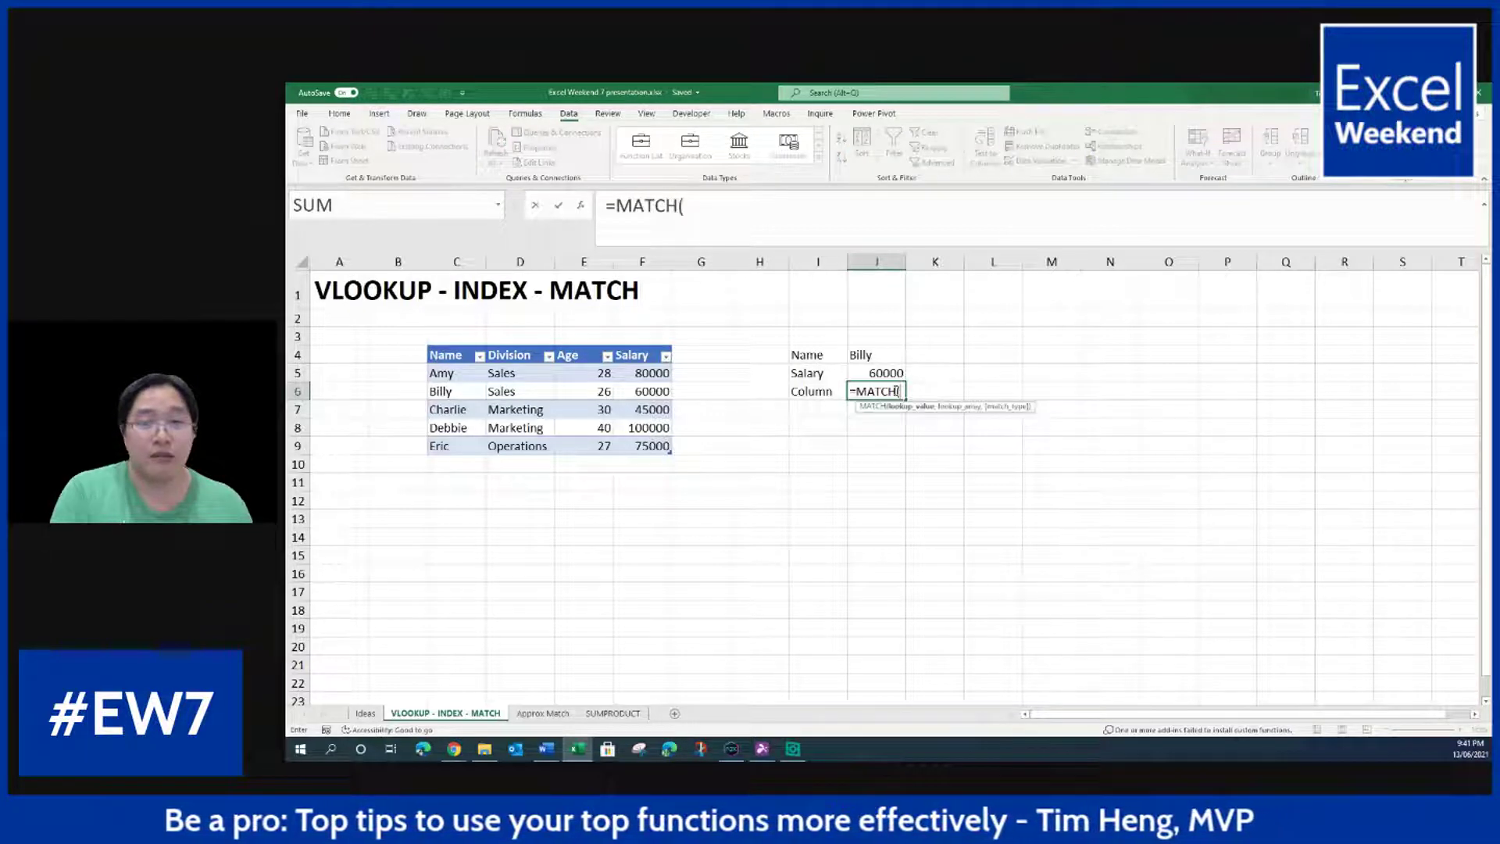
pyautogui.click(830, 375)
pyautogui.write(',')
pyautogui.moveTo(436, 354); pyautogui.dragTo(658, 351)
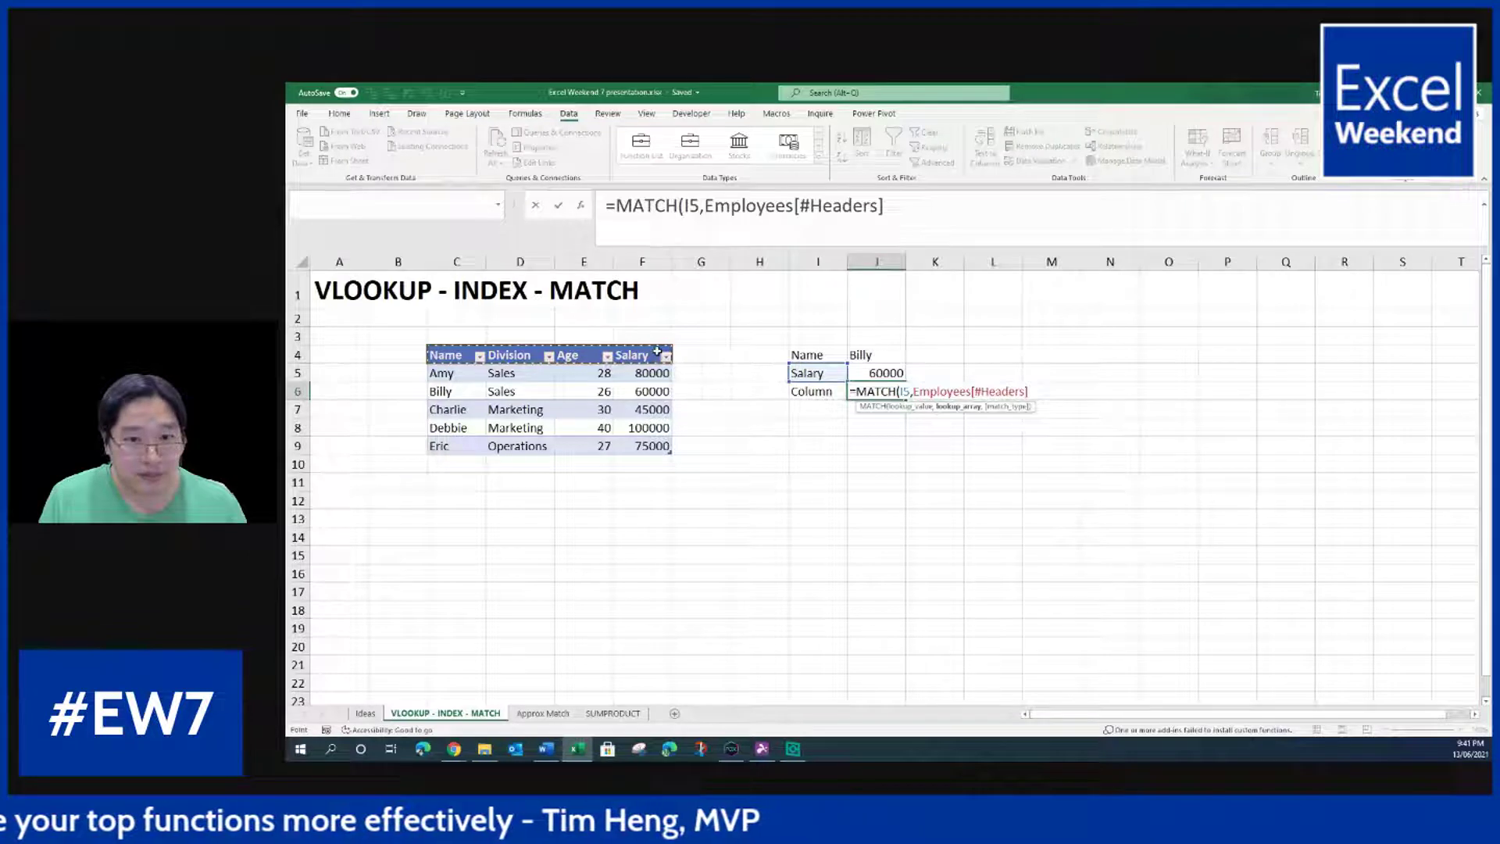
pyautogui.write(',0')
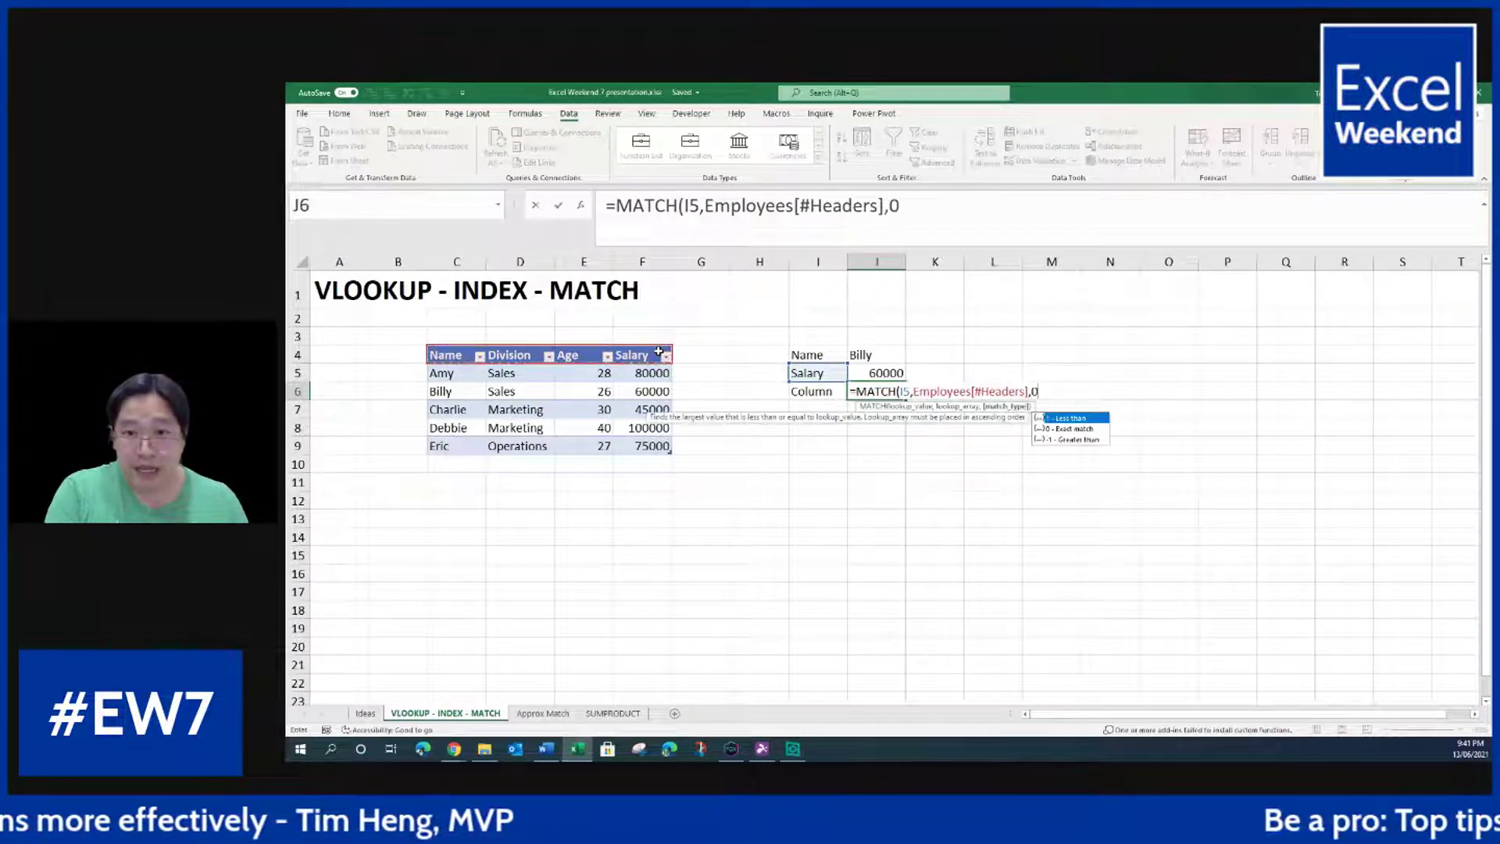
pyautogui.write(')')
pyautogui.press('Return')
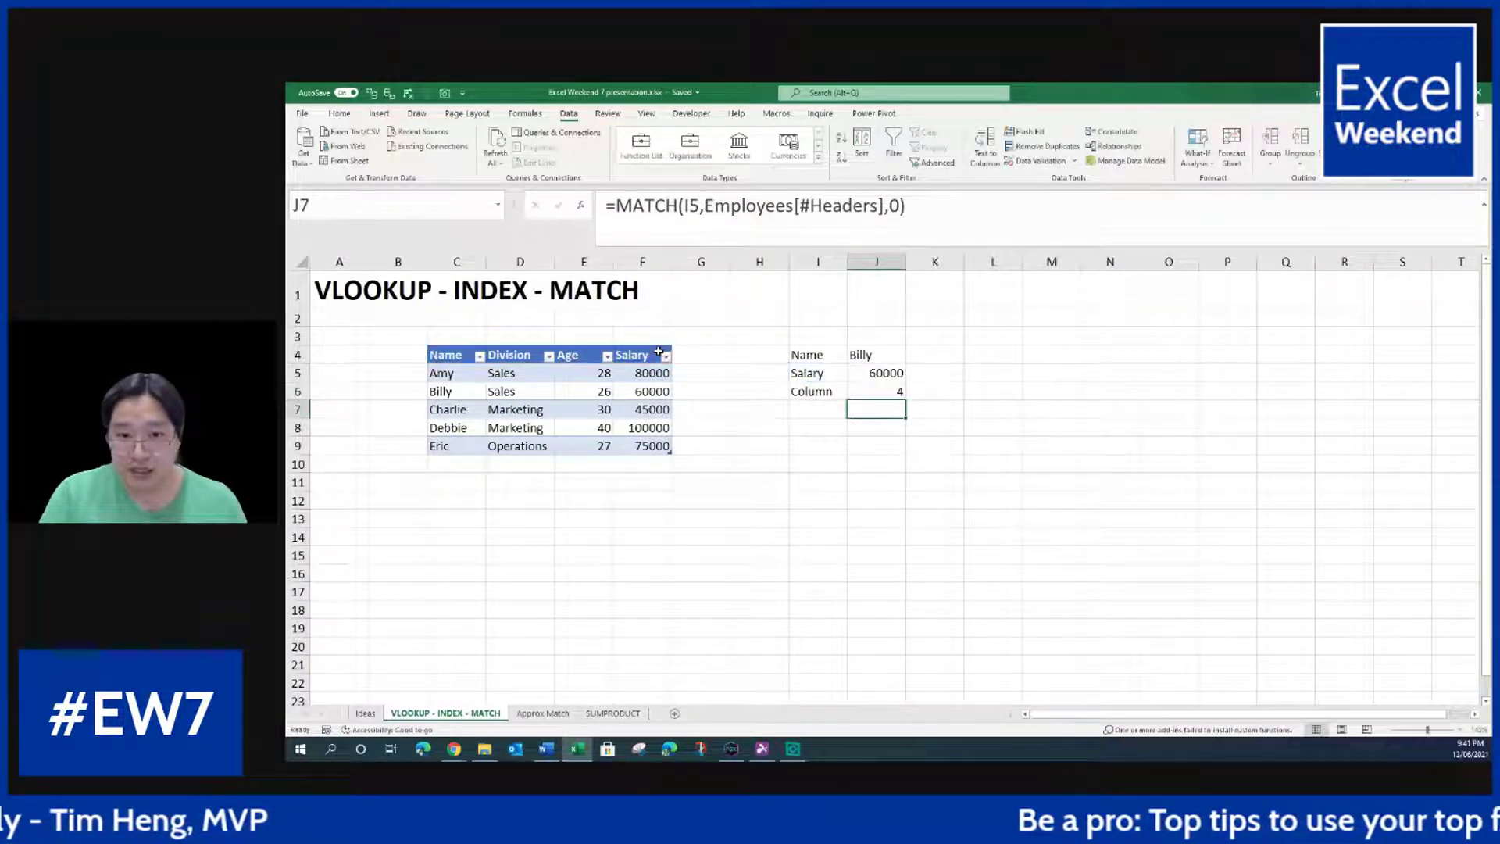
# Step: Show the formulas of J5 and J6 as text in K5 and K6, using =FORMULATEXT(J5) filled down one row
pyautogui.click(924, 355)
pyautogui.press('Down')
pyautogui.write('=formu')
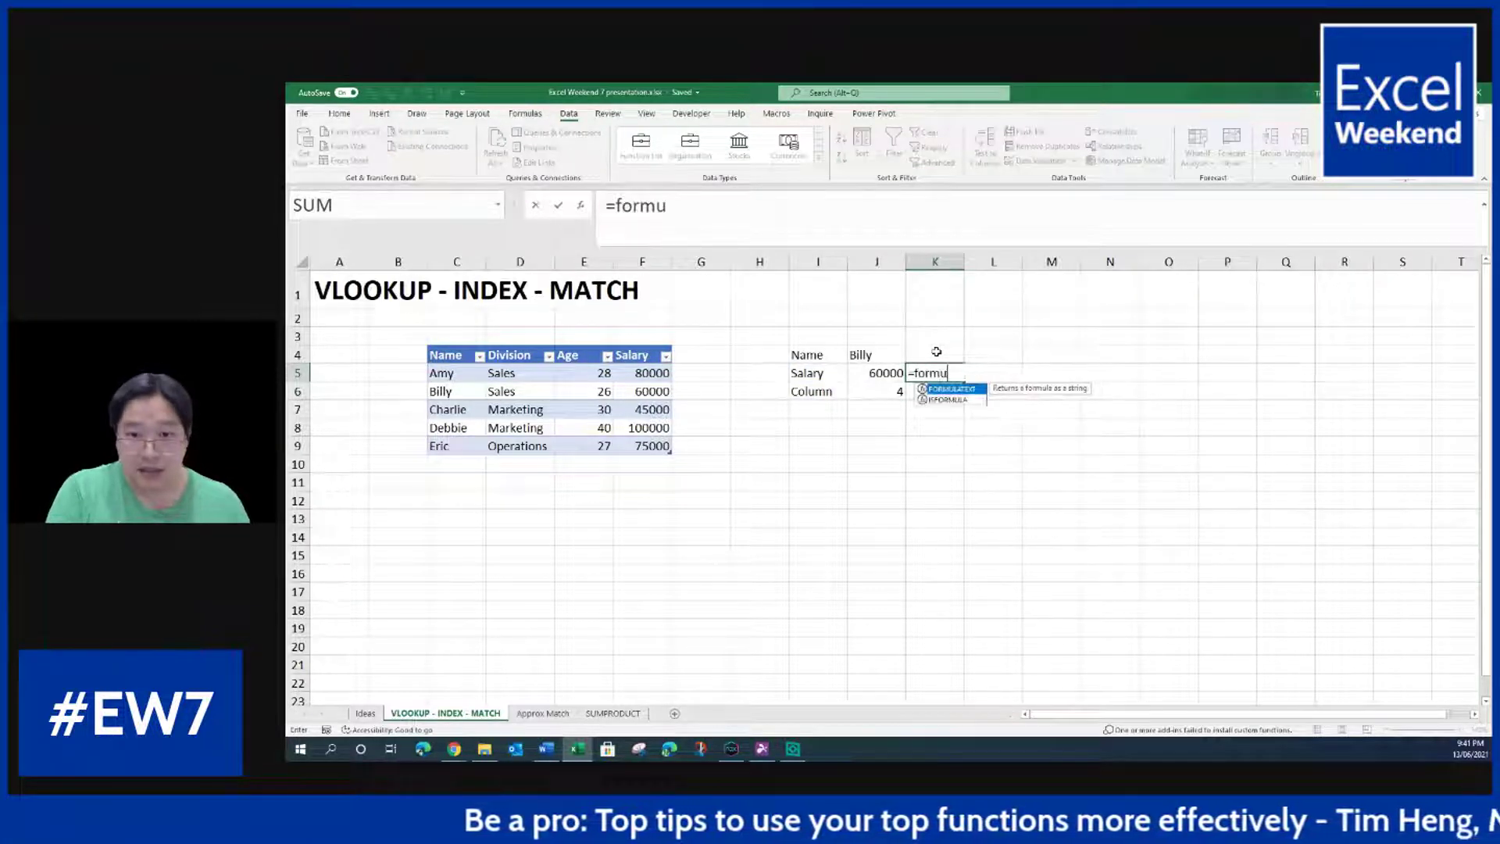
pyautogui.press('Tab')
pyautogui.press('Left')
pyautogui.write(')')
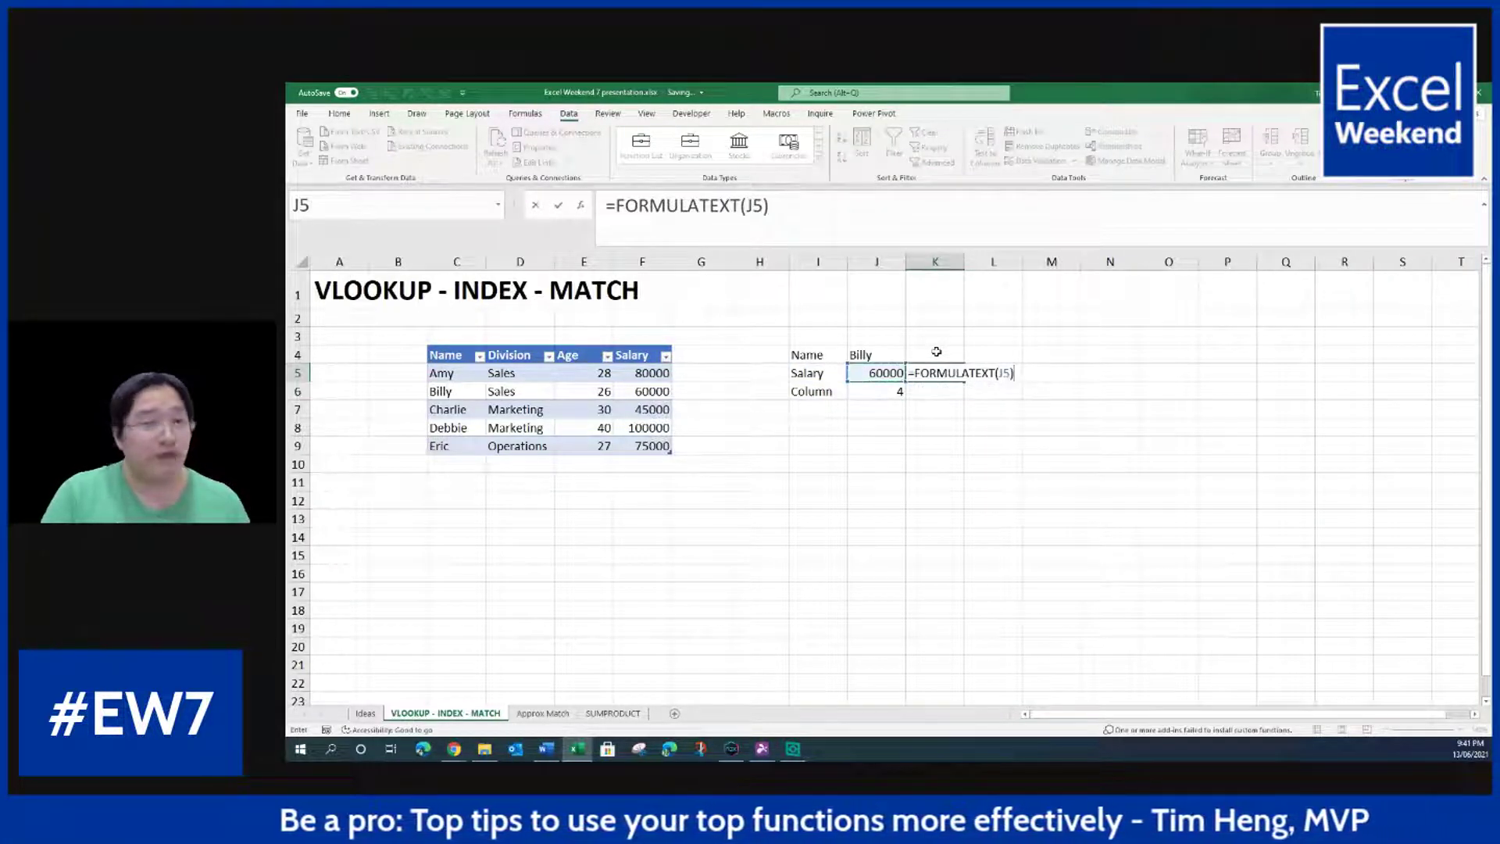
pyautogui.press('Return')
pyautogui.hotkey('ctrl', 'd')
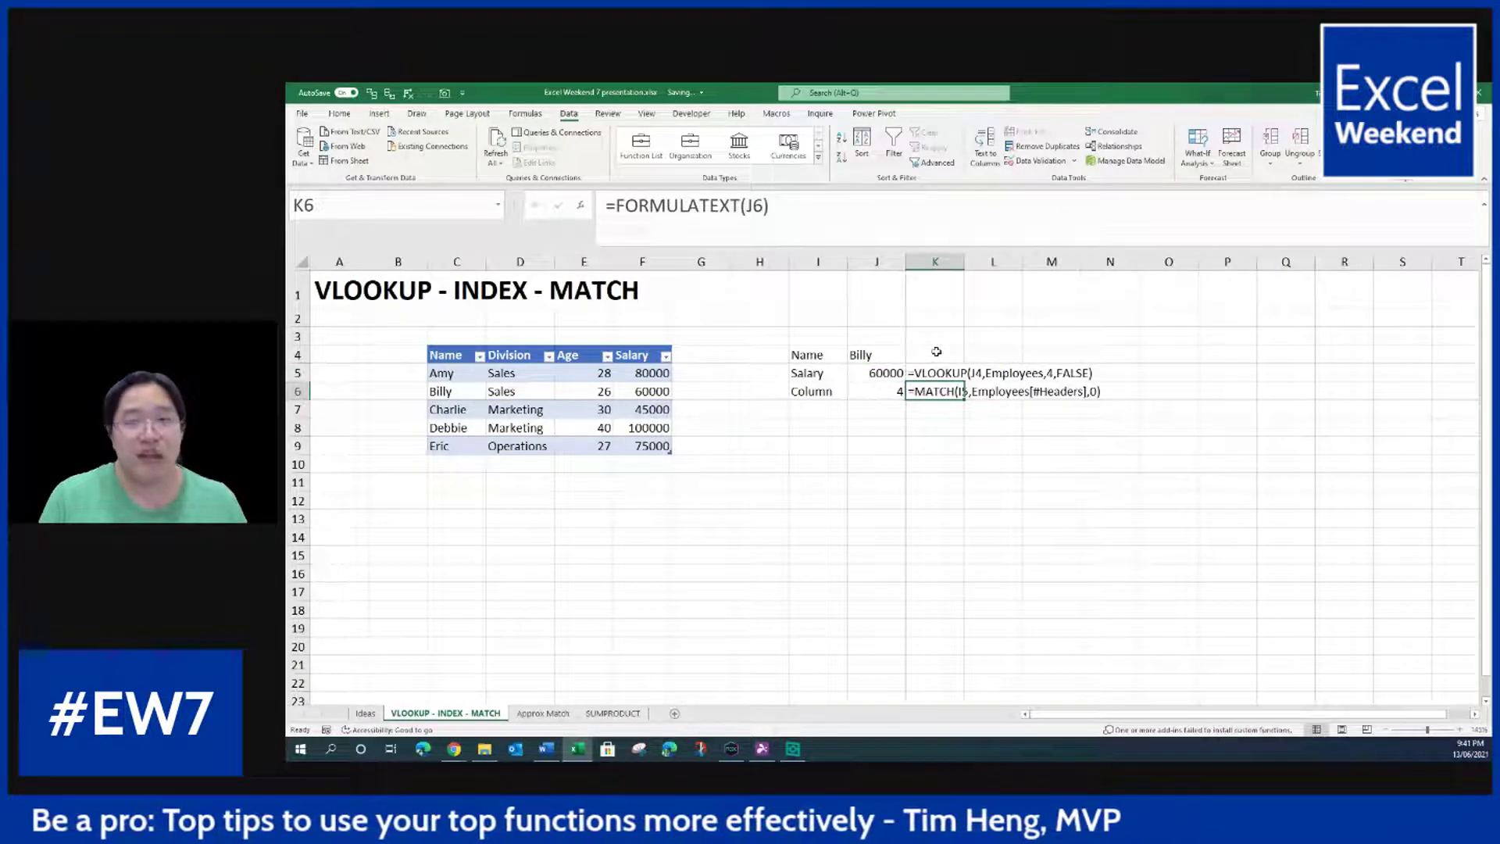
pyautogui.scroll(1, 941, 393)
pyautogui.scroll(1, 943, 393)
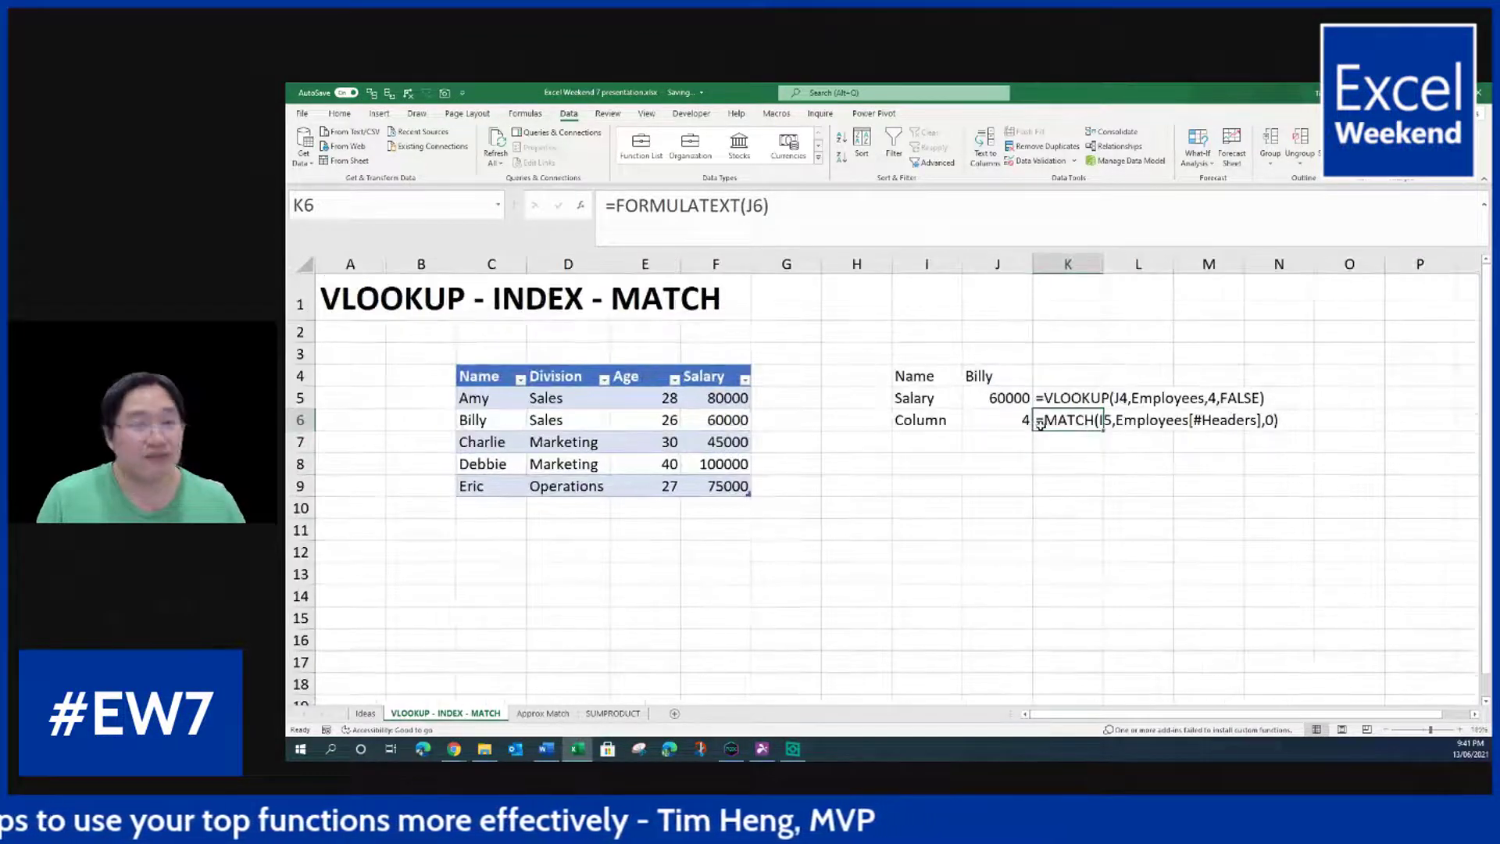
pyautogui.click(1050, 398)
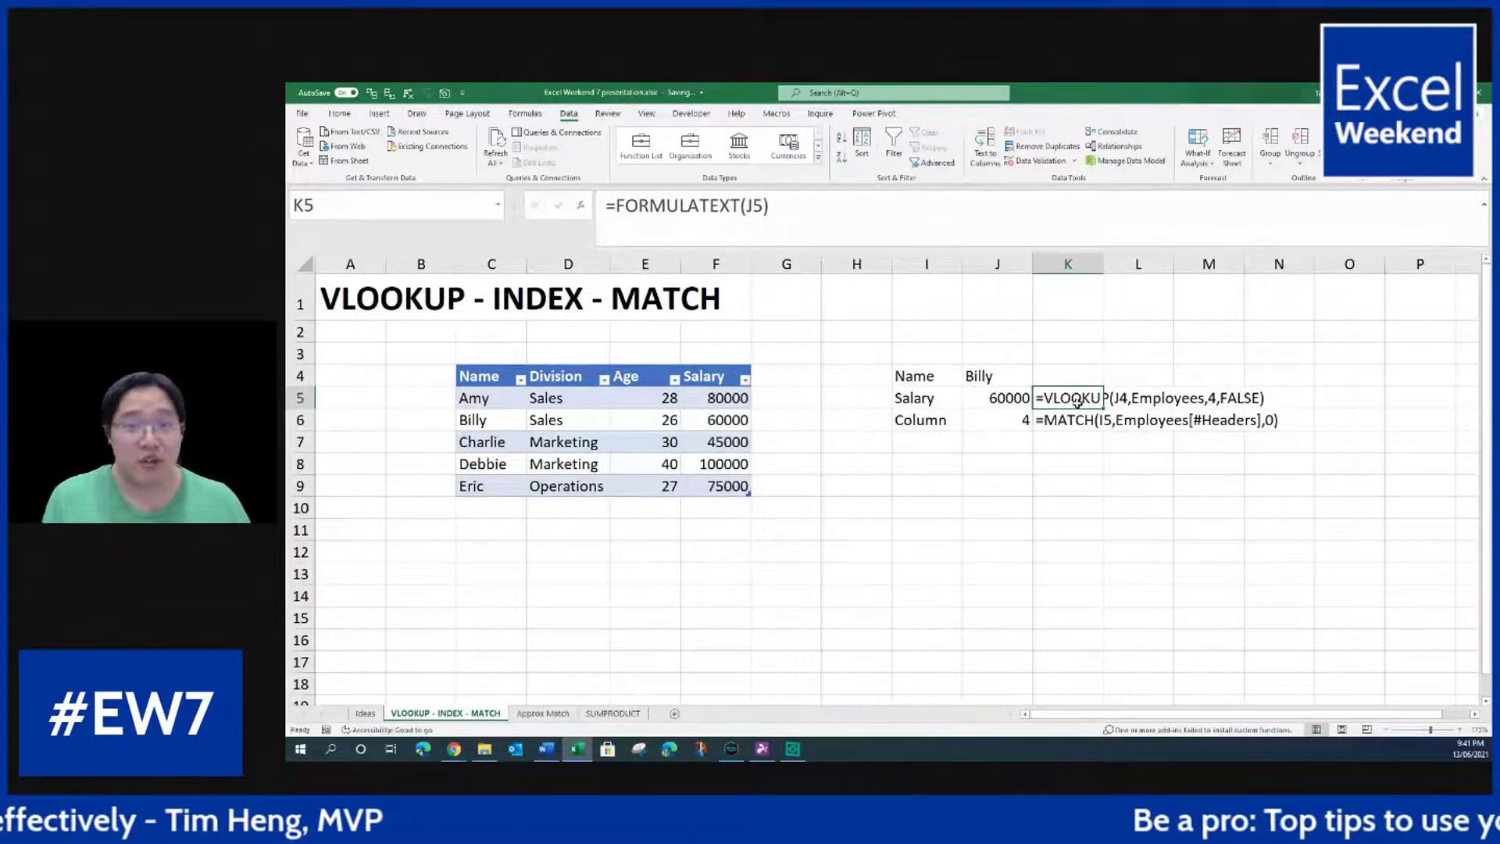
pyautogui.press('F2')
pyautogui.hotkey('ctrl', 'Return')
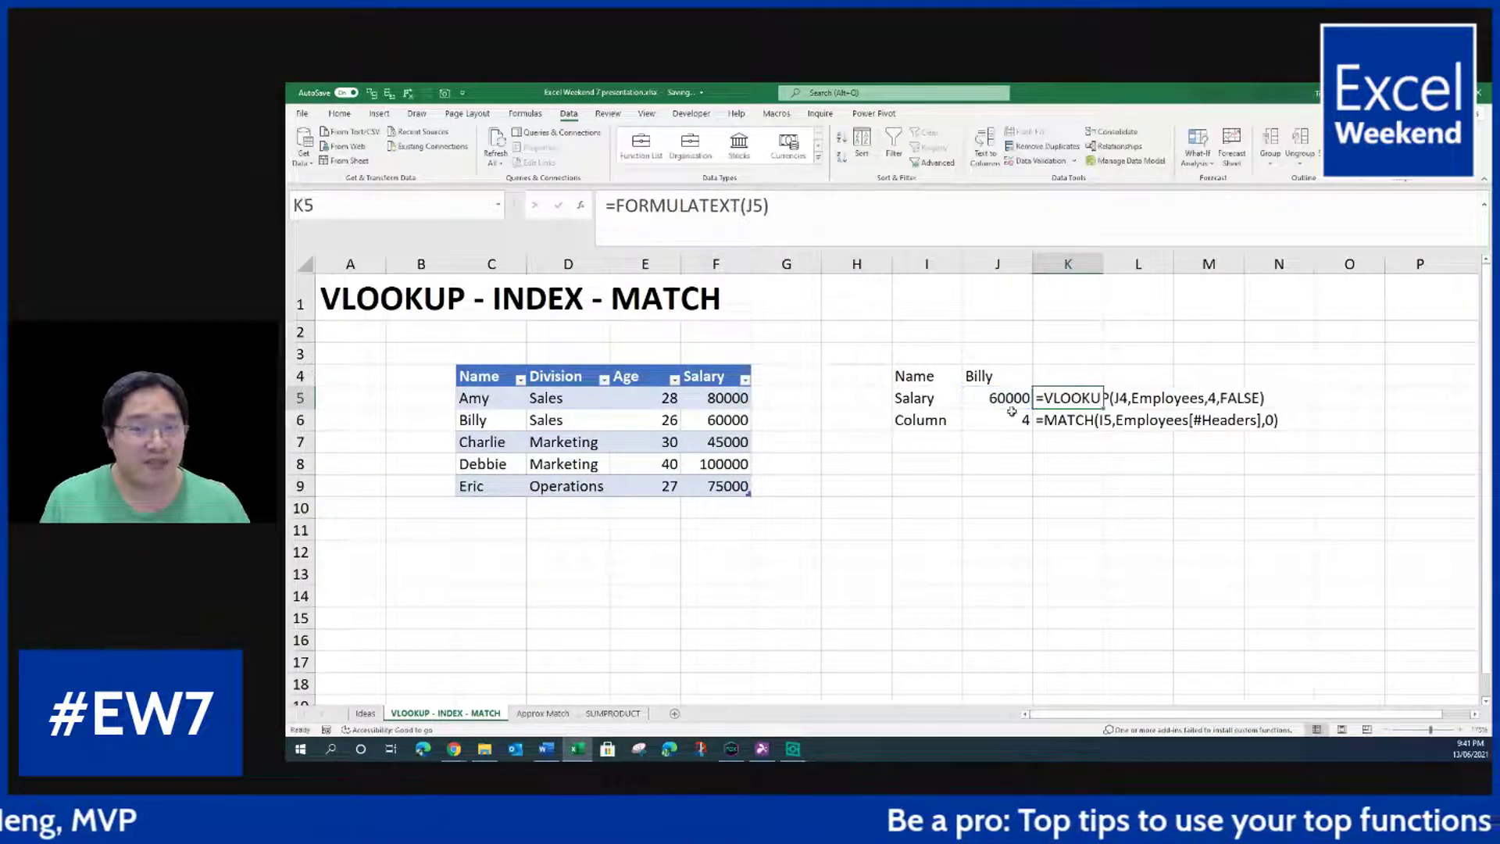
pyautogui.click(1089, 437)
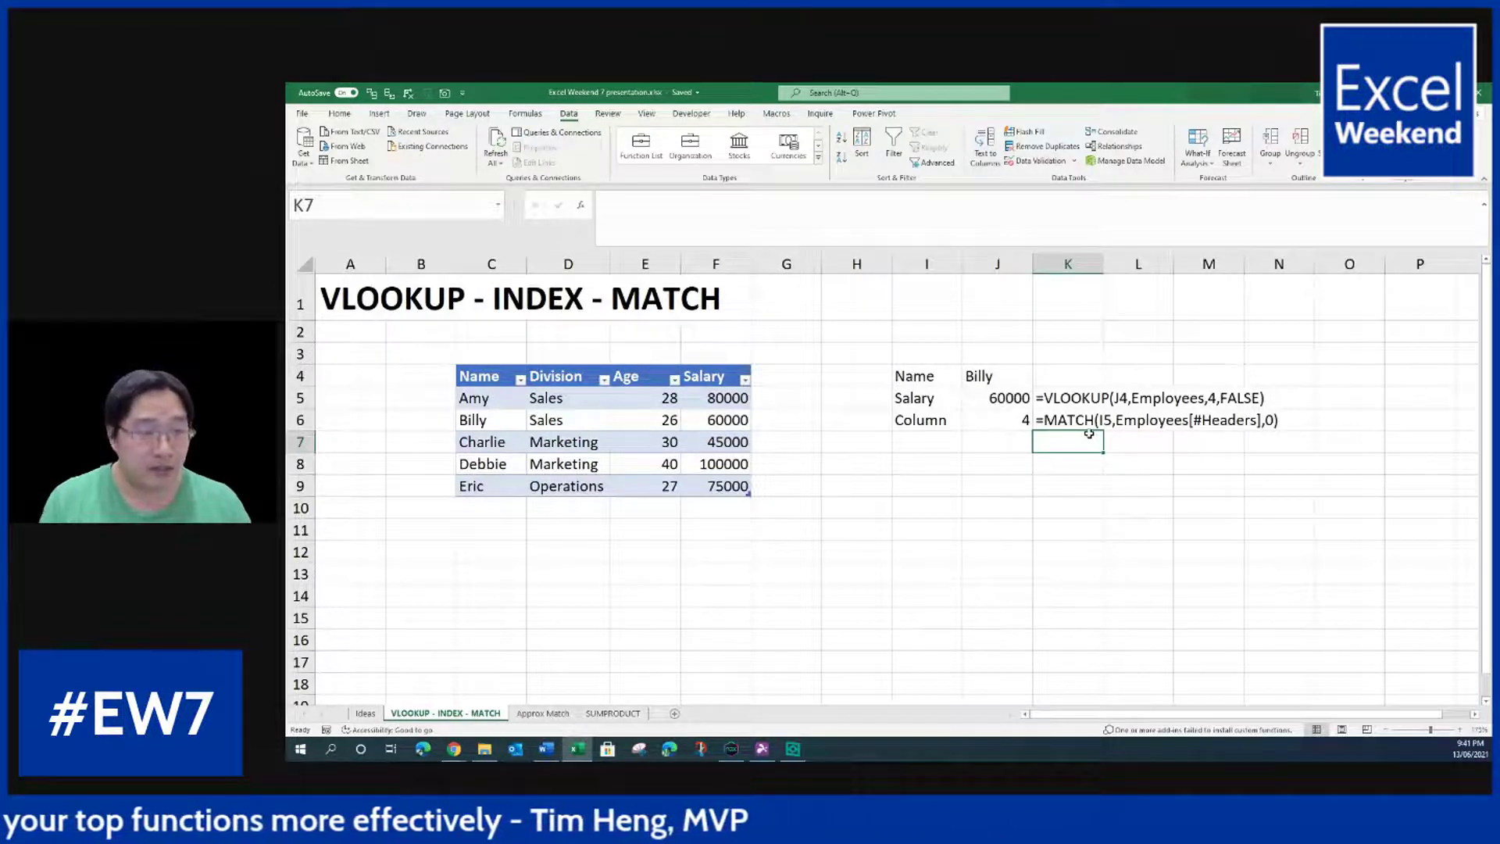
# Step: Replace the hard-coded column index in the J5 VLOOKUP with a reference to J6
pyautogui.click(1008, 399)
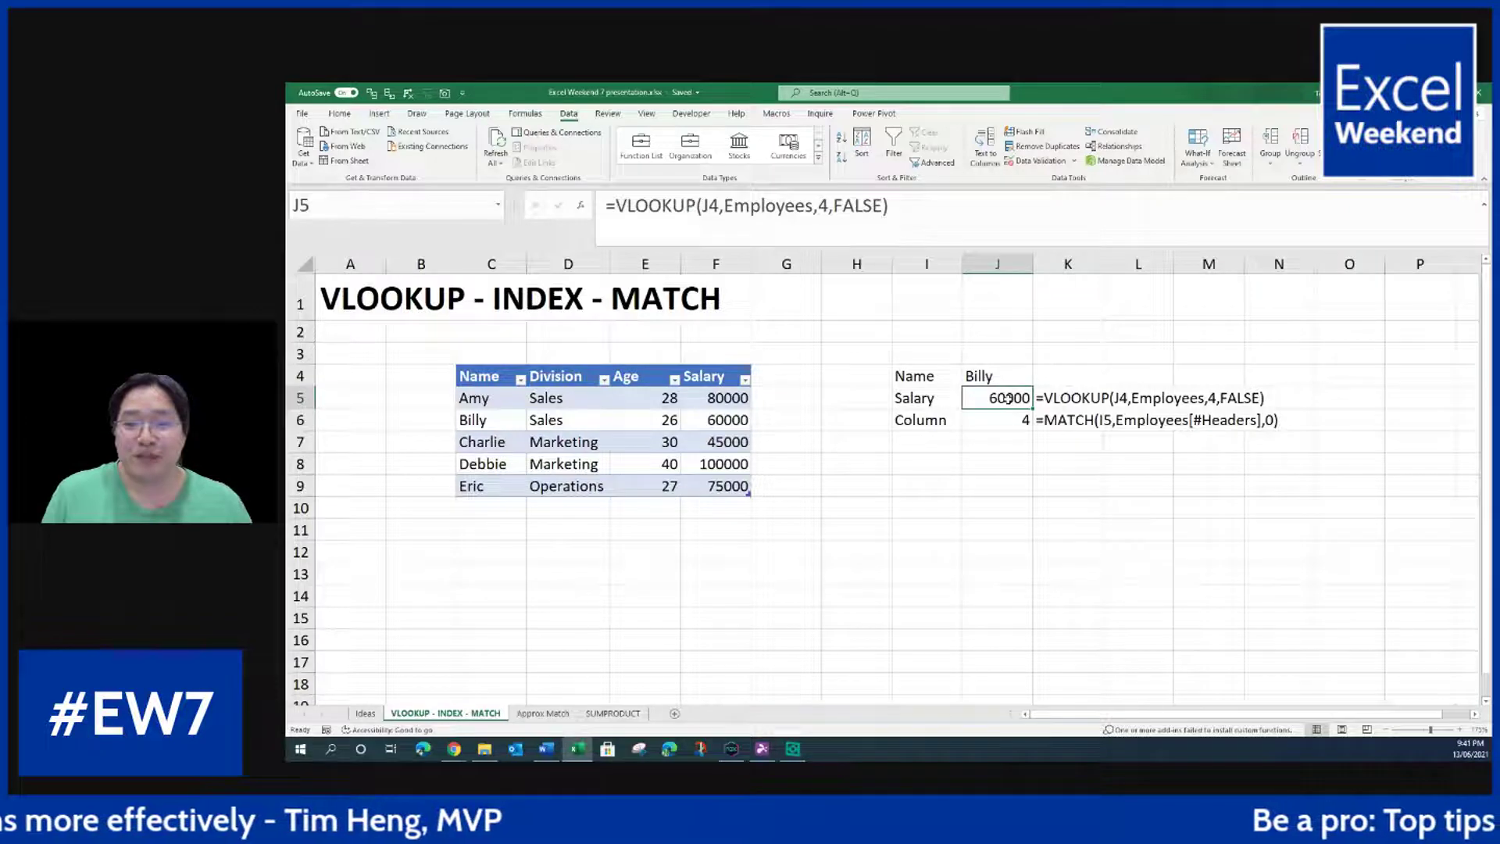
pyautogui.click(1011, 420)
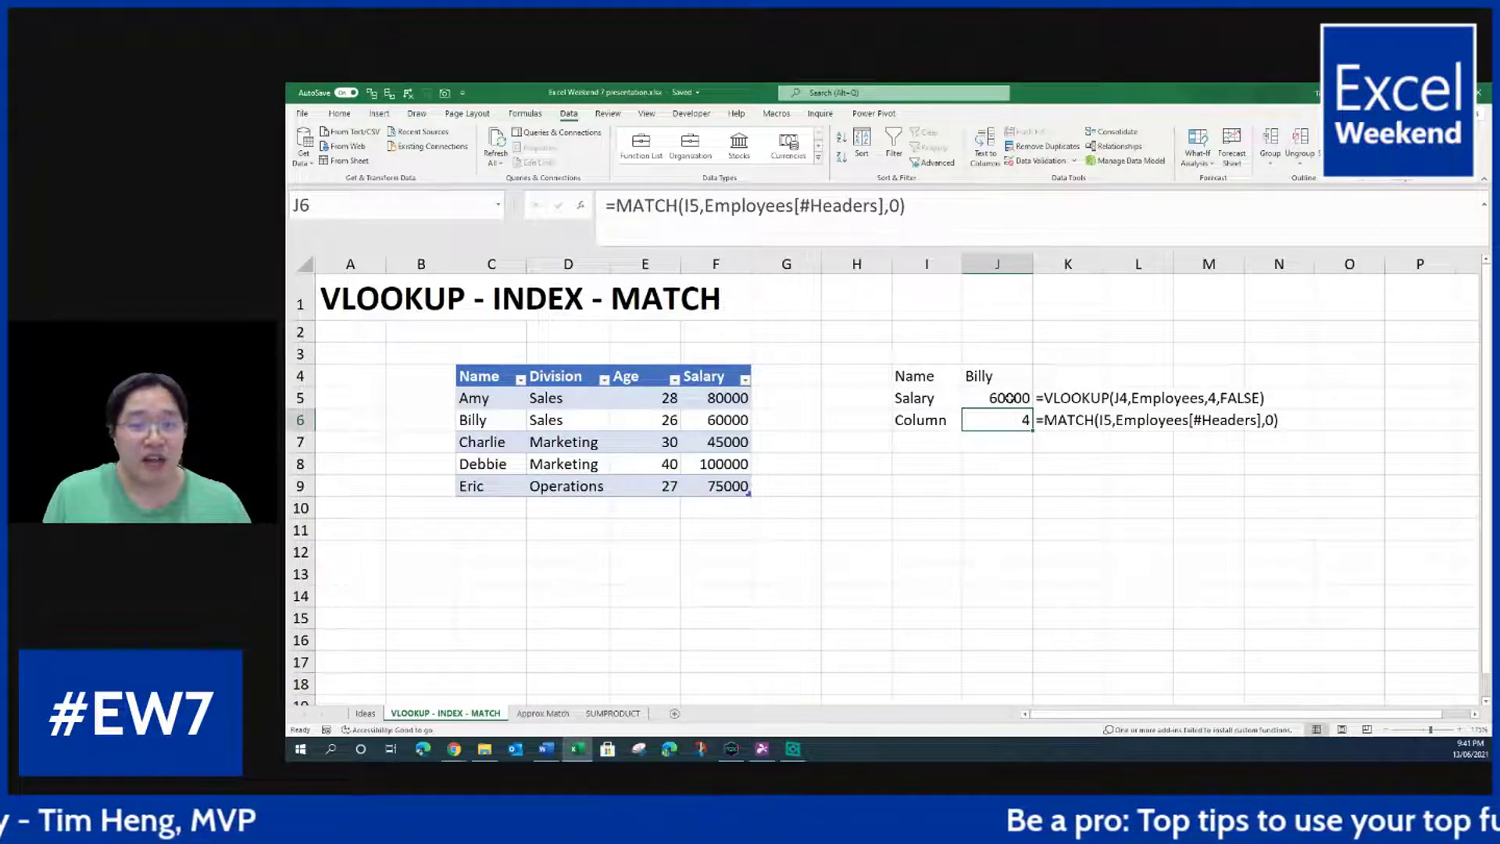
pyautogui.click(1008, 398)
pyautogui.doubleClick(1008, 398)
pyautogui.press('BackSpace')
pyautogui.click(977, 415)
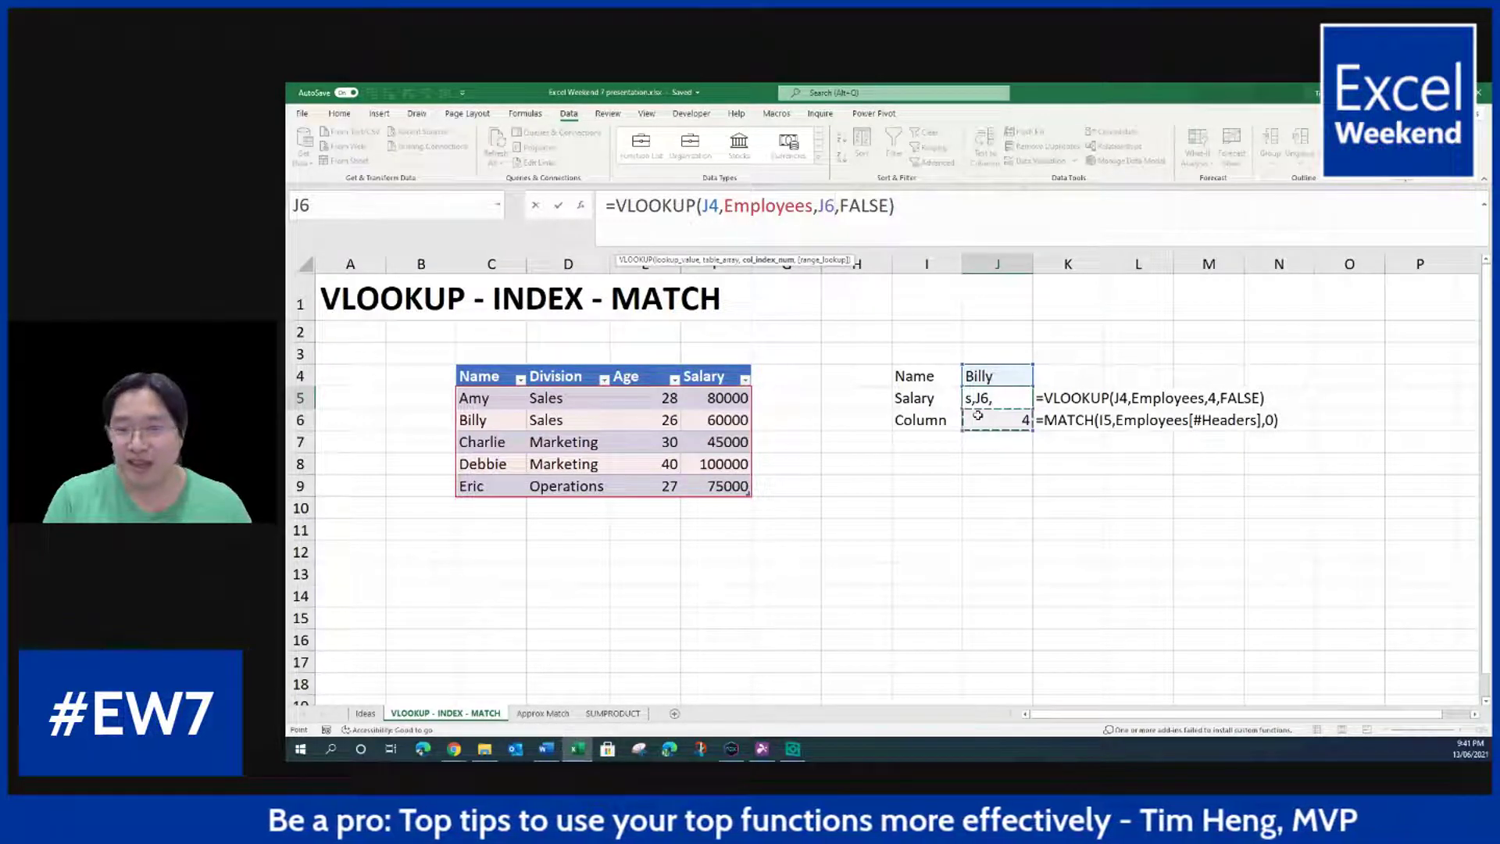
pyautogui.press('Return')
pyautogui.press('Up')
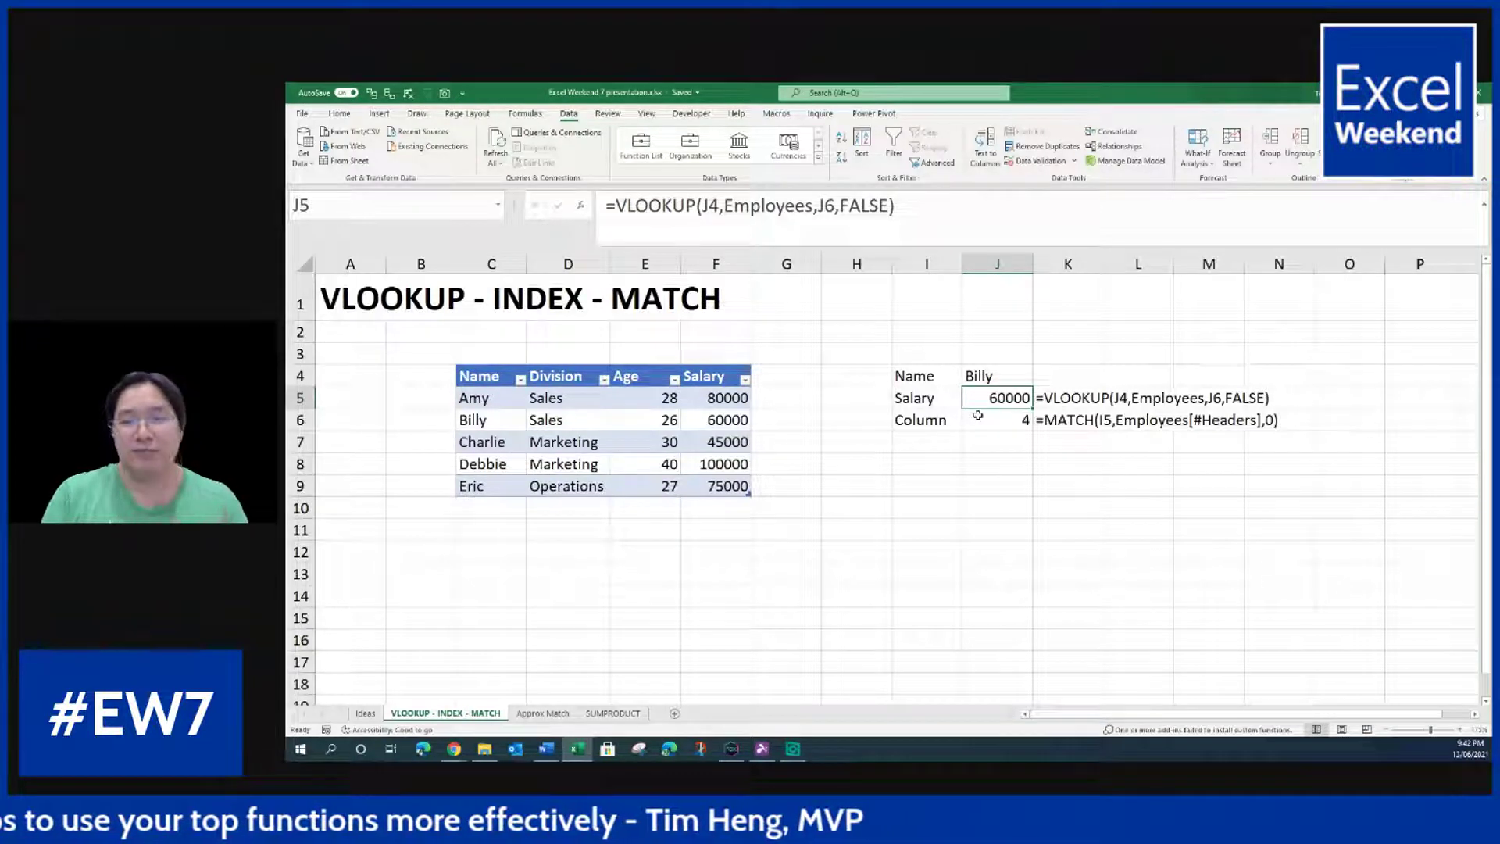
# Step: Nest MATCH(I5,Employees[#Headers],0), copied from J6, as the col_index_num argument of the J5 VLOOKUP
pyautogui.click(977, 415)
pyautogui.click(617, 206)
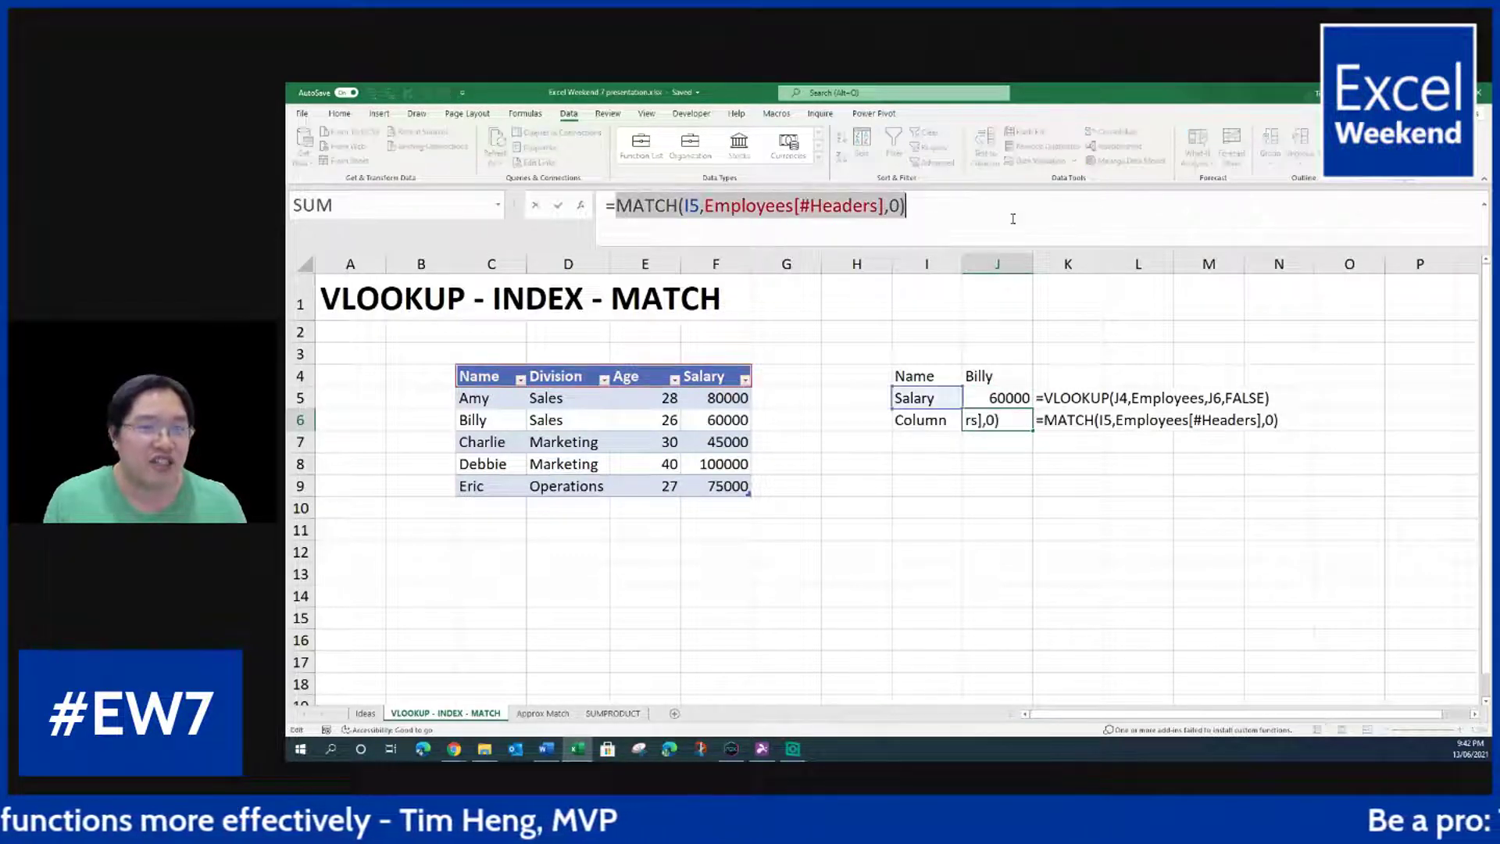
pyautogui.click(1001, 397)
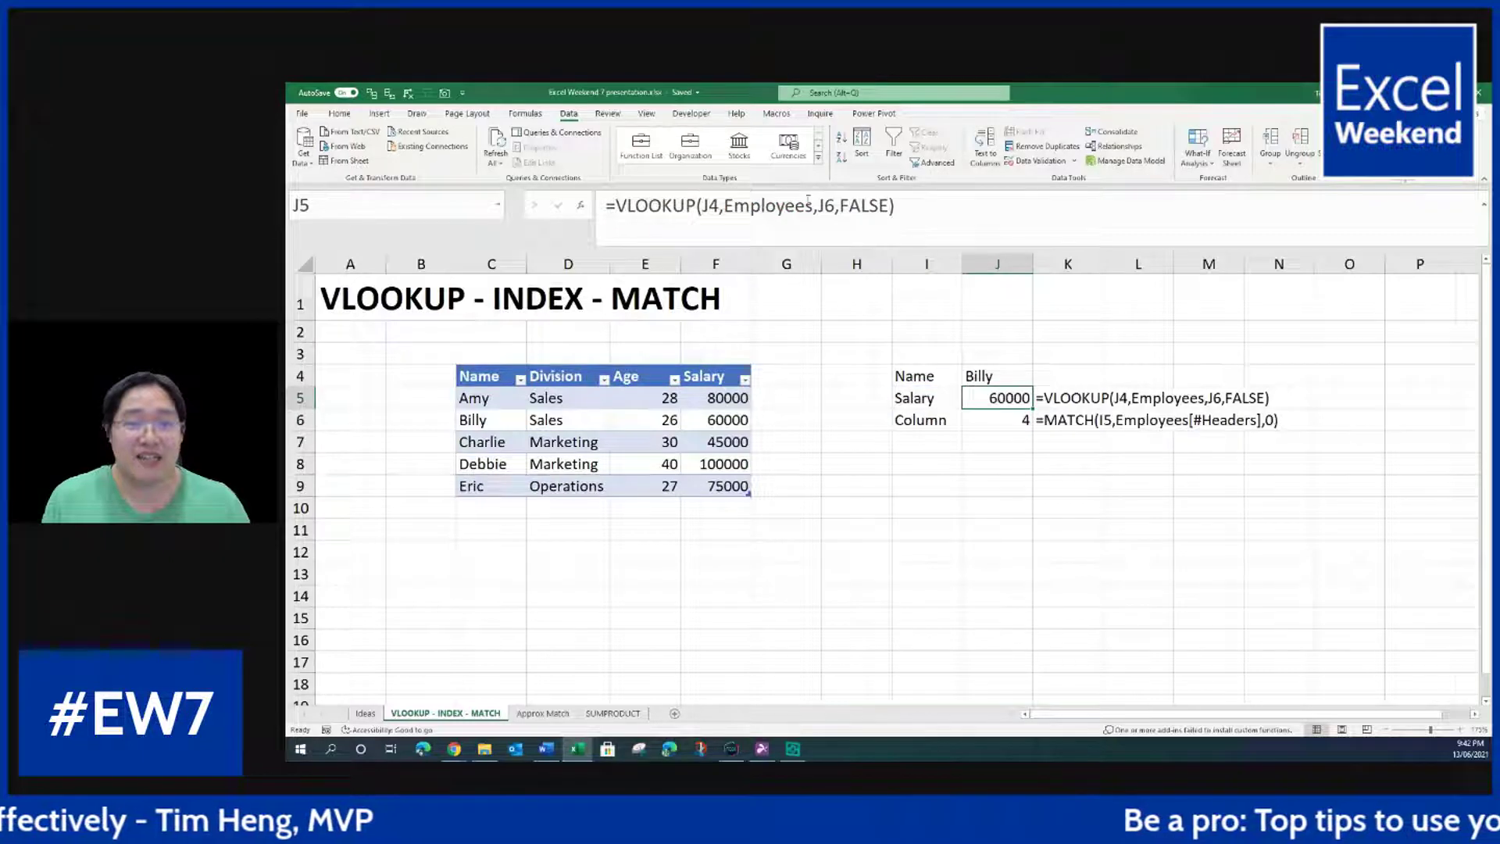
pyautogui.moveTo(834, 206); pyautogui.dragTo(818, 206)
pyautogui.write('MATCH(I5,Employees[#Headers],0)')
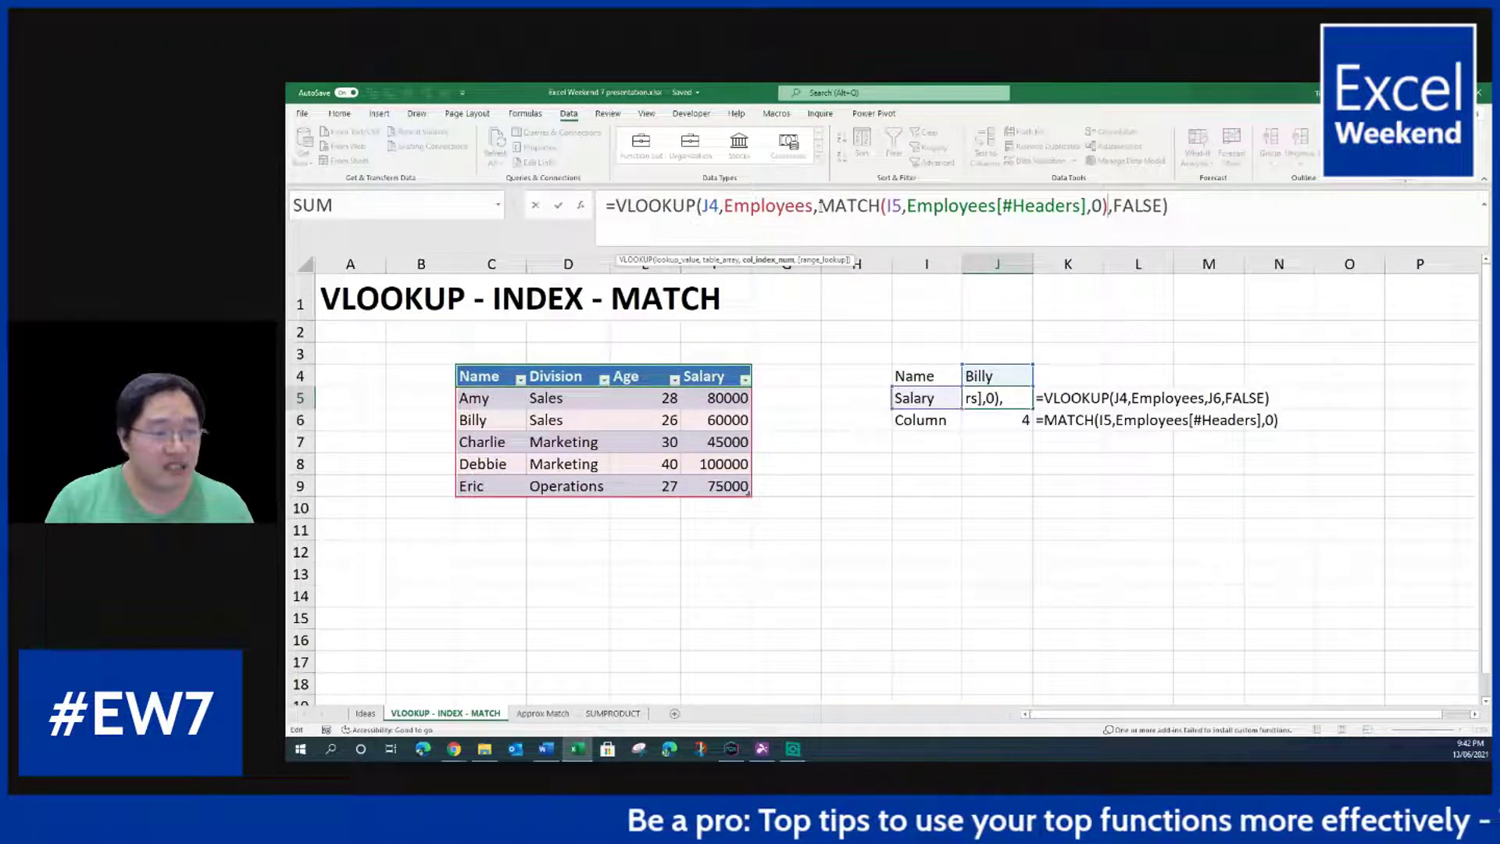
pyautogui.press('Return')
pyautogui.press('Up')
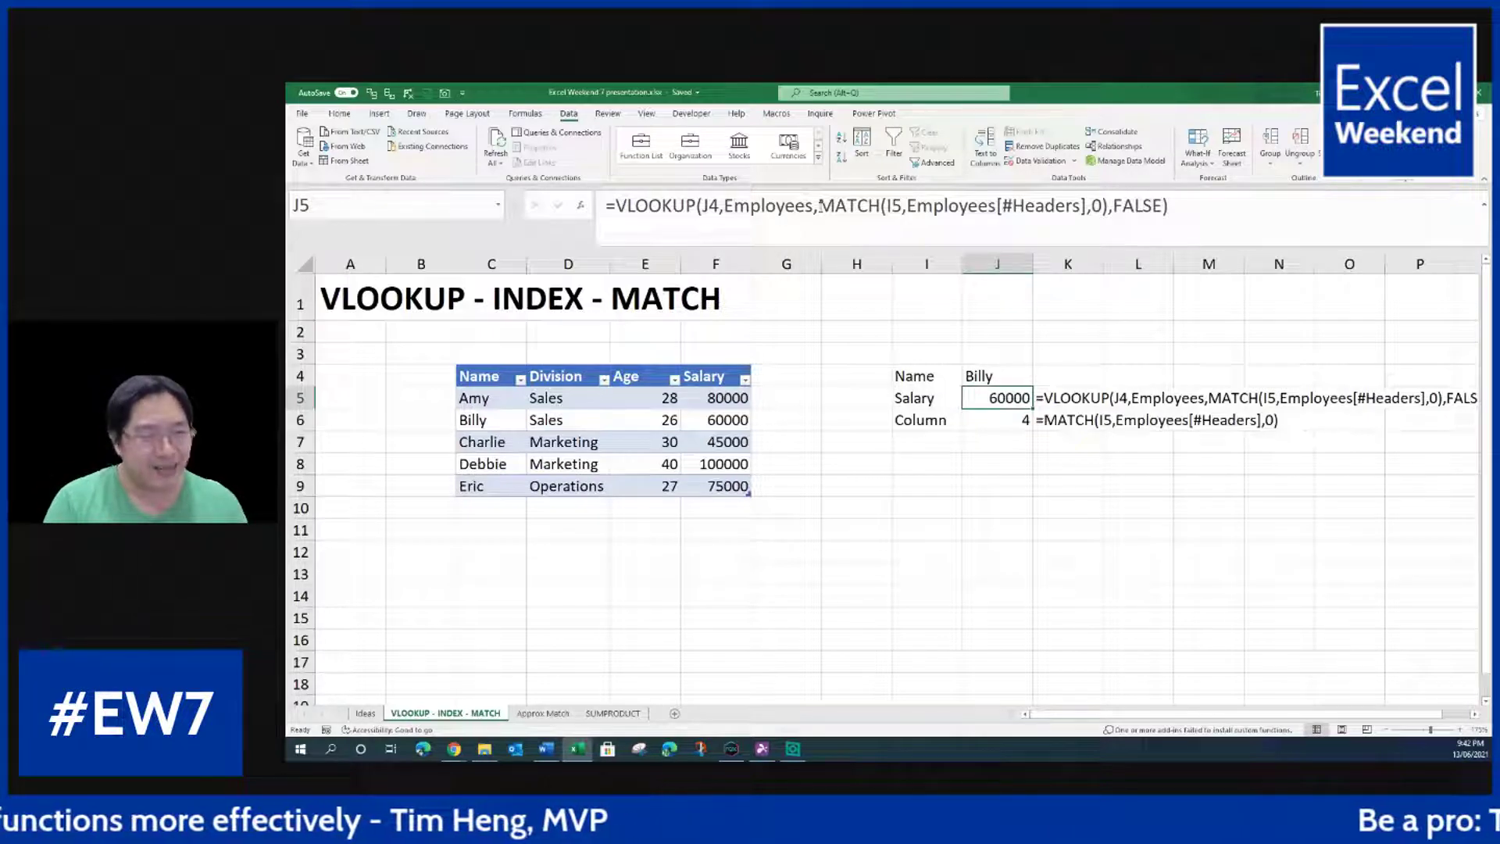
# Step: Label I8 INDEX and I9 MATCH below the VLOOKUP example
pyautogui.click(921, 468)
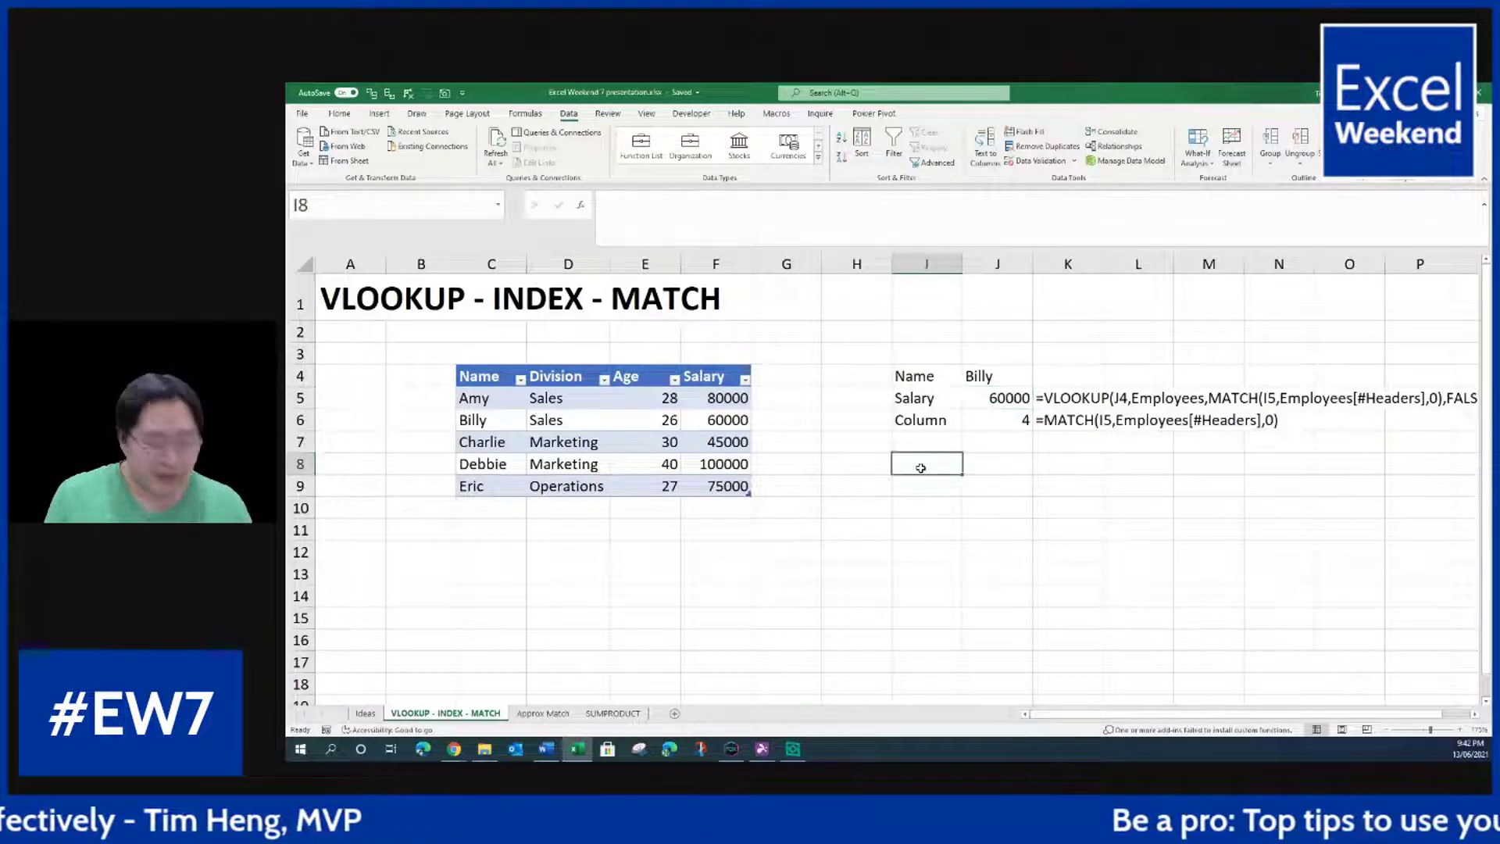
pyautogui.write('INDEX')
pyautogui.press('Return')
pyautogui.write('MATCH')
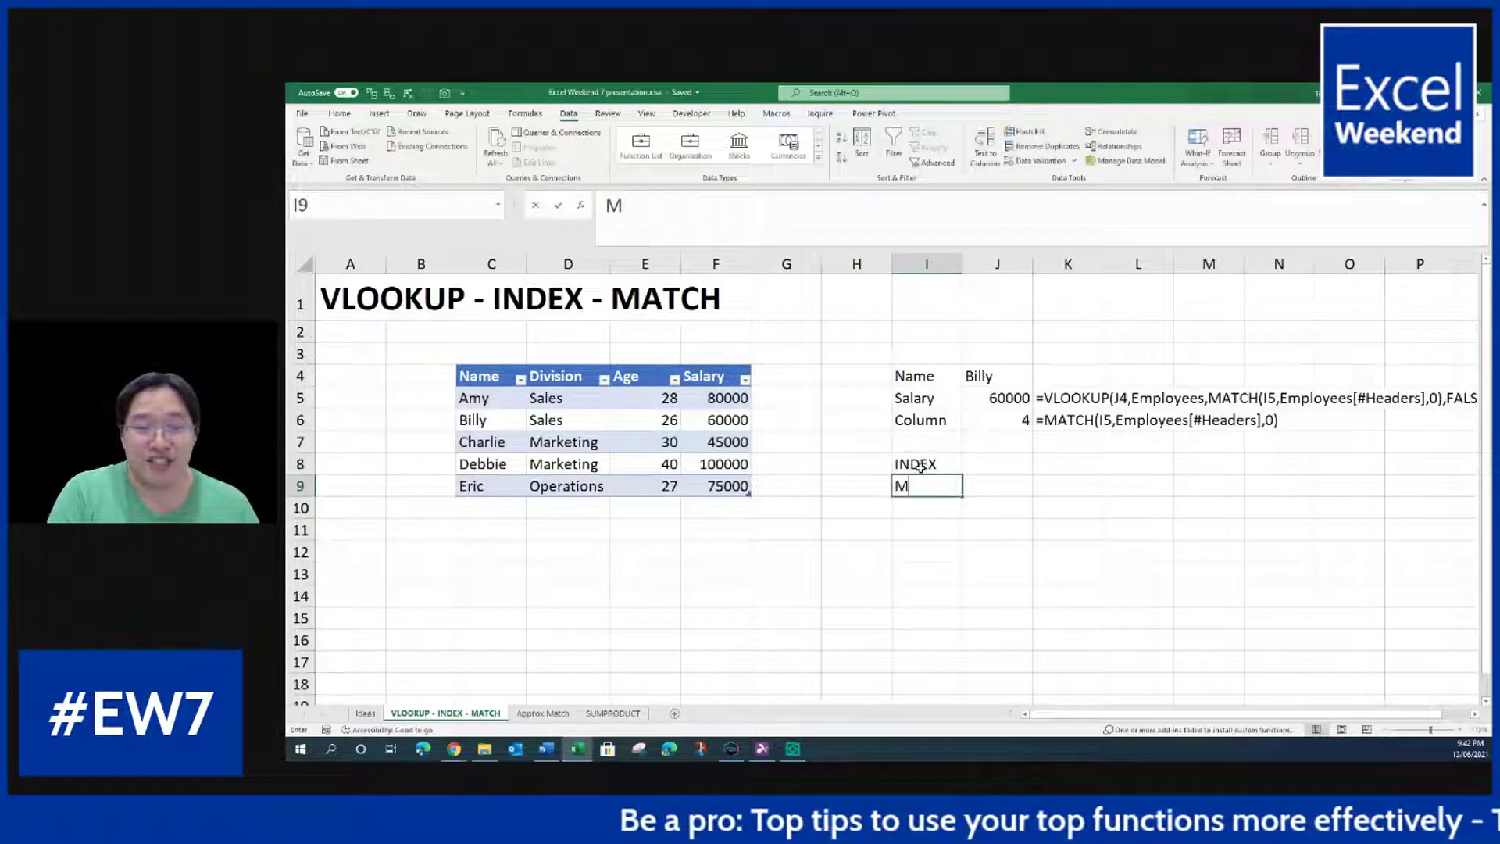
pyautogui.press('Return')
pyautogui.press('Up')
pyautogui.press('Up')
pyautogui.press('Right')
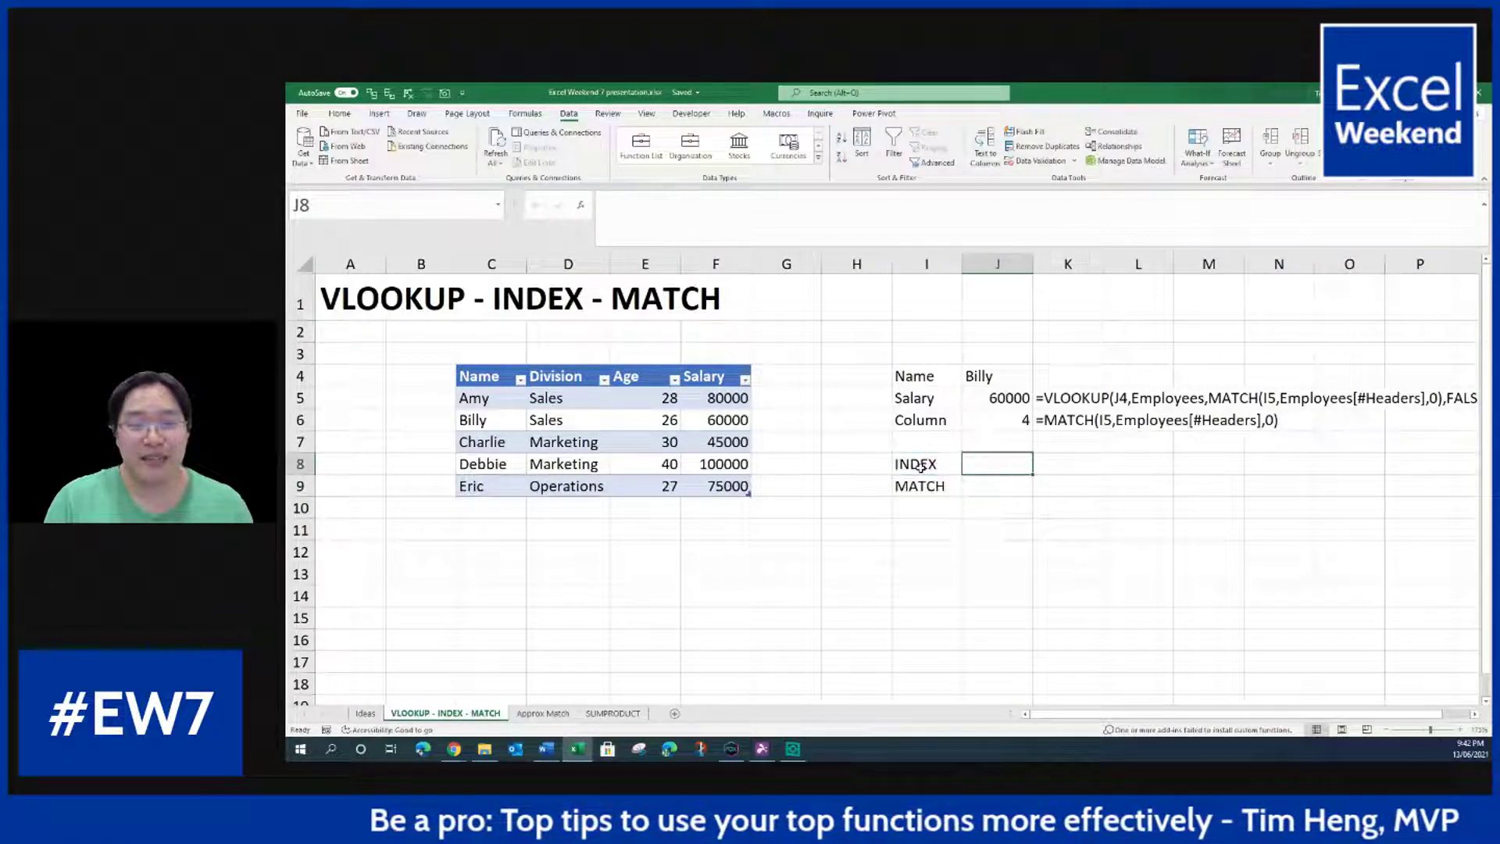
# Step: Enter =INDEX(Employees[Salary],2) in J8 to return the second salary in the Employees table
pyautogui.write('=INDEX(')
pyautogui.click(730, 397)
pyautogui.moveTo(728, 419); pyautogui.dragTo(727, 488)
pyautogui.write(',2')
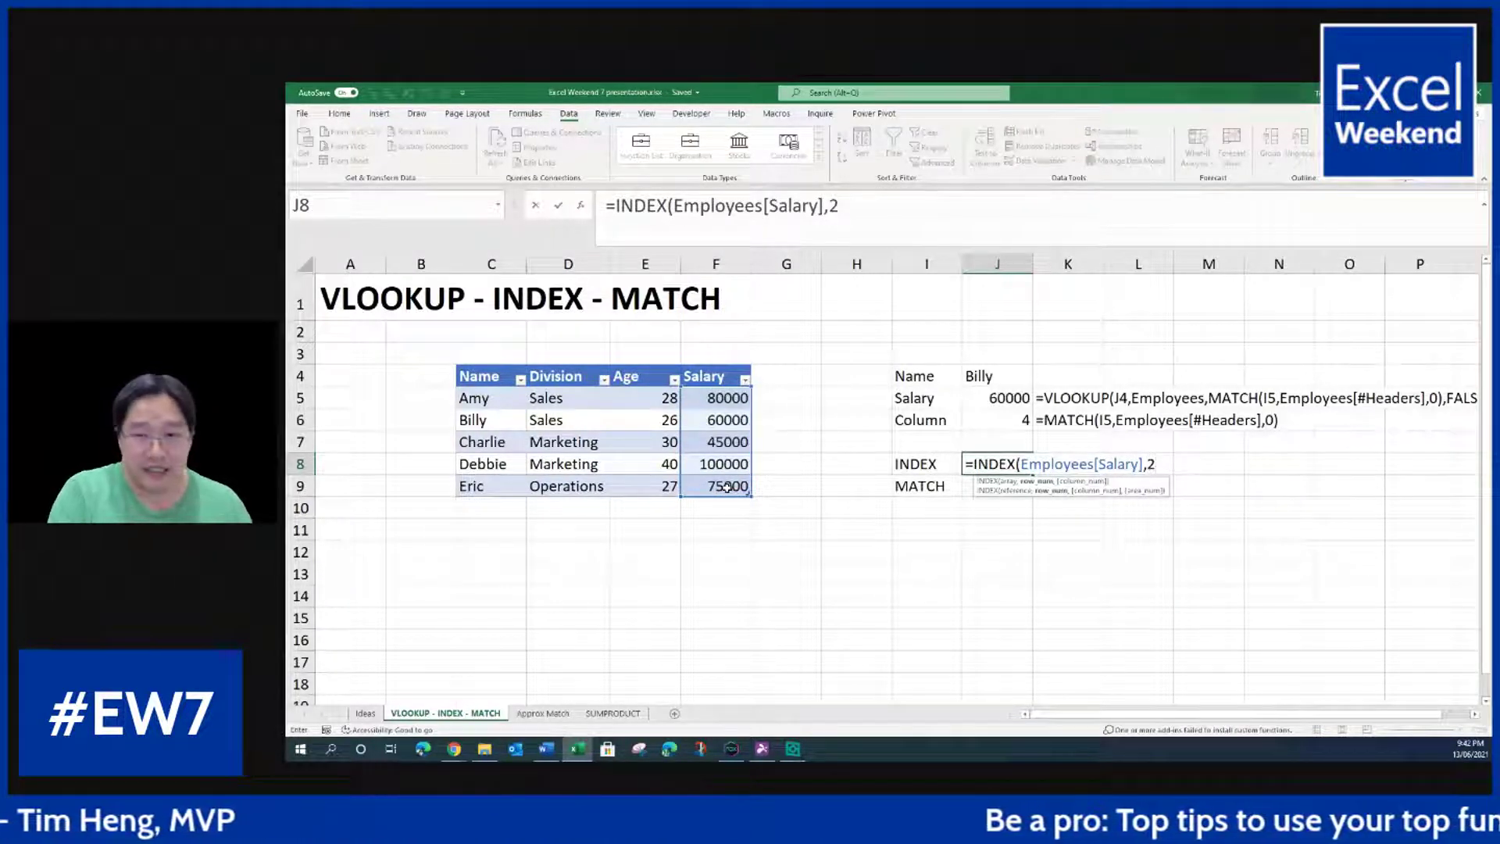
pyautogui.write(')')
pyautogui.press('Return')
pyautogui.press('Up')
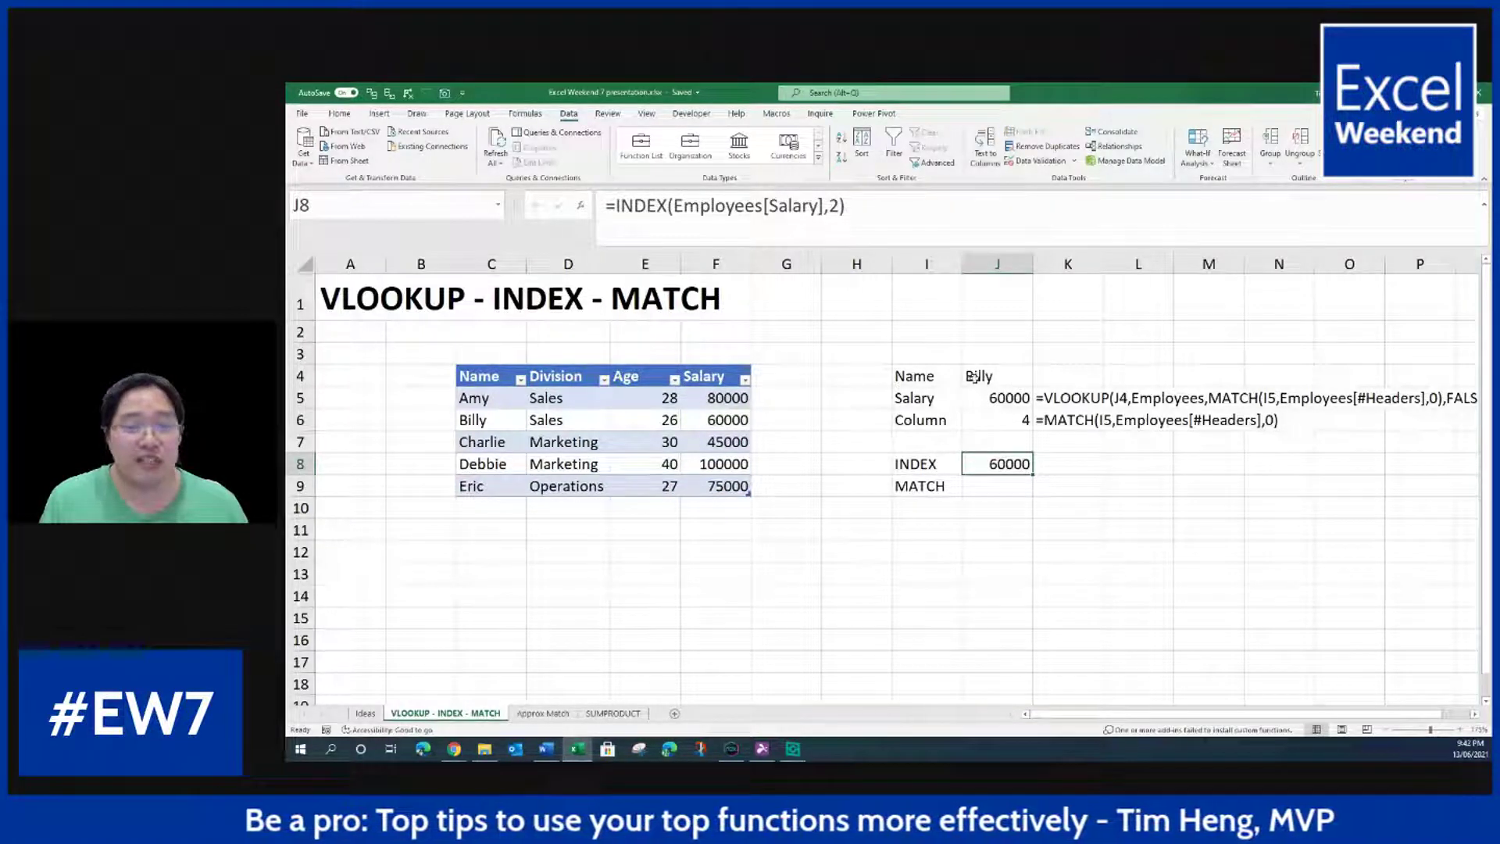
# Step: Enter =MATCH(J4,Employees[Name],0) in J9 to find the employee's row position in the Employees table
pyautogui.click(974, 486)
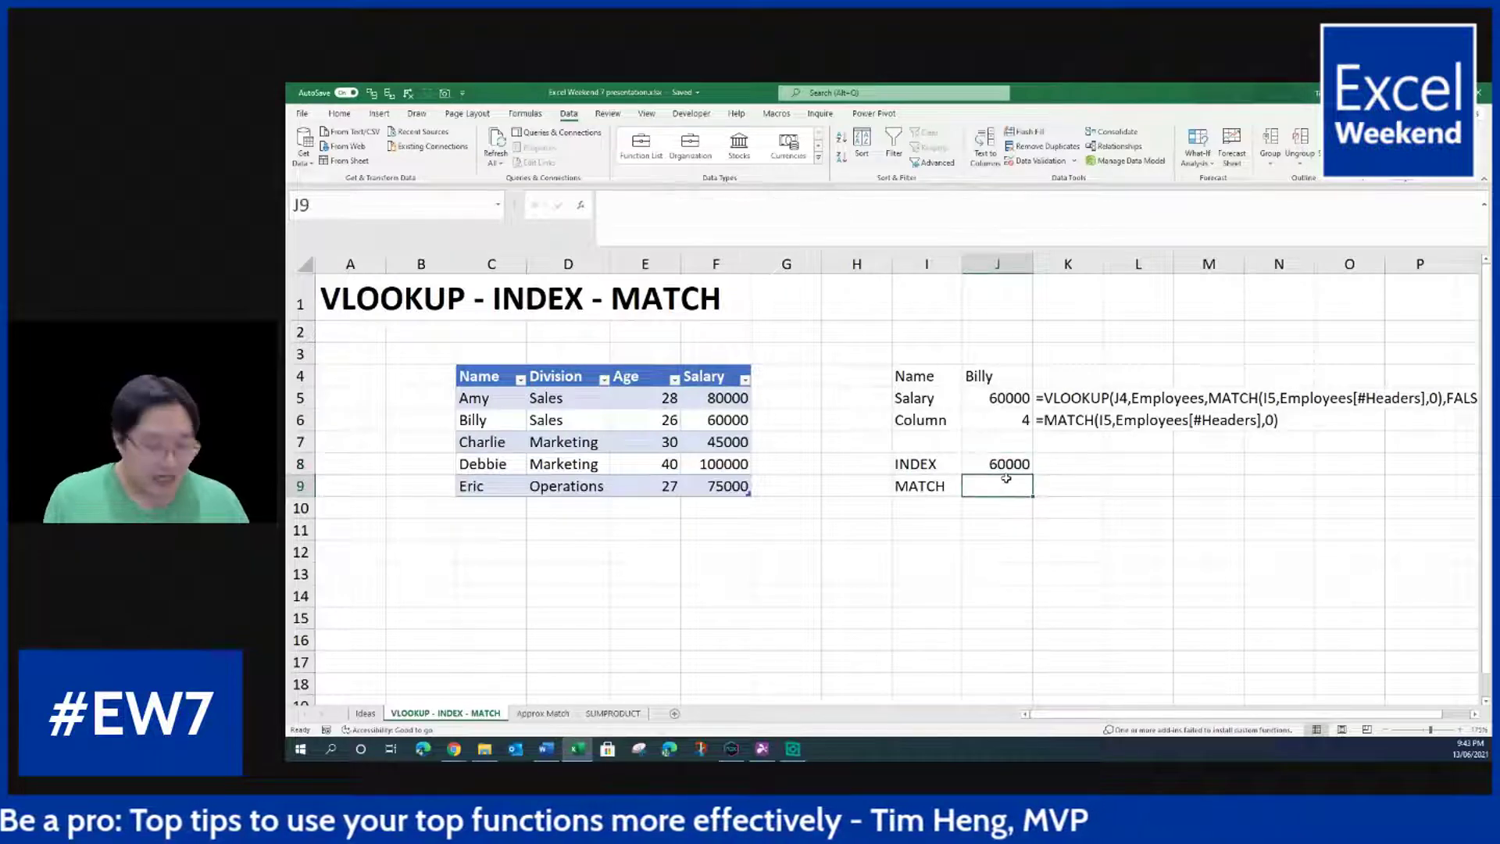
pyautogui.write('M')
pyautogui.press('BackSpace')
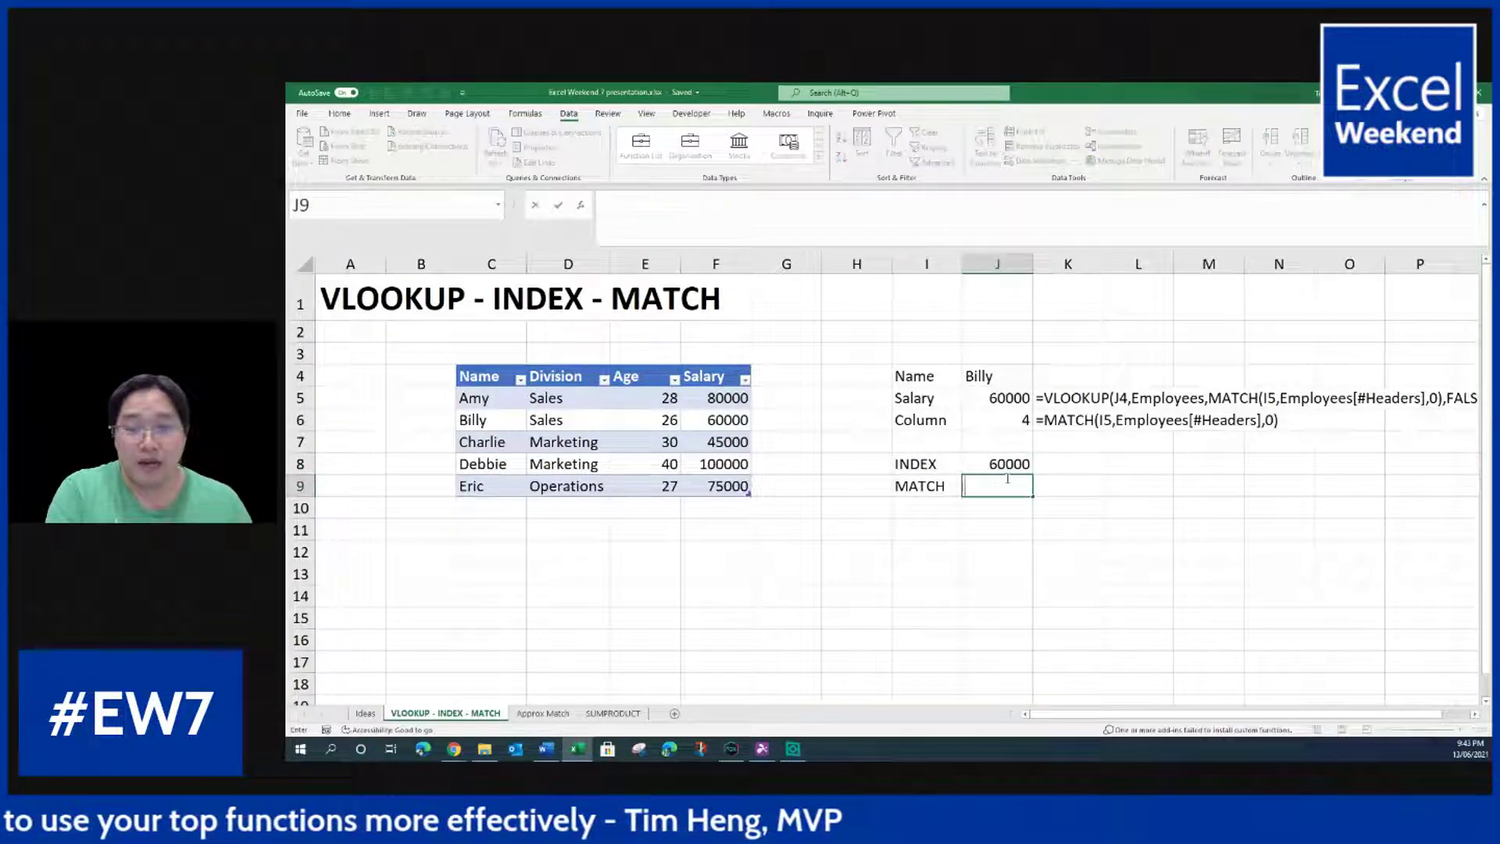
pyautogui.write('=MATCH(')
pyautogui.click(982, 375)
pyautogui.write(',')
pyautogui.moveTo(480, 399); pyautogui.dragTo(494, 482)
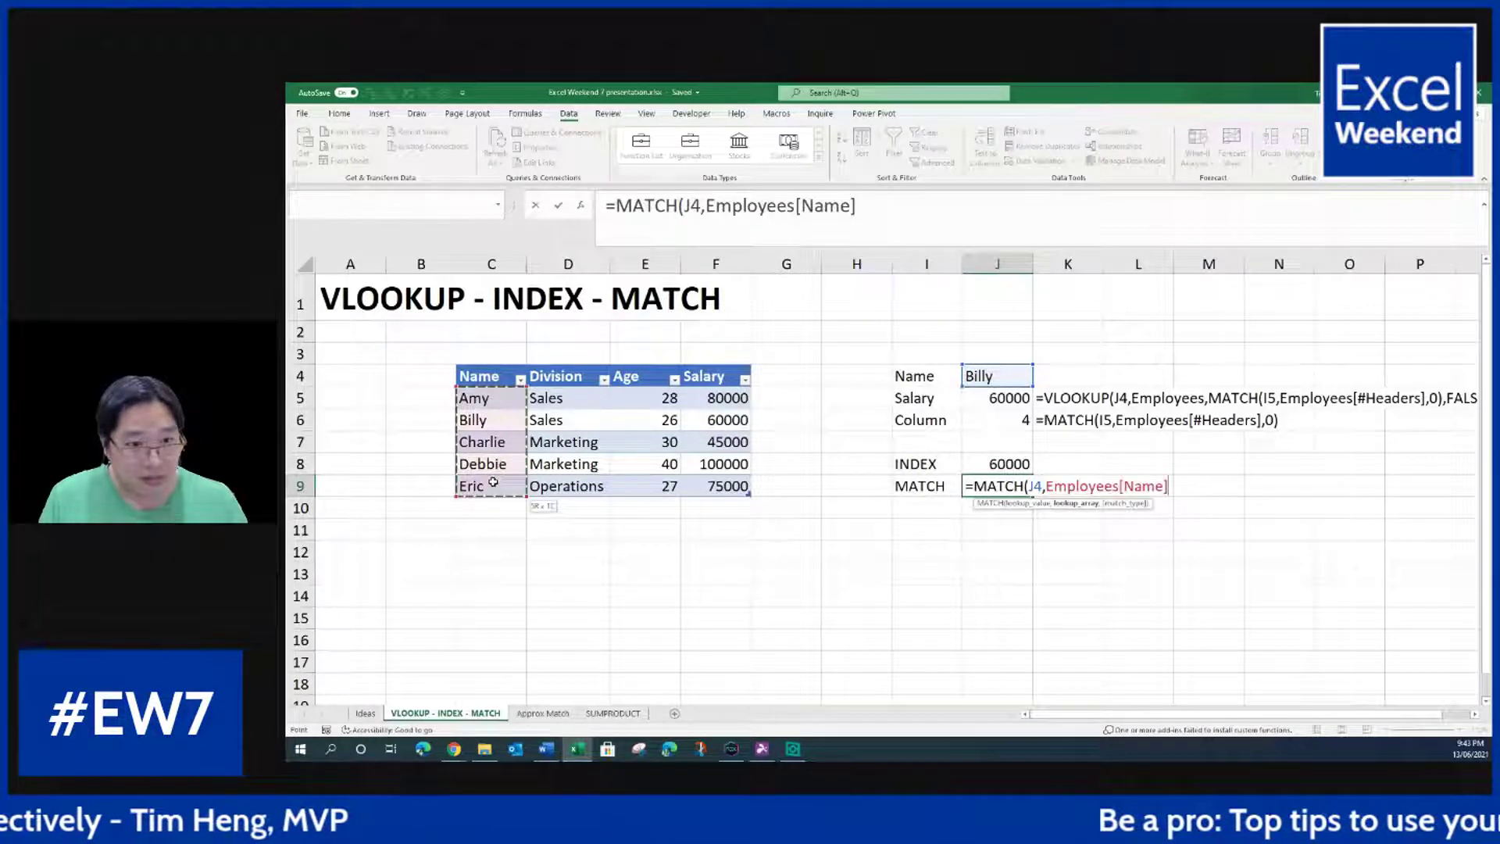
pyautogui.write(',0)')
pyautogui.hotkey('ctrl', 'Return')
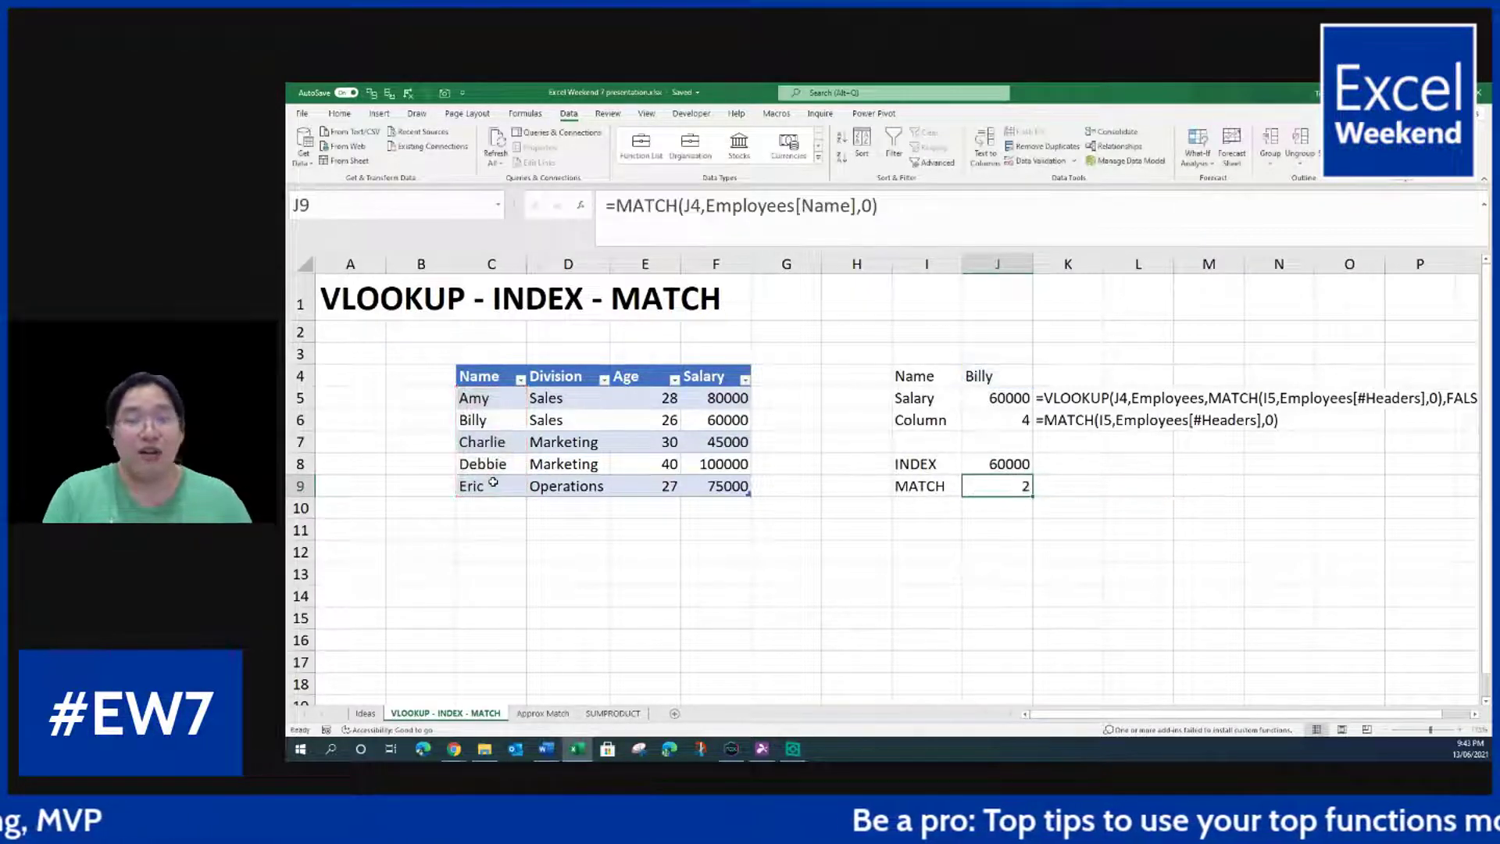
# Step: Copy the formula-text cells K5:K6 to K8:K9 to display the INDEX and MATCH formulas beside their results
pyautogui.press('Right')
pyautogui.press('Up')
pyautogui.press('Up')
pyautogui.press('Up')
pyautogui.hotkey('shift', 'Up')
pyautogui.hotkey('ctrl', 'c')
pyautogui.press('Down')
pyautogui.press('Down')
pyautogui.hotkey('ctrl', 'v')
# Step: Replace the hard-coded row number in the J8 INDEX with MATCH(J4,Employees[Name],0), copied from J9
pyautogui.press('Left')
pyautogui.press('Down')
pyautogui.press('F2')
pyautogui.press('Home')
pyautogui.hotkey('ctrl', 'c')
pyautogui.press('Escape')
pyautogui.press('Up')
pyautogui.press('F2')
pyautogui.press('Left')
pyautogui.hotkey('shift', 'Left')
pyautogui.hotkey('ctrl', 'v')
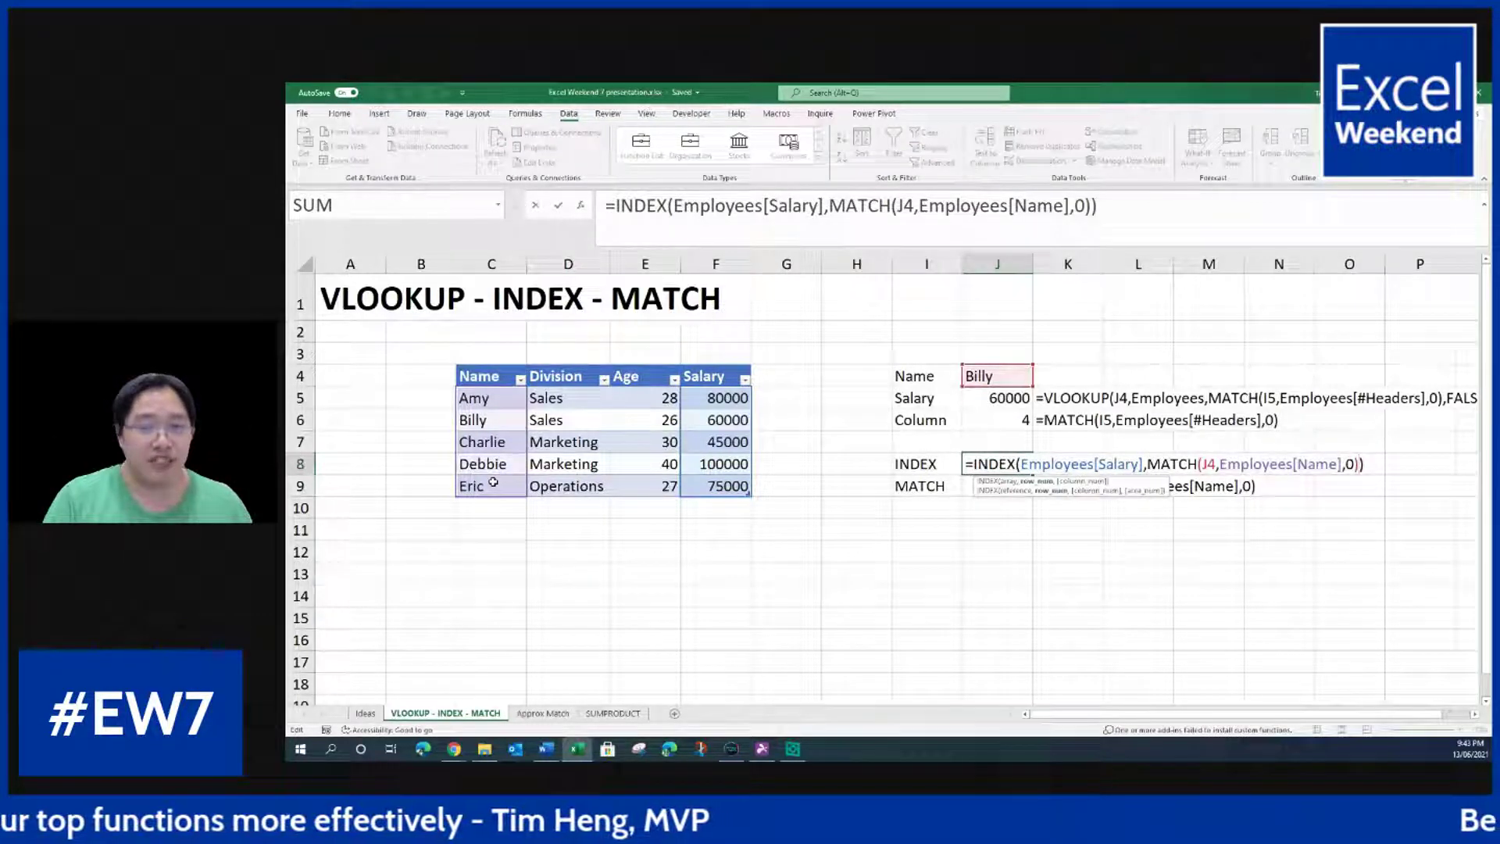
pyautogui.press('Return')
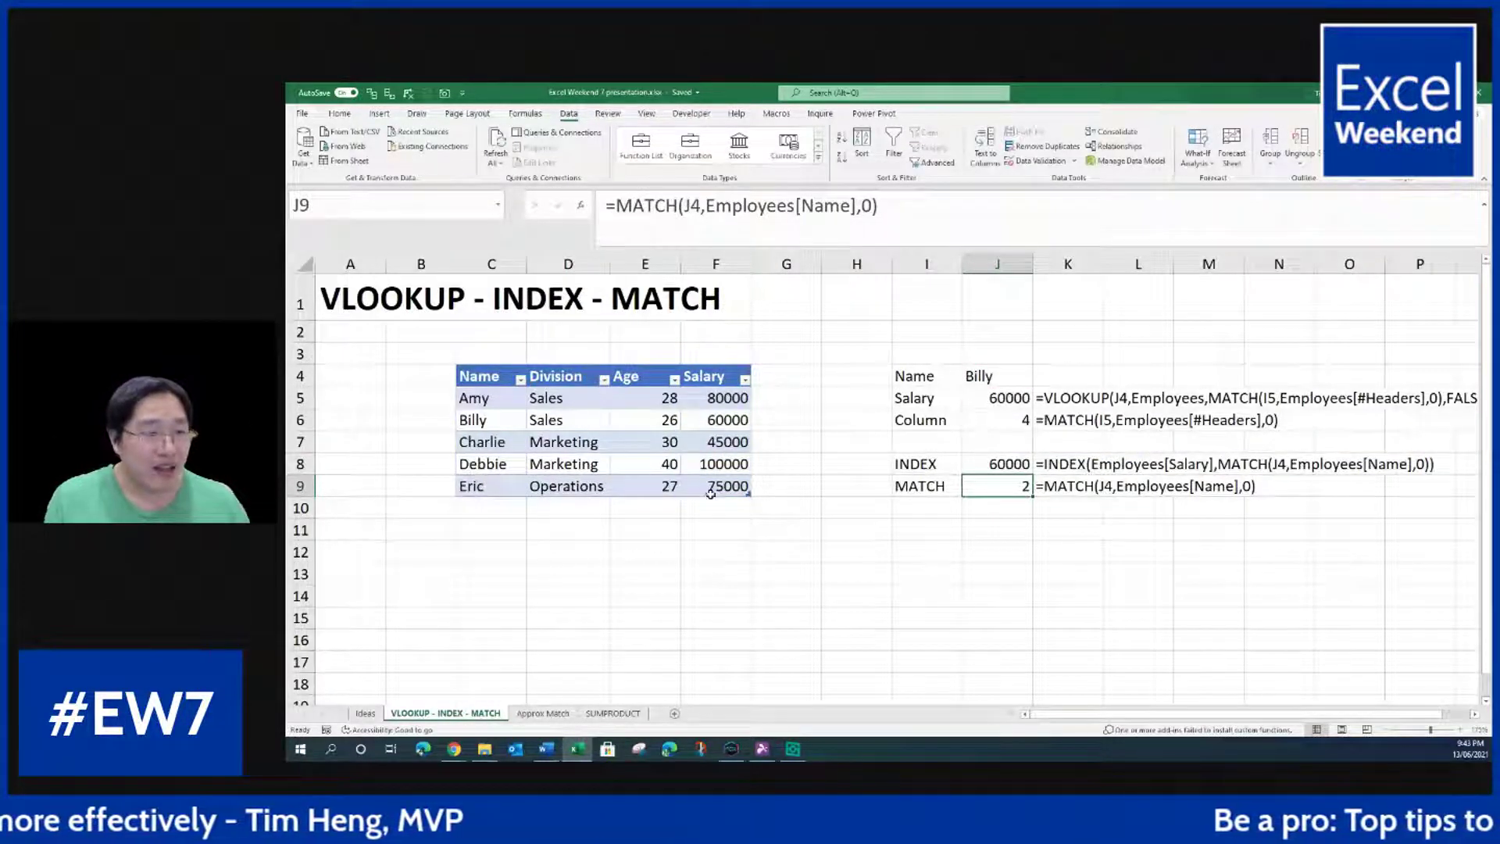
# Step: Enter XLOOKUP in I11 and #NAME? in I12 as a note below the INDEX/MATCH example
pyautogui.click(922, 536)
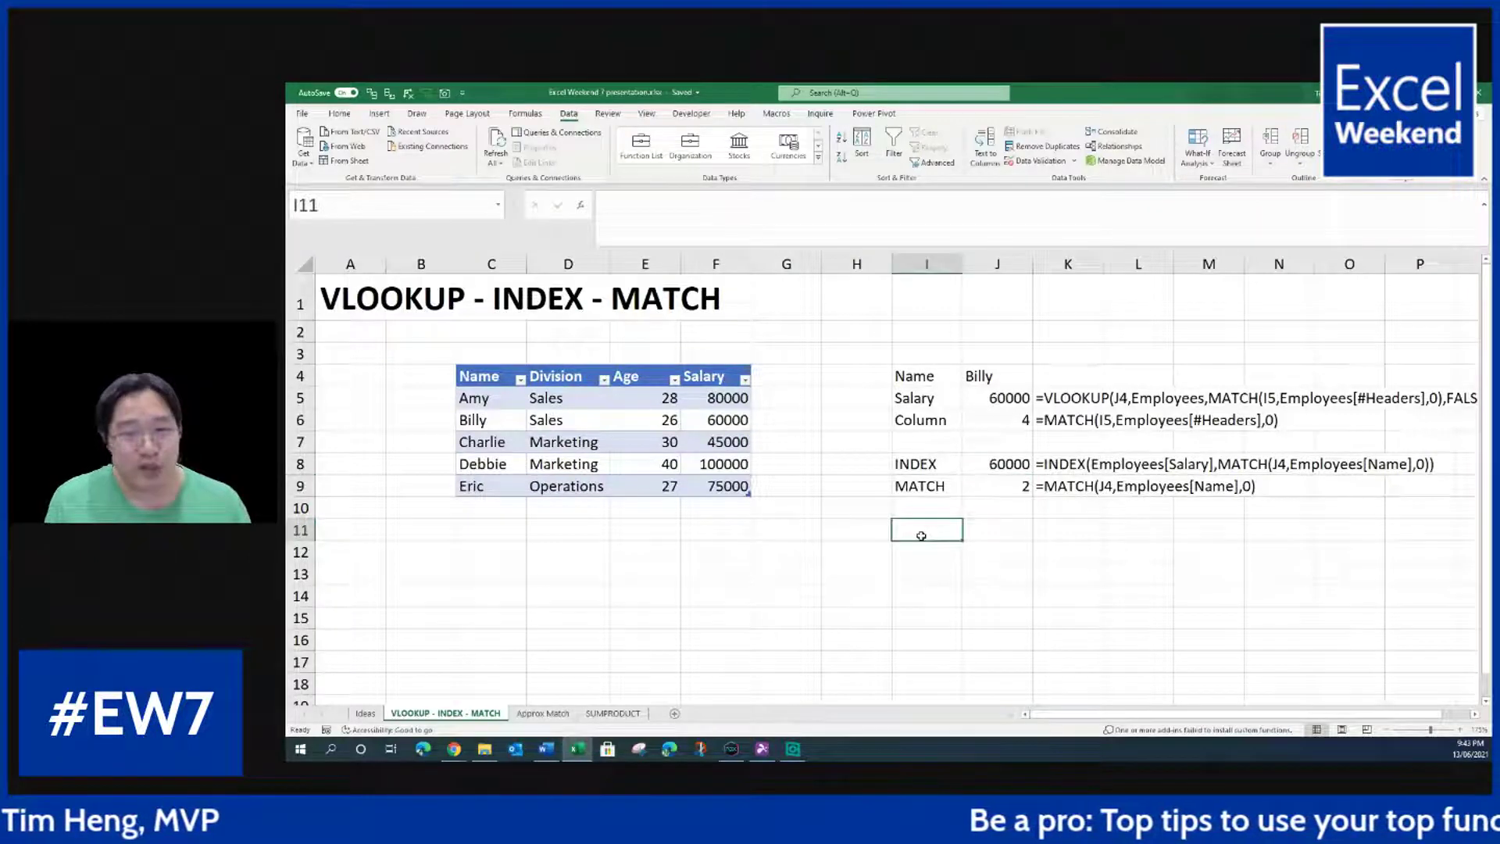
pyautogui.write('XLOOKUP')
pyautogui.press('Return')
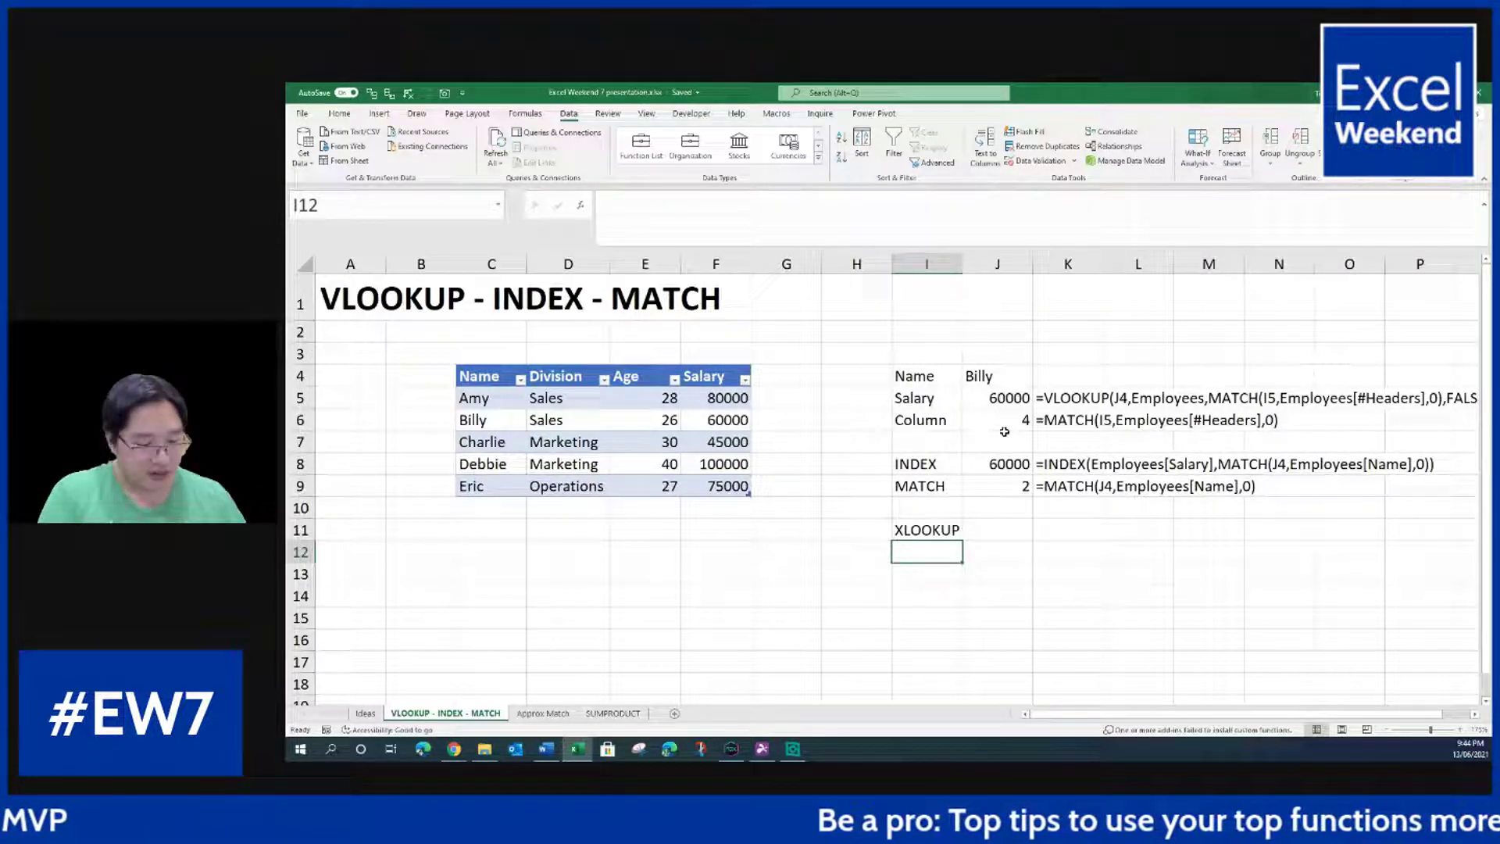
pyautogui.write('#NAME?')
pyautogui.press('Return')
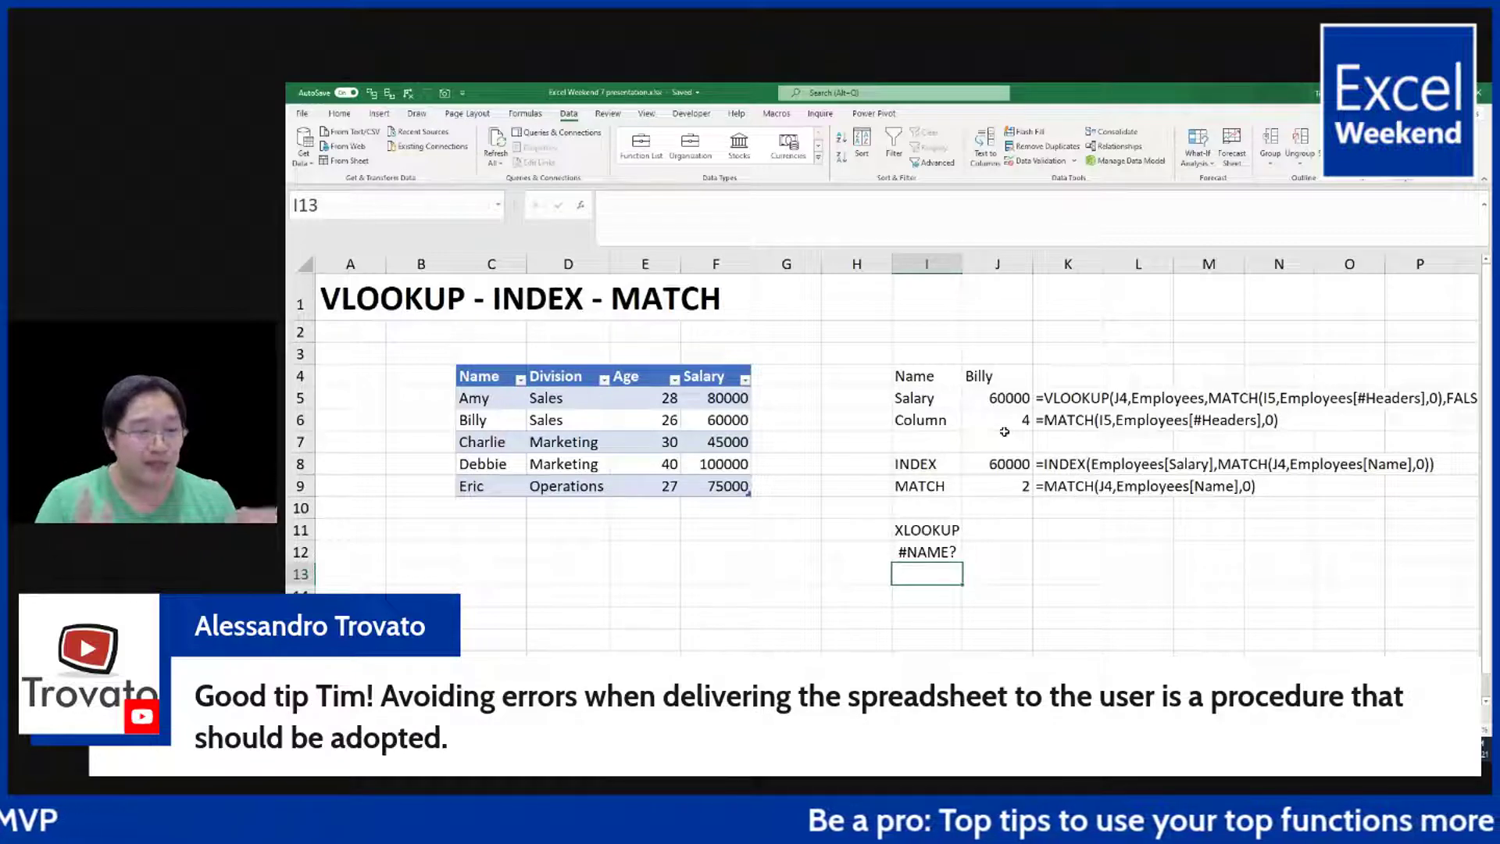
# Step: Clear the XLOOKUP and #NAME? notes from I11:I12
pyautogui.press('Up')
pyautogui.hotkey('shift', 'Up')
pyautogui.press('Delete')
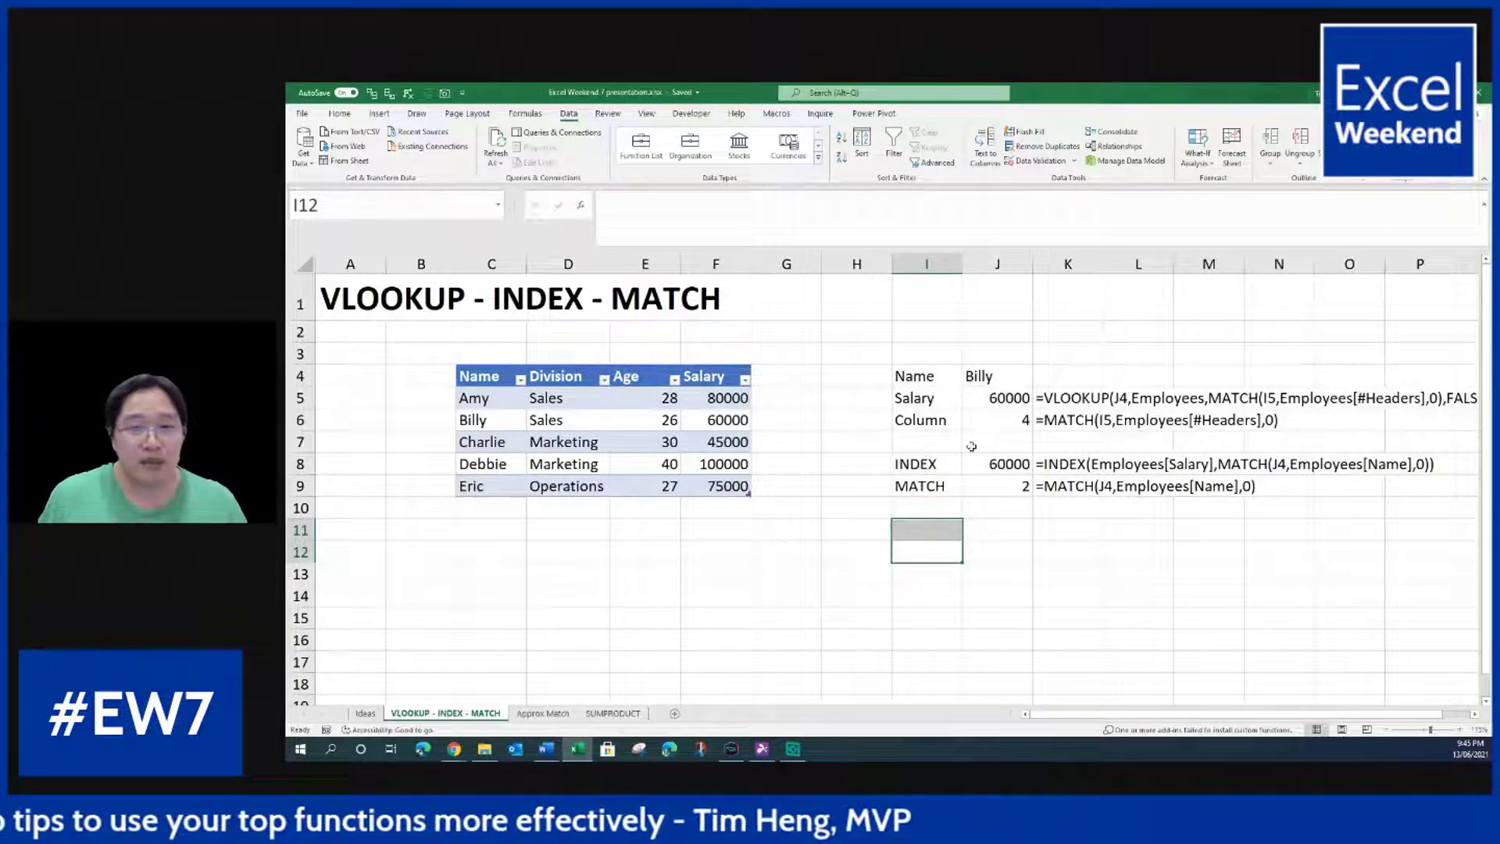
pyautogui.click(969, 444)
# Step: Label I11 Division, I12 Age and I13 Salary below the INDEX/MATCH example
pyautogui.click(941, 535)
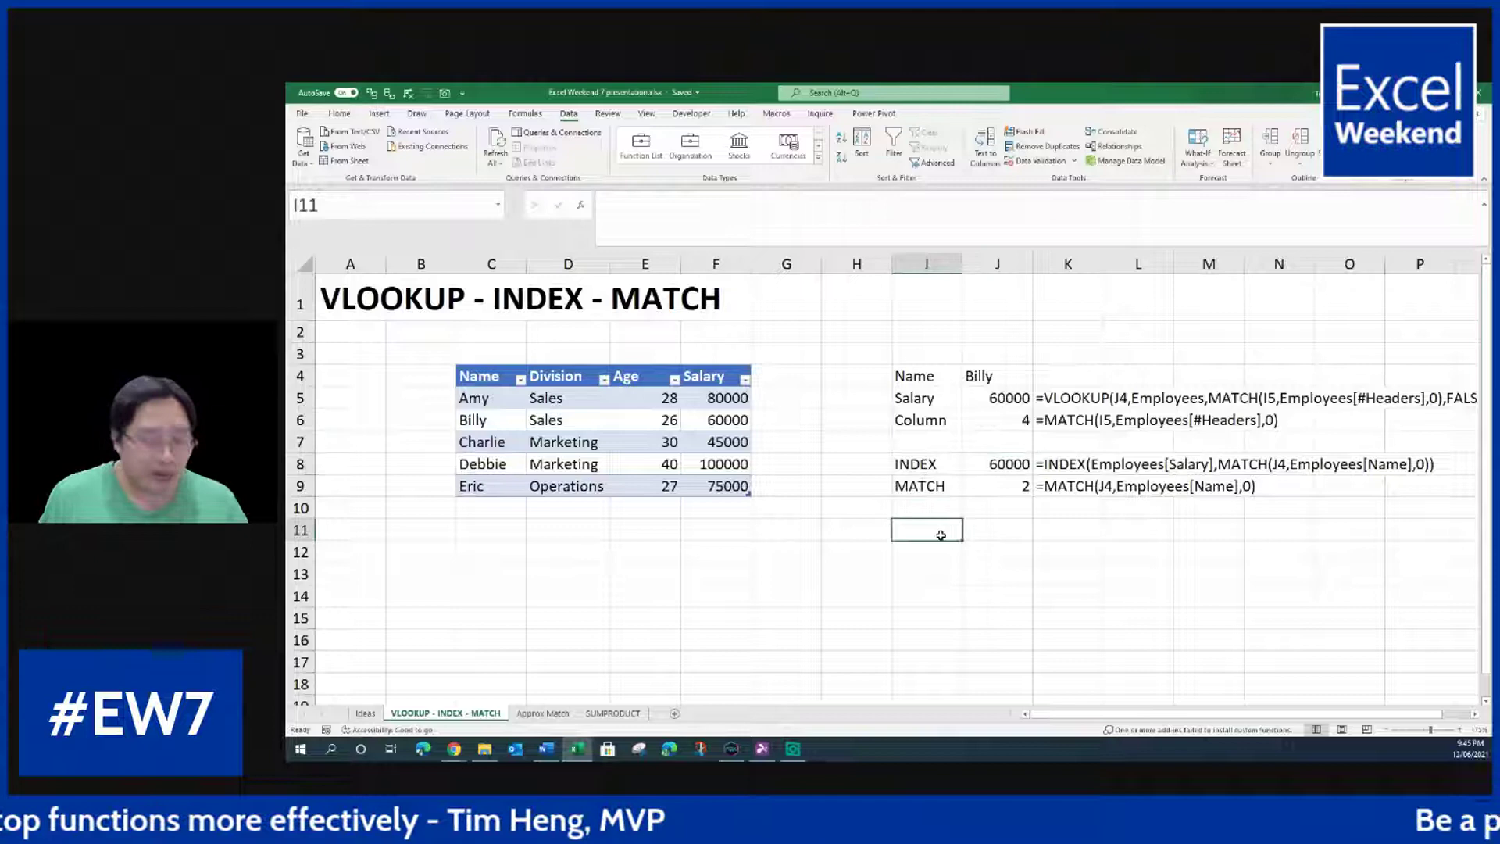
pyautogui.write('Division')
pyautogui.press('Return')
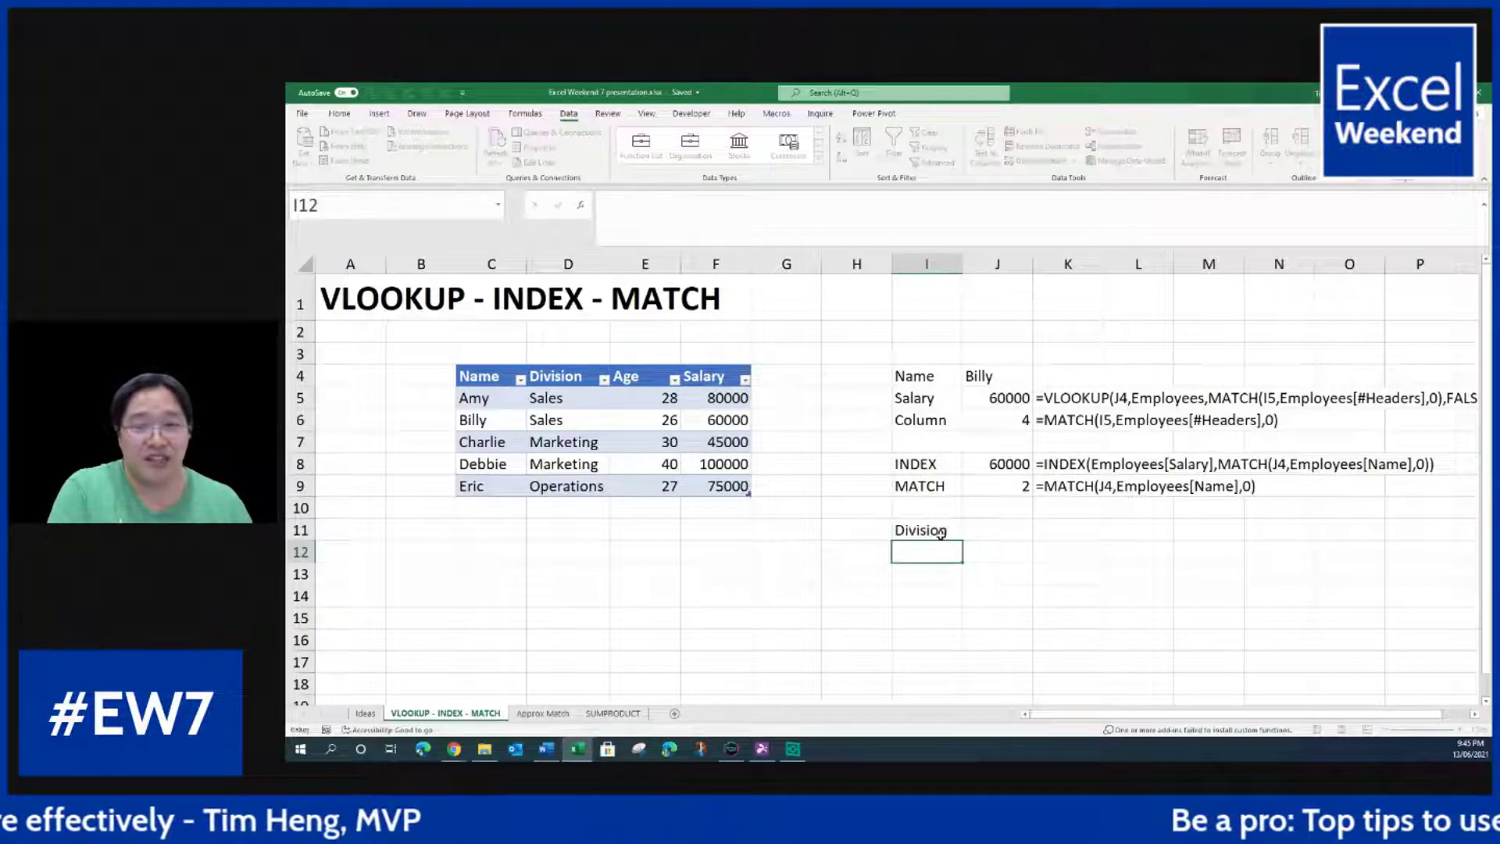
pyautogui.write('Age')
pyautogui.press('Return')
pyautogui.write('Salary')
pyautogui.press('Return')
# Step: Enter =INDEX(Employees[Division],$J$9) in J11 to return the employee's division
pyautogui.press('Up')
pyautogui.press('Up')
pyautogui.press('Up')
pyautogui.press('Right')
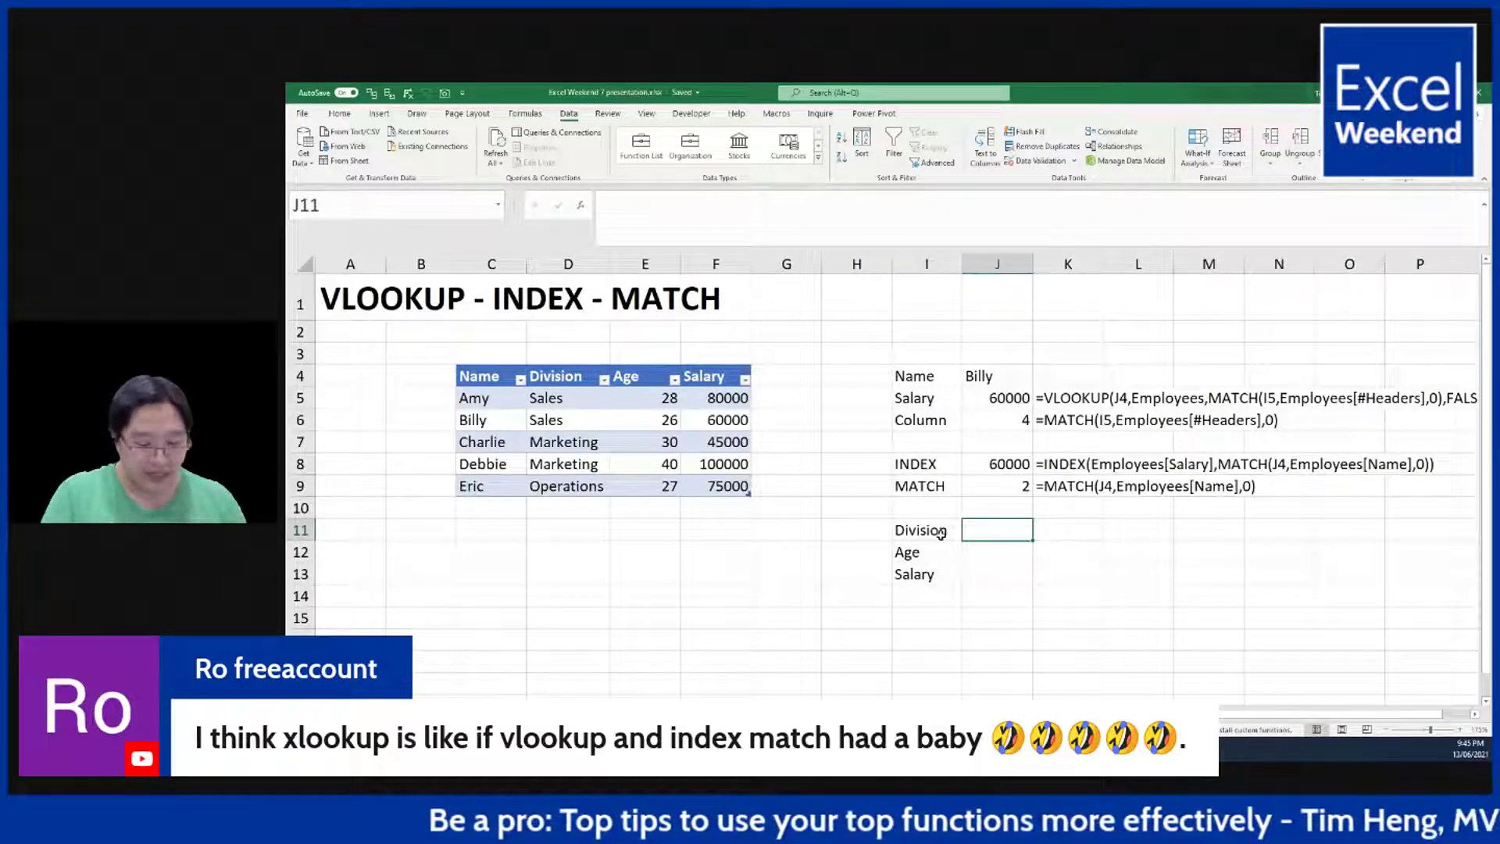
pyautogui.write('=INDEX(')
pyautogui.moveTo(583, 399); pyautogui.dragTo(568, 479)
pyautogui.write(',')
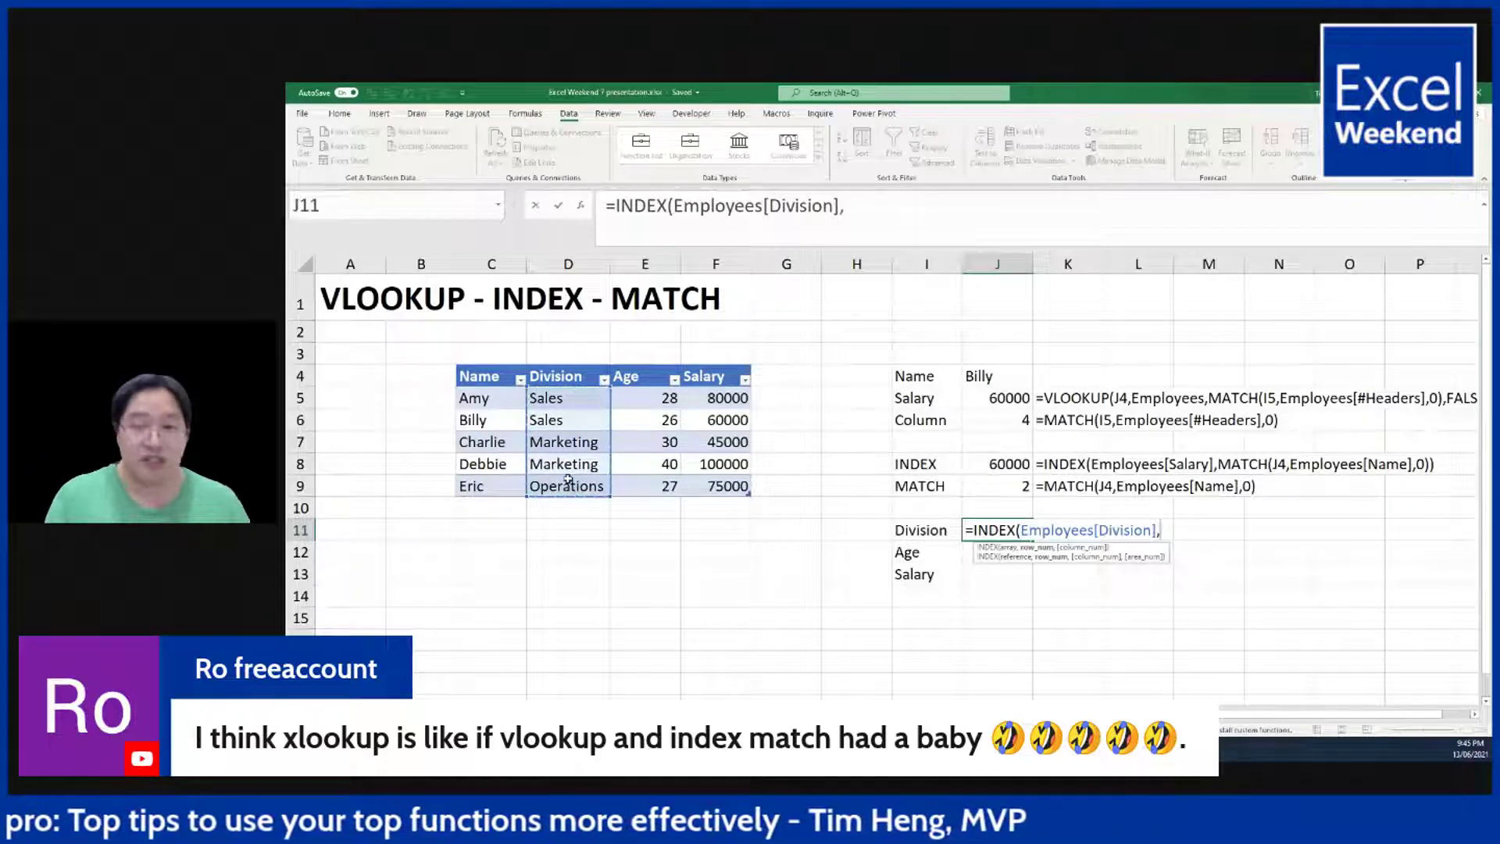
pyautogui.click(1007, 490)
pyautogui.press('F4')
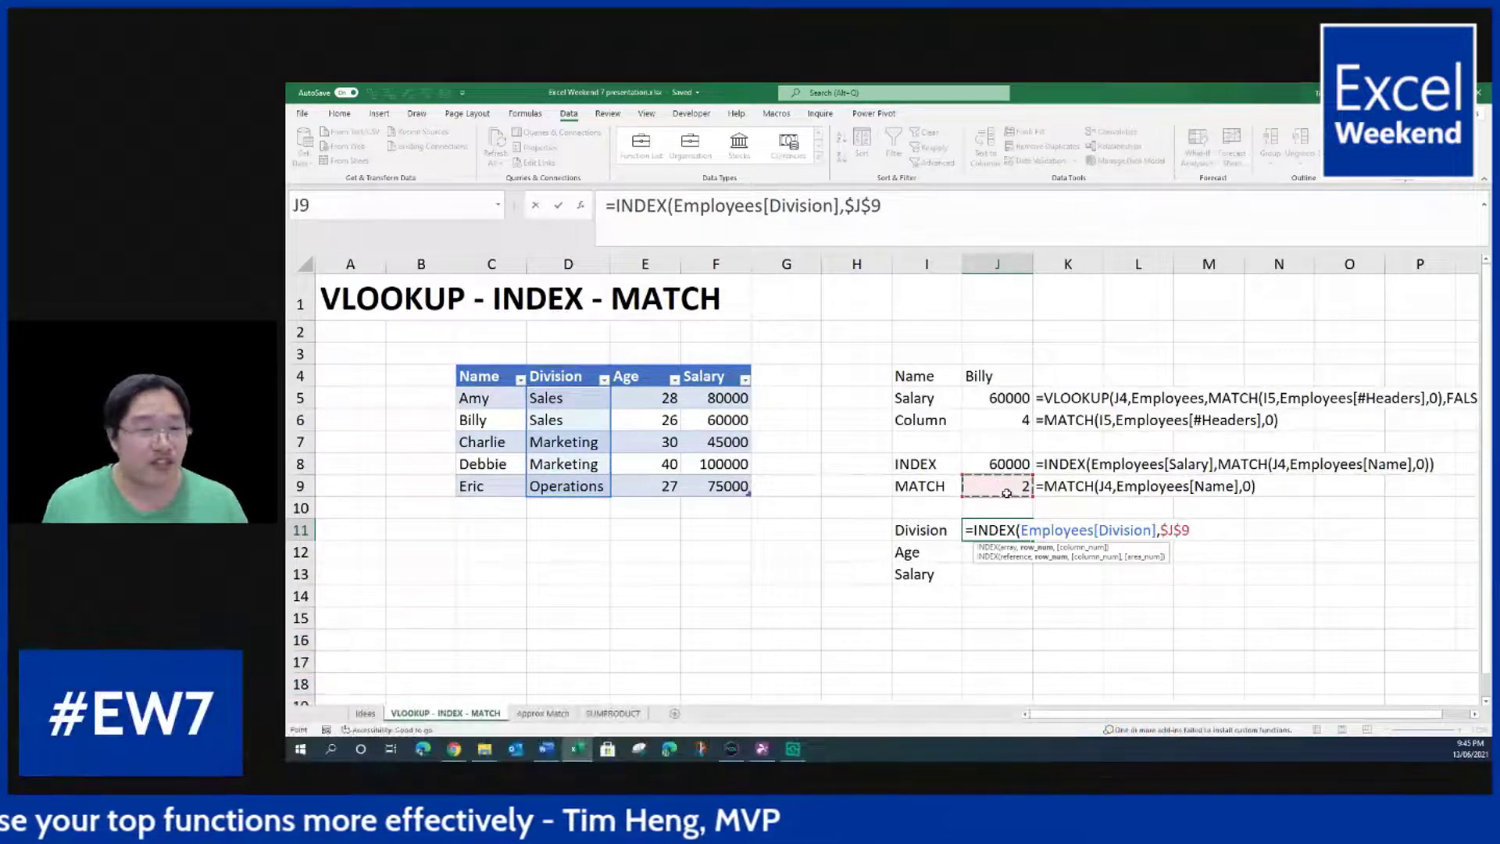
pyautogui.hotkey('ctrl', 'Return')
# Step: Enter =INDEX(Employees[Age],$J$9) in J12 to return the employee's age
pyautogui.press('Down')
pyautogui.write('=INDEX(')
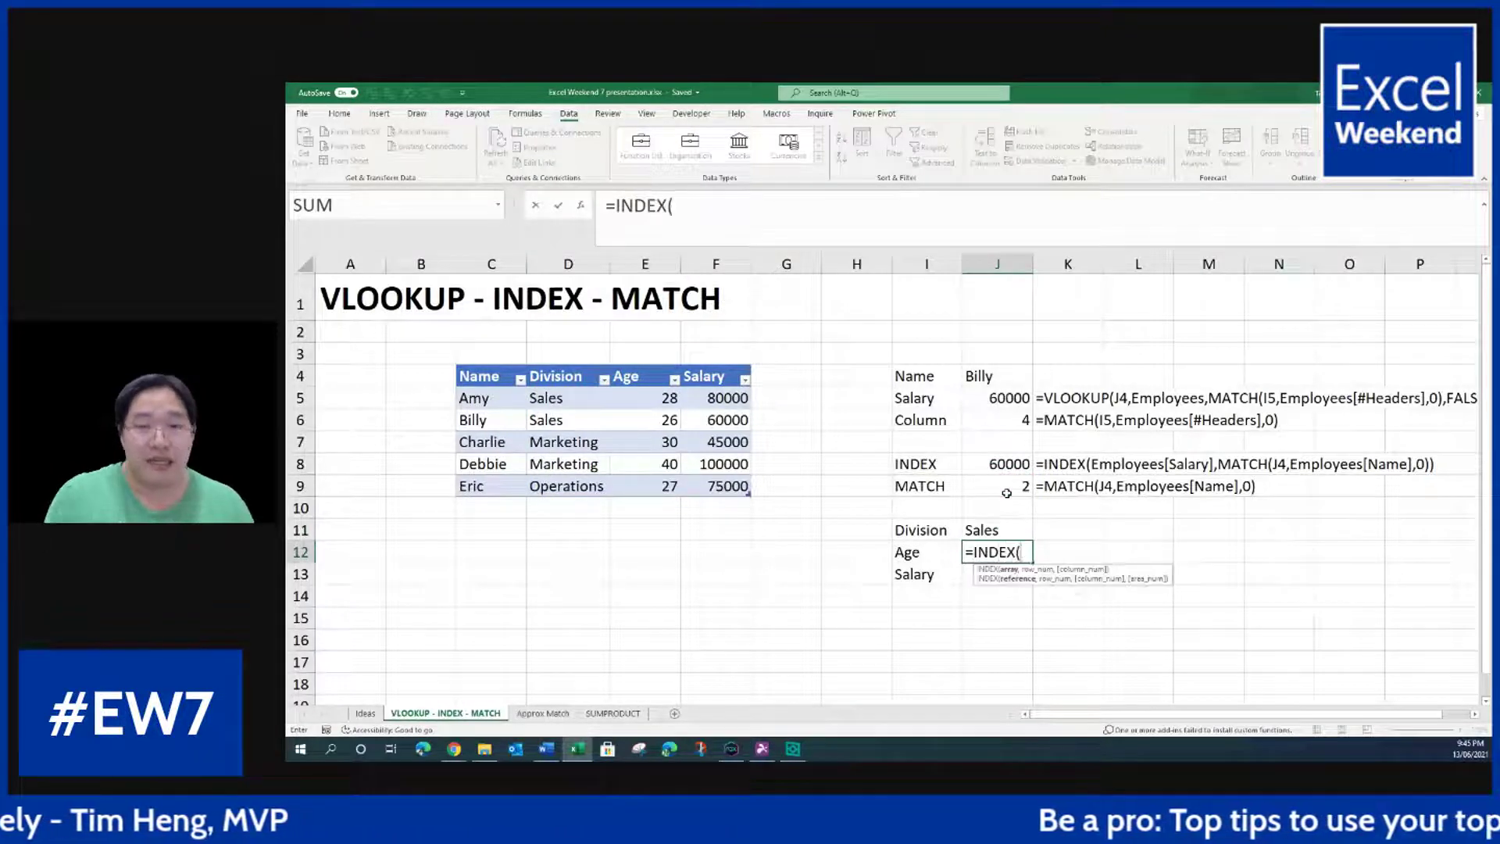
pyautogui.moveTo(644, 400); pyautogui.dragTo(646, 490)
pyautogui.write(',')
pyautogui.click(985, 489)
pyautogui.press('F4')
pyautogui.write(')')
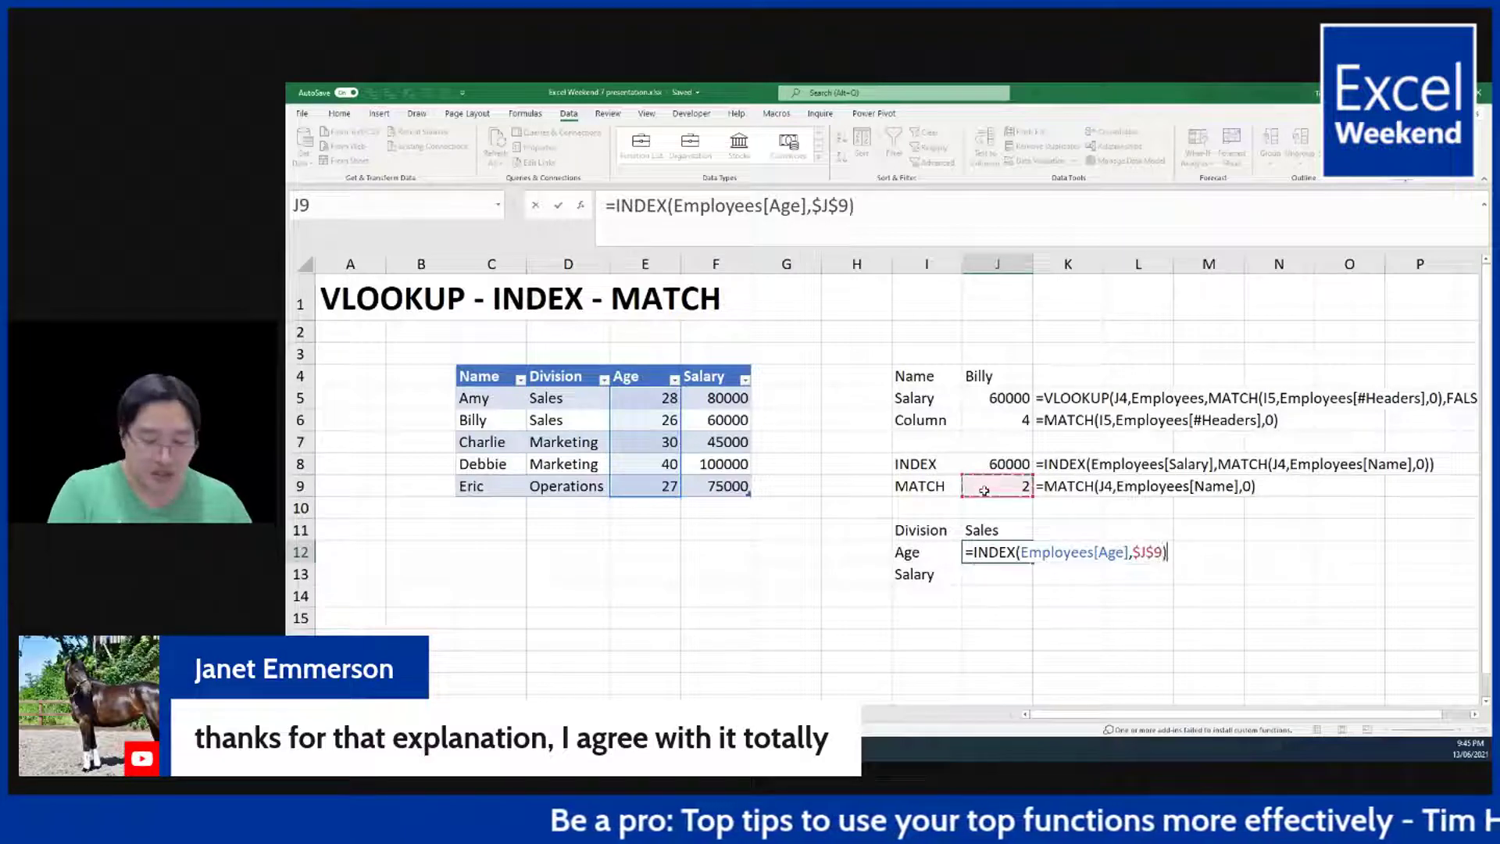
pyautogui.press('Return')
# Step: Enter =INDEX(Employees[Salary],$J$9) in J13 to return the employee's salary
pyautogui.write('=INDEX(')
pyautogui.click(724, 418)
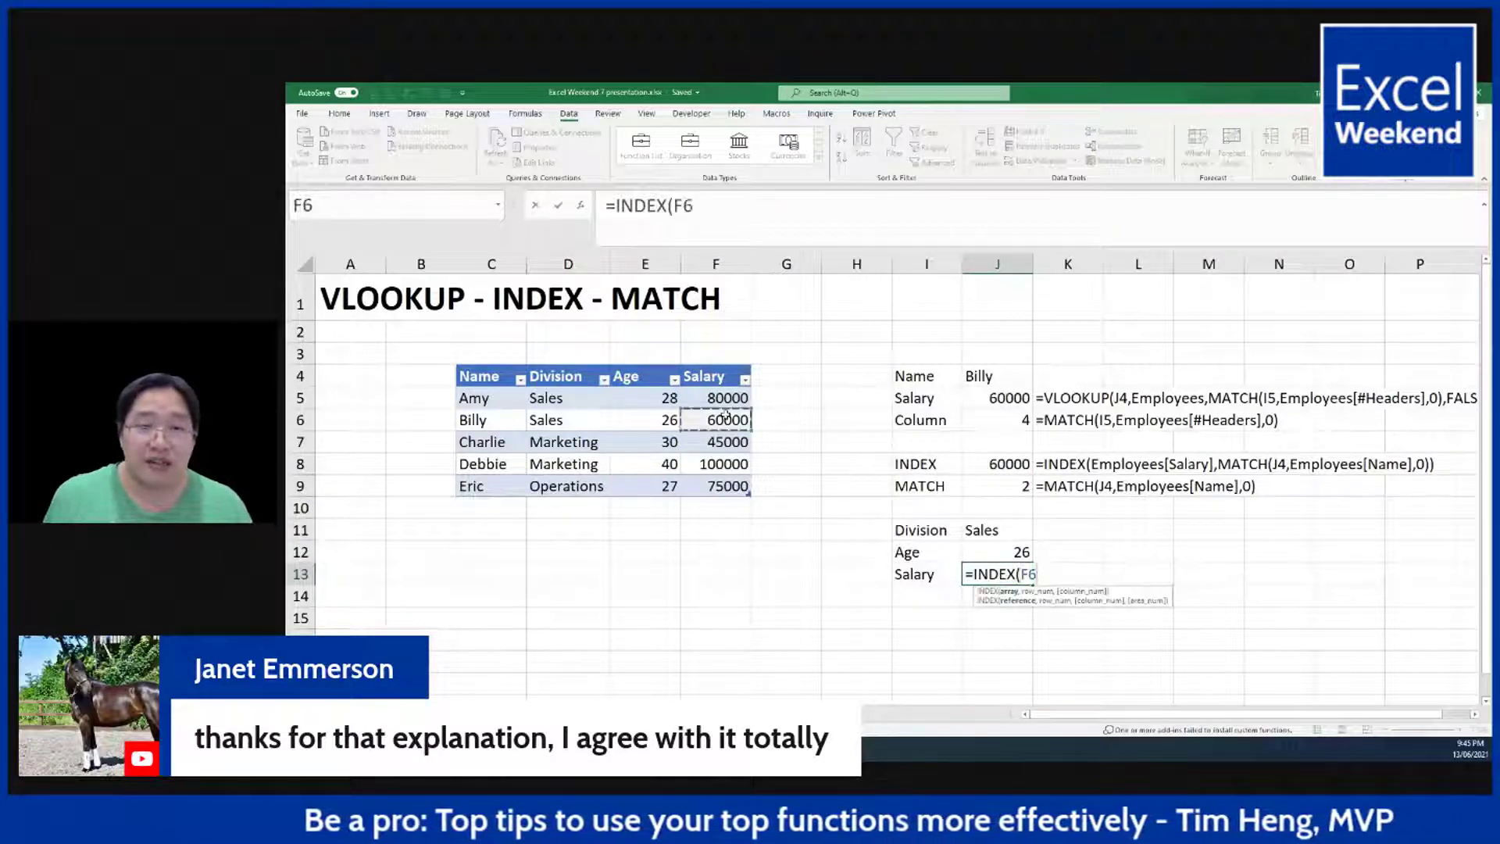
pyautogui.hotkey('ctrl', 'space')
pyautogui.write(',')
pyautogui.click(1002, 484)
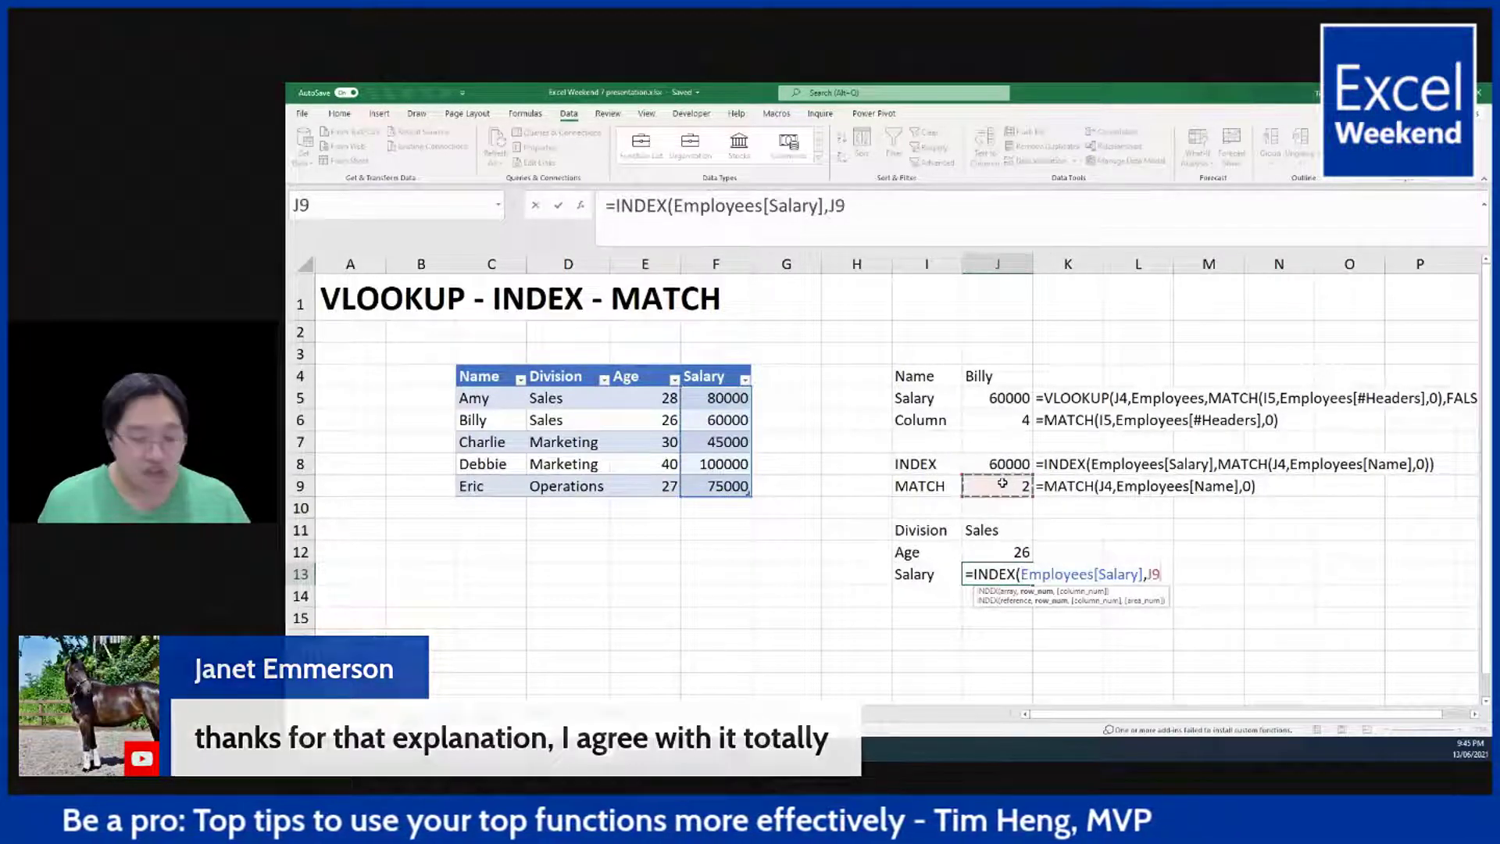
pyautogui.press('F4')
pyautogui.write(')')
pyautogui.press('Return')
pyautogui.press('Up')
pyautogui.press('Up')
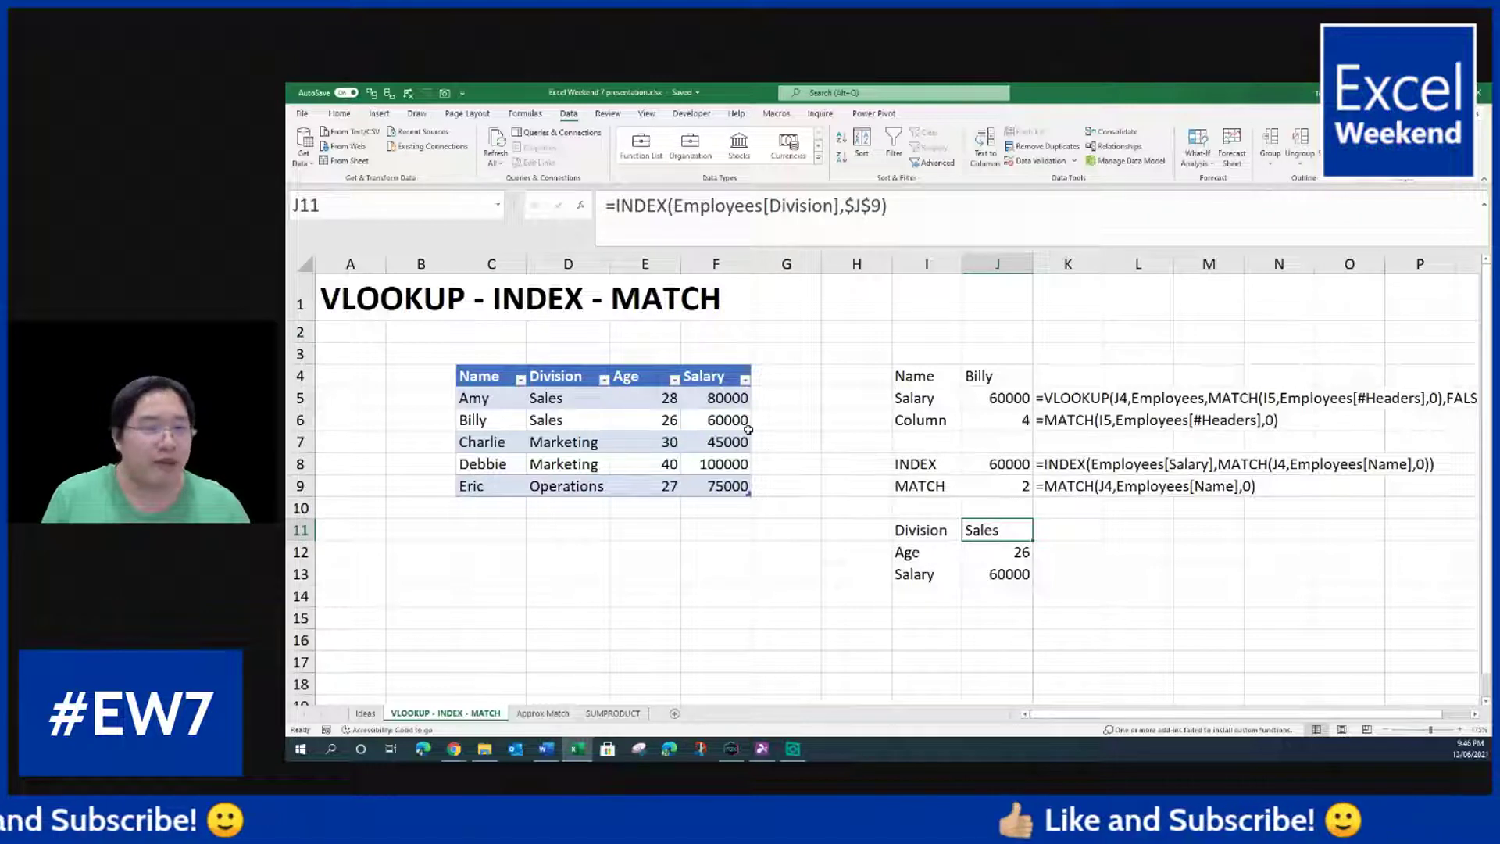
# Step: Highlight the Name column paired with the Division, Age and Salary columns to compare the ranges each lookup uses
pyautogui.moveTo(547, 398); pyautogui.dragTo(583, 494)
pyautogui.moveTo(474, 398); pyautogui.dragTo(517, 473)
pyautogui.moveTo(547, 399); pyautogui.dragTo(578, 489)
pyautogui.moveTo(474, 397); pyautogui.dragTo(500, 488)
pyautogui.moveTo(656, 397); pyautogui.dragTo(664, 486)
pyautogui.moveTo(474, 398); pyautogui.dragTo(483, 488)
pyautogui.moveTo(727, 400); pyautogui.dragTo(728, 491)
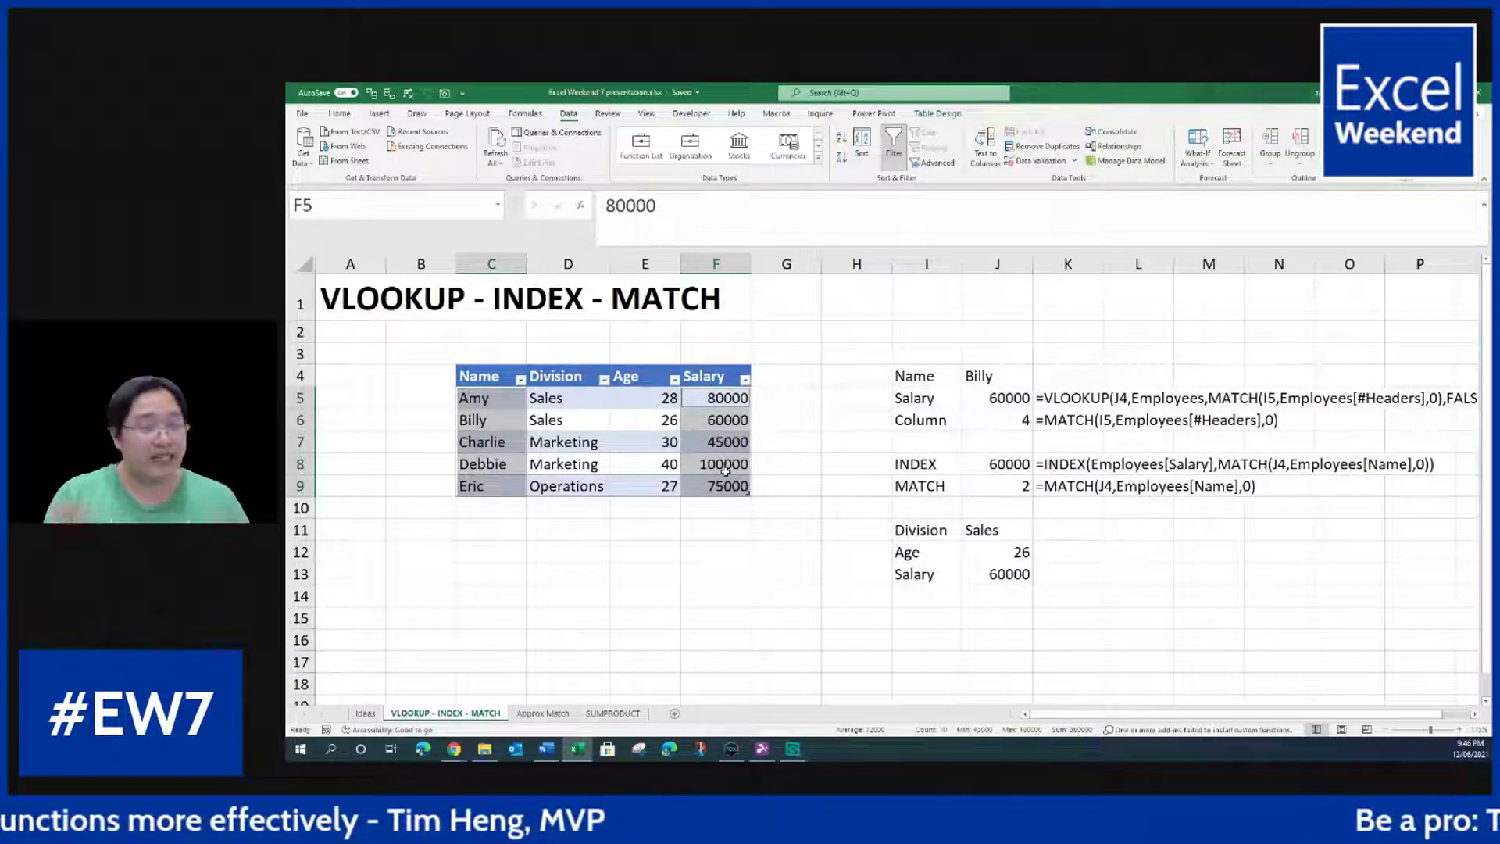
# Step: Examine the shared MATCH row, the Division, Age and Salary lookups below it, and the J5 VLOOKUP
pyautogui.moveTo(910, 486); pyautogui.dragTo(1075, 483)
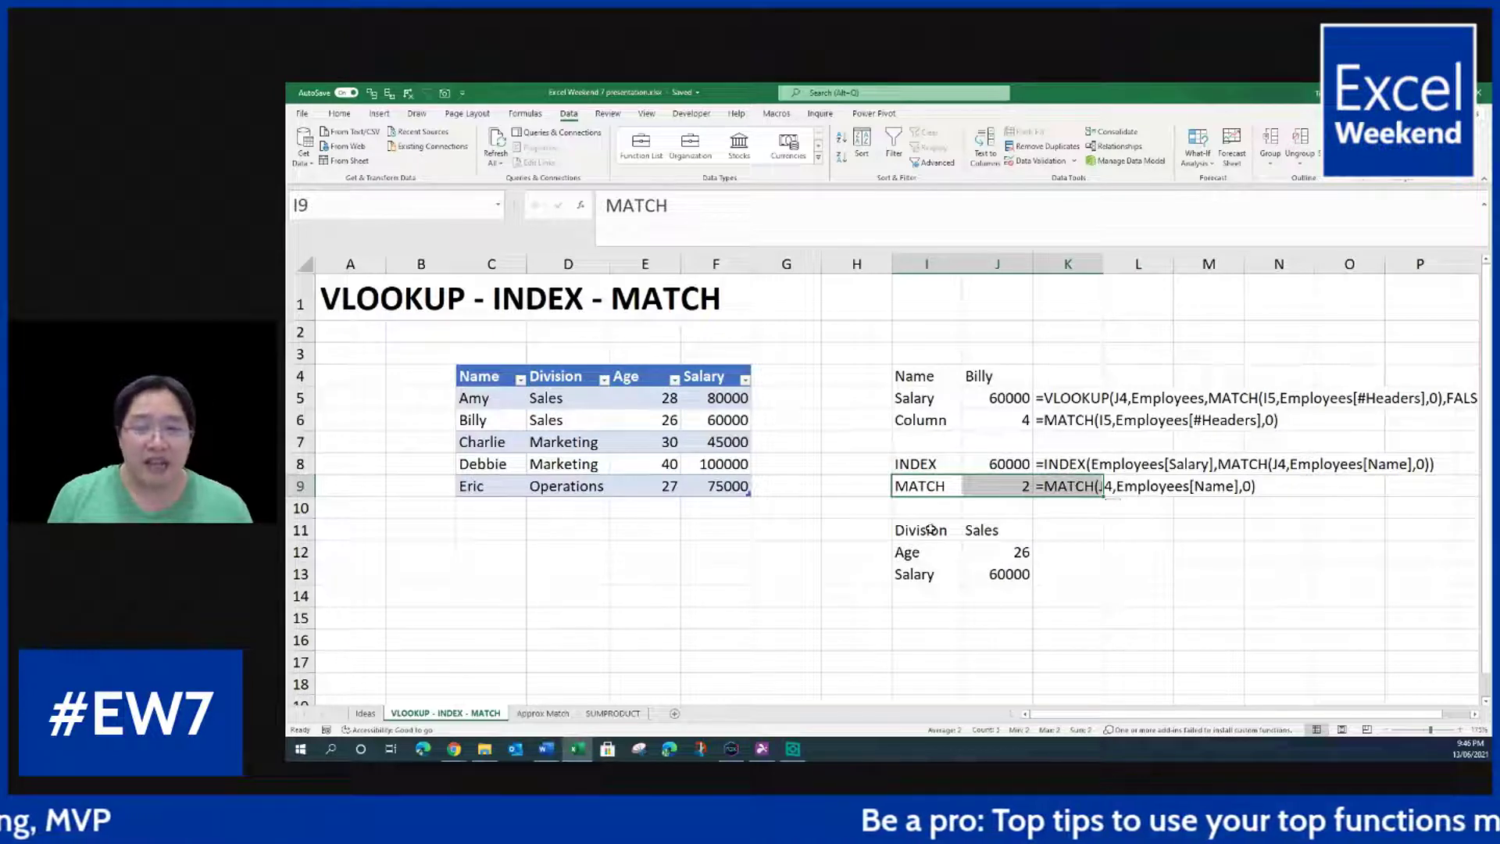
pyautogui.moveTo(914, 530); pyautogui.dragTo(982, 587)
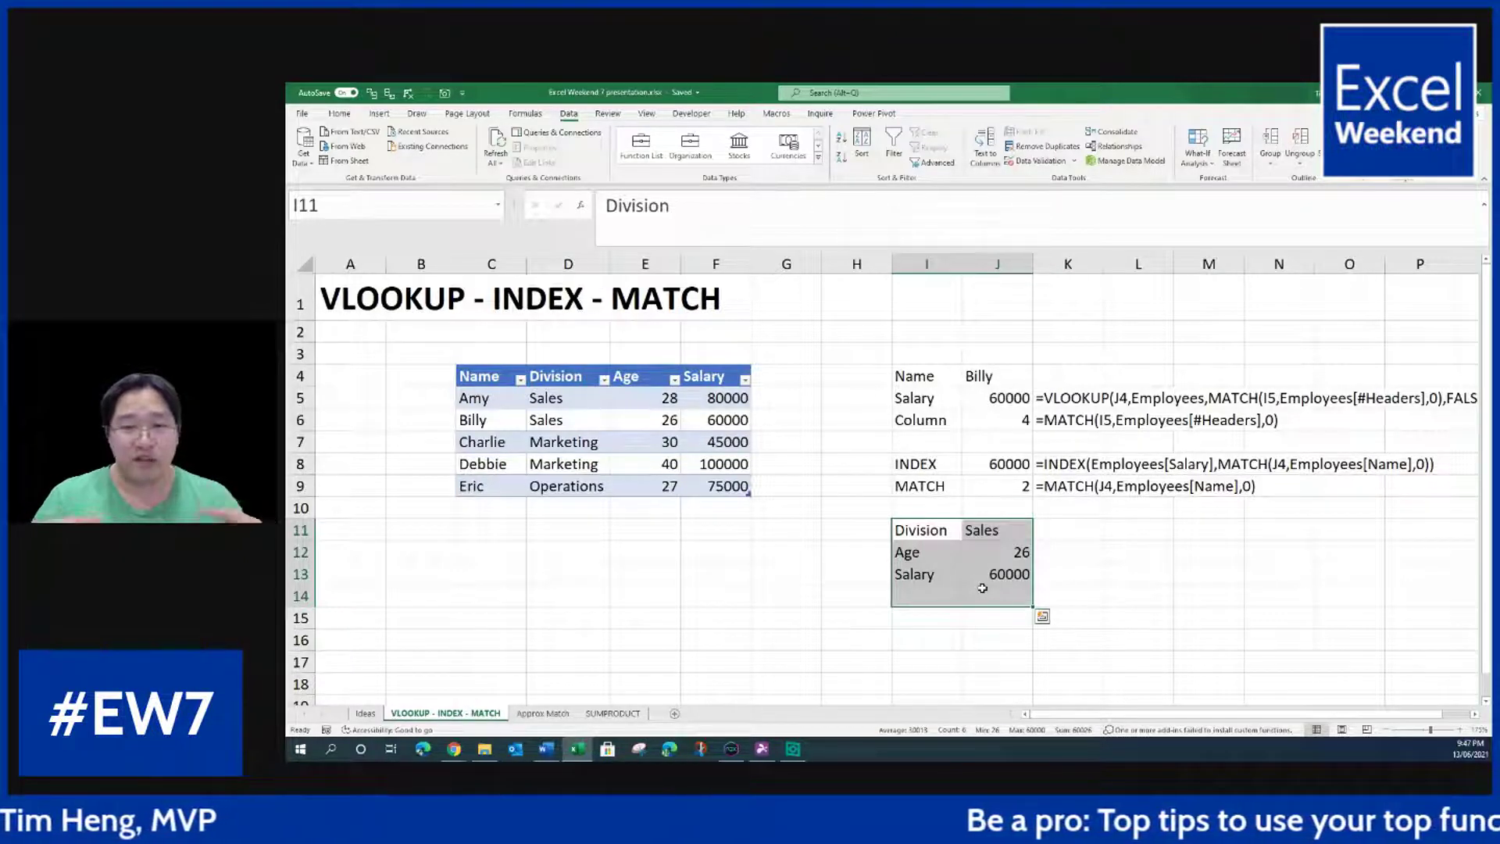
pyautogui.moveTo(926, 486); pyautogui.dragTo(1074, 492)
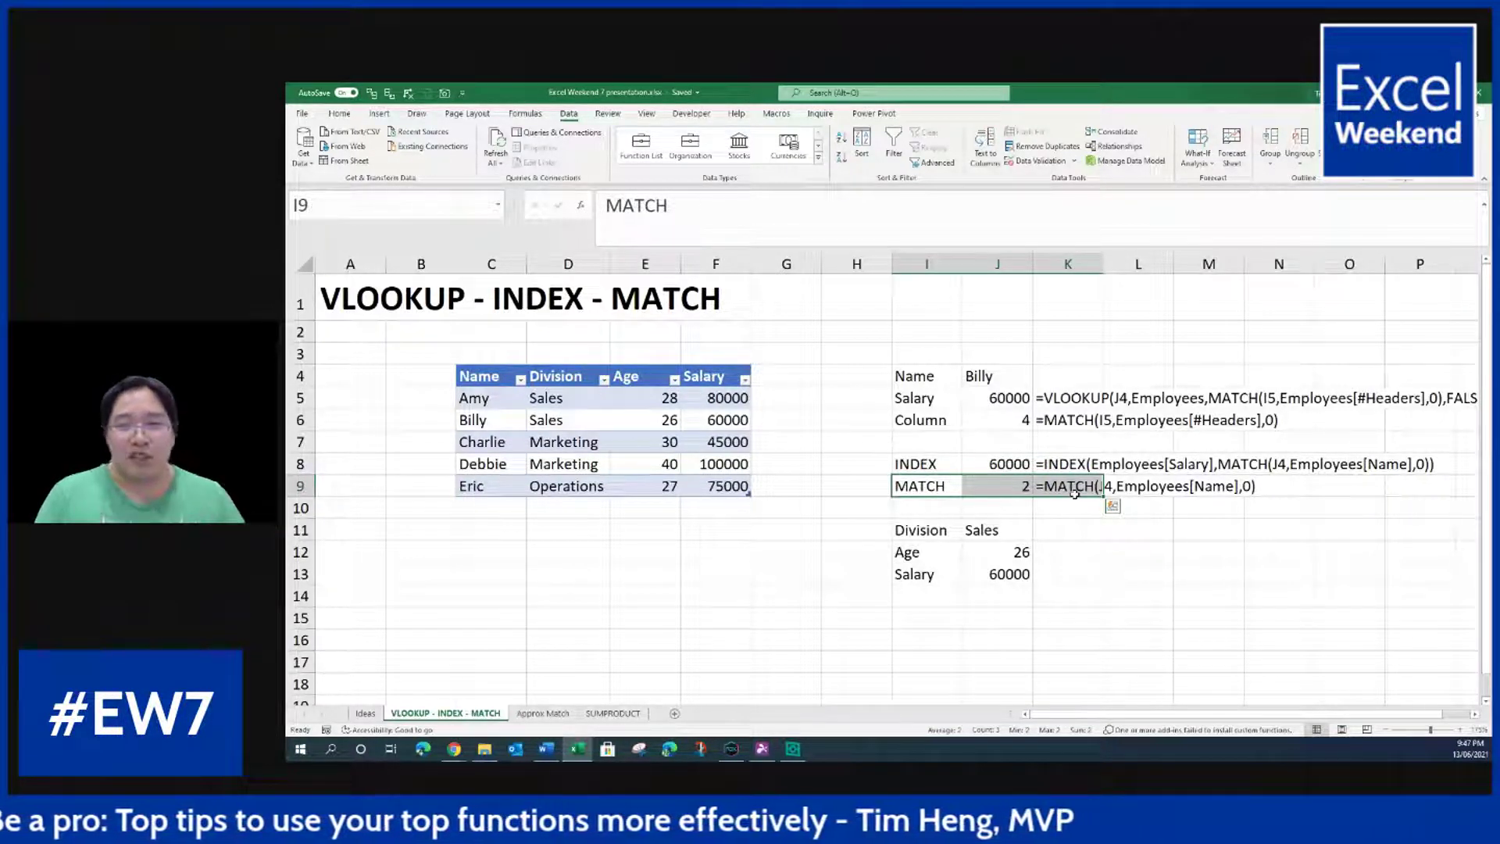
pyautogui.click(991, 400)
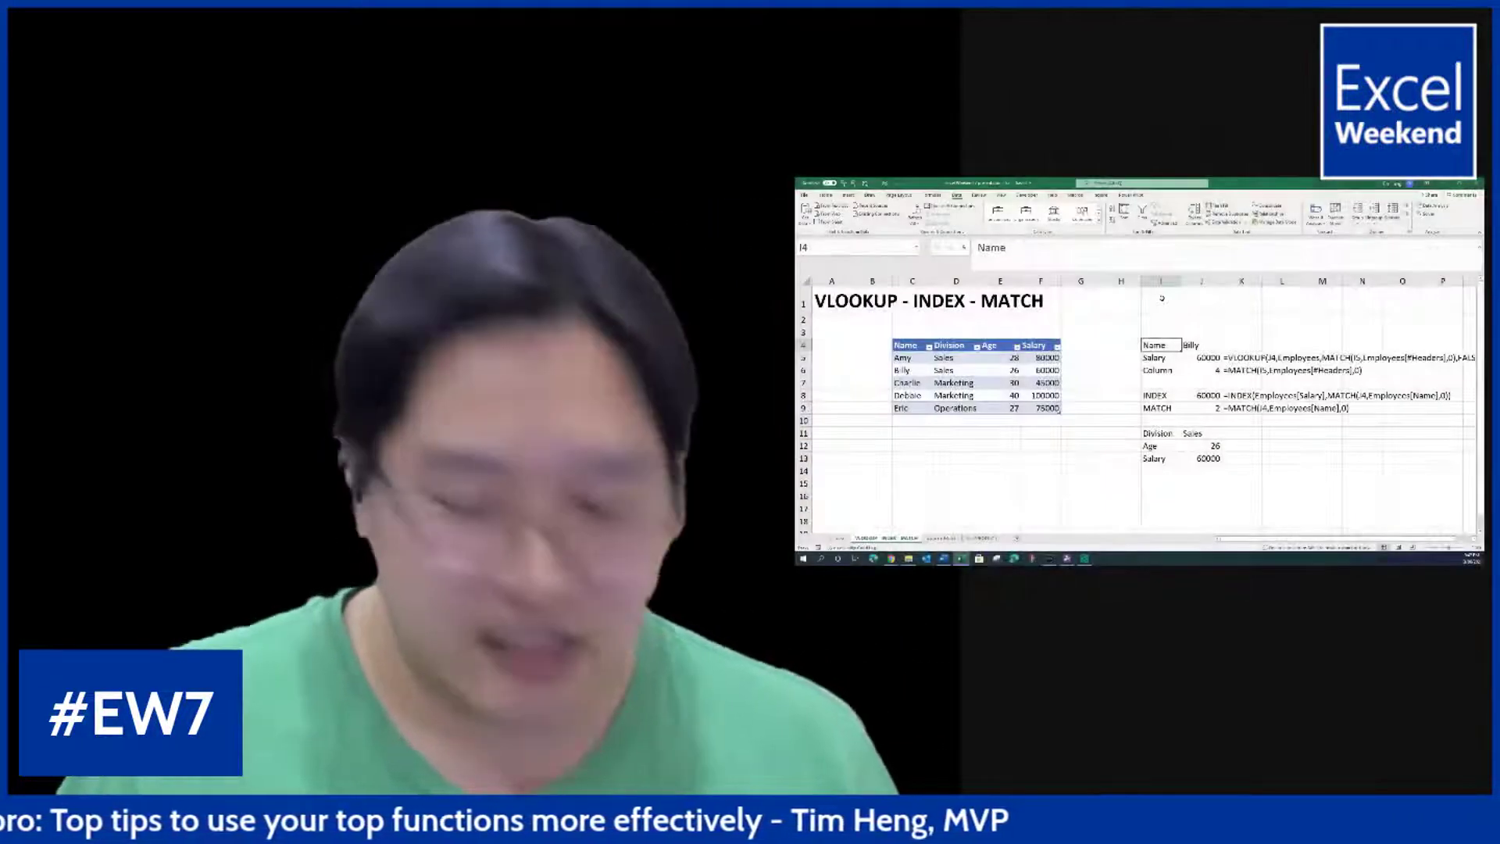
# Step: Insert six blank columns at I:N, label I4 Name, and enter the employee's name in J4
pyautogui.moveTo(1161, 282); pyautogui.dragTo(1362, 281)
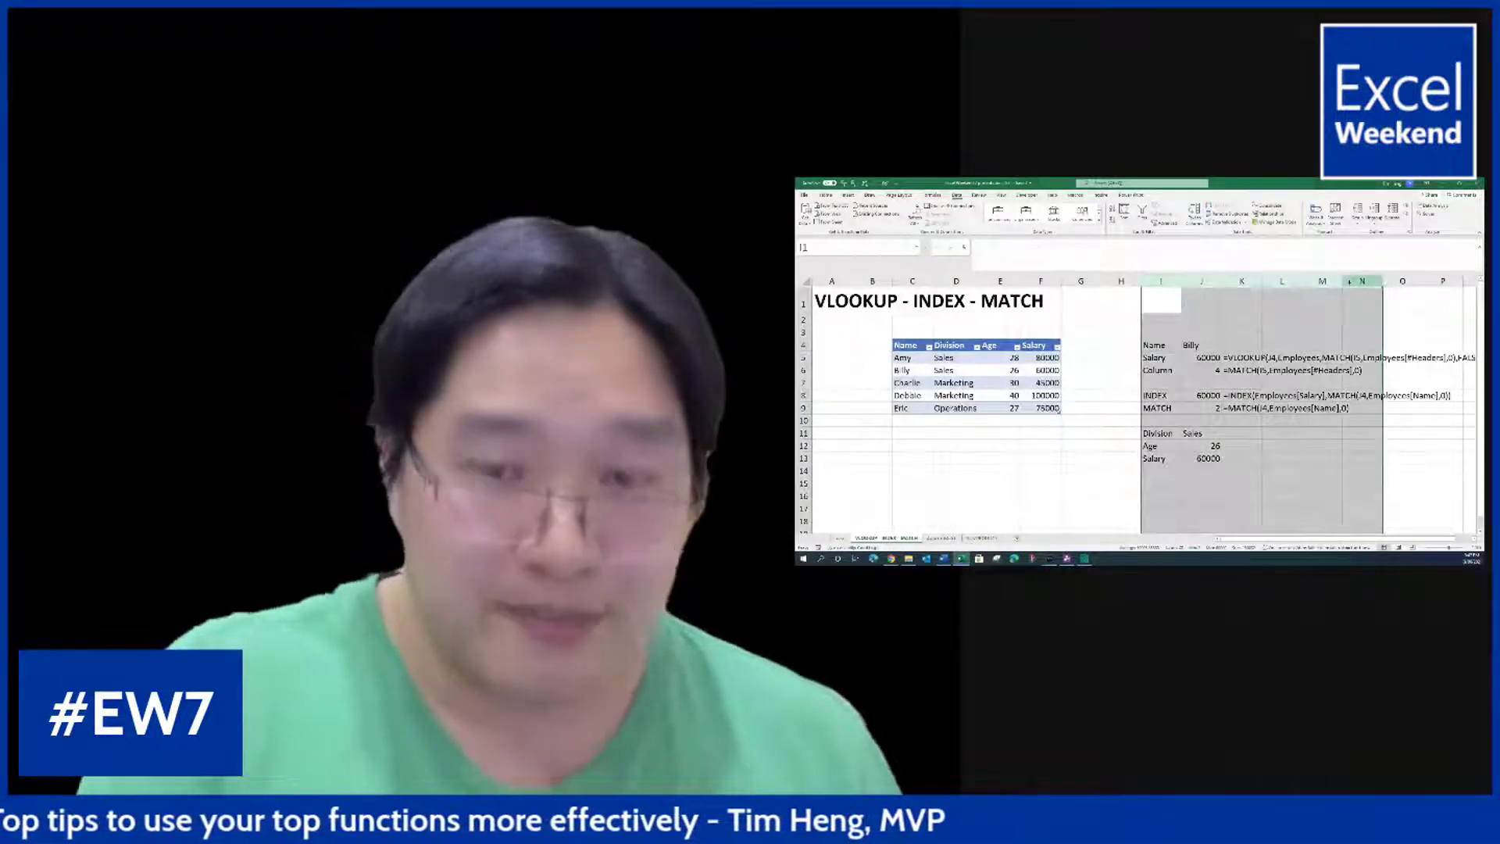
pyautogui.hotkey('ctrl', '+')
pyautogui.click(1161, 344)
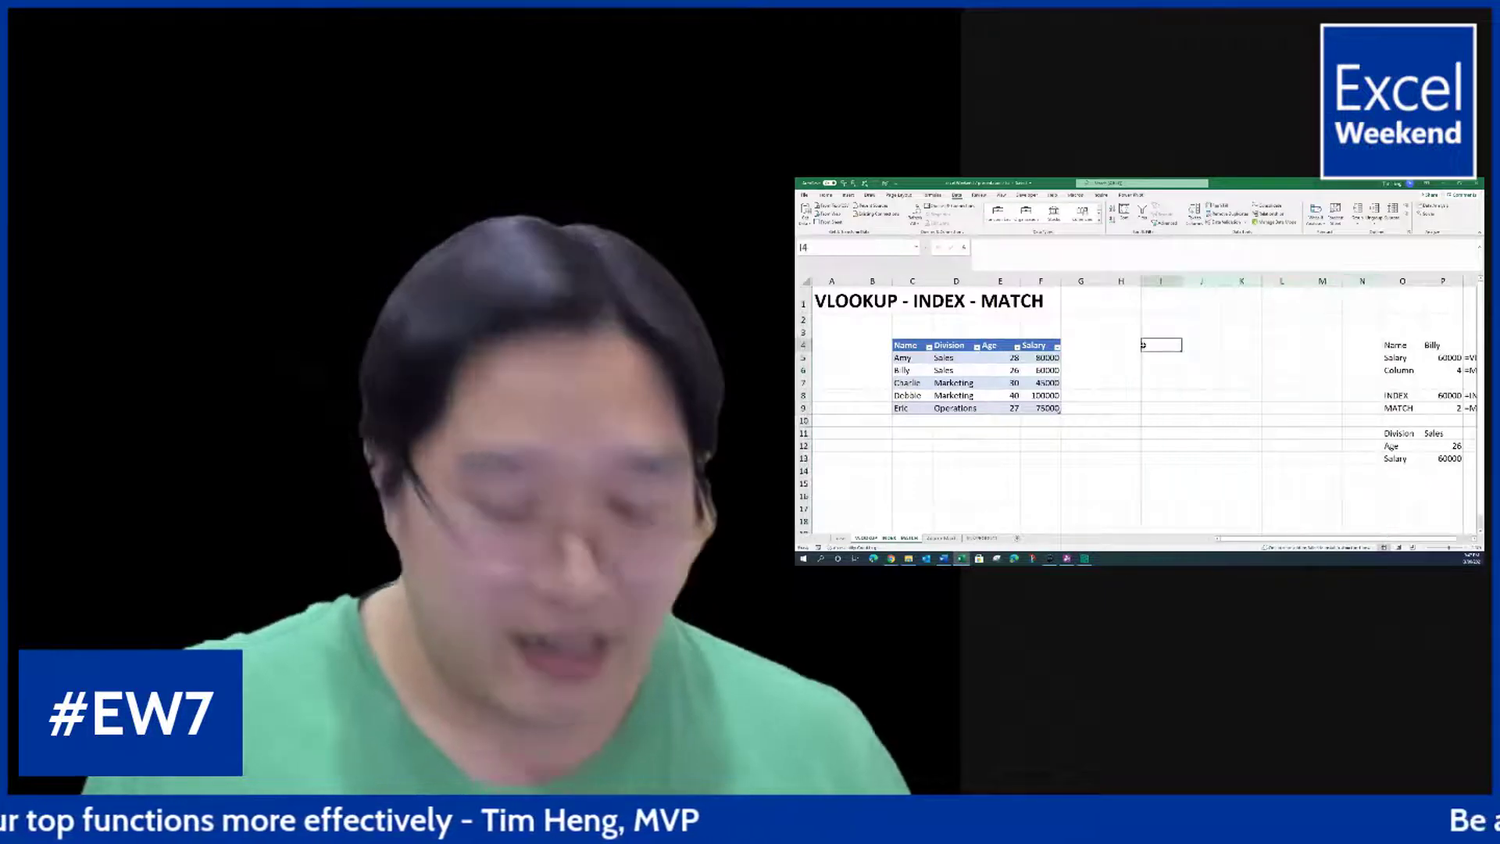
pyautogui.write('Name')
pyautogui.press('Tab')
pyautogui.write('Billy')
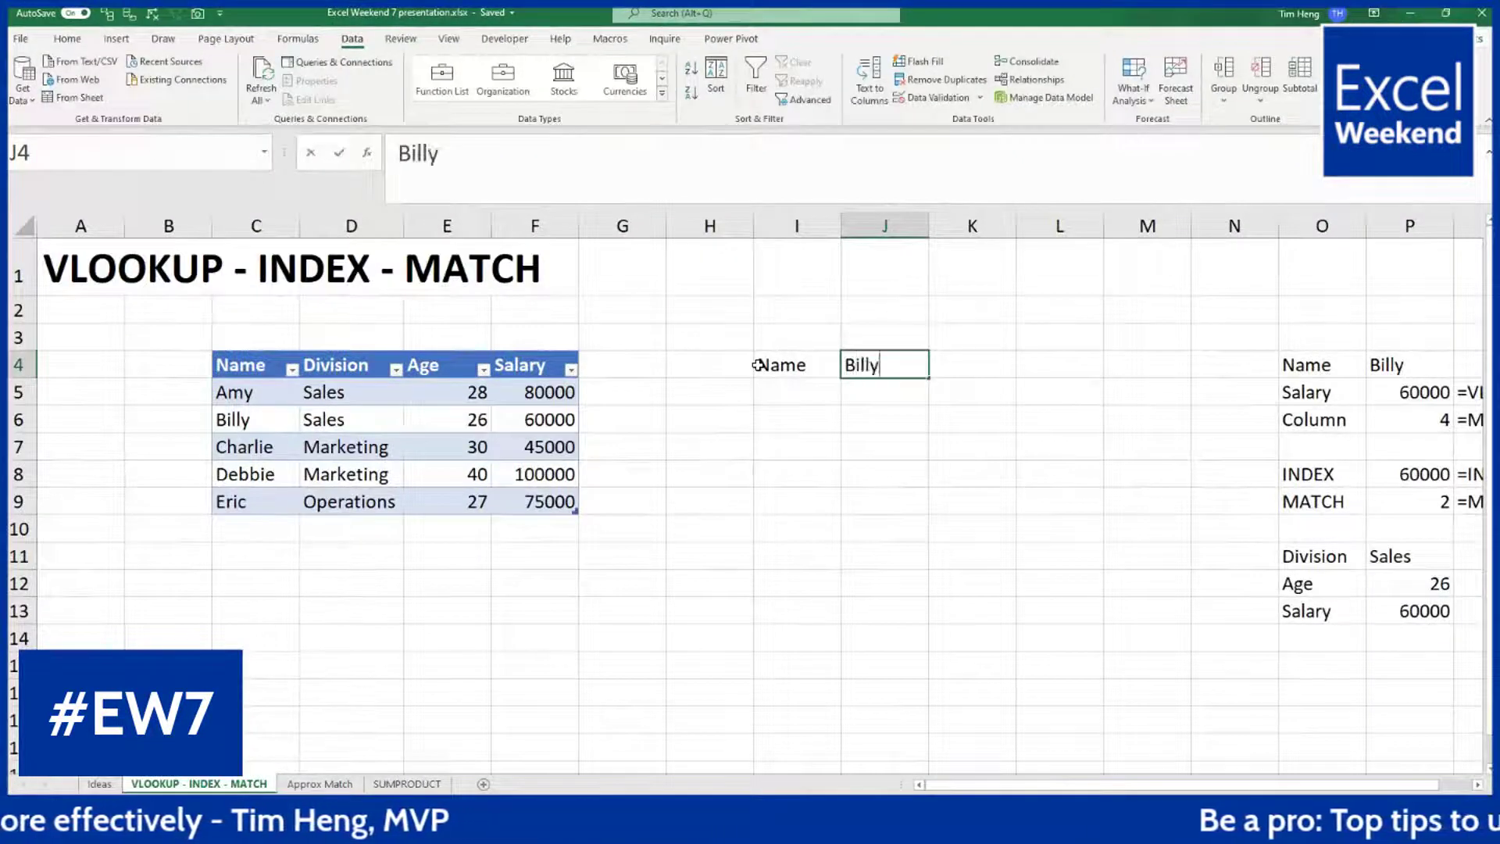
pyautogui.press('Return')
# Step: Label I5 Salary (Approximate) and widen column I to fit the text
pyautogui.write('Salary ')
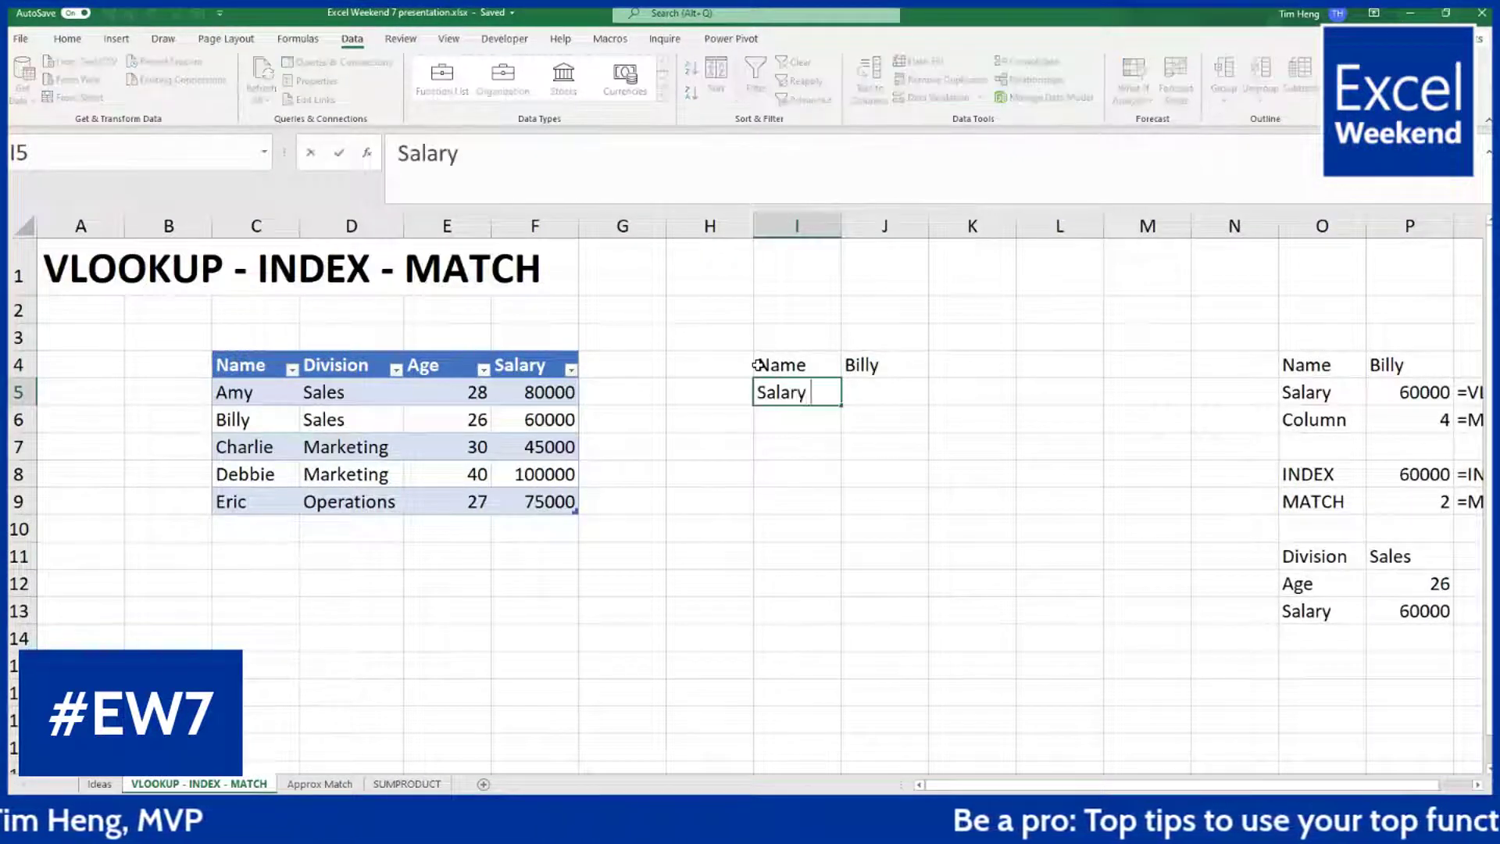
pyautogui.write('(Approximate)')
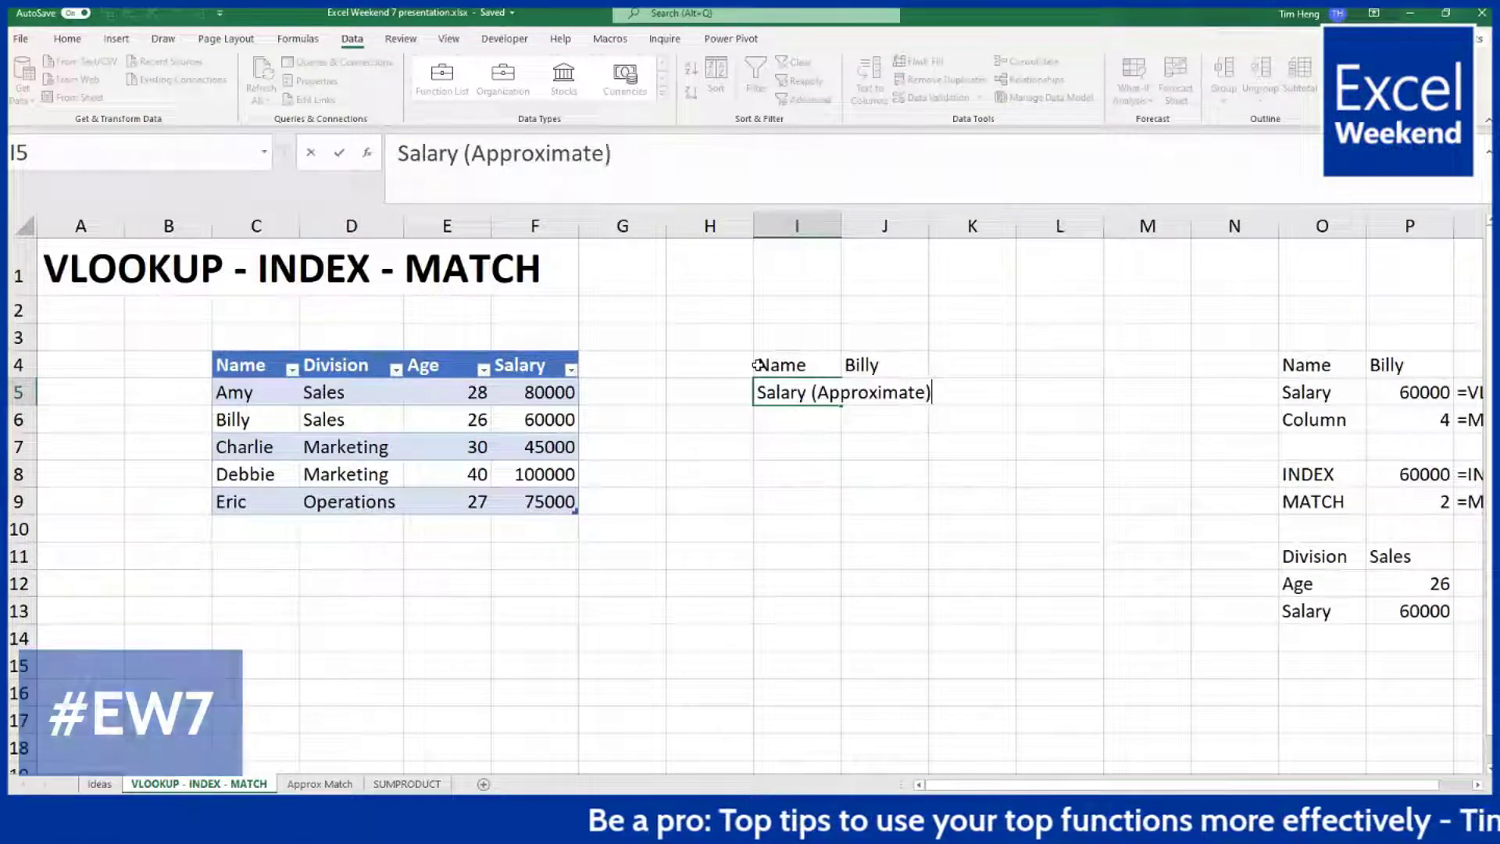
pyautogui.press('Return')
pyautogui.moveTo(840, 226); pyautogui.dragTo(940, 228)
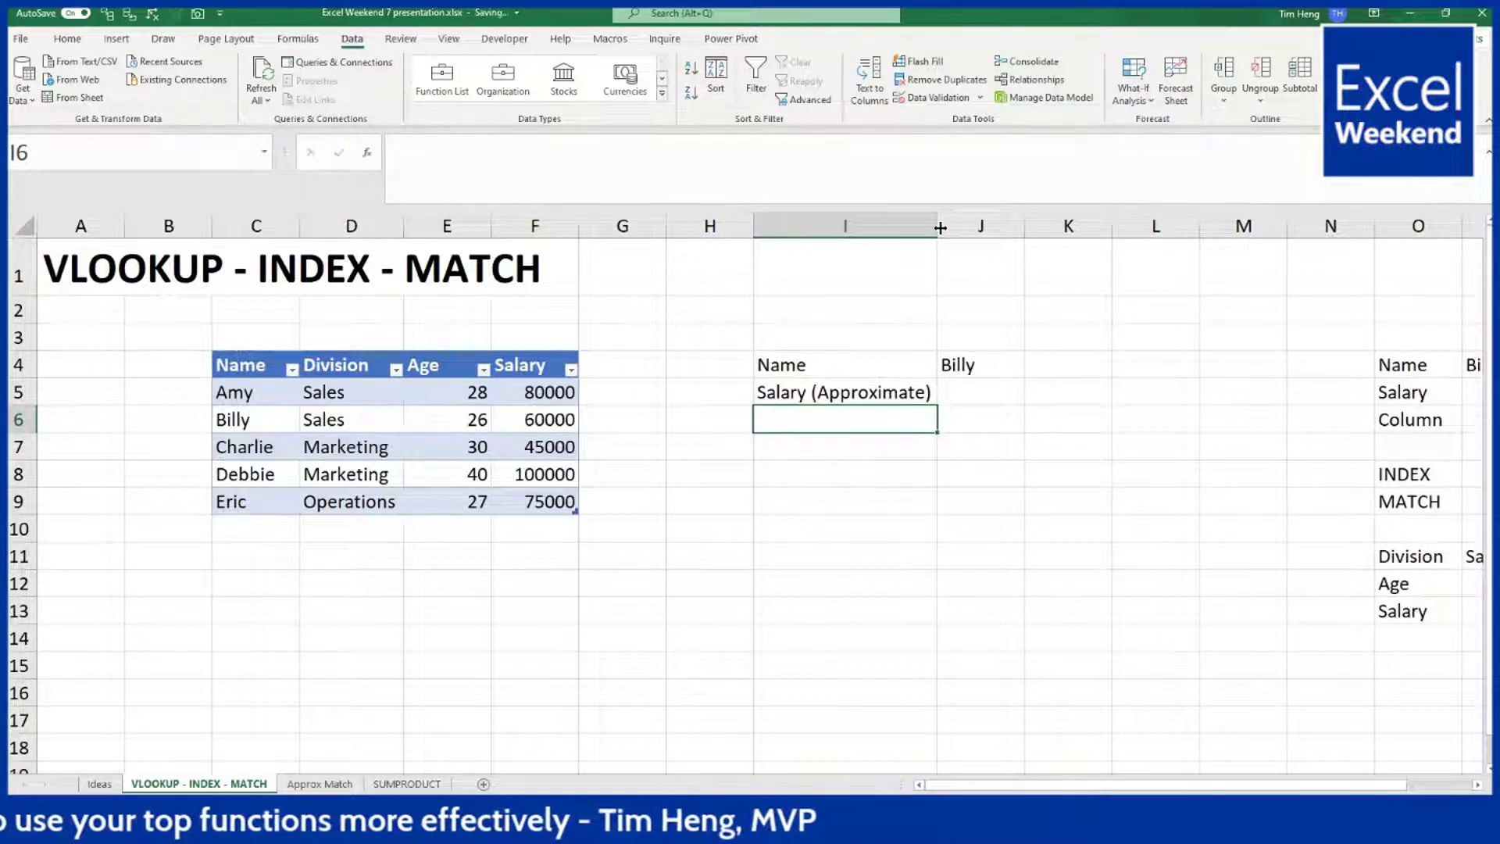
# Step: Enter a VLOOKUP in J5 that finds J4 in the Employees table and returns column 4 with TRUE for approximate match
pyautogui.click(1006, 393)
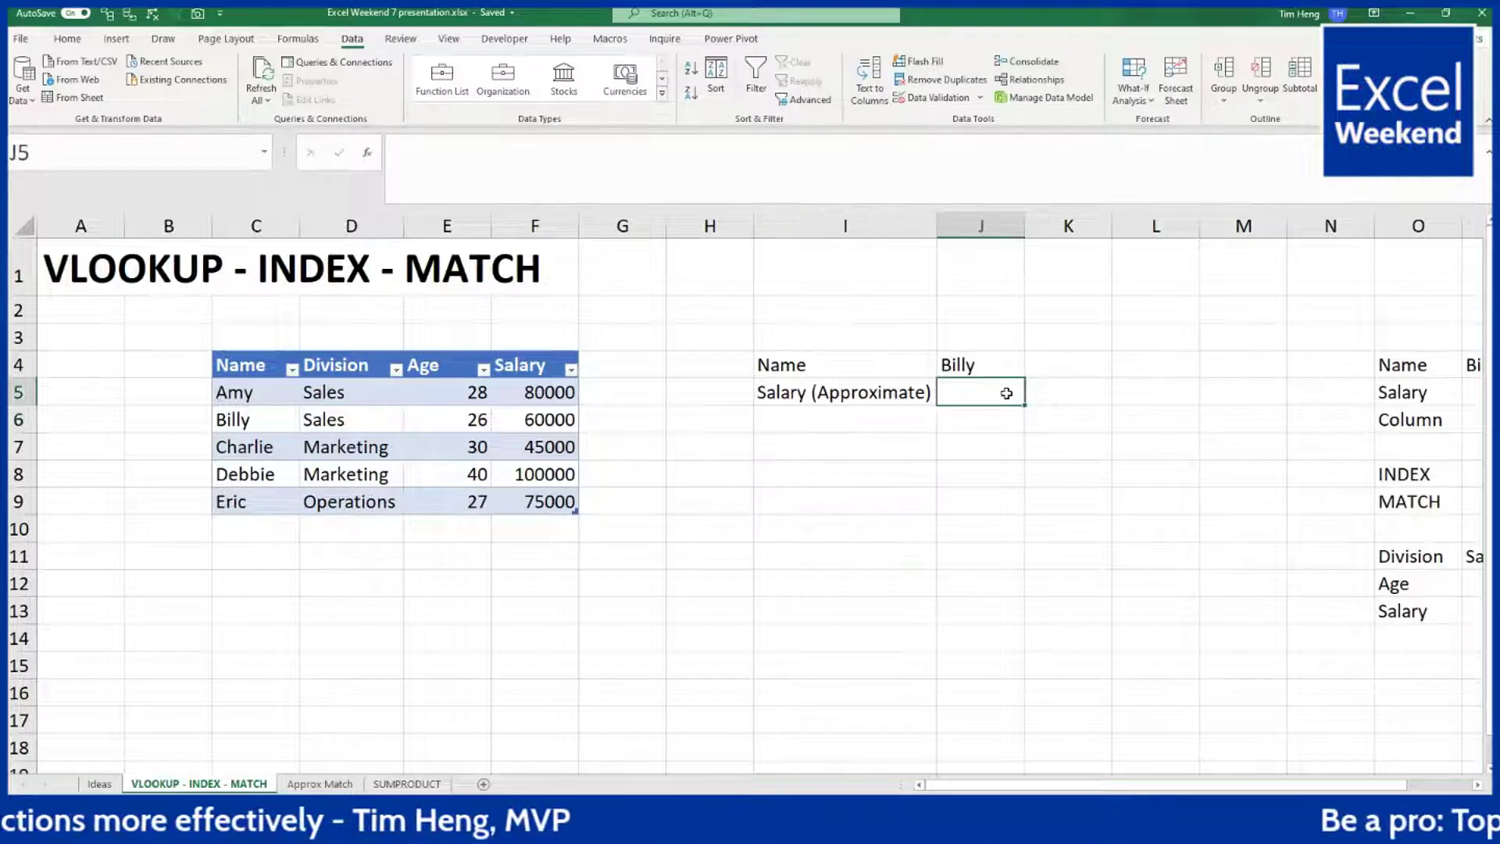
pyautogui.write('=VLOOKUP(')
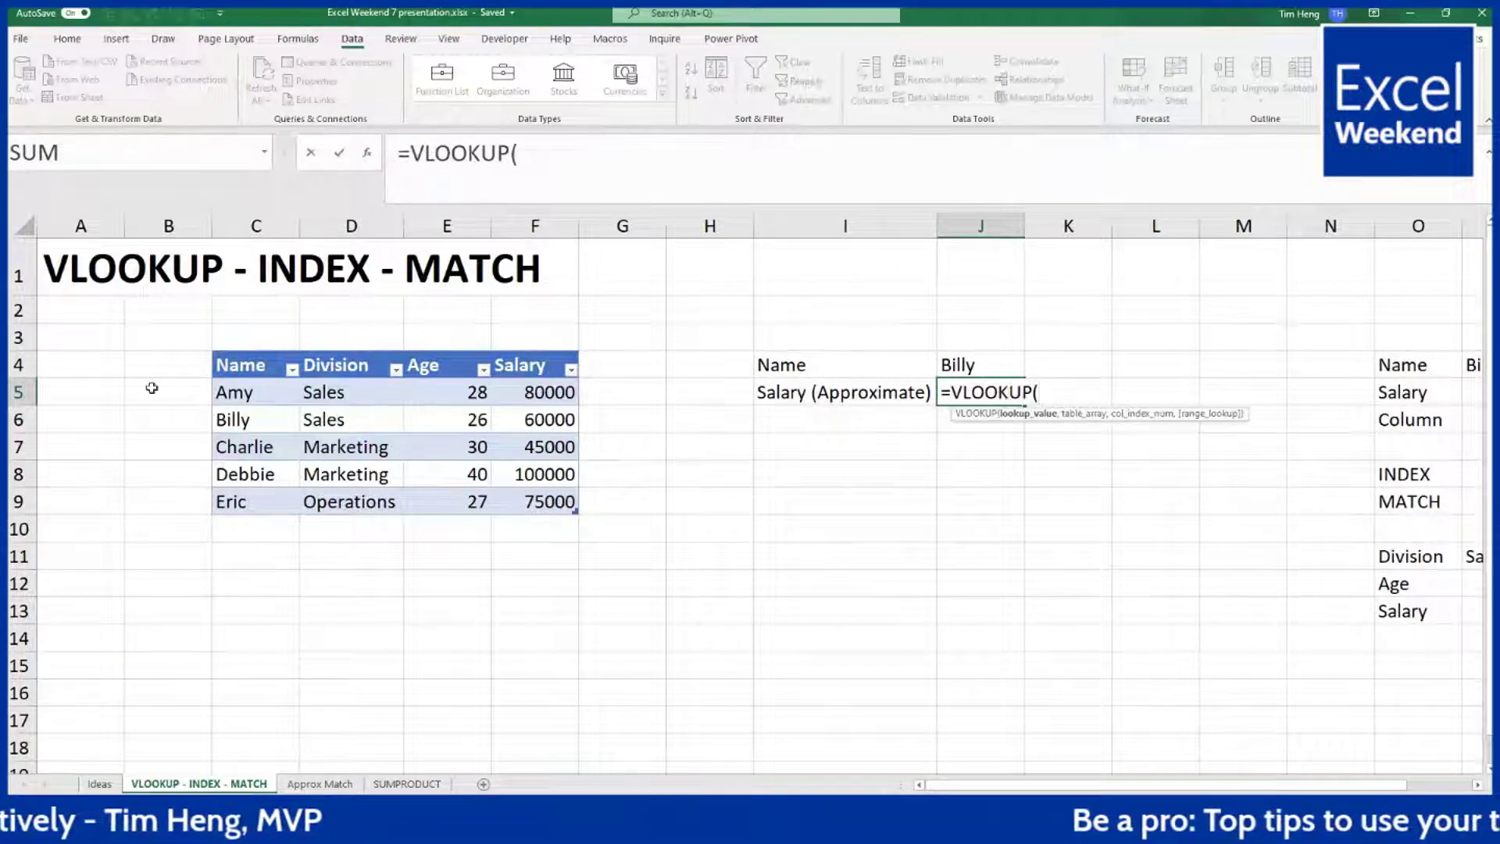
pyautogui.moveTo(271, 394); pyautogui.dragTo(526, 502)
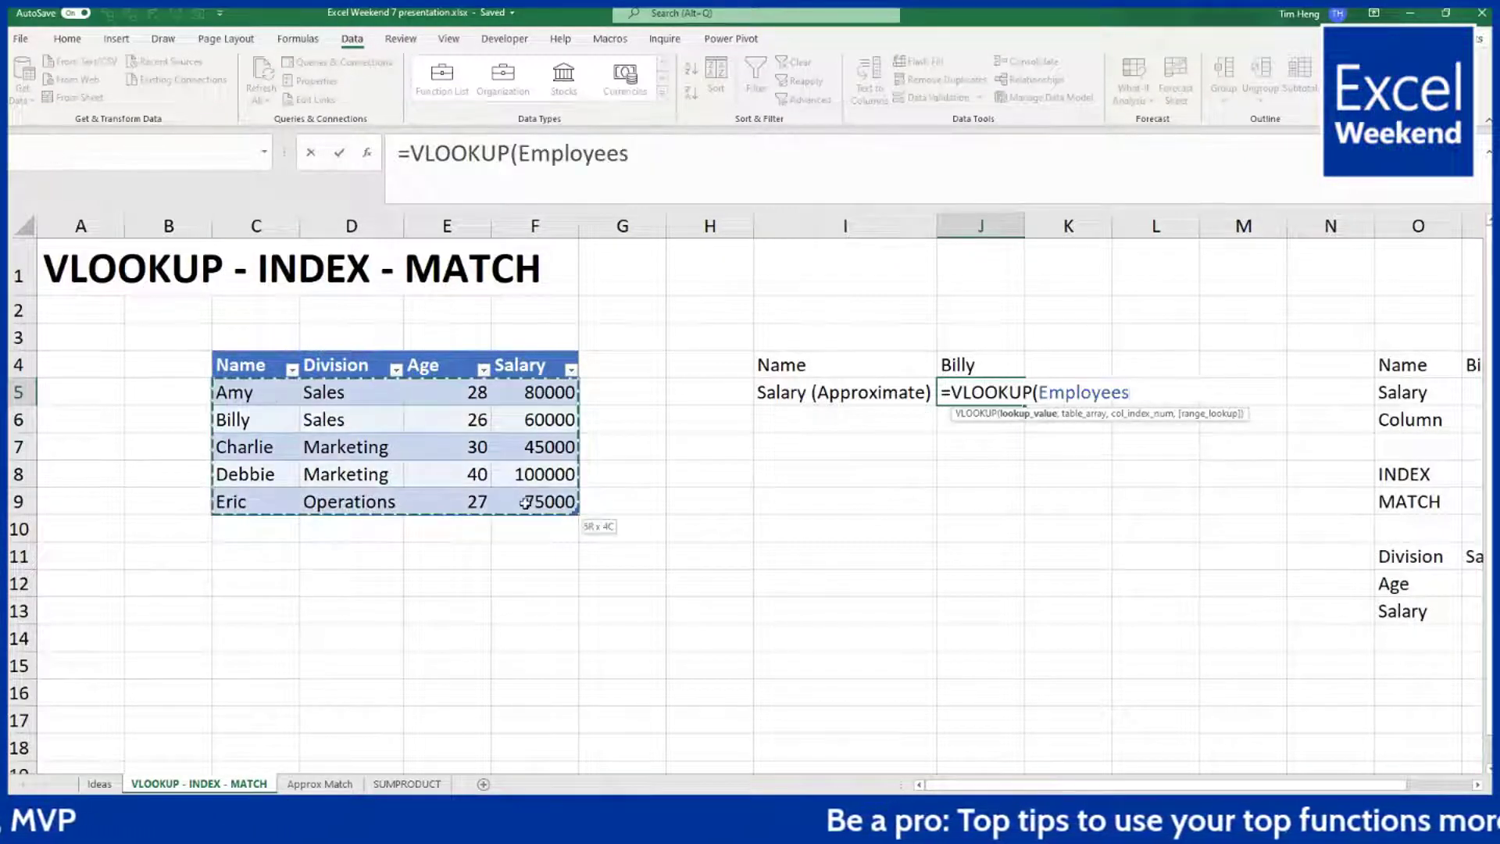
pyautogui.click(1000, 362)
pyautogui.write(',')
pyautogui.moveTo(266, 396); pyautogui.dragTo(536, 500)
pyautogui.write(',')
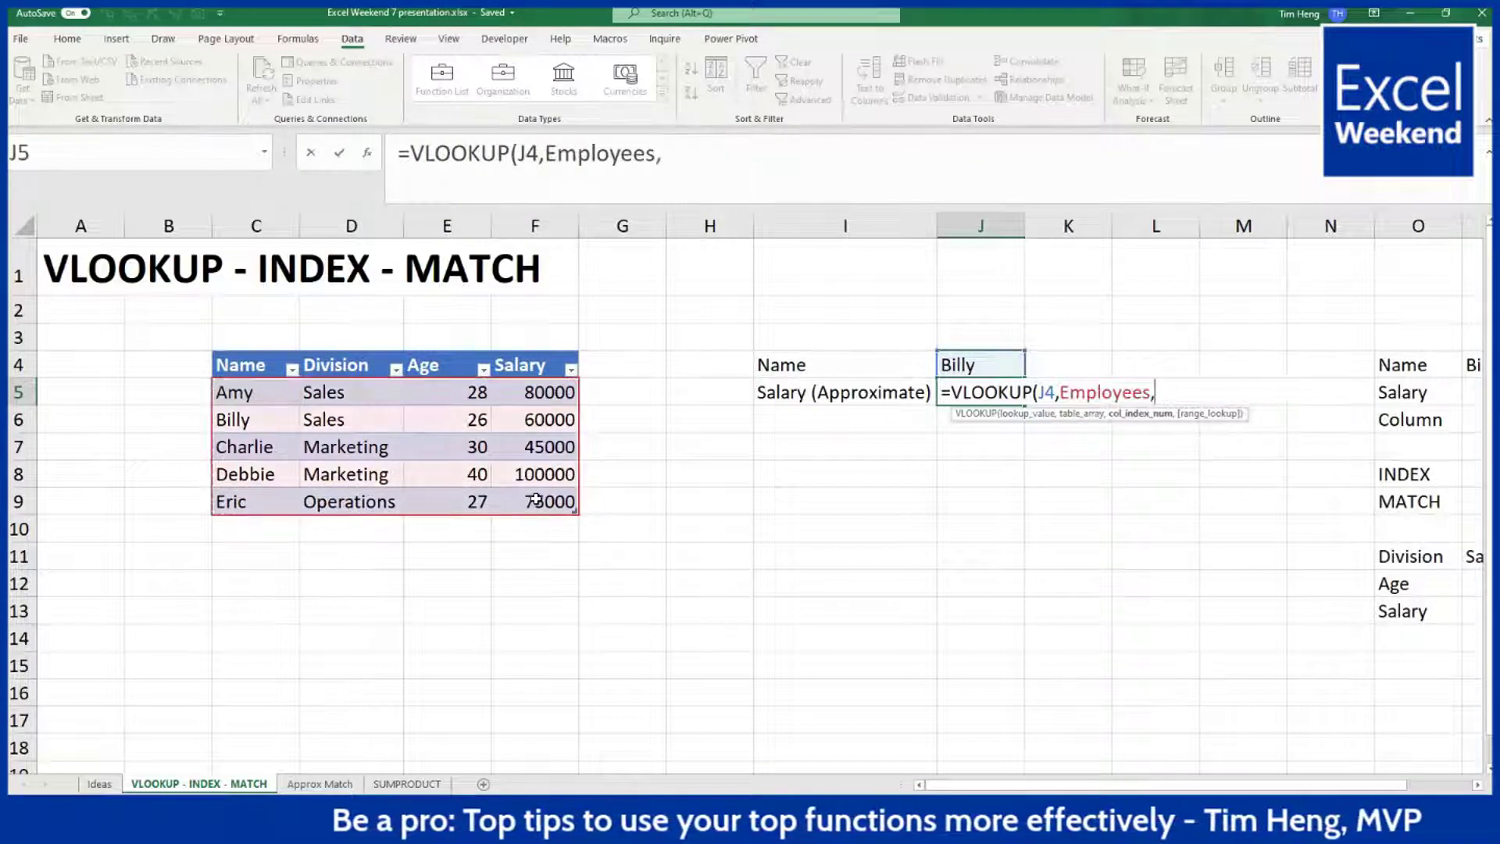
pyautogui.write('4')
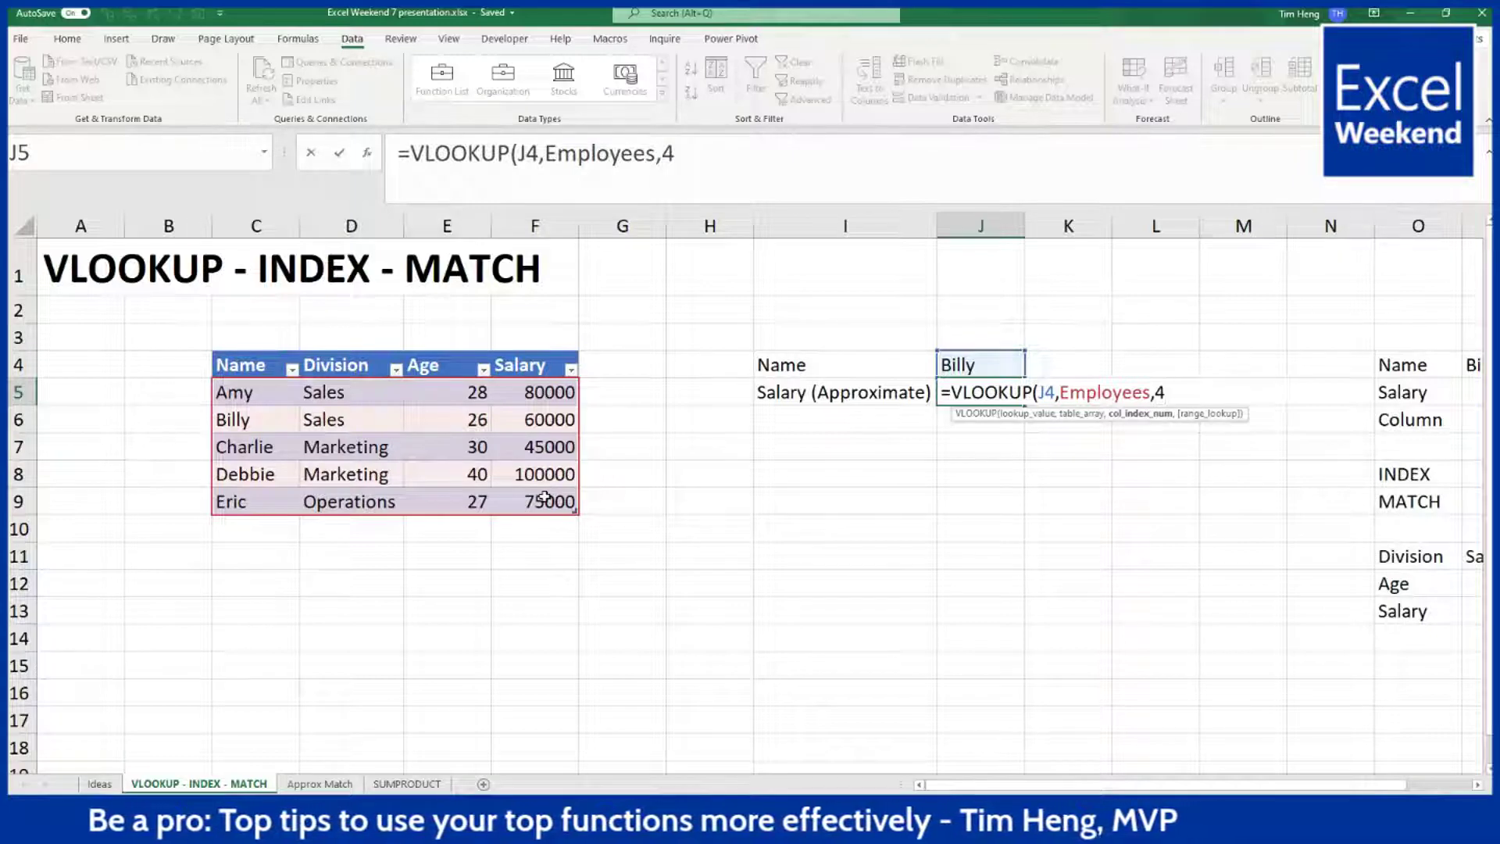
pyautogui.write(',')
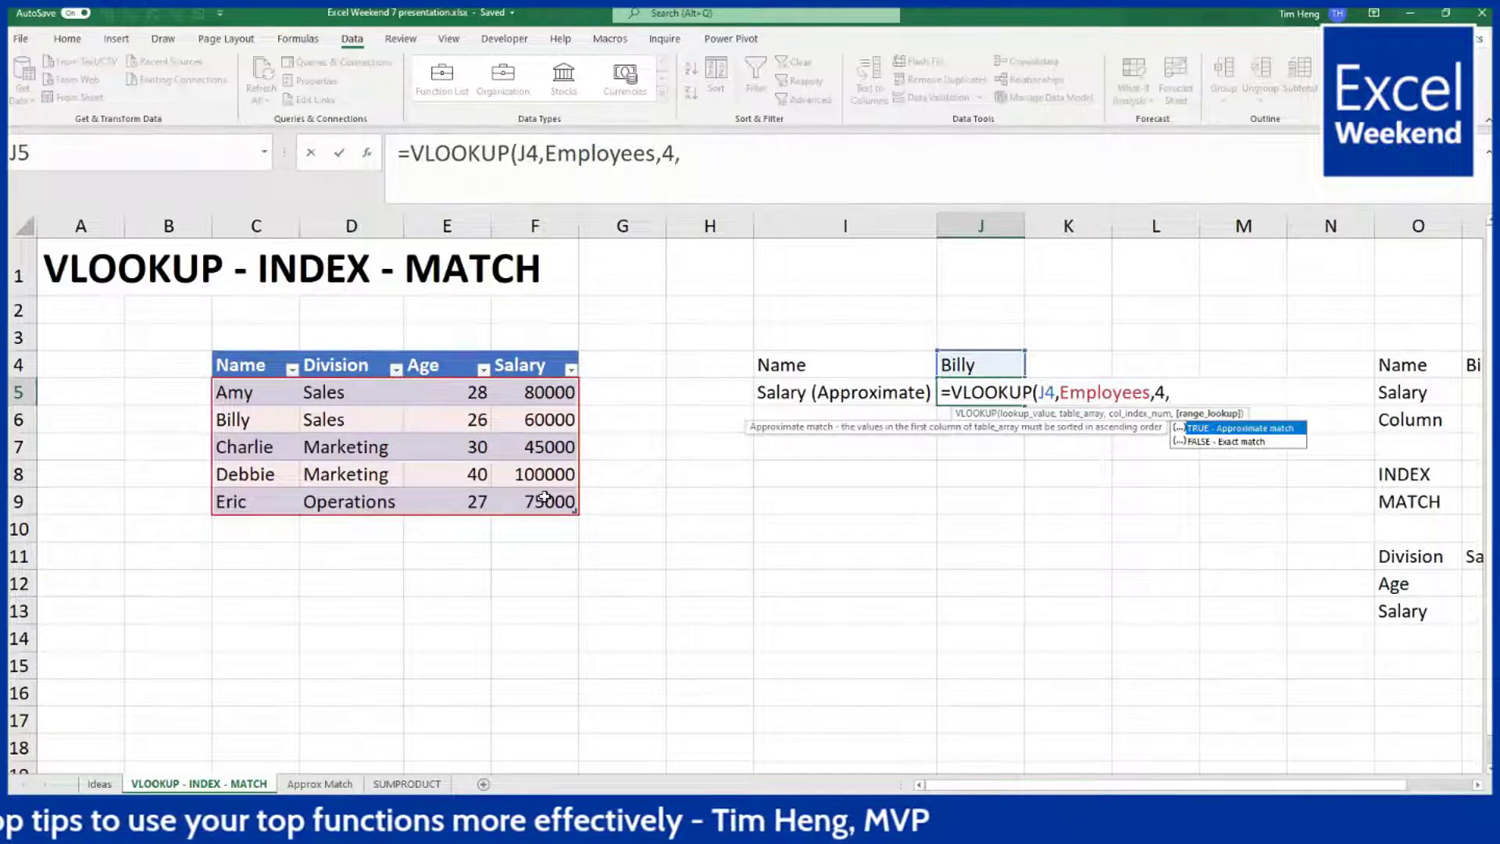
pyautogui.press('Tab')
pyautogui.write(')')
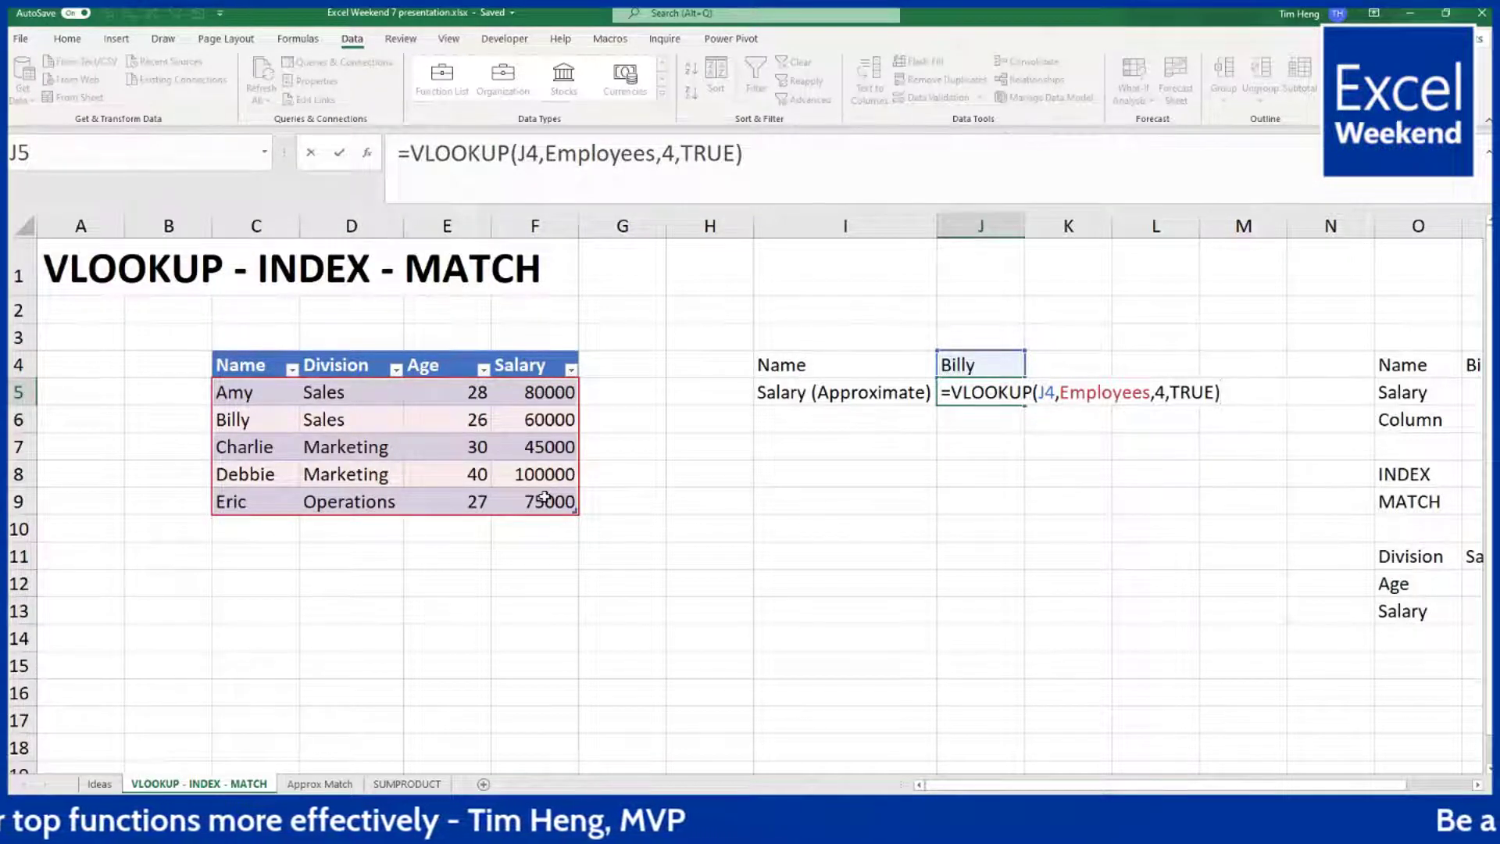
pyautogui.press('Return')
pyautogui.press('Up')
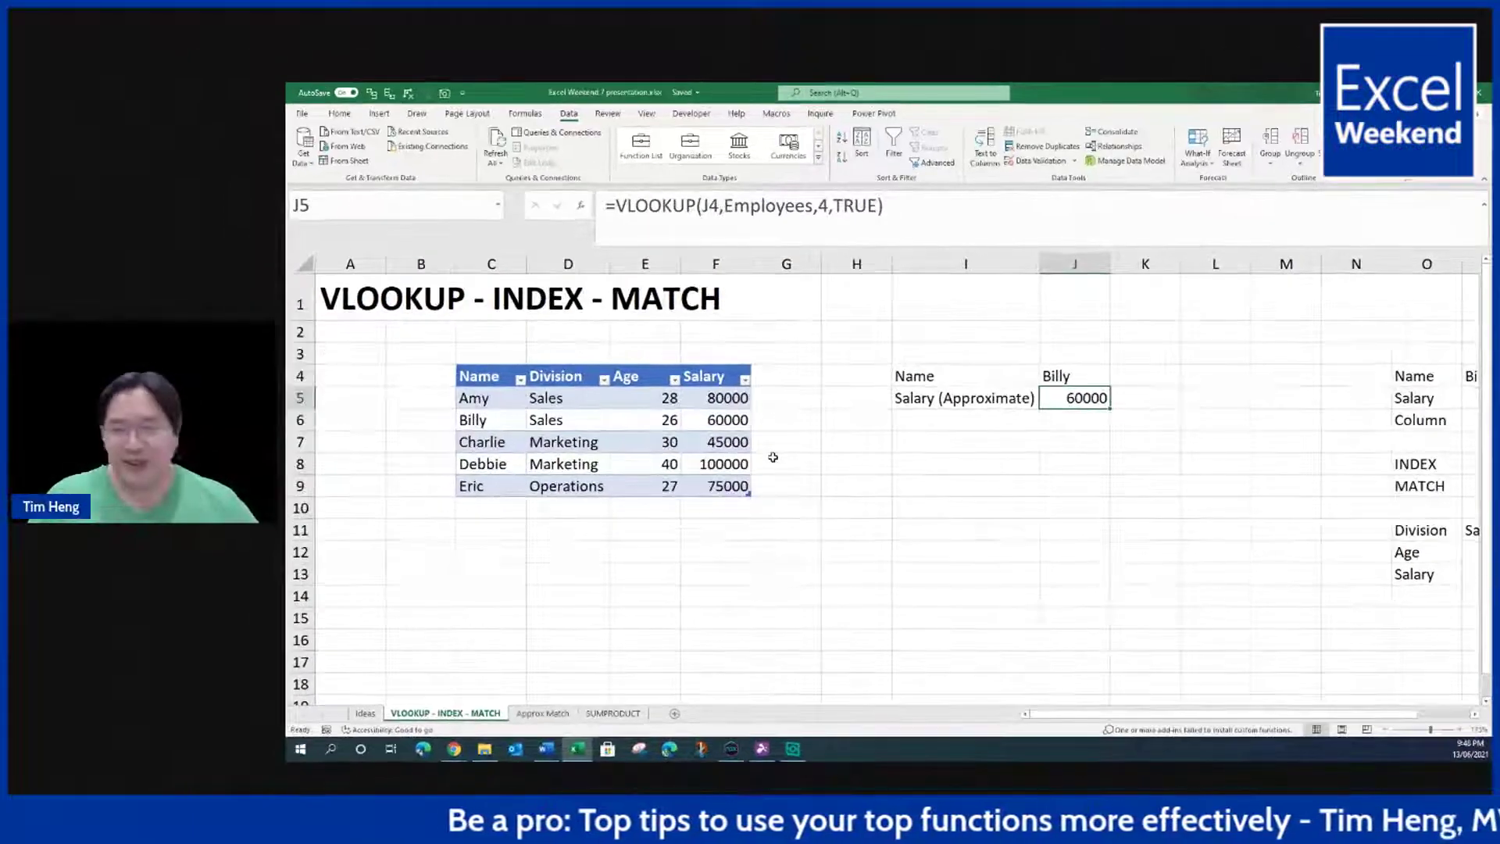
# Step: Change the name in J4 to an alternative spelling of the second employee's name and compare it with the table's Name column
pyautogui.click(1055, 373)
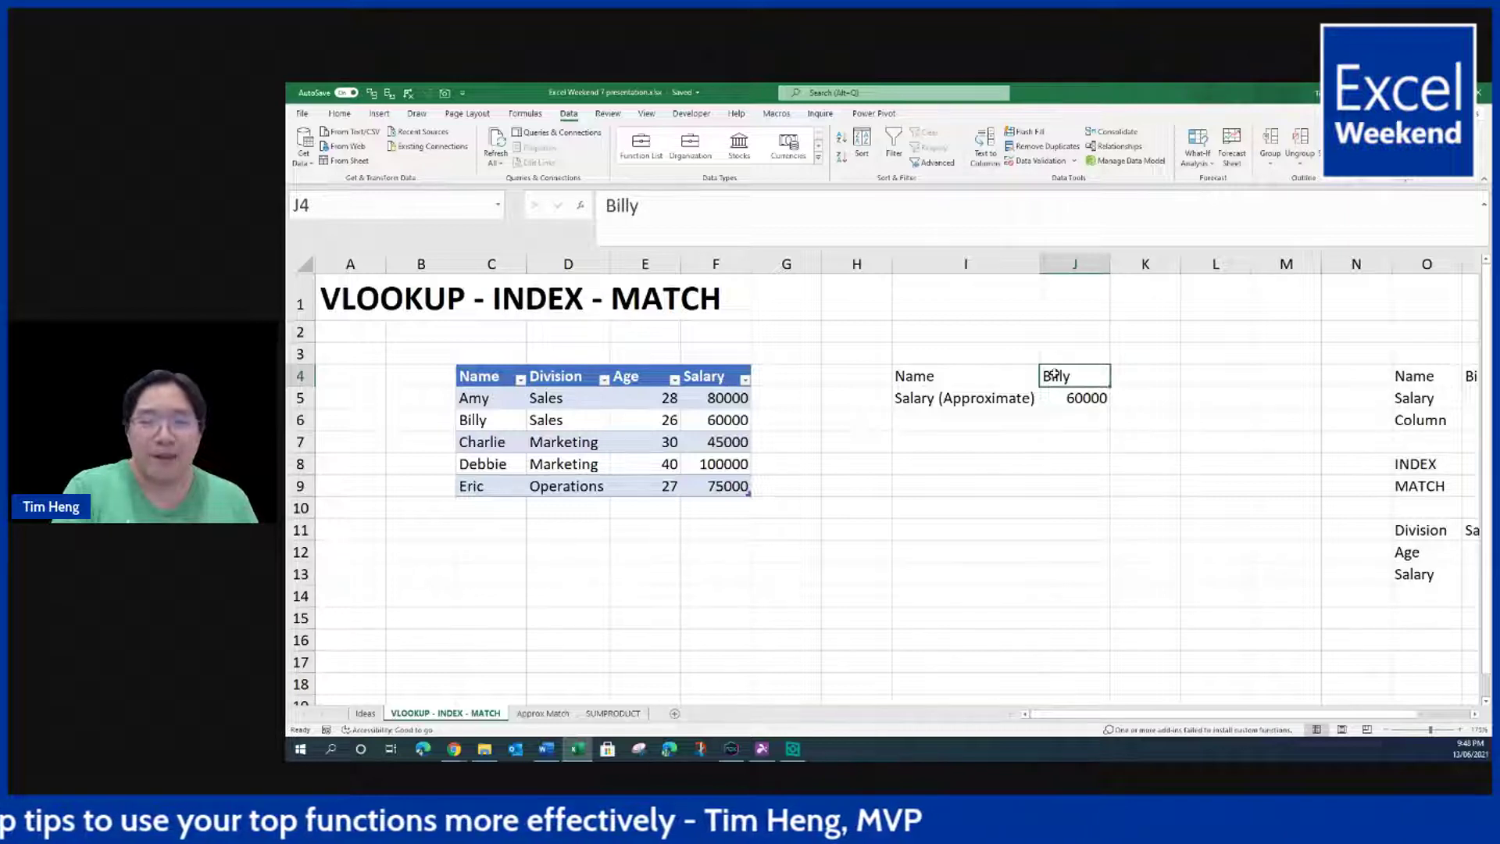
pyautogui.write('Billie')
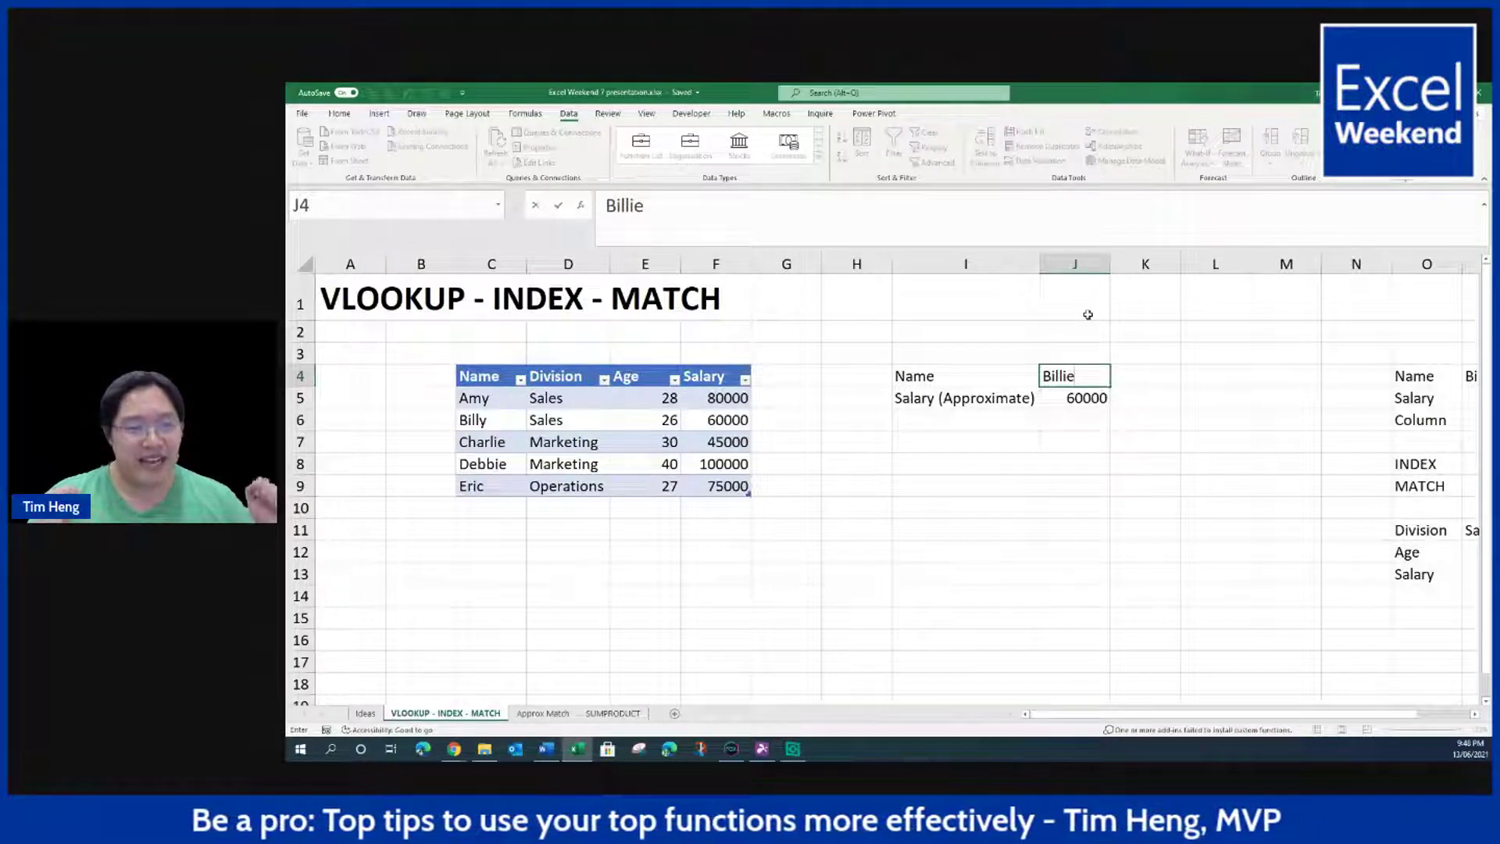
pyautogui.press('Return')
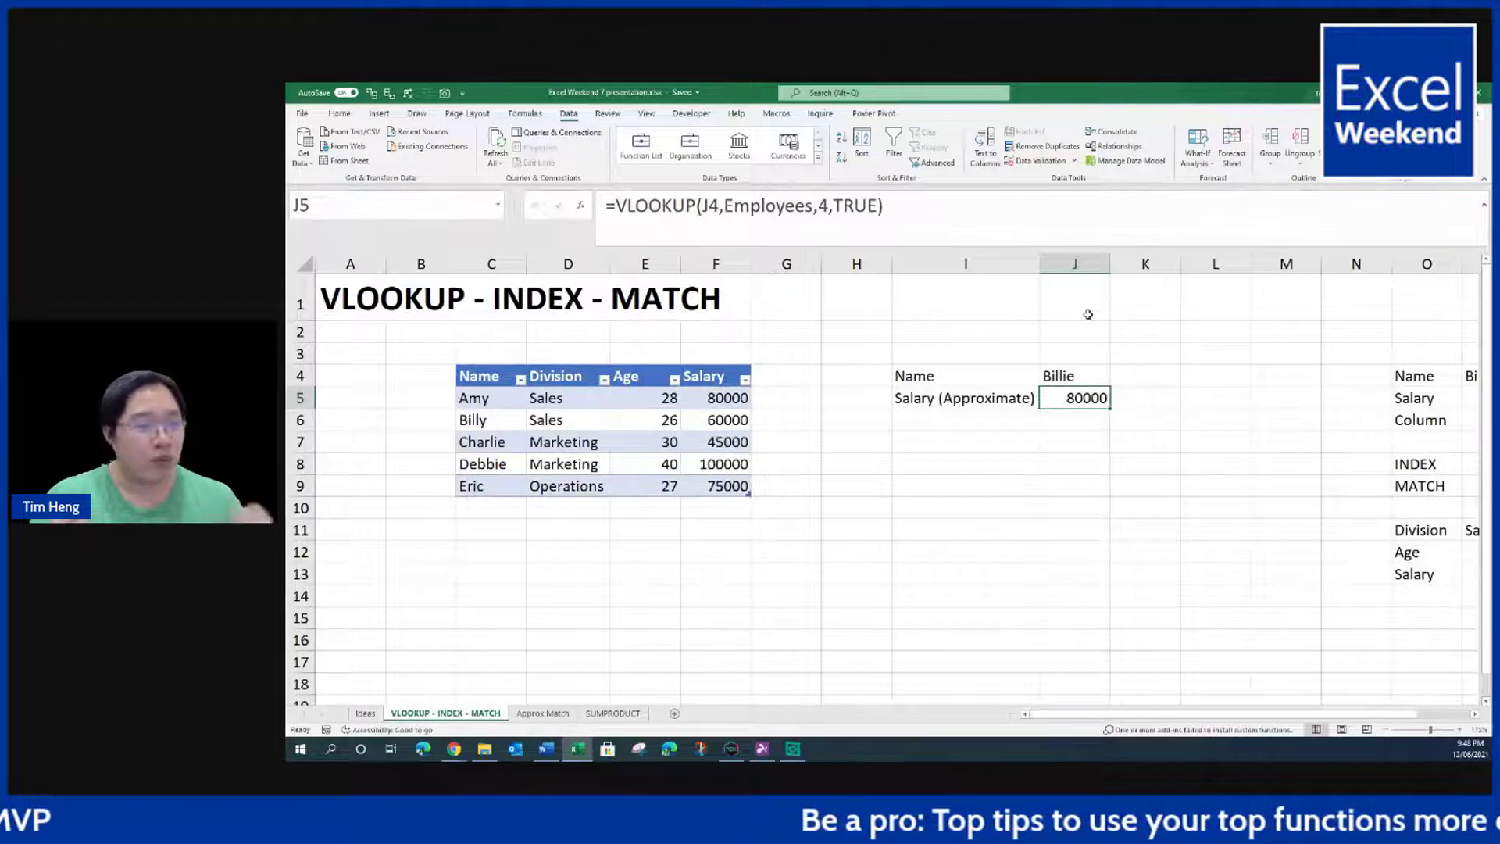
pyautogui.click(1086, 369)
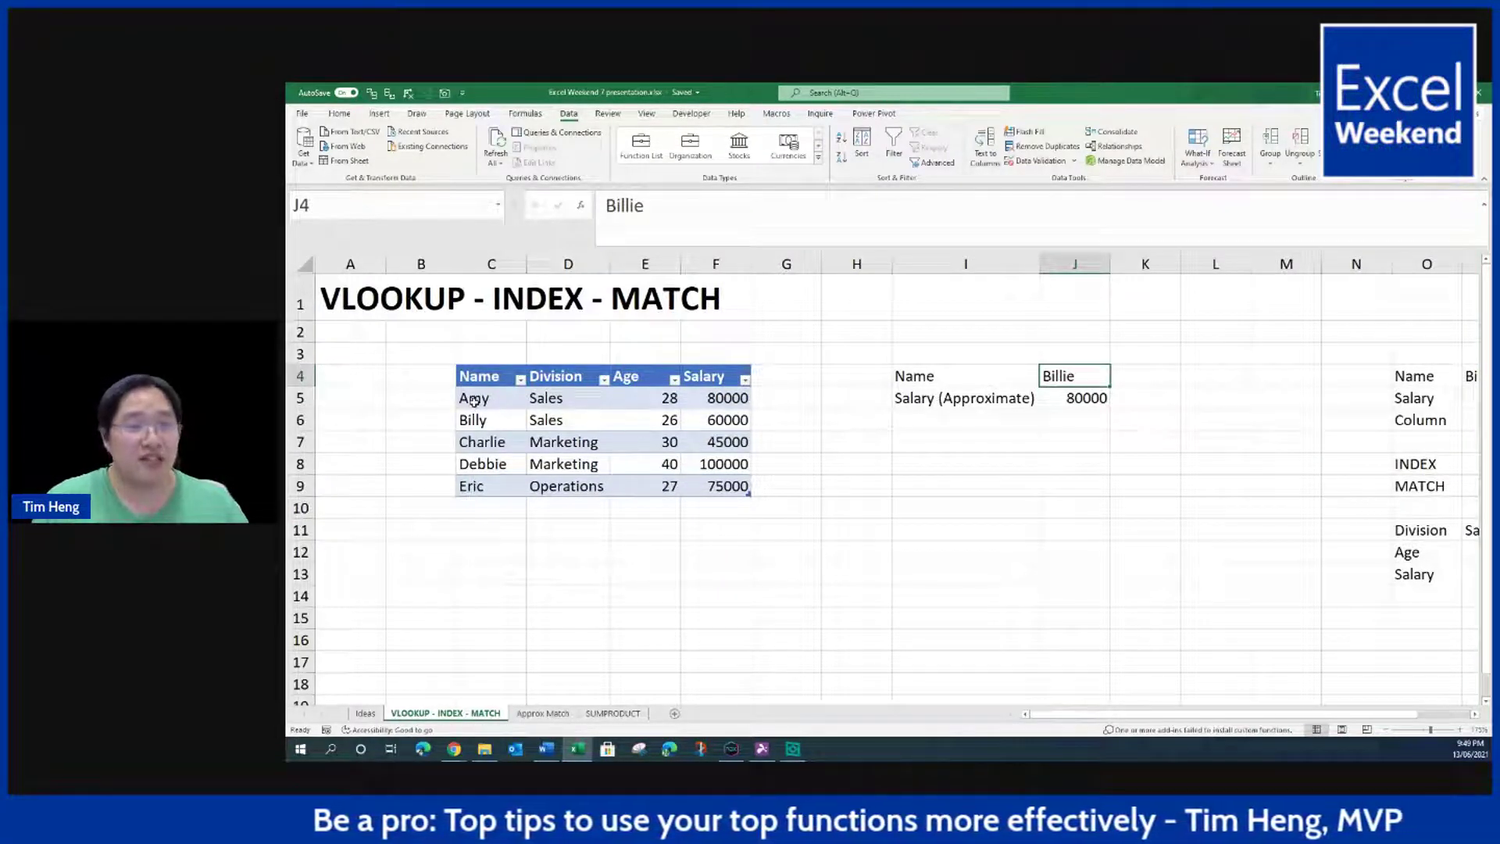
pyautogui.moveTo(476, 400); pyautogui.dragTo(483, 489)
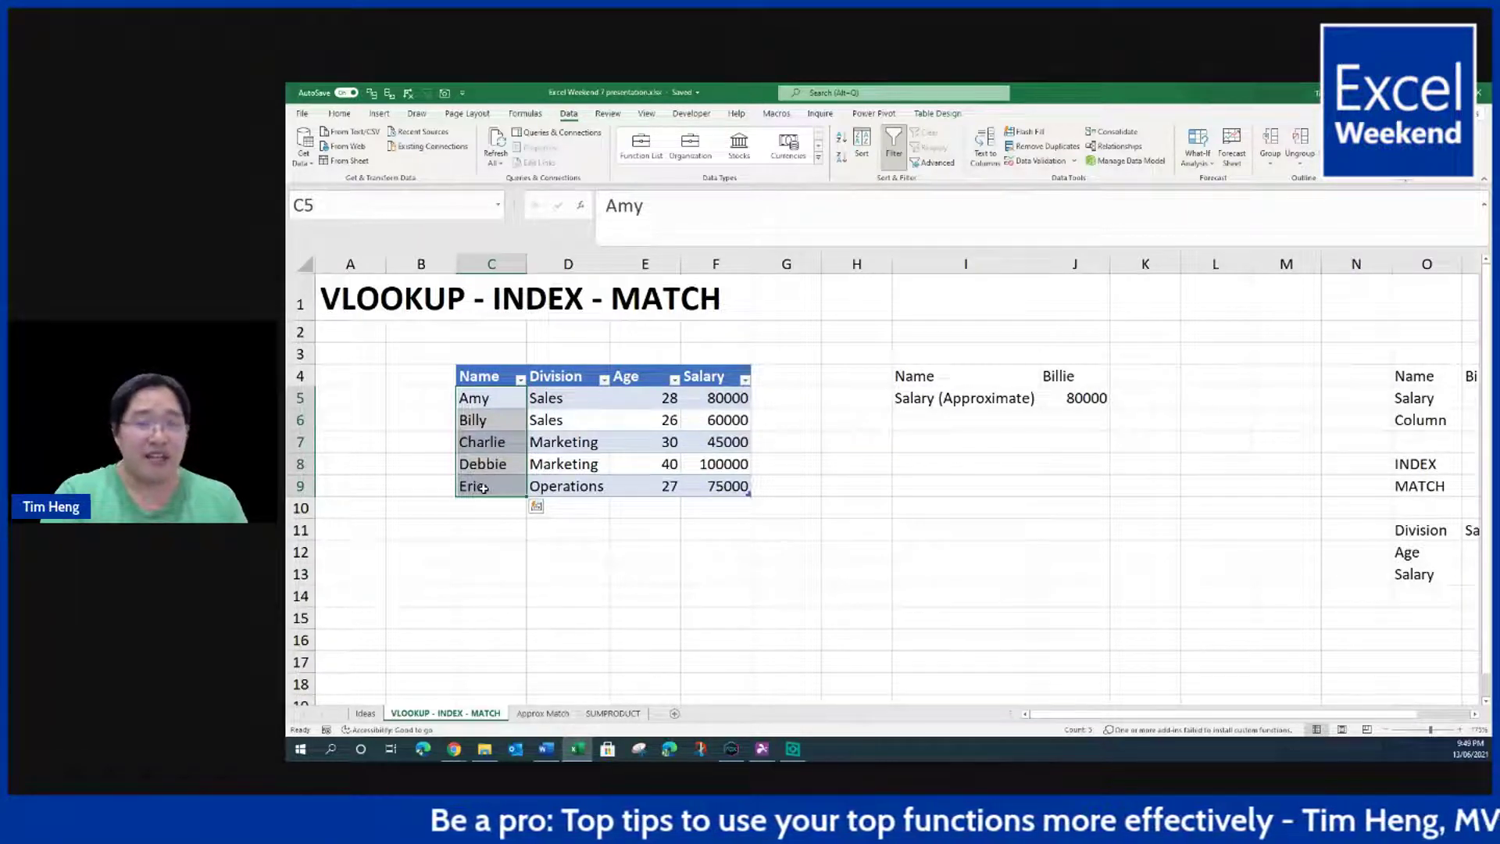
pyautogui.click(1074, 373)
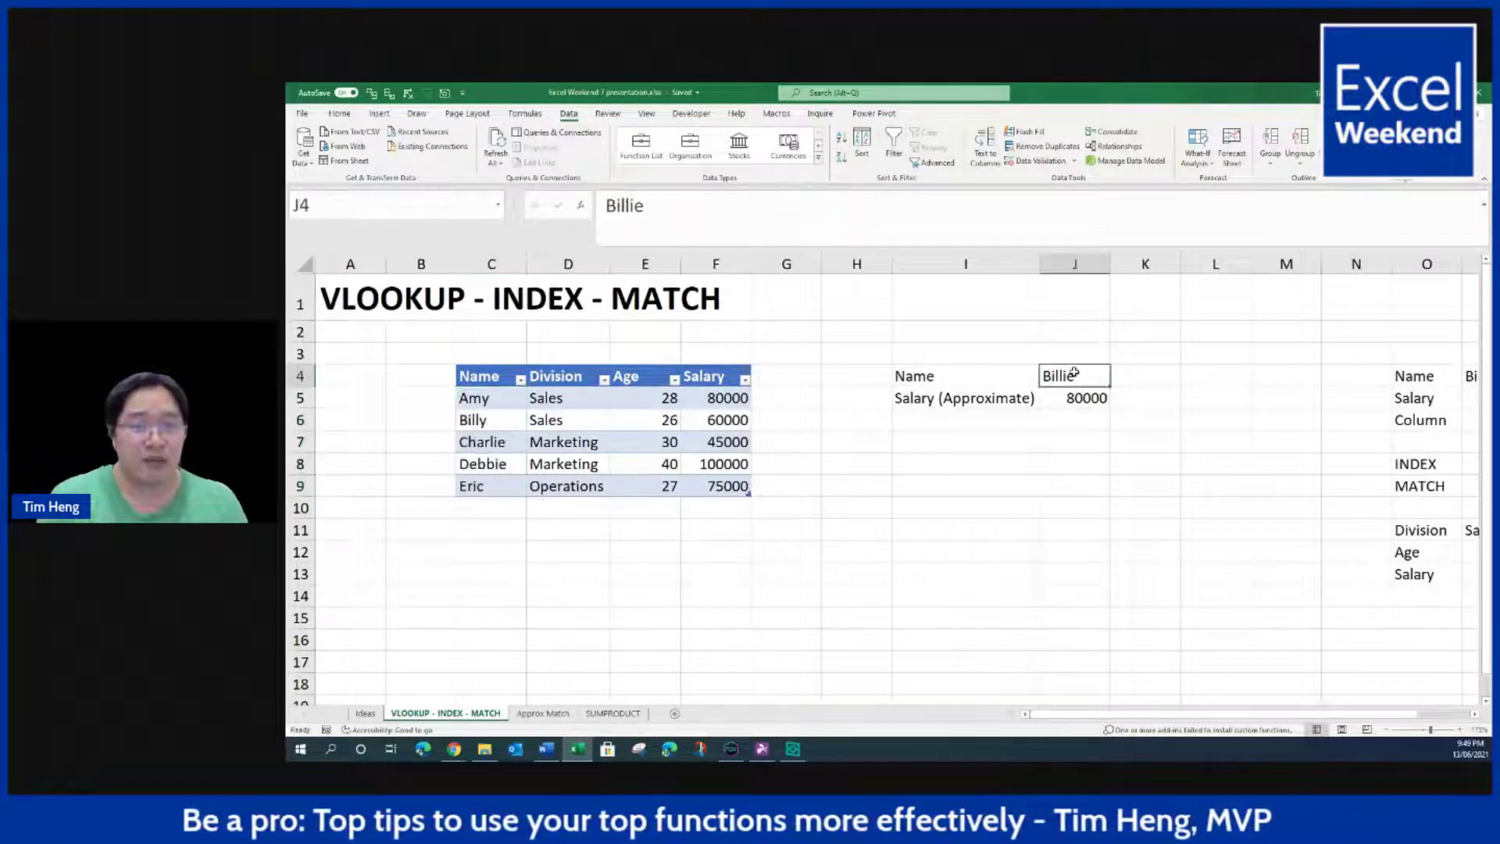
# Step: Clear the TRUE argument in the J5 VLOOKUP to show the range_lookup options
pyautogui.click(985, 445)
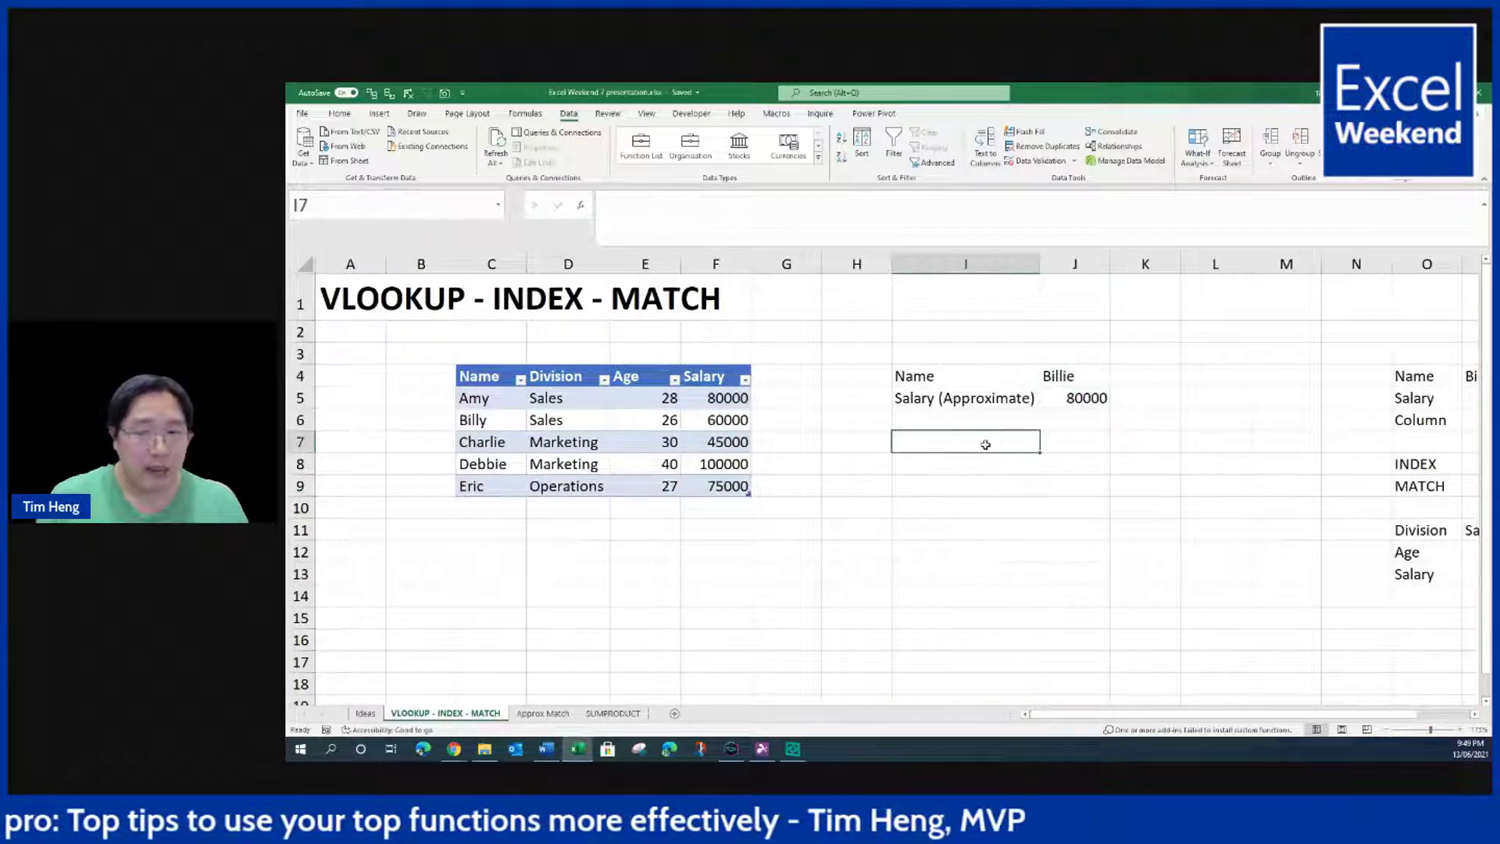
pyautogui.press('Right')
pyautogui.press('Up')
pyautogui.press('Up')
pyautogui.press('Up')
pyautogui.press('Down')
pyautogui.press('F2')
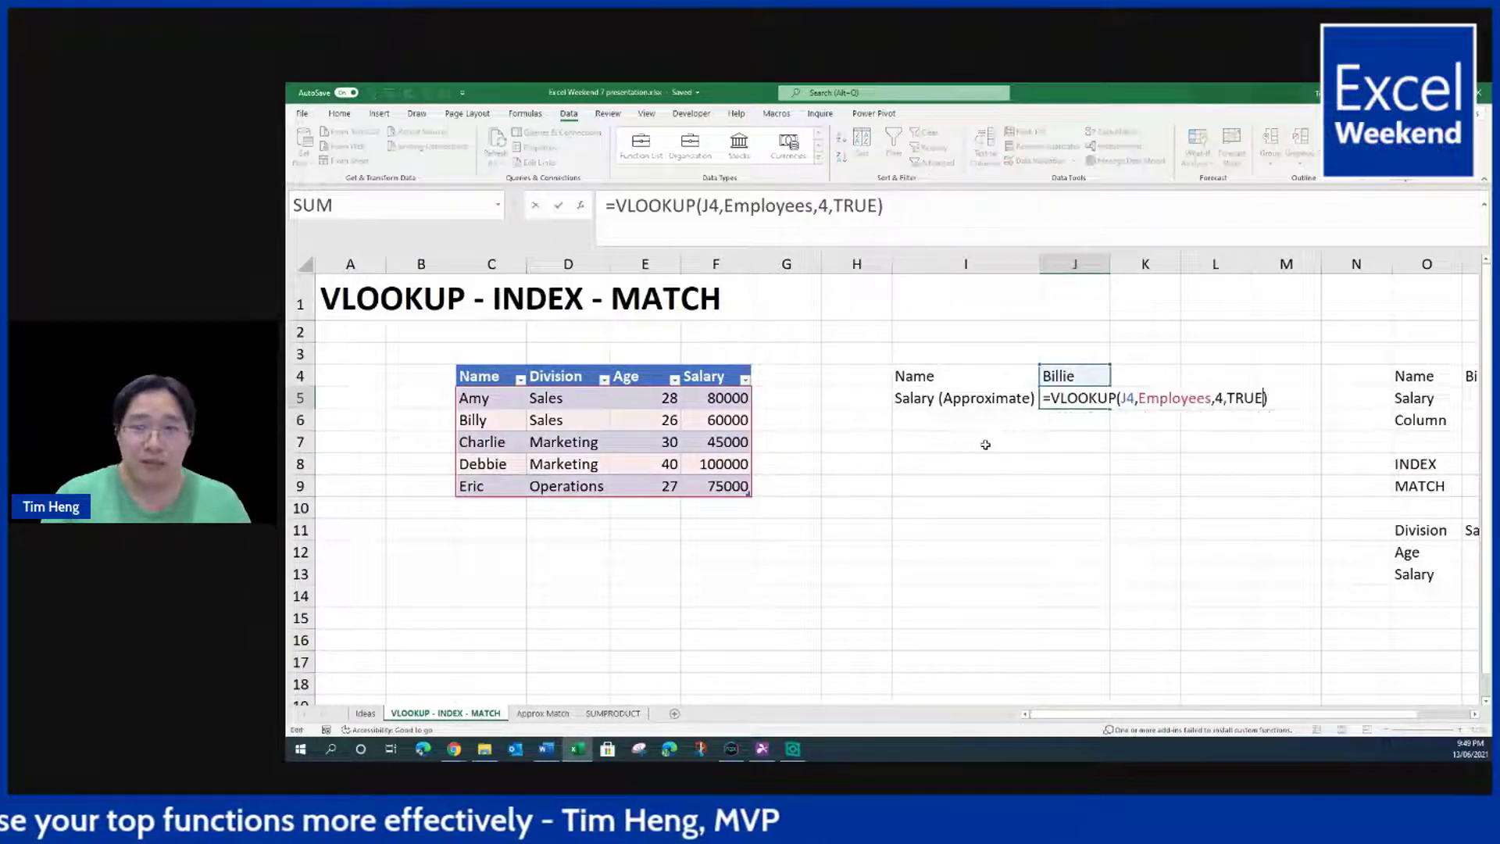
pyautogui.press('BackSpace')
pyautogui.press('BackSpace')
pyautogui.press('BackSpace')
pyautogui.press('BackSpace')
pyautogui.press('BackSpace')
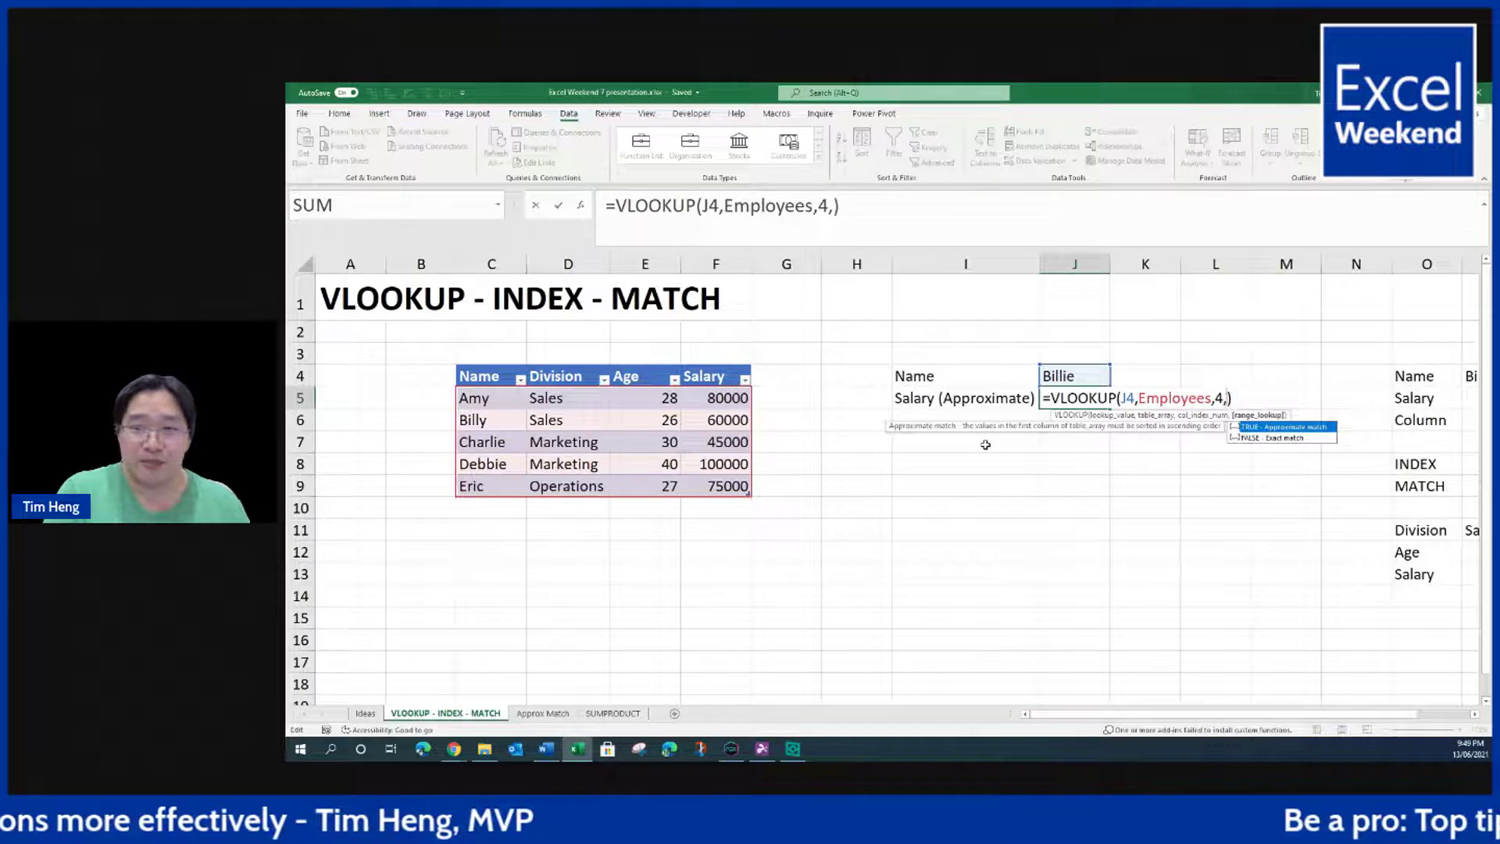
pyautogui.write(',')
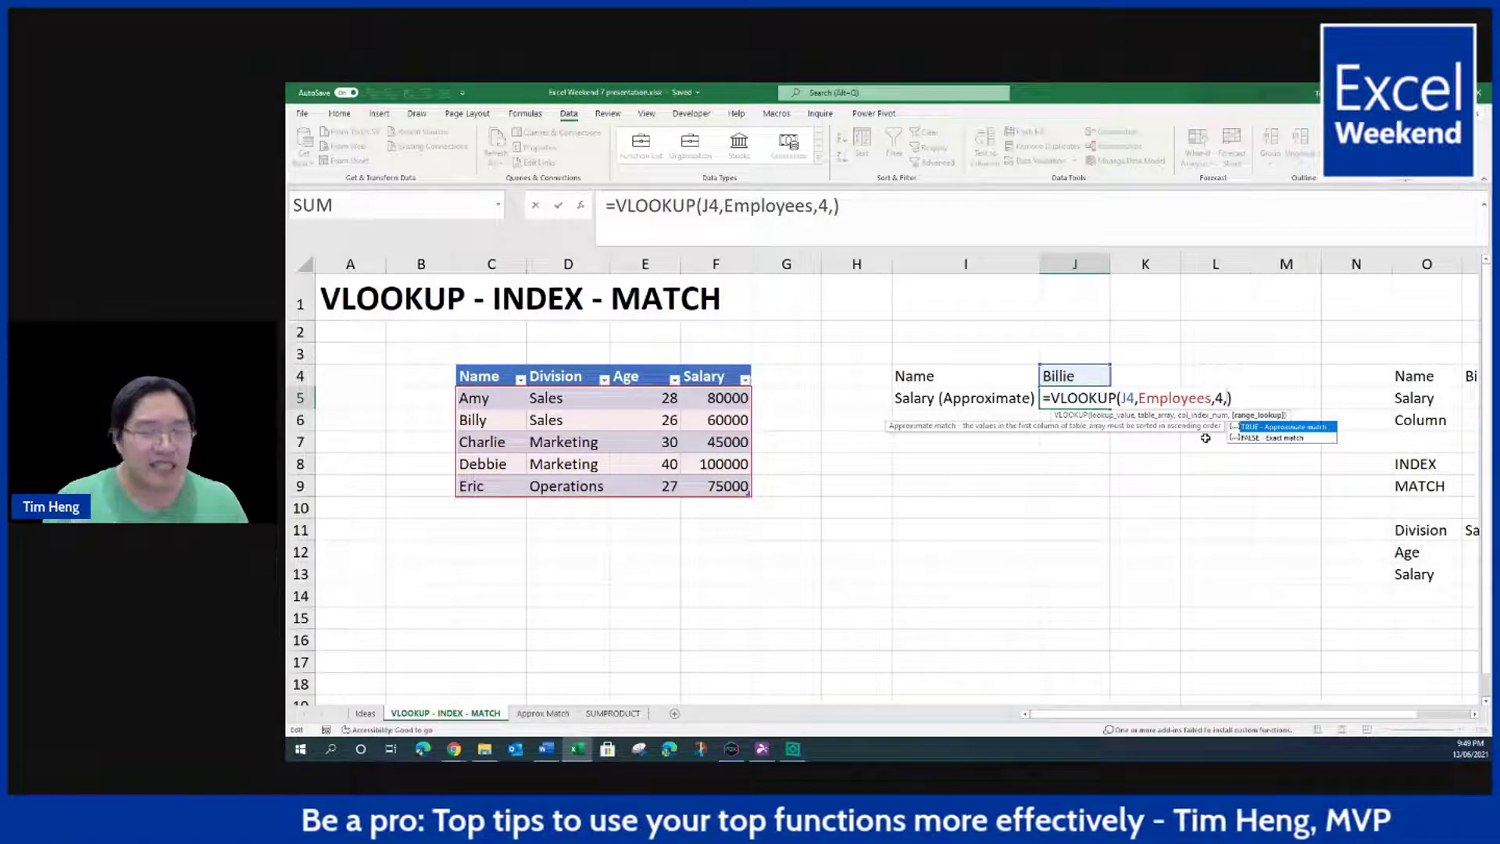
pyautogui.press('Tab')
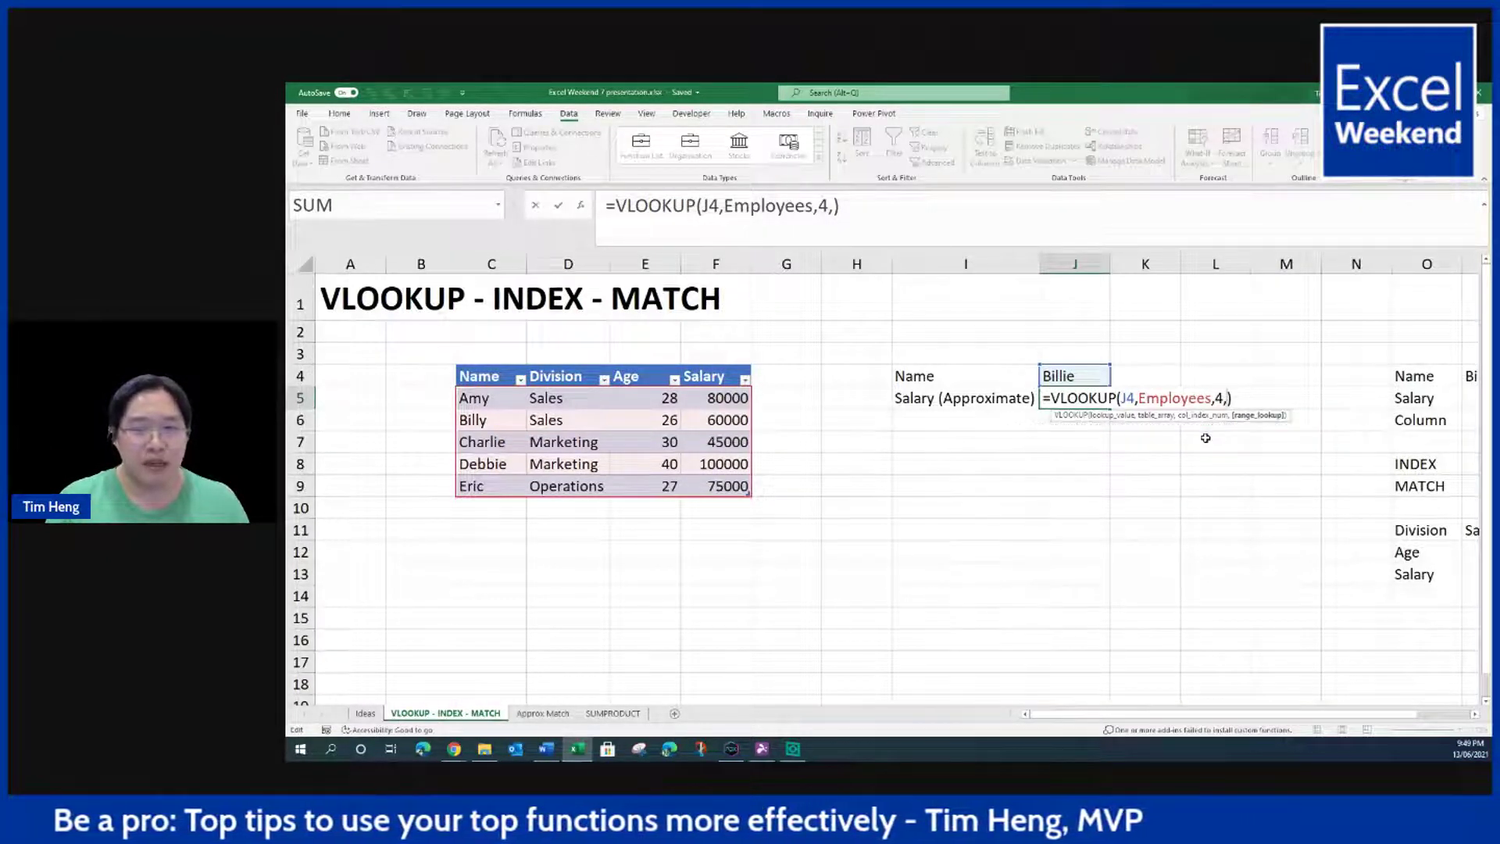
pyautogui.press('Return')
# Step: Try a MATCH in J6 that looks up J4 in Employees[Name] to show the match type options
pyautogui.write('=MATCH(')
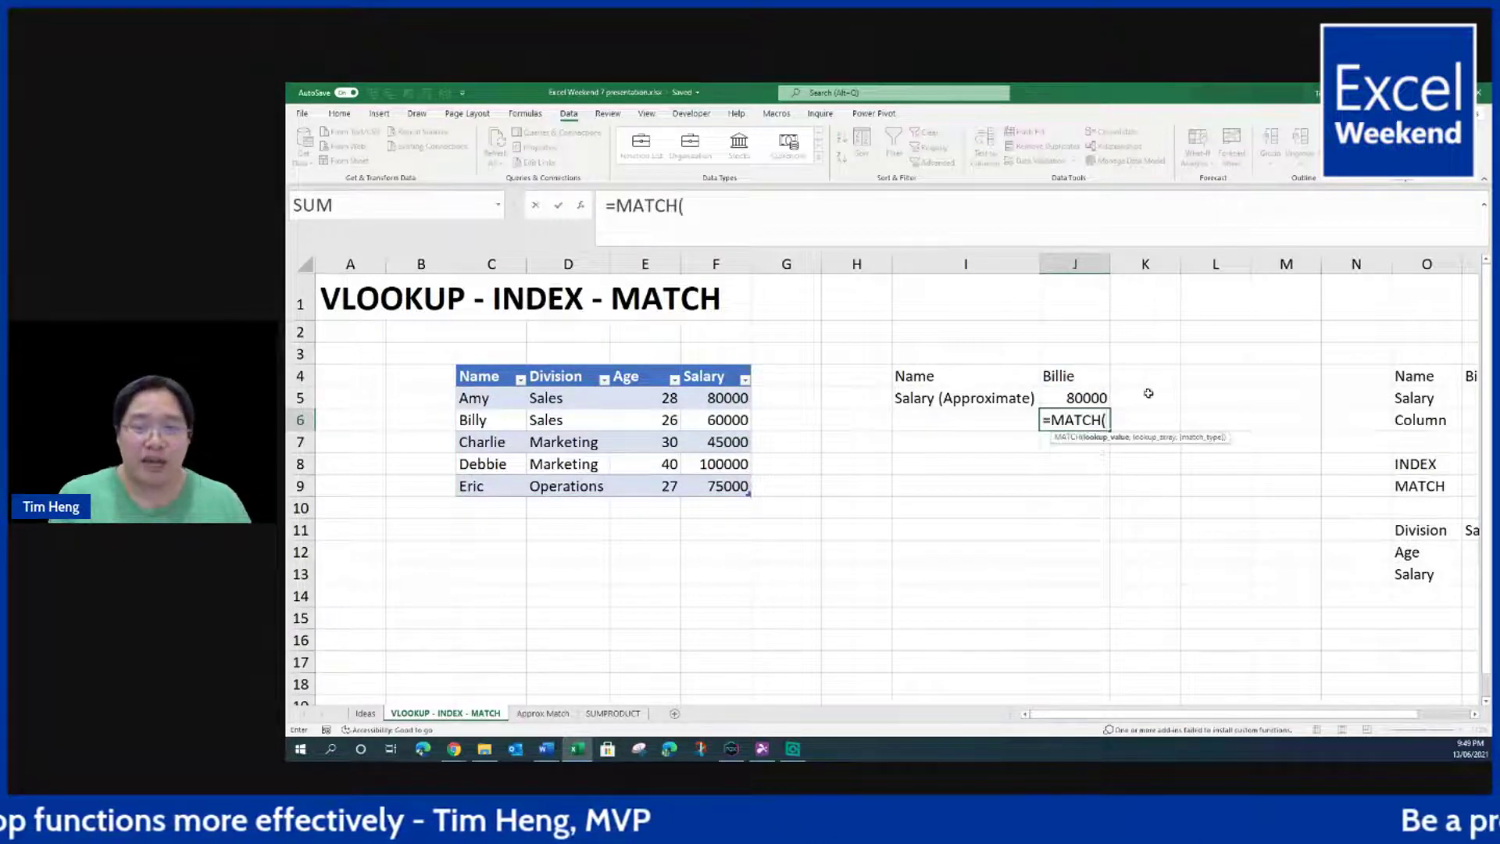
pyautogui.click(1097, 378)
pyautogui.write(',')
pyautogui.click(419, 400)
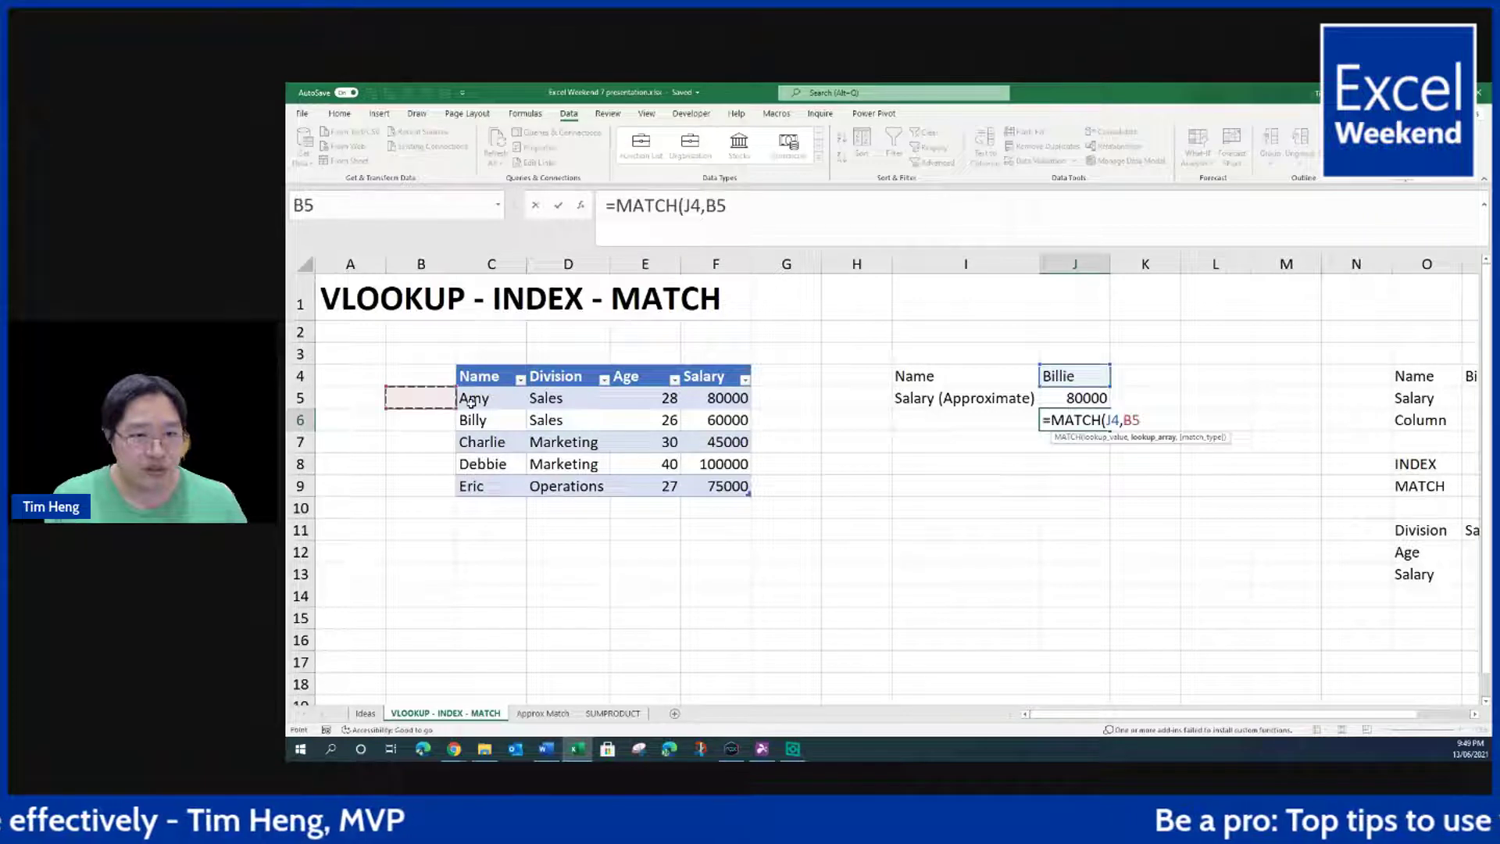
pyautogui.click(468, 402)
pyautogui.hotkey('ctrl', 'space')
pyautogui.write(',')
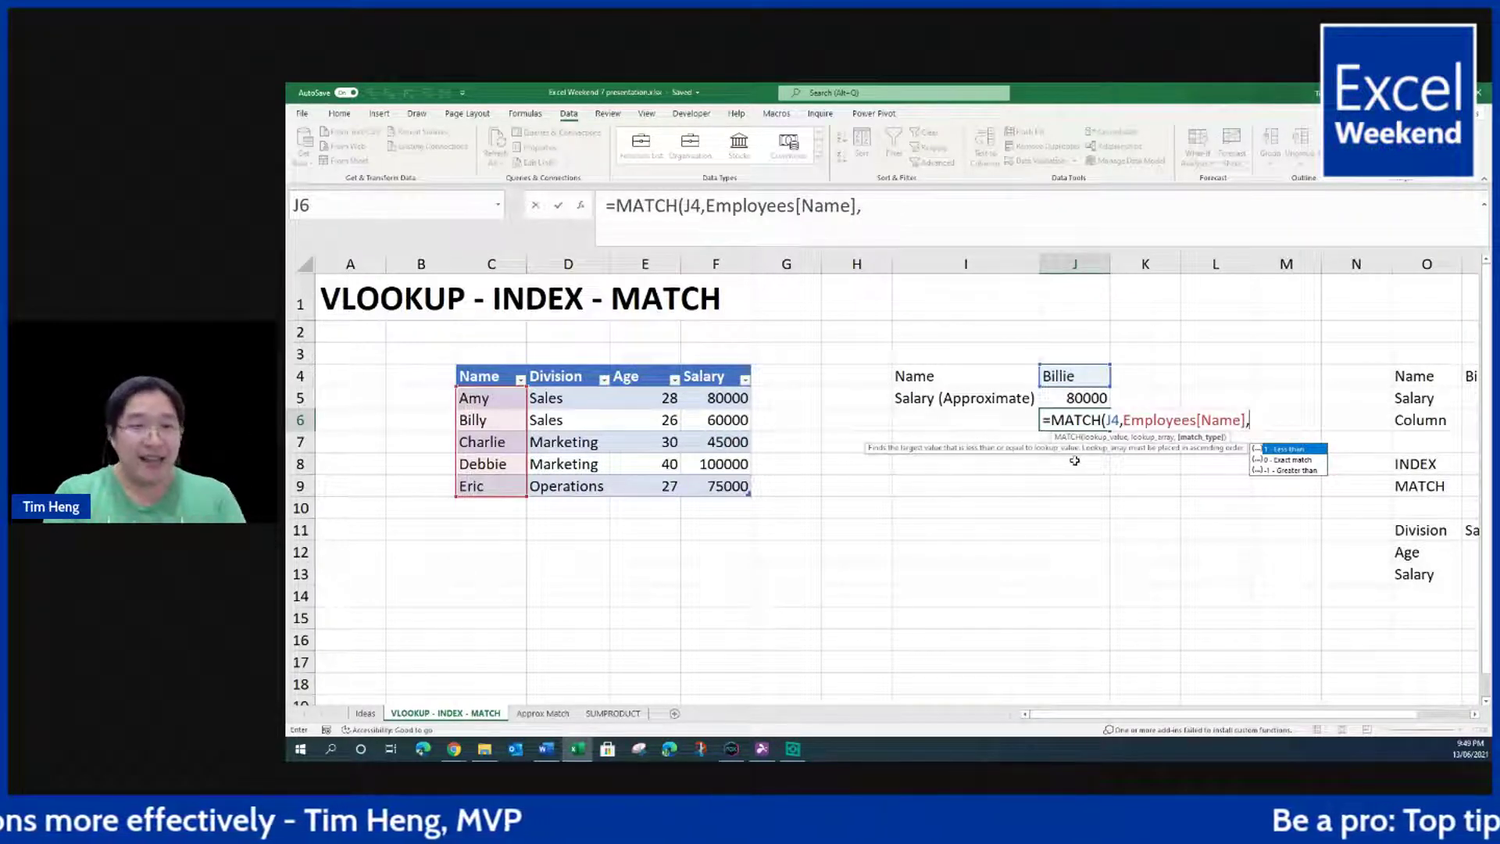
pyautogui.click(975, 492)
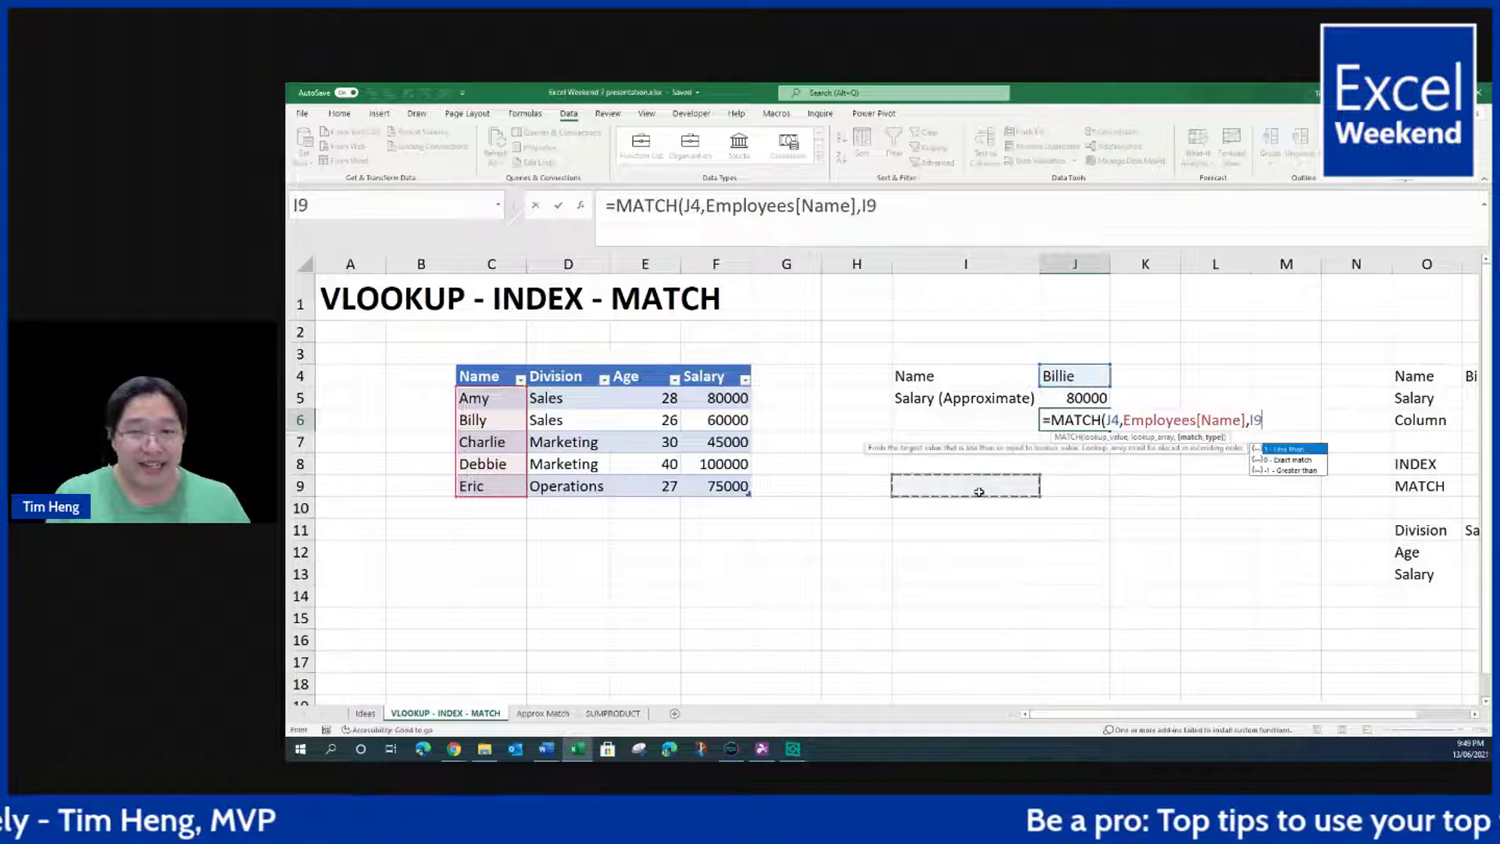
pyautogui.write('Bil')
pyautogui.press('Escape')
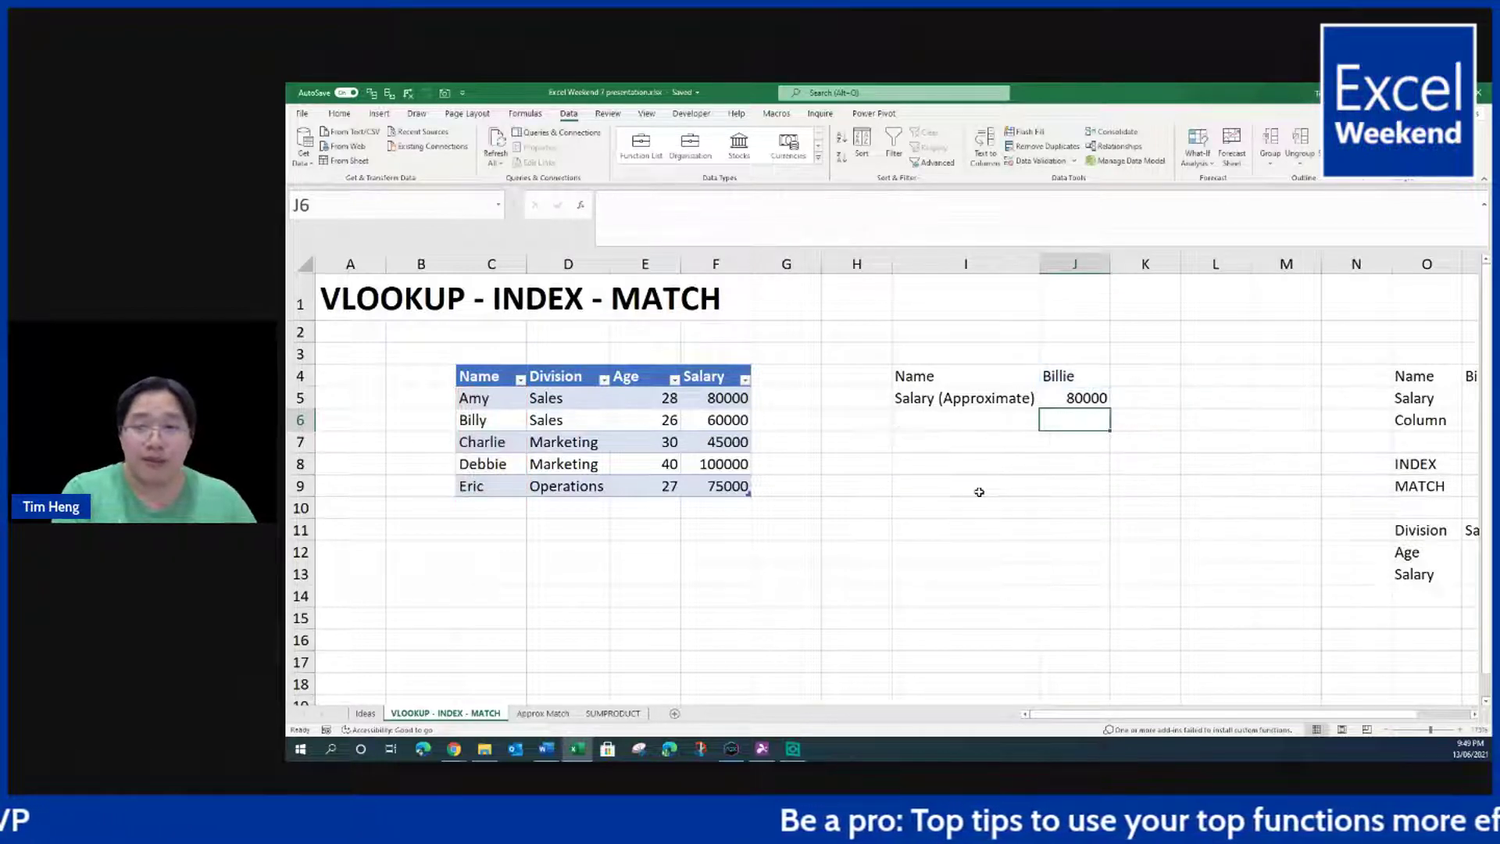
# Step: List the first employee's name, the J4 spelling and the second employee's name in alphabetical order in I8:I10
pyautogui.click(979, 492)
pyautogui.write('Billie')
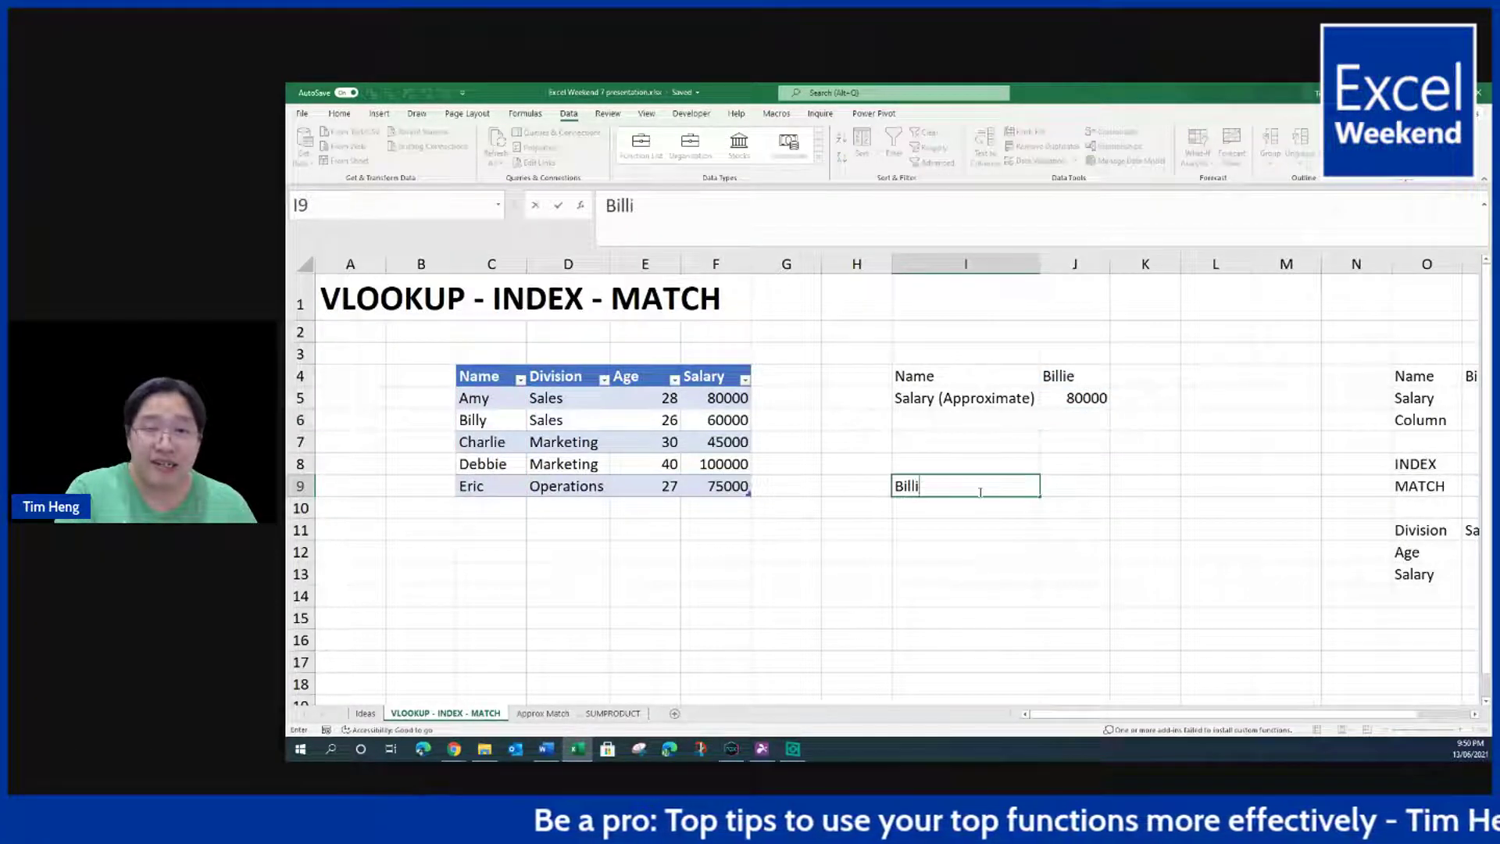
pyautogui.press('Return')
pyautogui.press('Up')
pyautogui.press('Up')
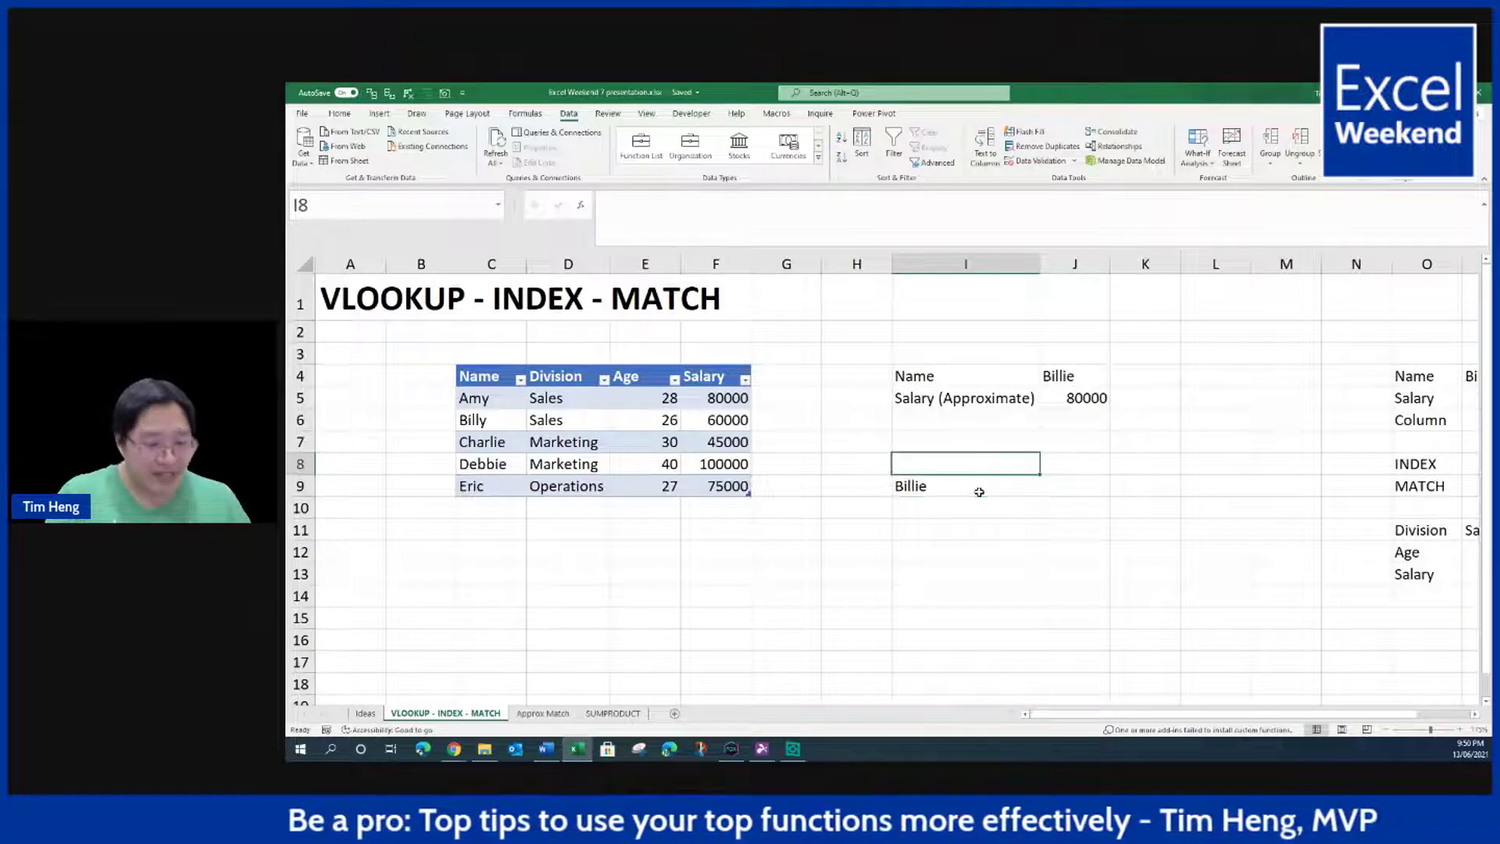
pyautogui.write('Amy')
pyautogui.press('Return')
pyautogui.press('Return')
pyautogui.write('Billy')
pyautogui.press('Return')
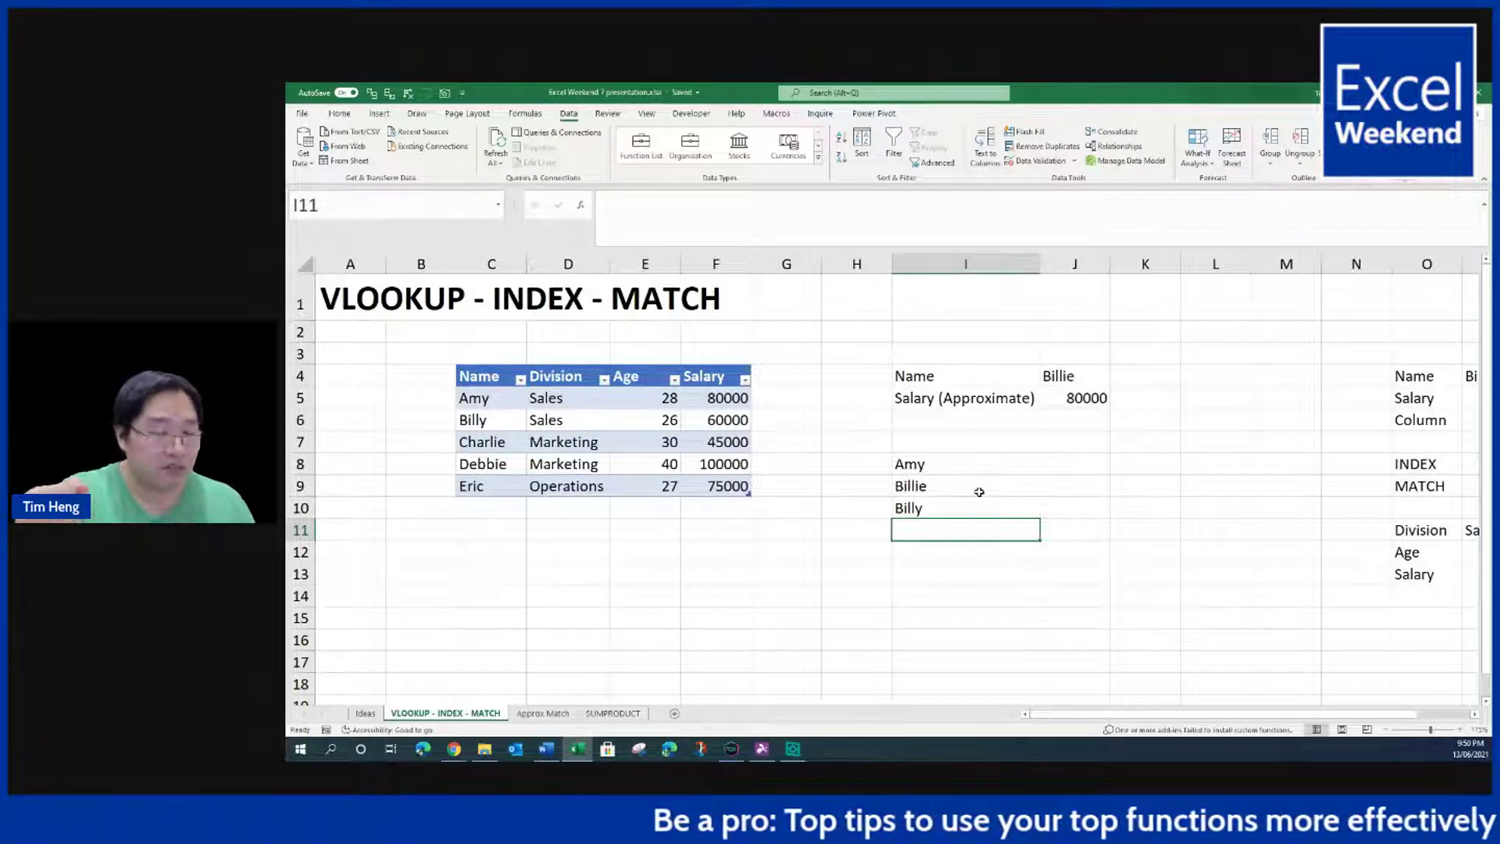
# Step: Review the sorted sample names, clear them from I8:I10 and return to the J5 lookup
pyautogui.click(1000, 494)
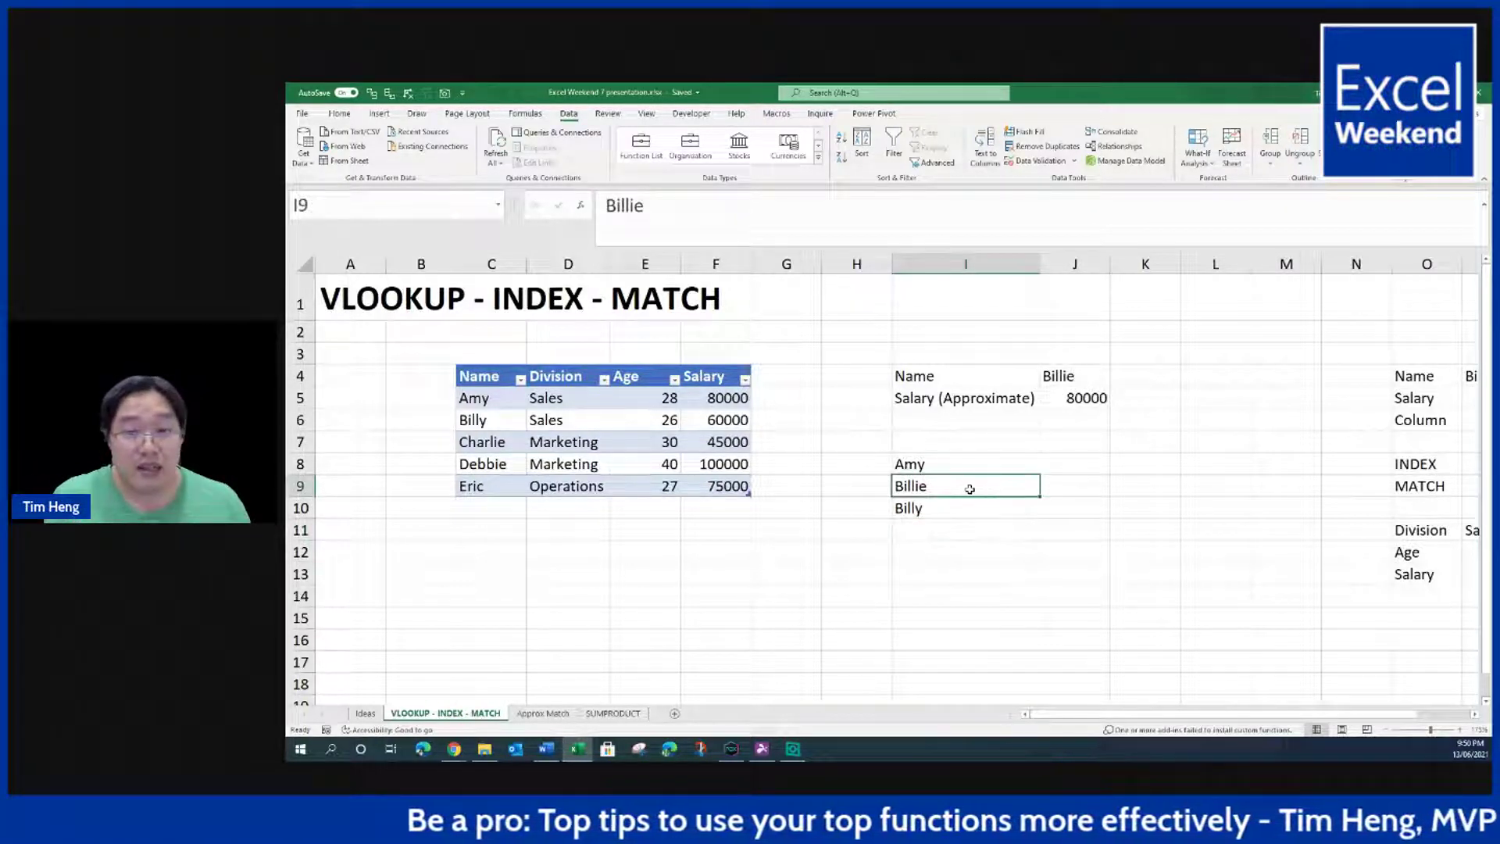
pyautogui.click(936, 464)
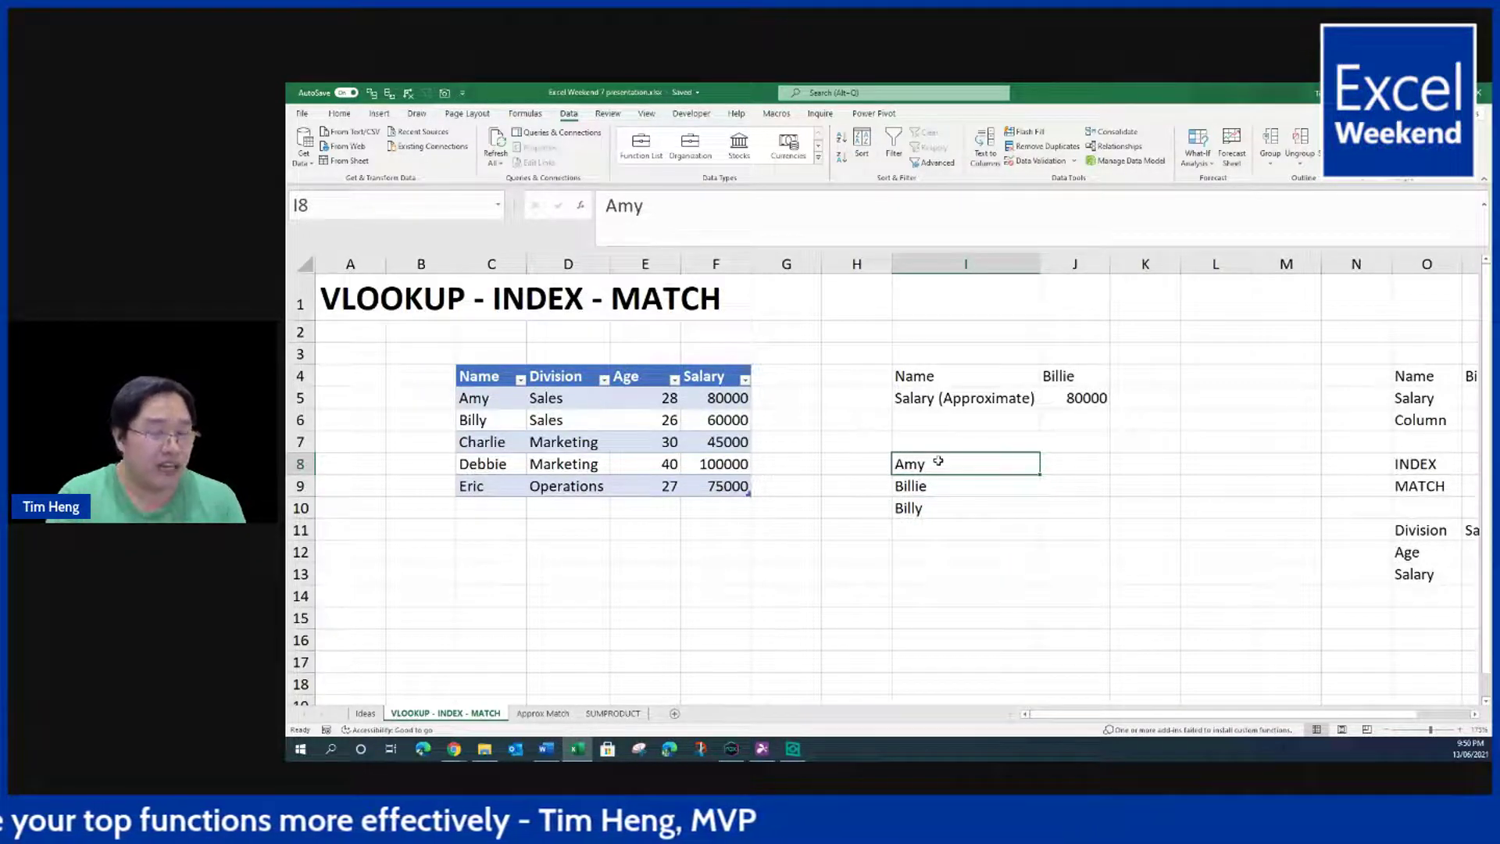
pyautogui.hotkey('ctrl', 'shift', 'Down')
pyautogui.press('Delete')
pyautogui.hotkey('ctrl', 'Up')
pyautogui.press('Right')
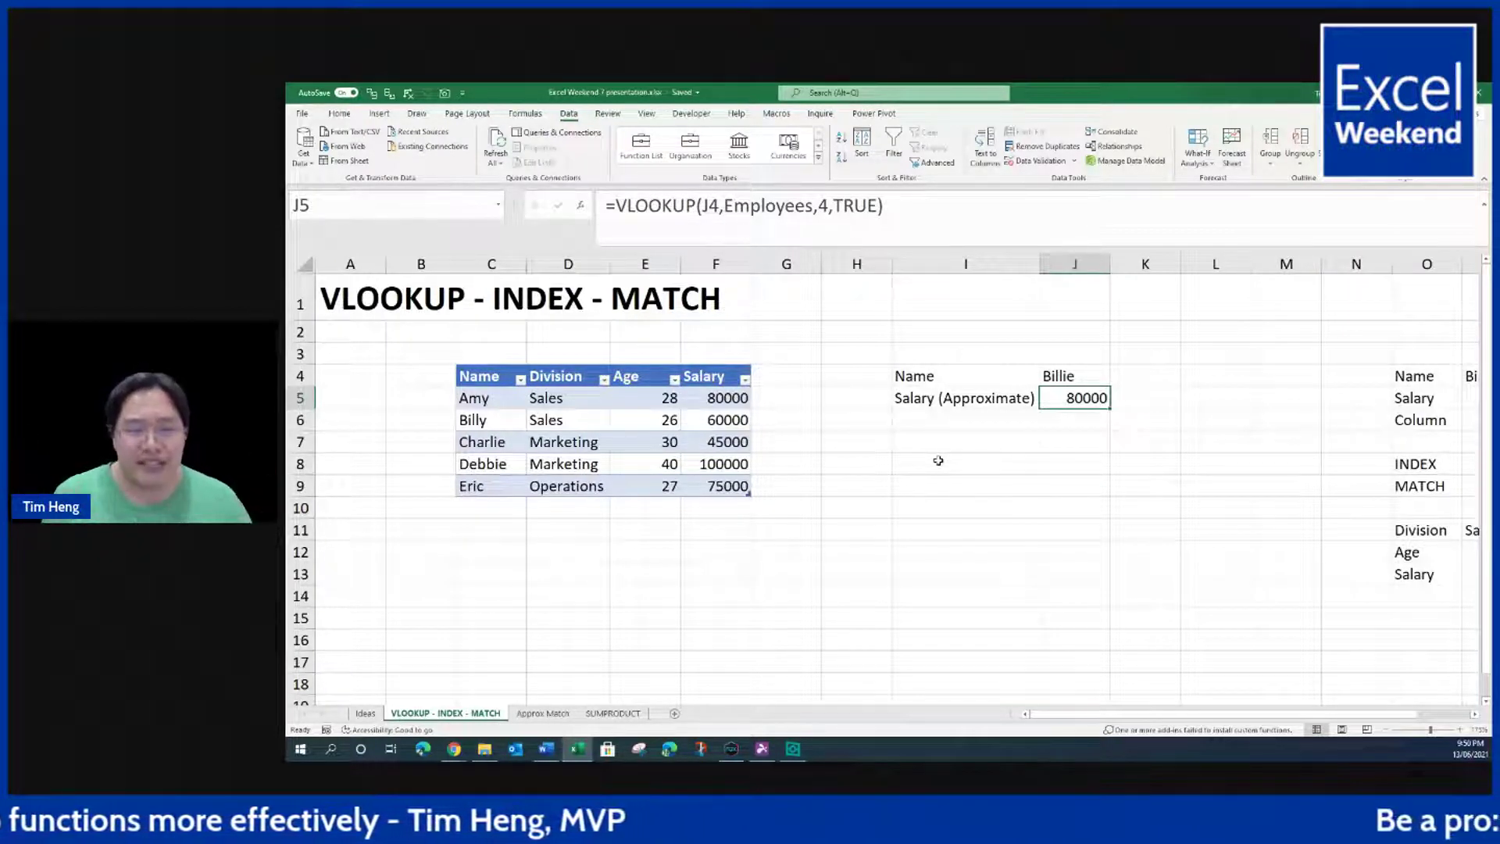
# Step: Examine the Approx Match sheet's banking example: the input date formula in C6, the transaction table and the Balance cell
pyautogui.click(545, 713)
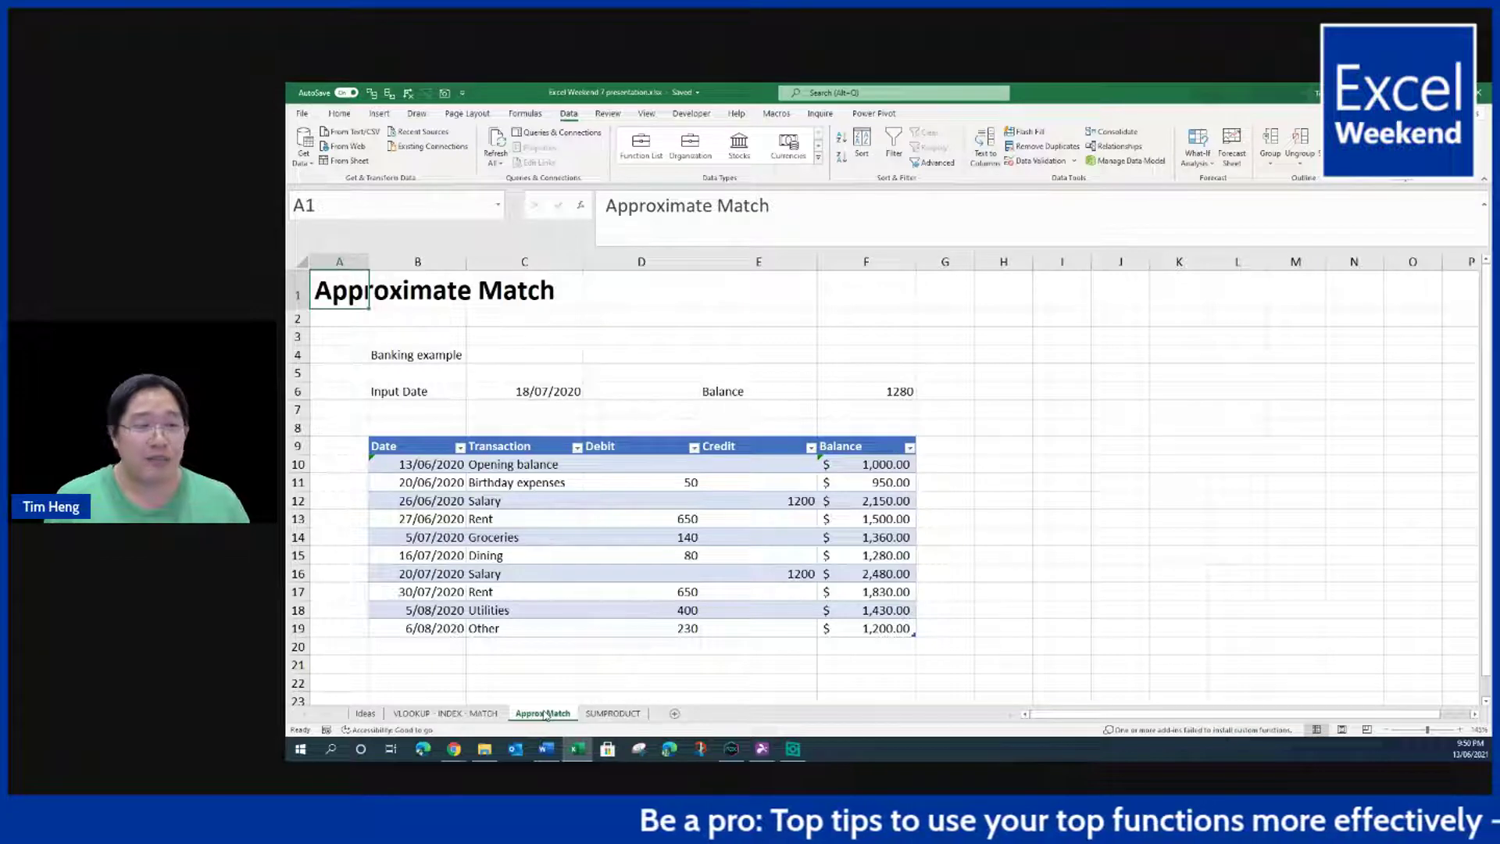
pyautogui.click(533, 394)
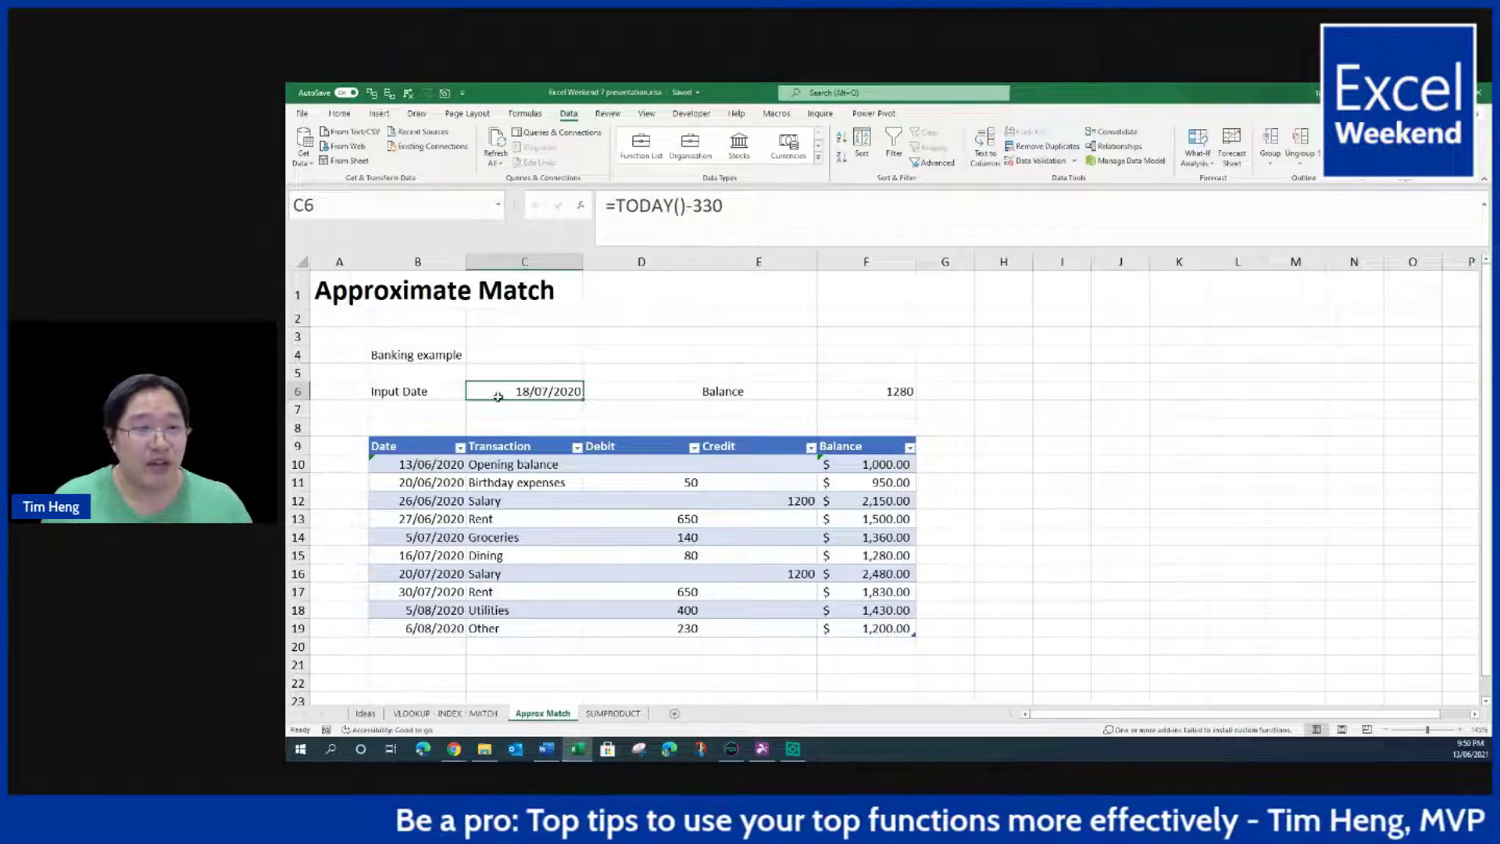
pyautogui.press('F2')
pyautogui.press('Escape')
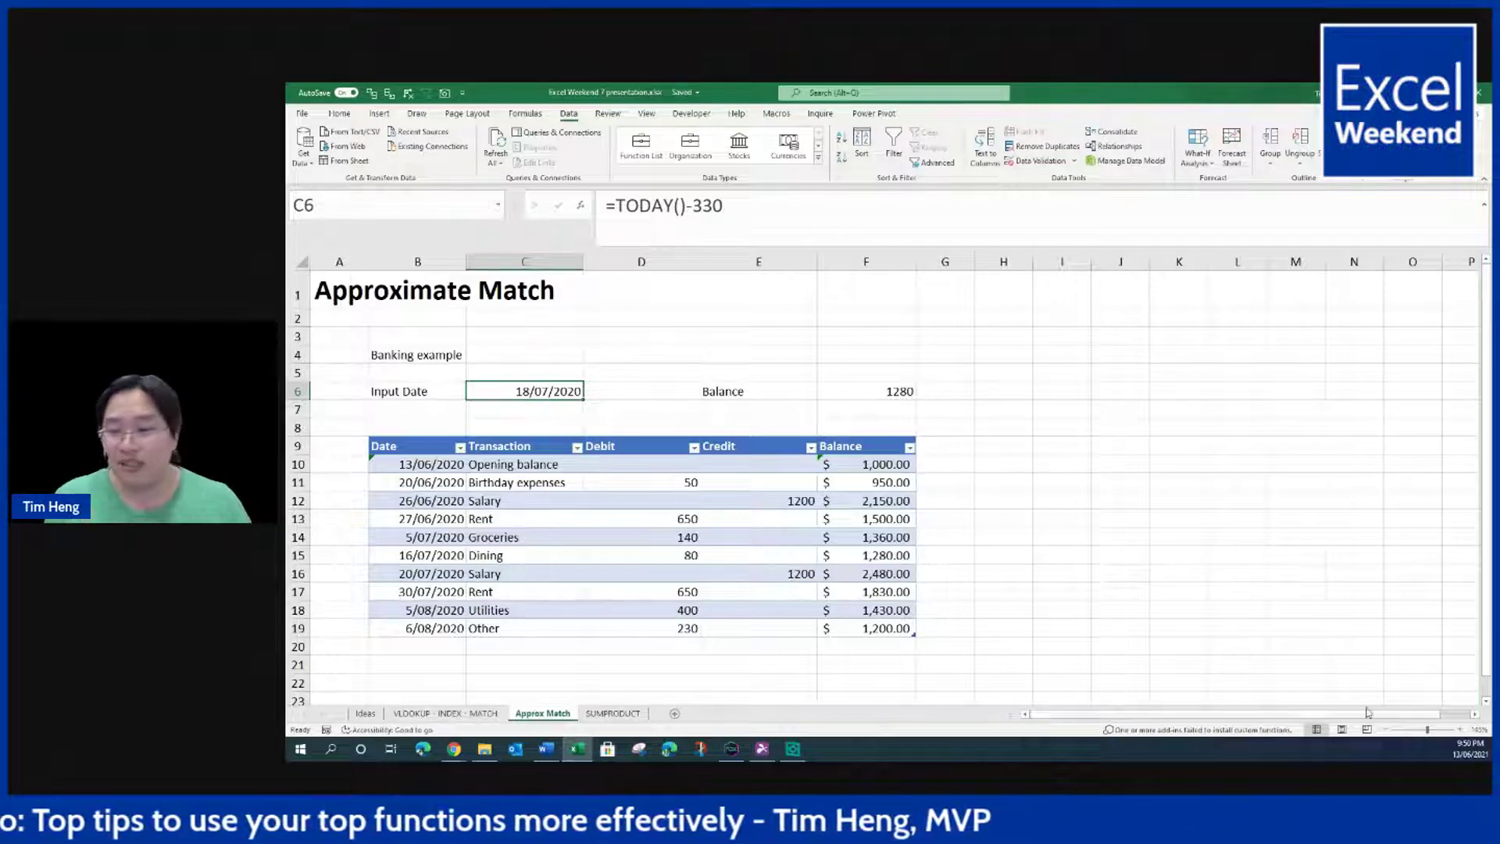
pyautogui.click(432, 500)
pyautogui.moveTo(444, 462); pyautogui.dragTo(968, 617)
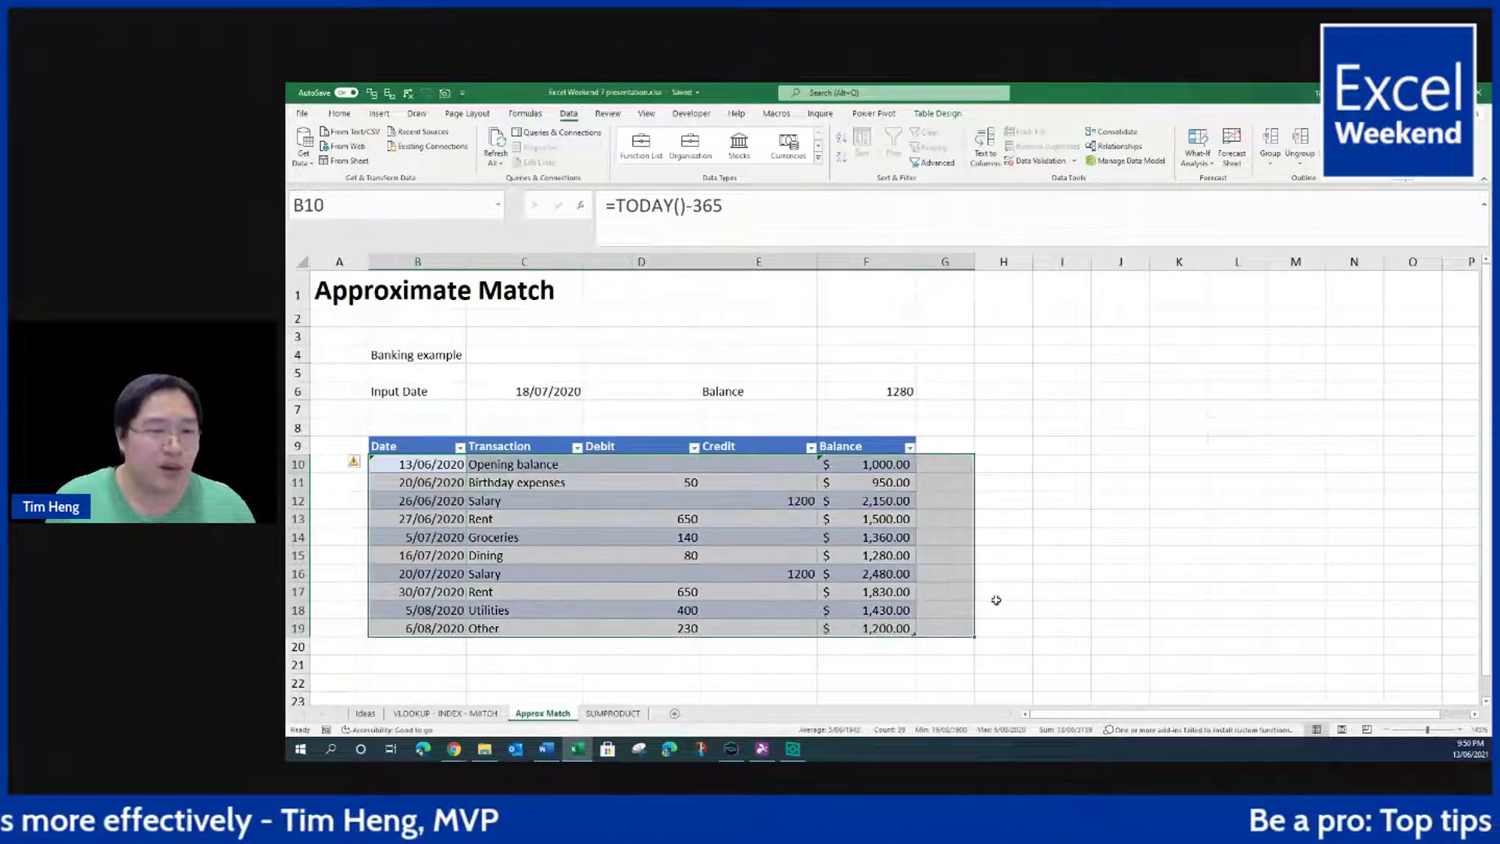
pyautogui.click(636, 536)
pyautogui.click(847, 391)
pyautogui.click(522, 391)
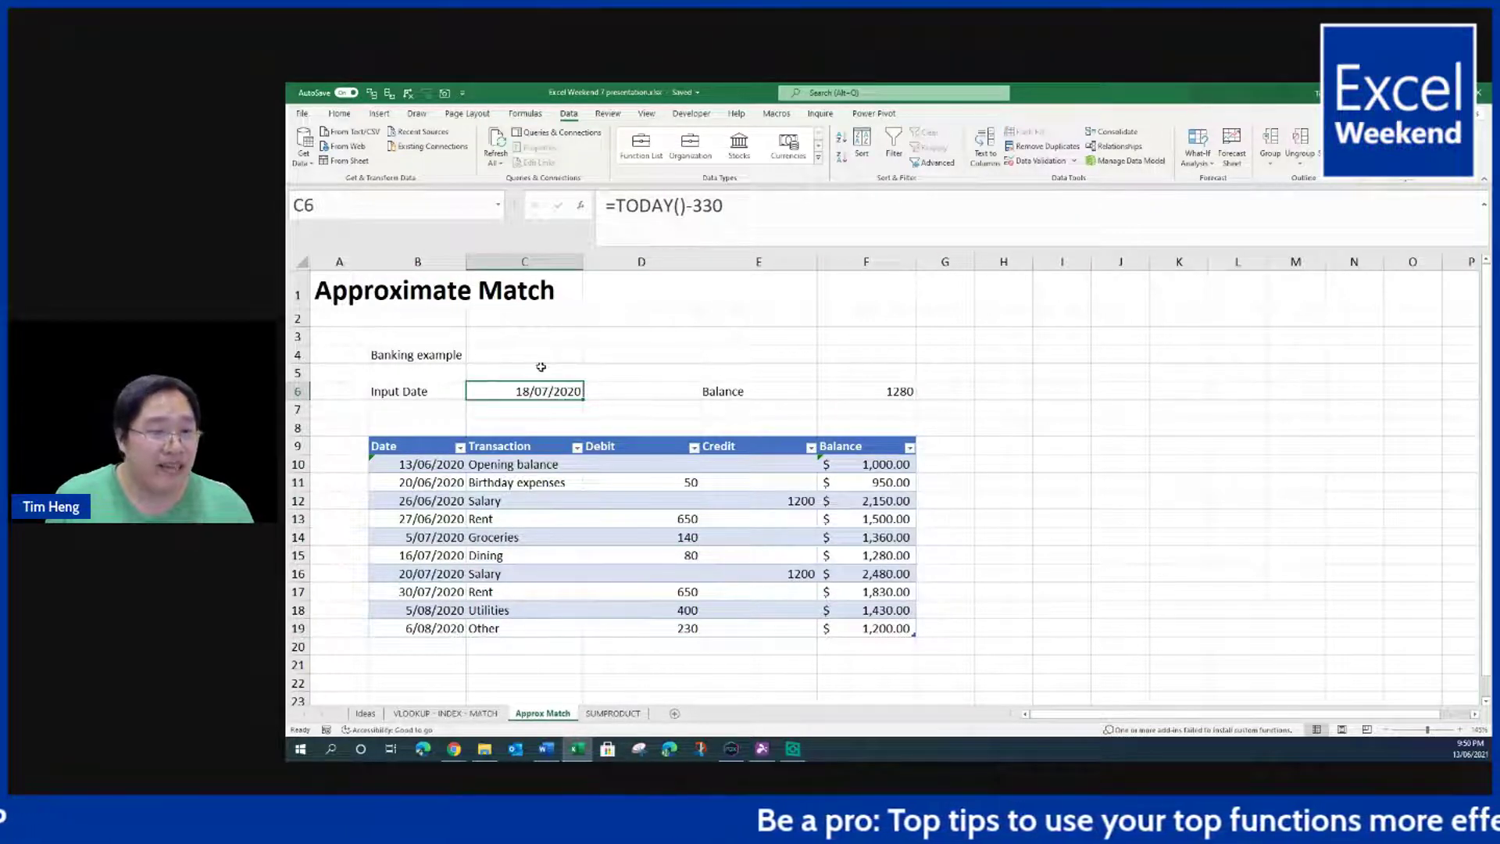
# Step: Examine the transaction table's Date column, comparing the Dining row with the Salary row below it around the input date
pyautogui.moveTo(451, 462); pyautogui.dragTo(445, 637)
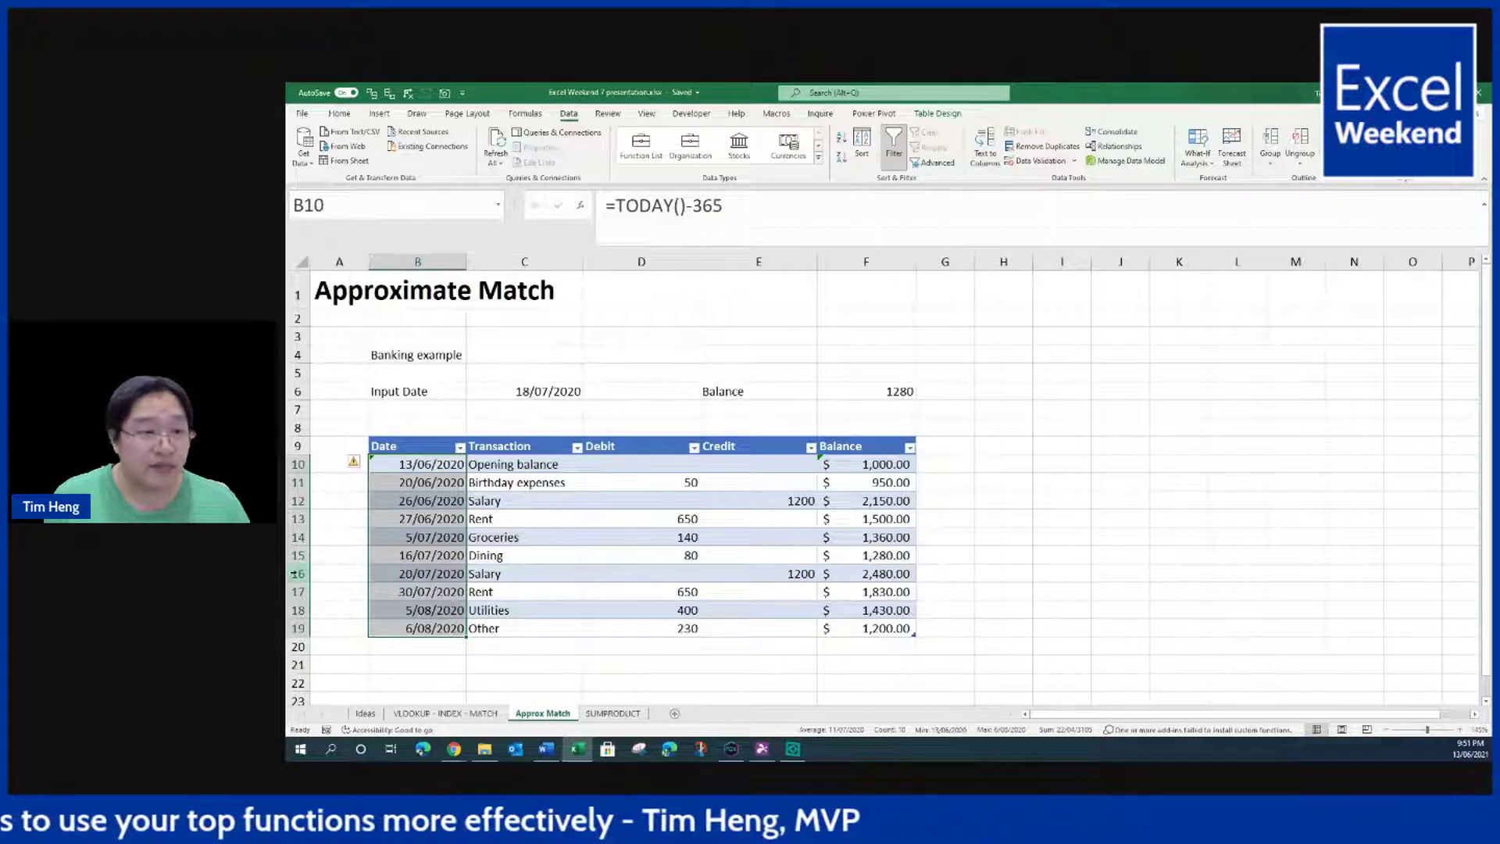
pyautogui.moveTo(300, 555); pyautogui.dragTo(300, 573)
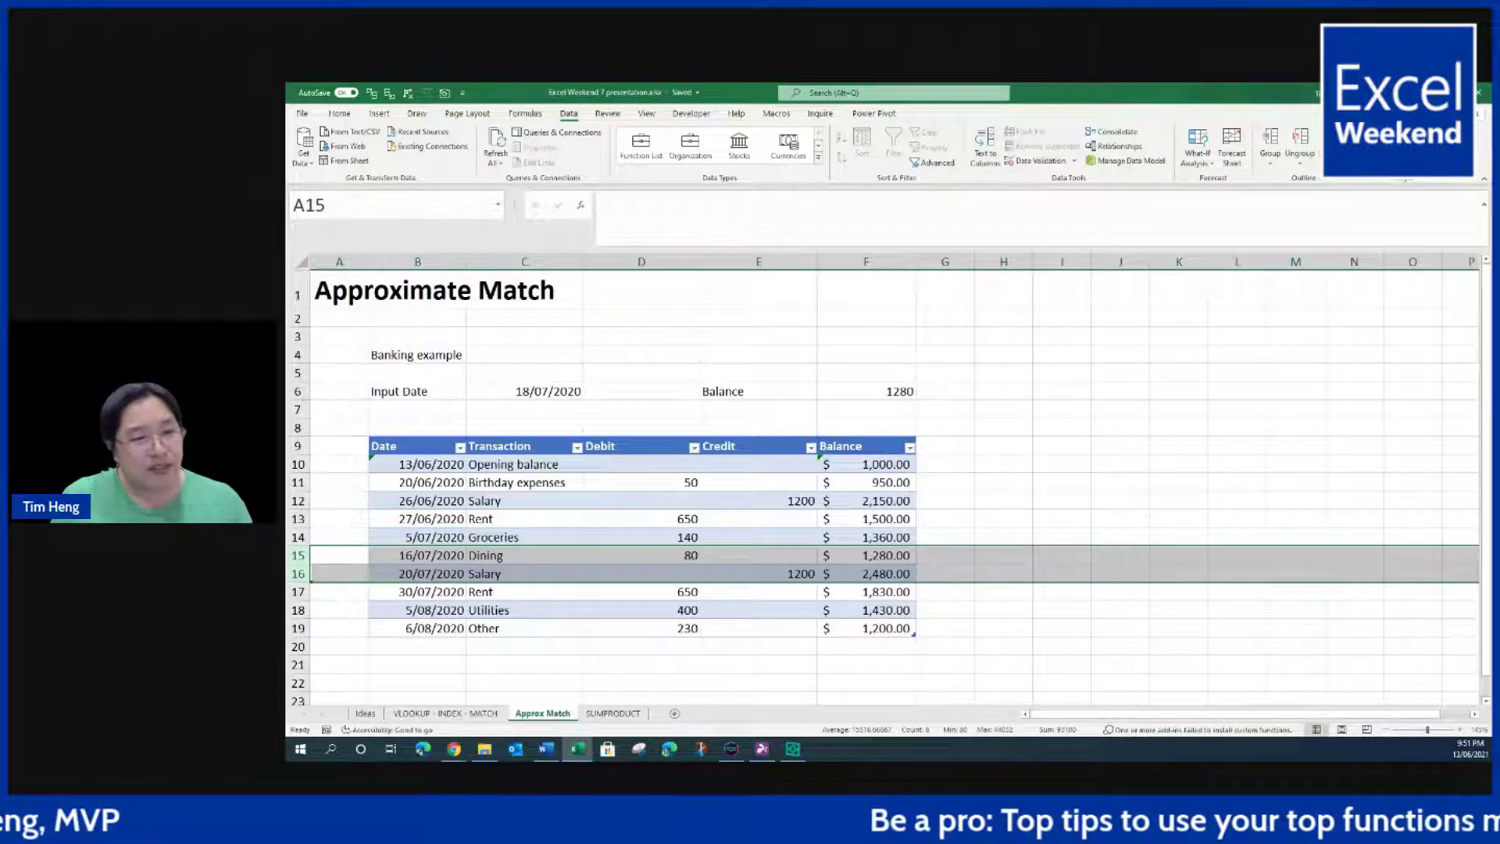
pyautogui.click(298, 555)
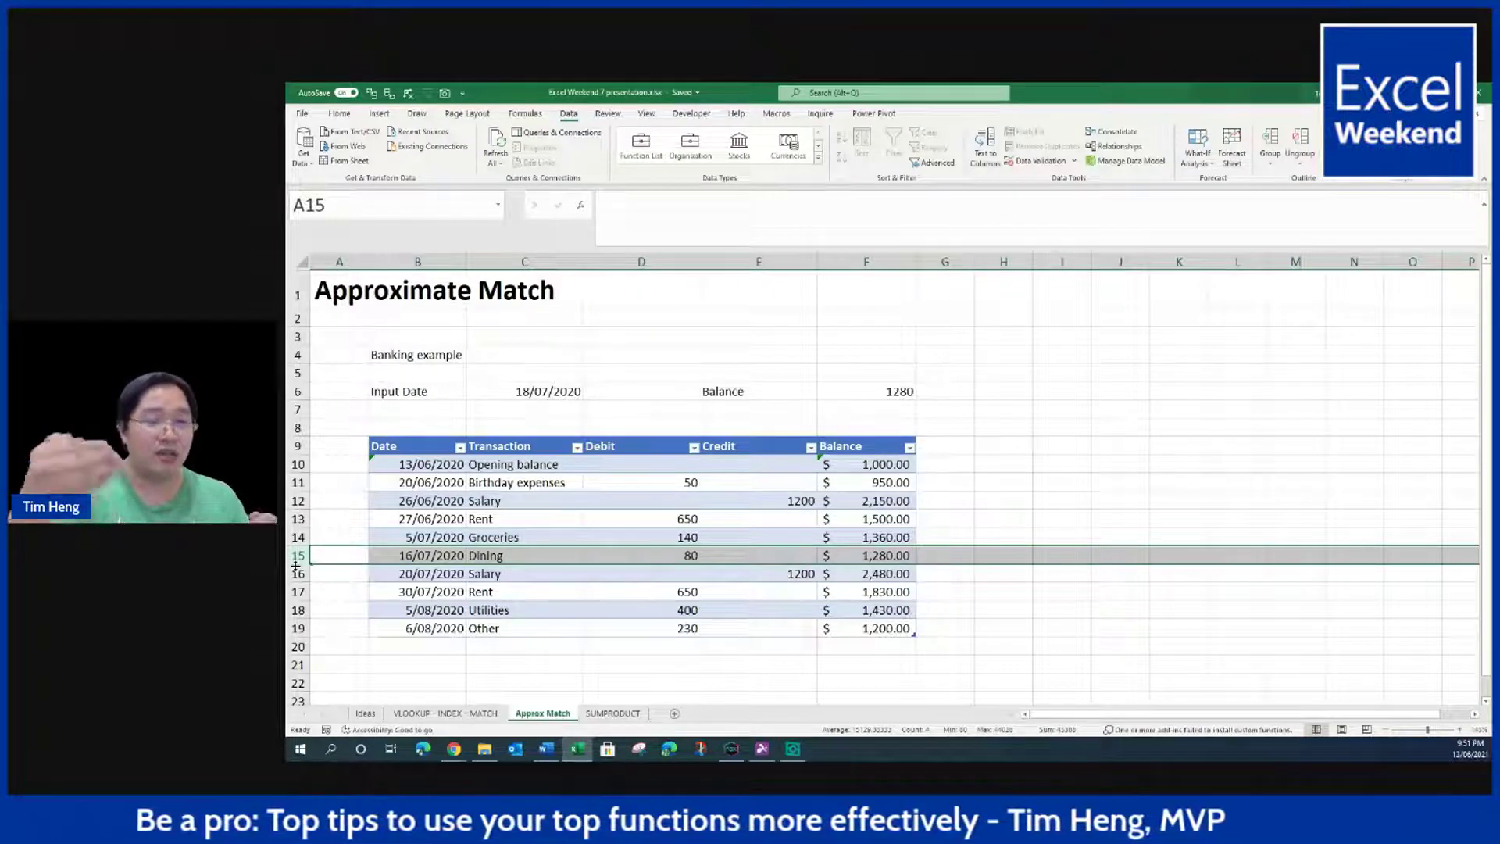
pyautogui.click(297, 574)
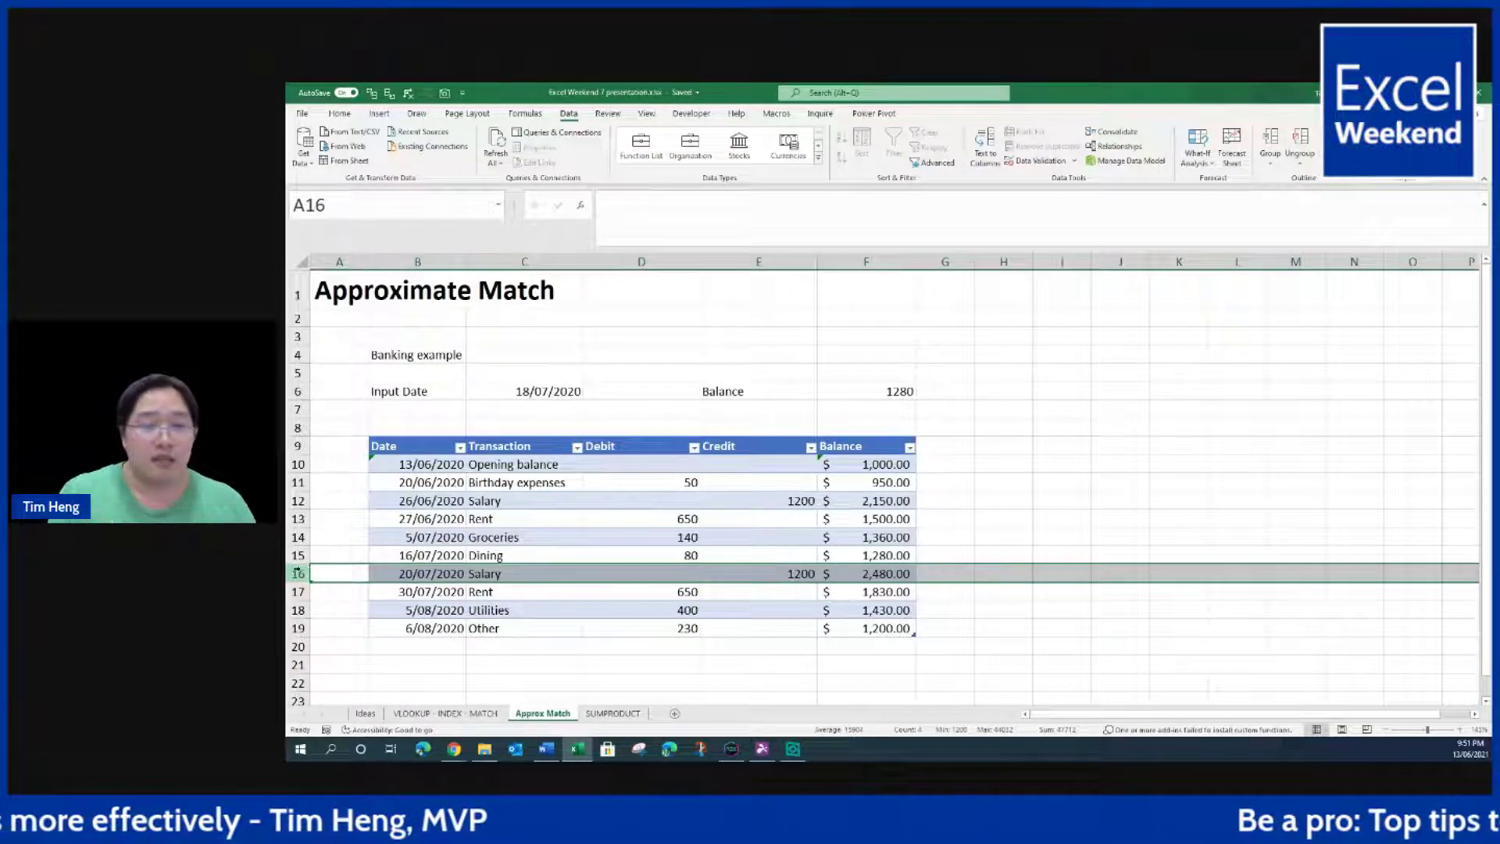
pyautogui.moveTo(436, 556); pyautogui.dragTo(434, 570)
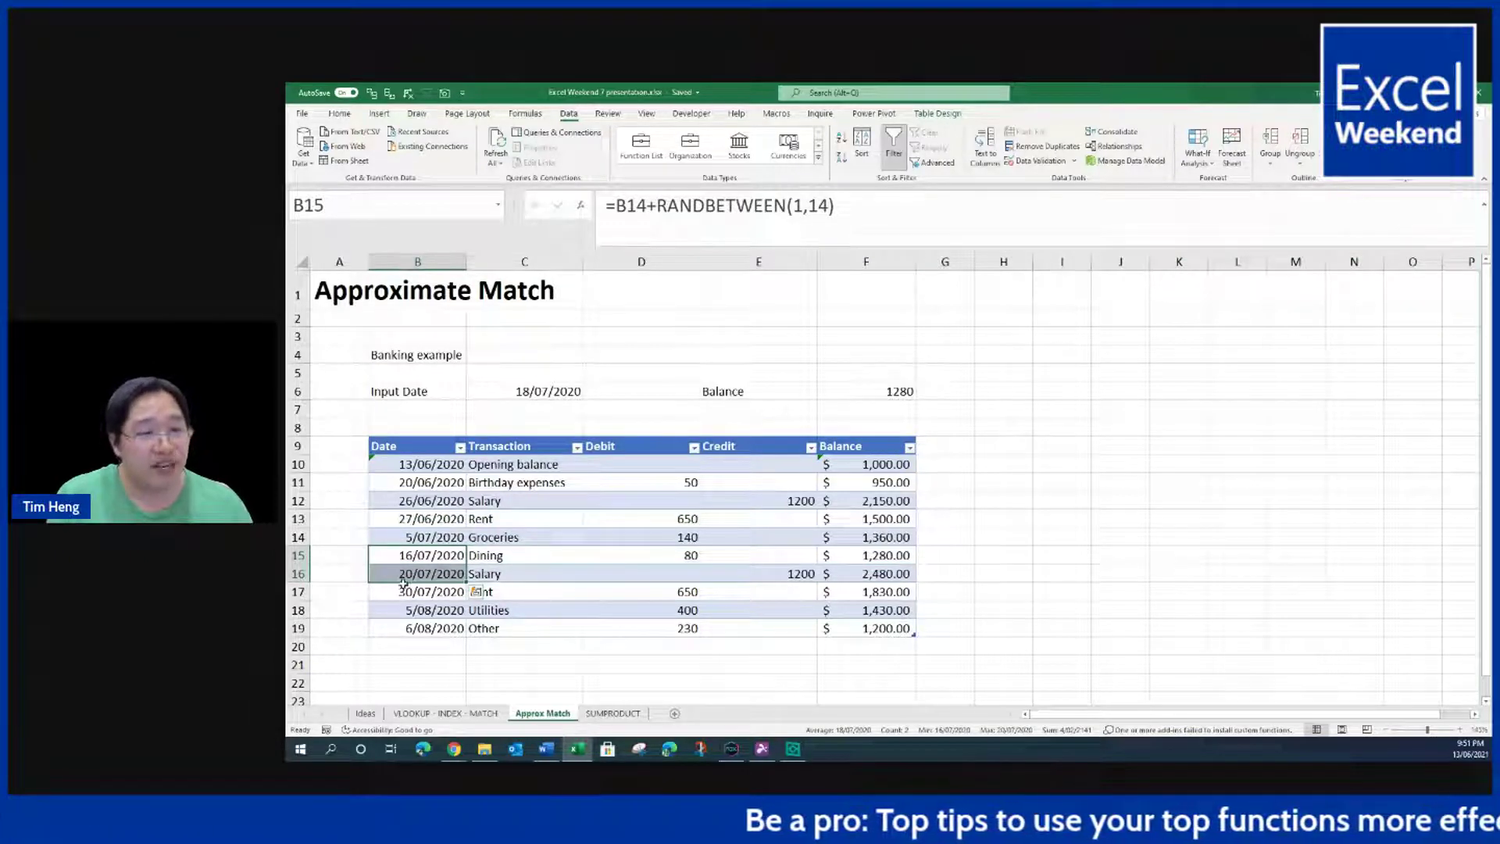
pyautogui.click(300, 555)
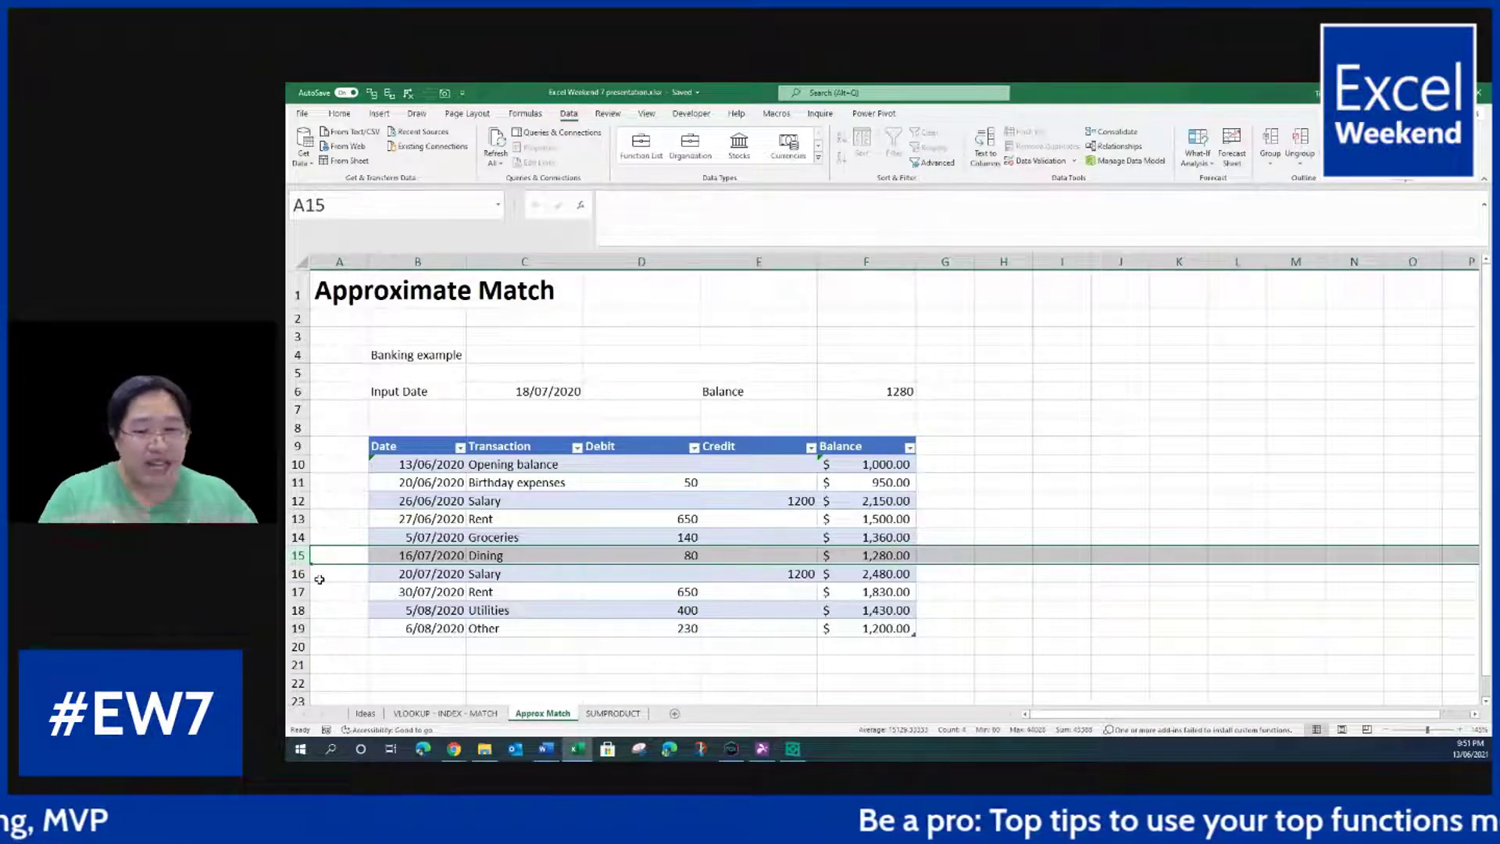
# Step: Review the Approximate Match, INDEX(MATCH) and INDEX (0) entries in the Ideas sheet's list of functions
pyautogui.click(367, 715)
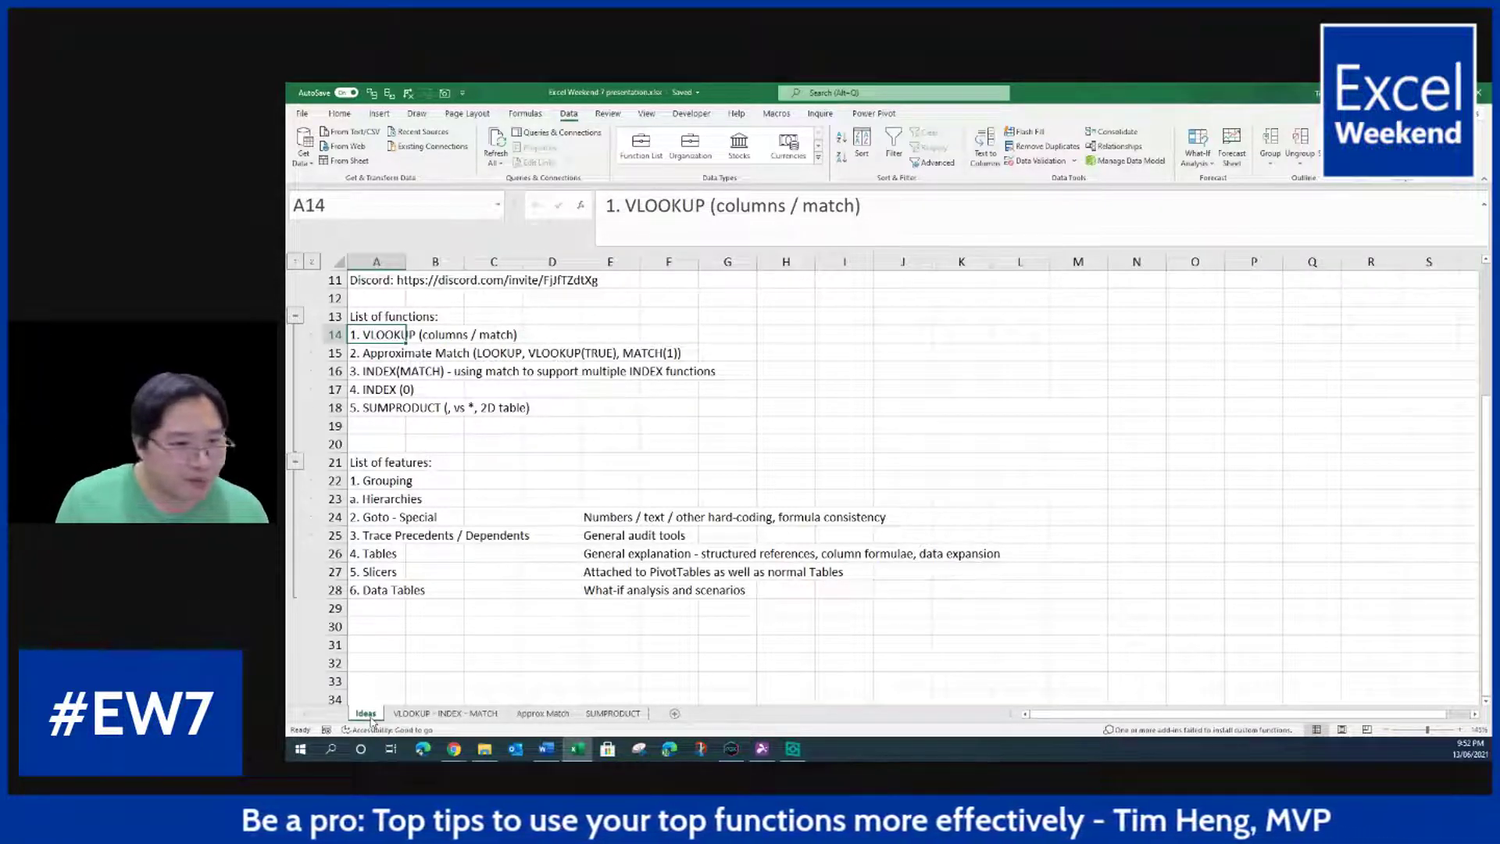
pyautogui.click(348, 353)
pyautogui.click(348, 373)
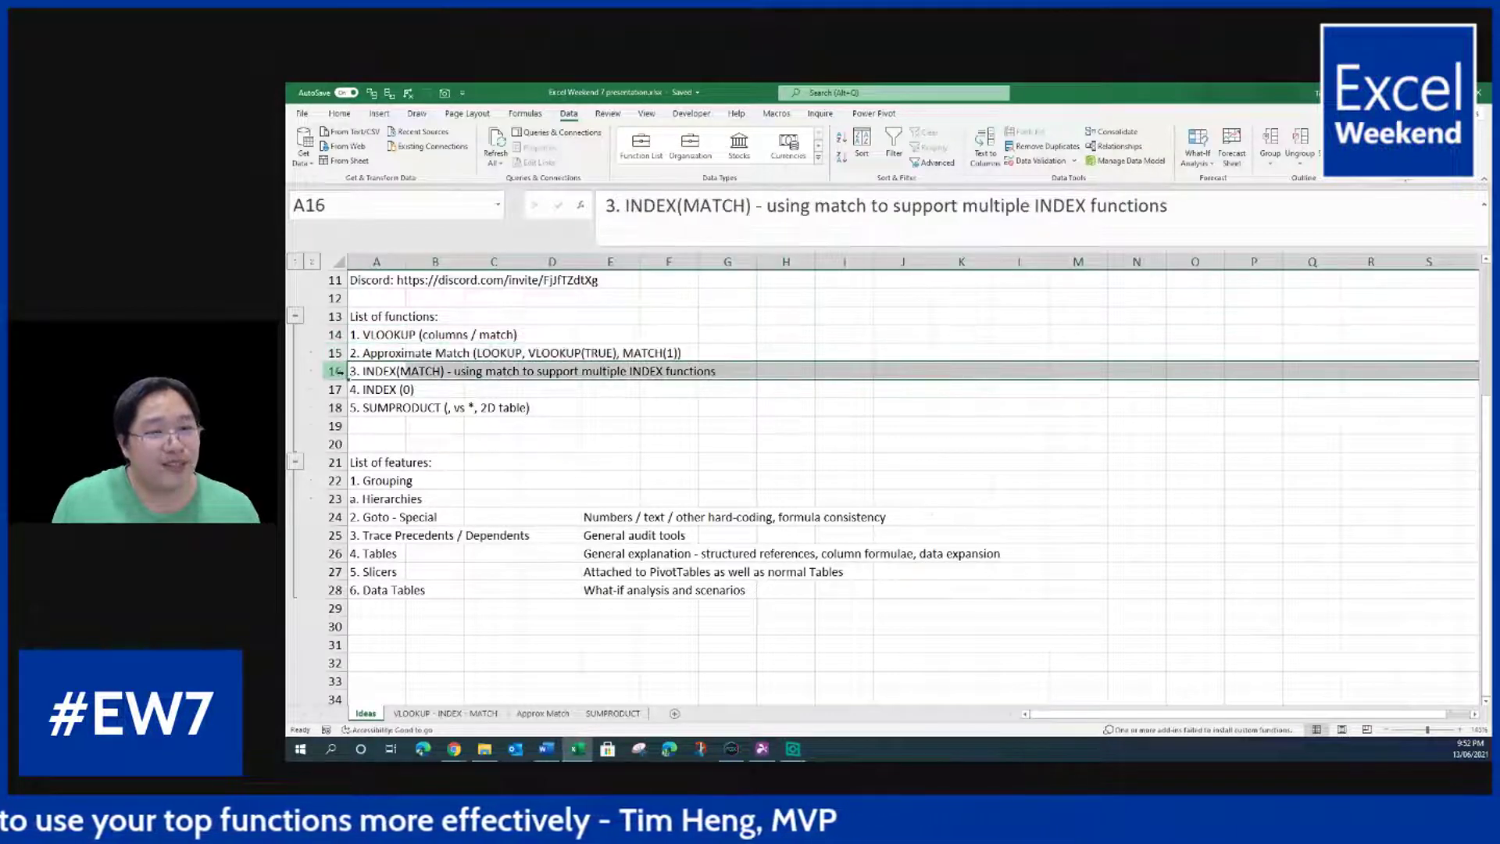
pyautogui.click(339, 389)
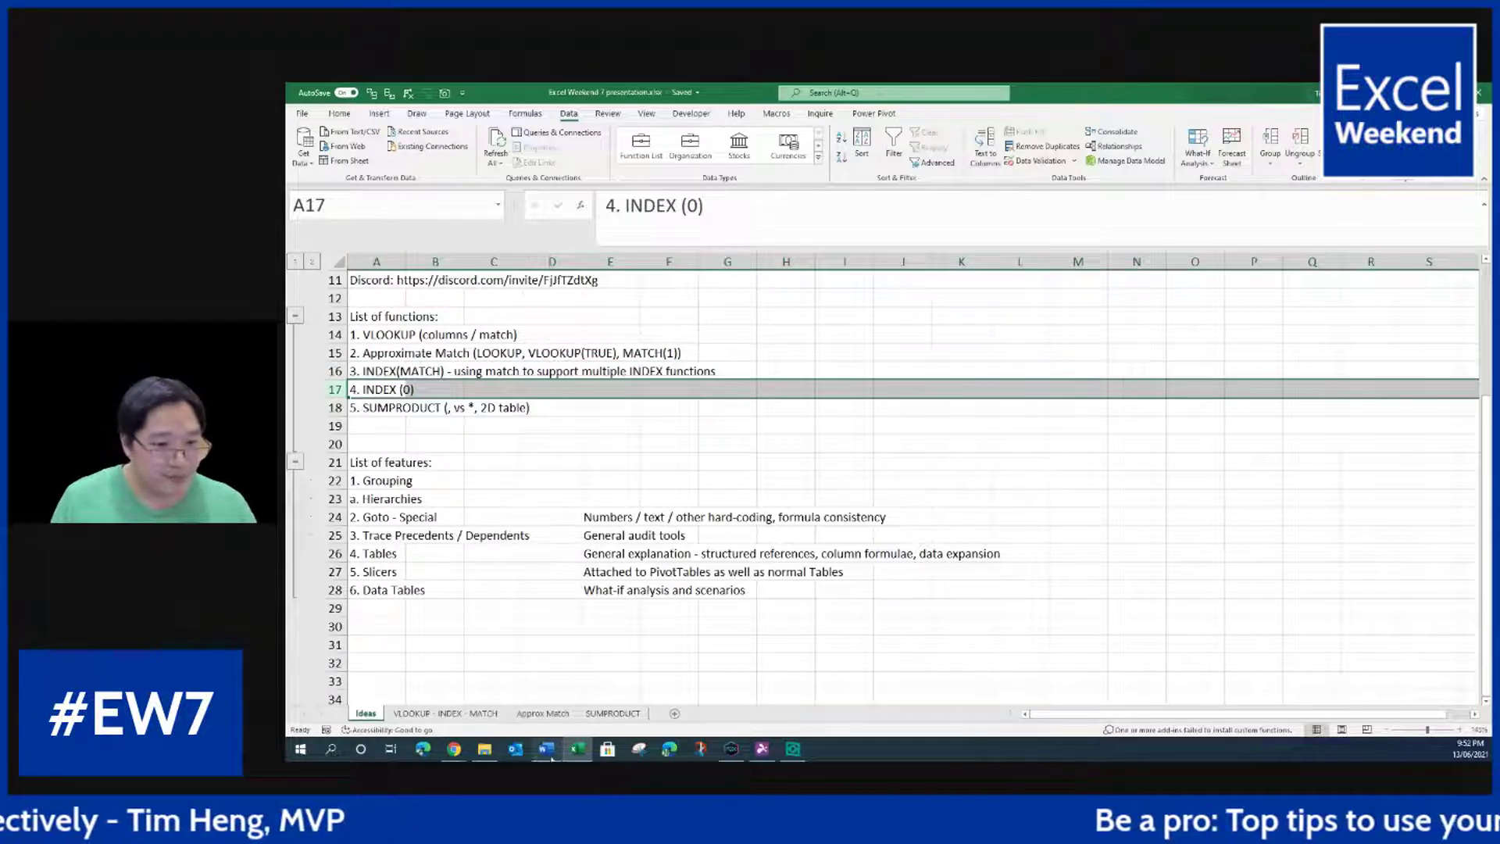
# Step: Group columns I:N on the VLOOKUP - INDEX - MATCH sheet and collapse the group
pyautogui.click(447, 713)
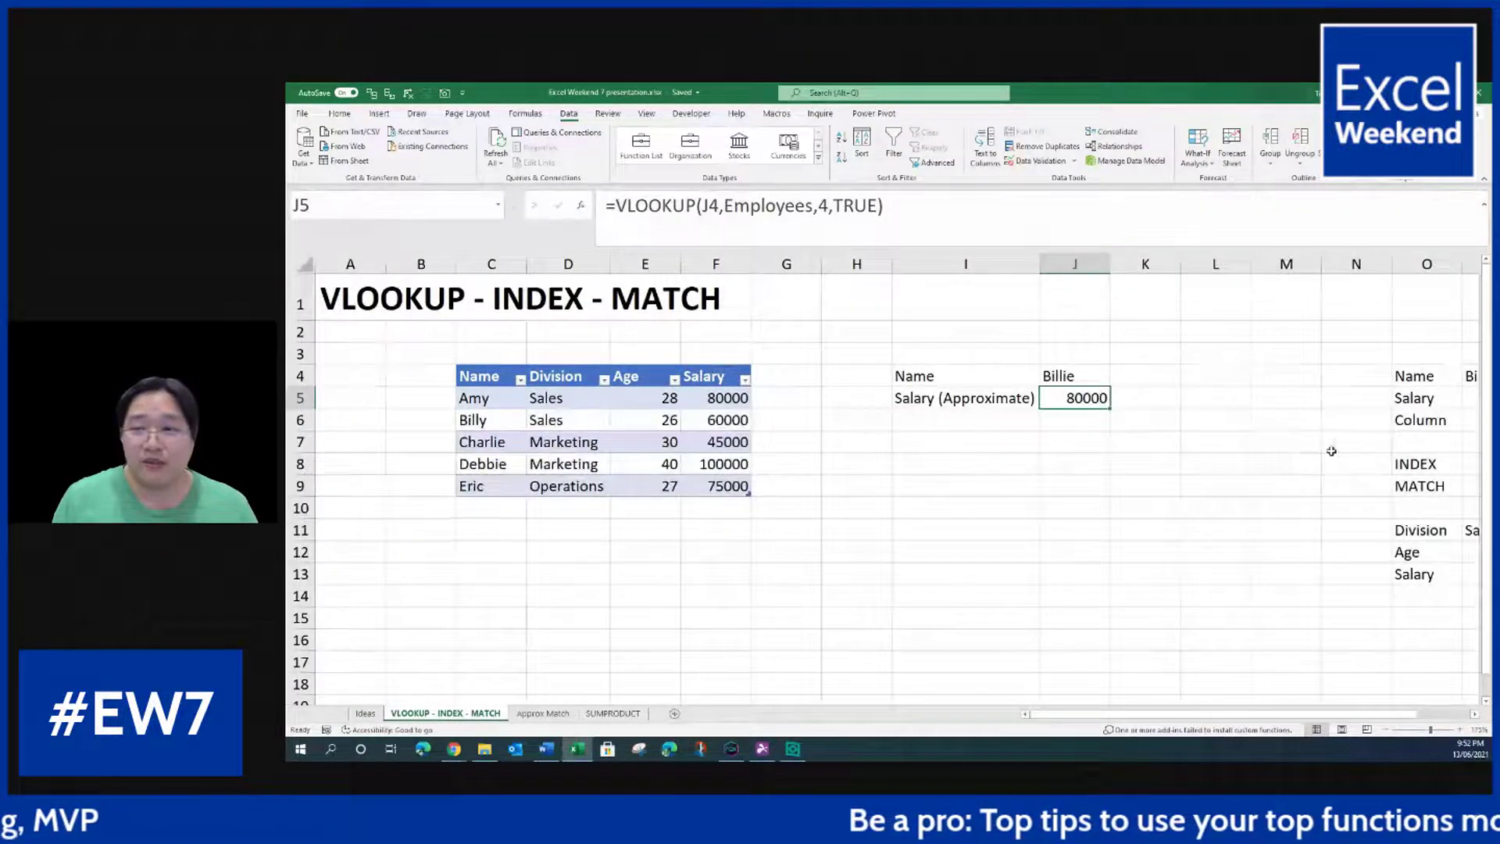
pyautogui.moveTo(965, 264); pyautogui.dragTo(1357, 264)
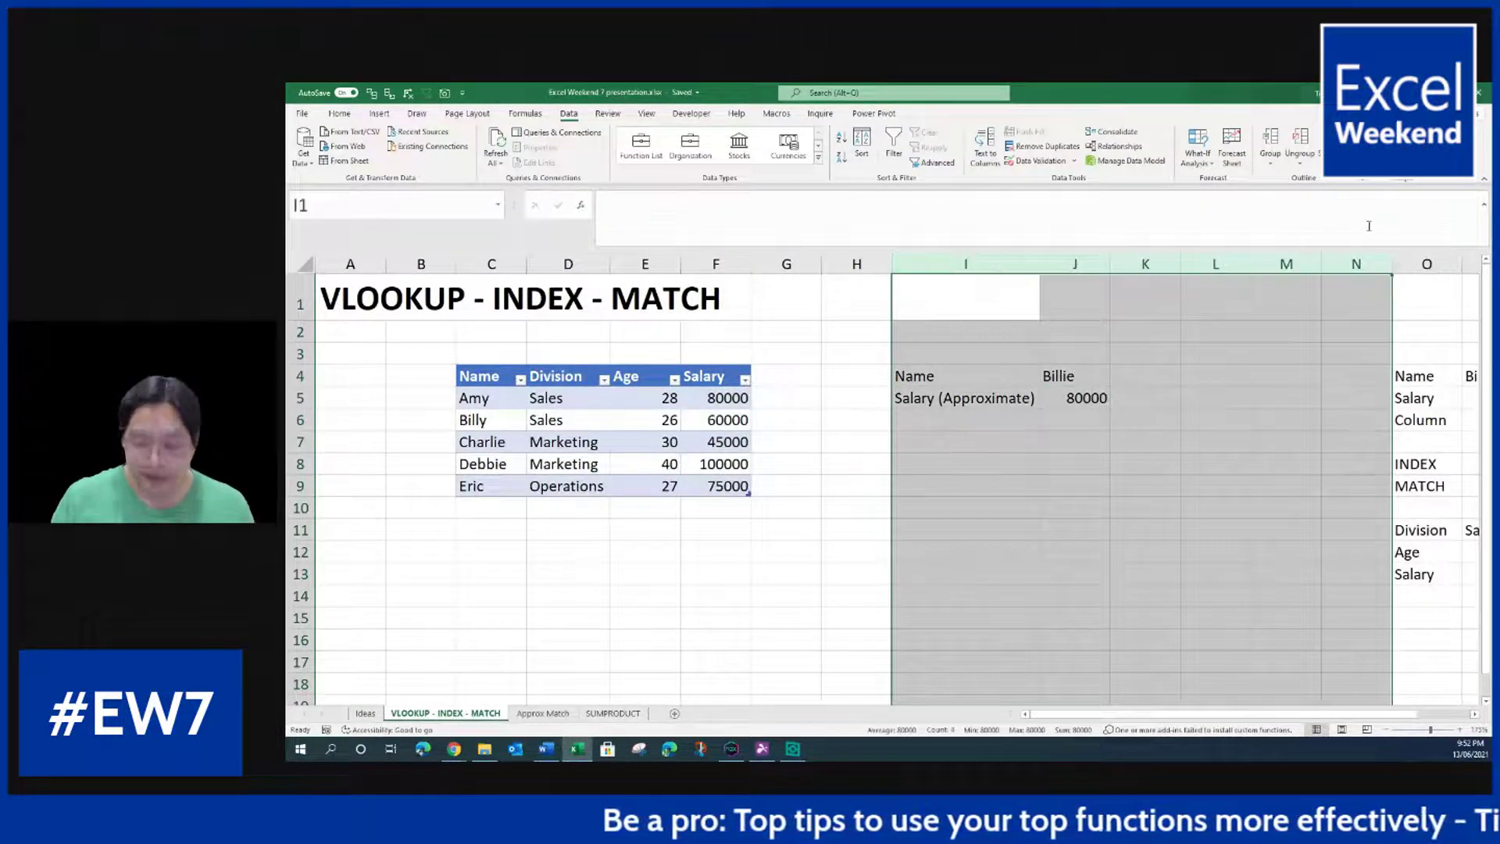
pyautogui.hotkey('shift', 'alt', 'Right')
pyautogui.click(1427, 265)
# Step: Examine the INDEX formula in P8, the MATCH formula in P9 and the Employees table's Salary values
pyautogui.click(998, 510)
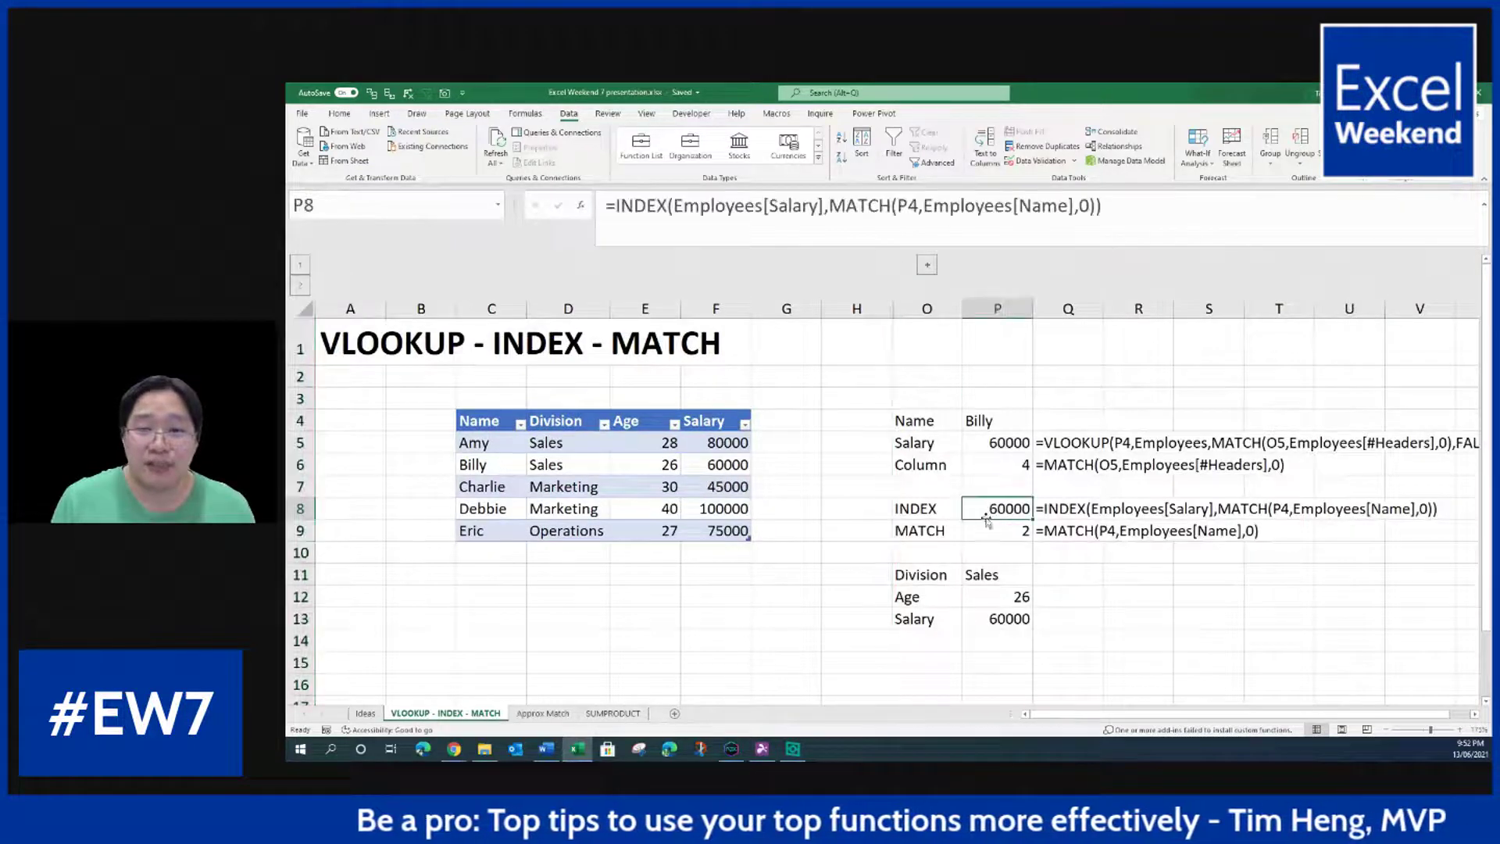
pyautogui.click(1000, 528)
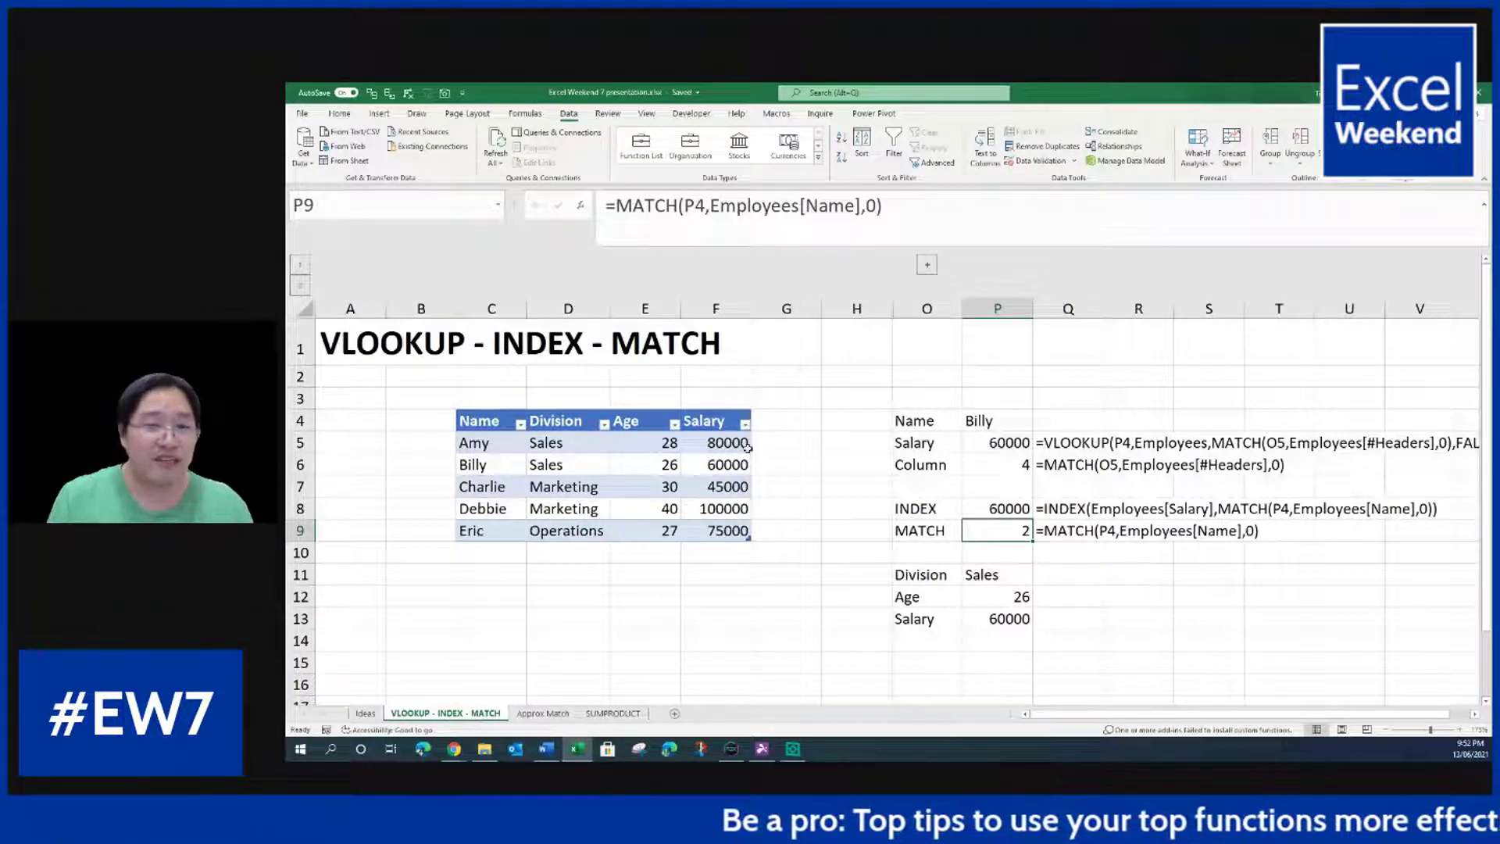
pyautogui.moveTo(746, 446); pyautogui.dragTo(724, 529)
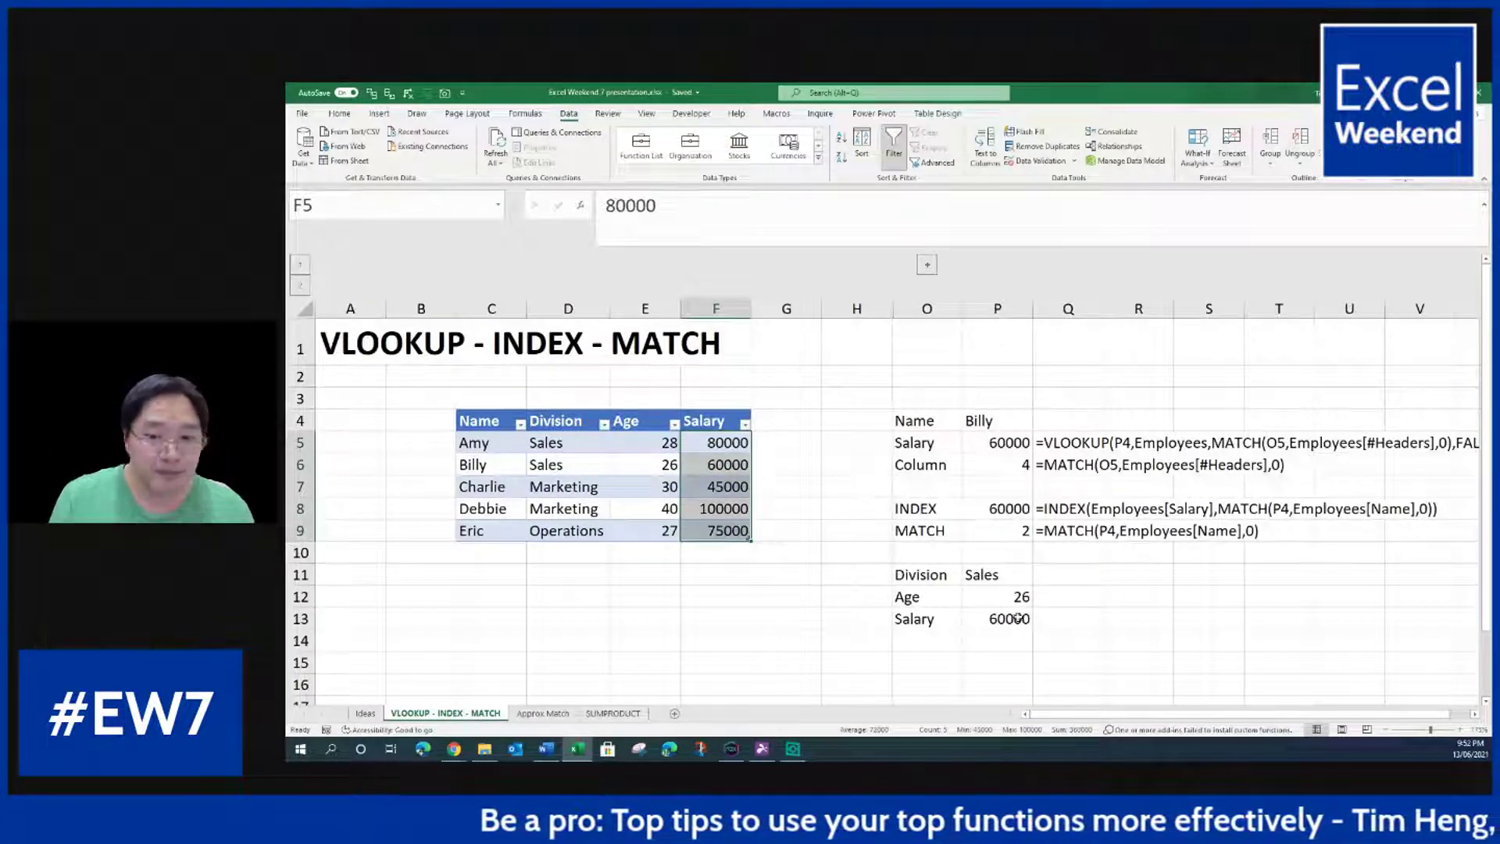
# Step: Insert blank columns from column H onward beside the Employees table and enter the label INDEX in I4
pyautogui.click(938, 575)
pyautogui.moveTo(881, 311); pyautogui.dragTo(1117, 327)
pyautogui.hotkey('ctrl', '-')
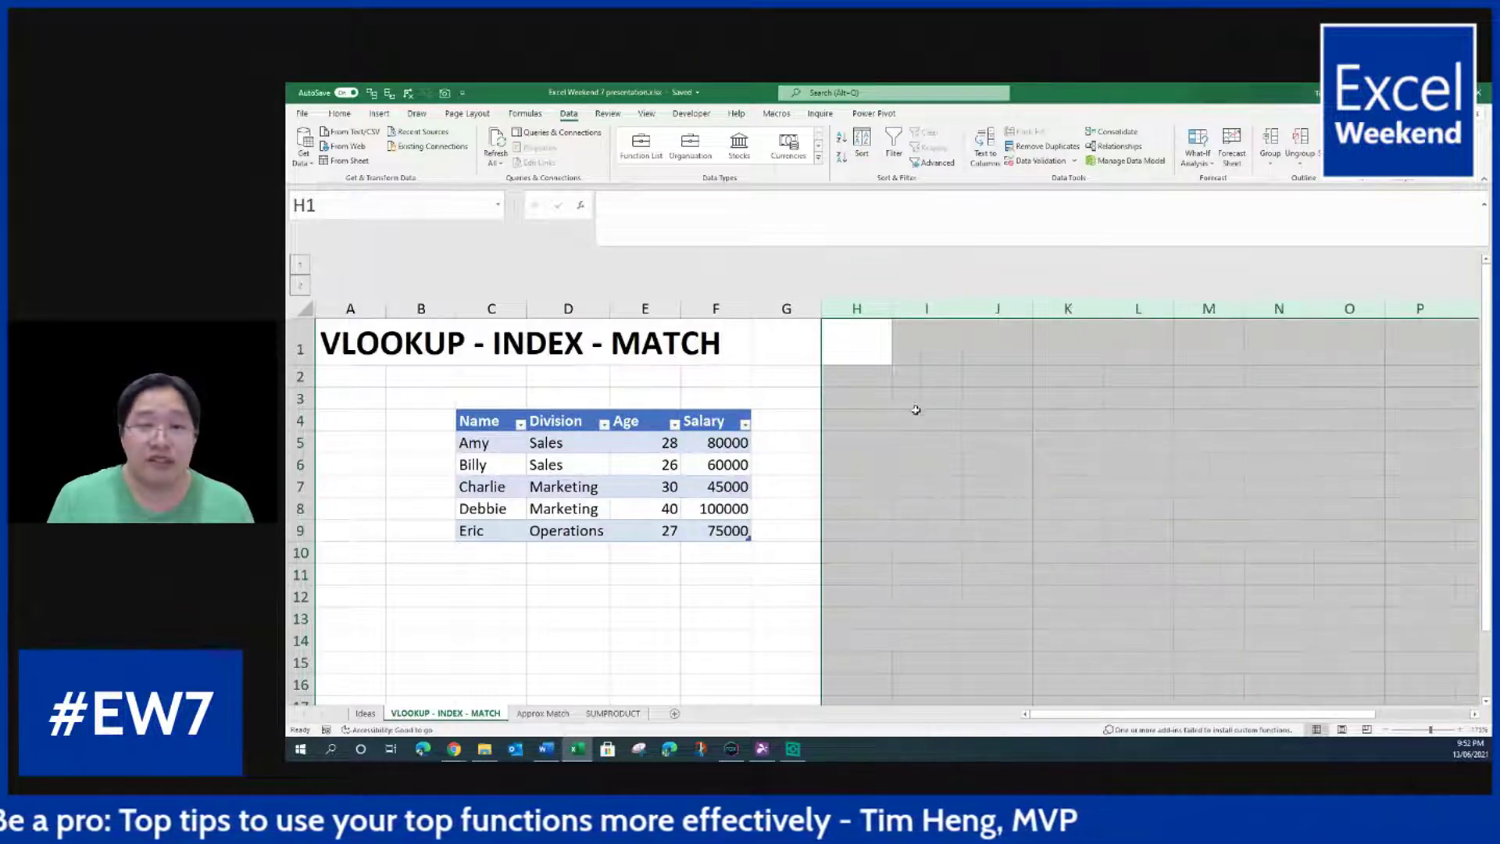
pyautogui.click(922, 425)
pyautogui.write('INDEX')
pyautogui.press('Return')
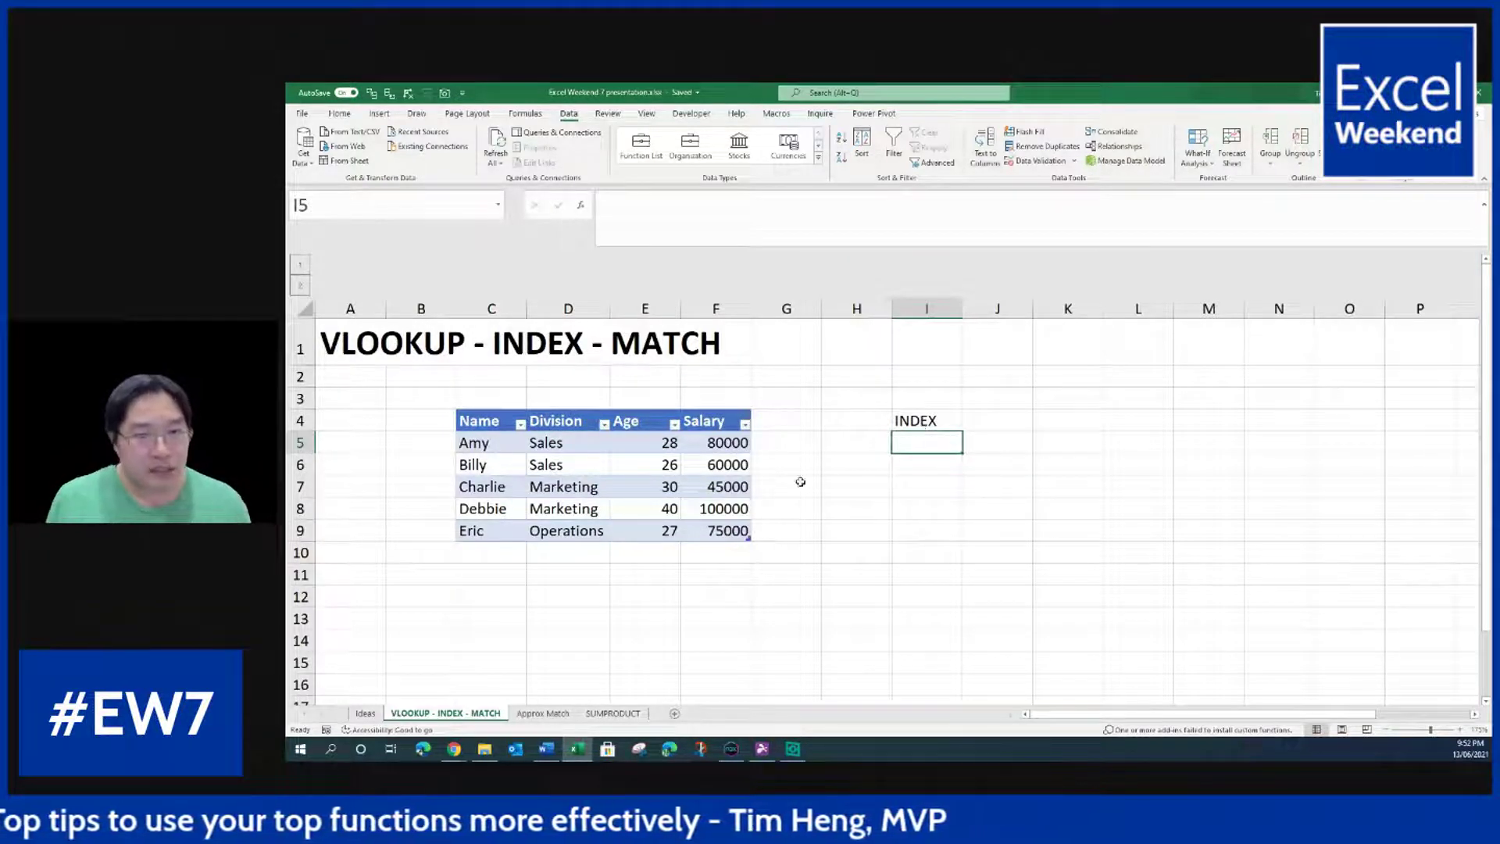
# Step: Enter the label Column in I3 and the column name Salary in J3
pyautogui.moveTo(707, 421); pyautogui.dragTo(711, 537)
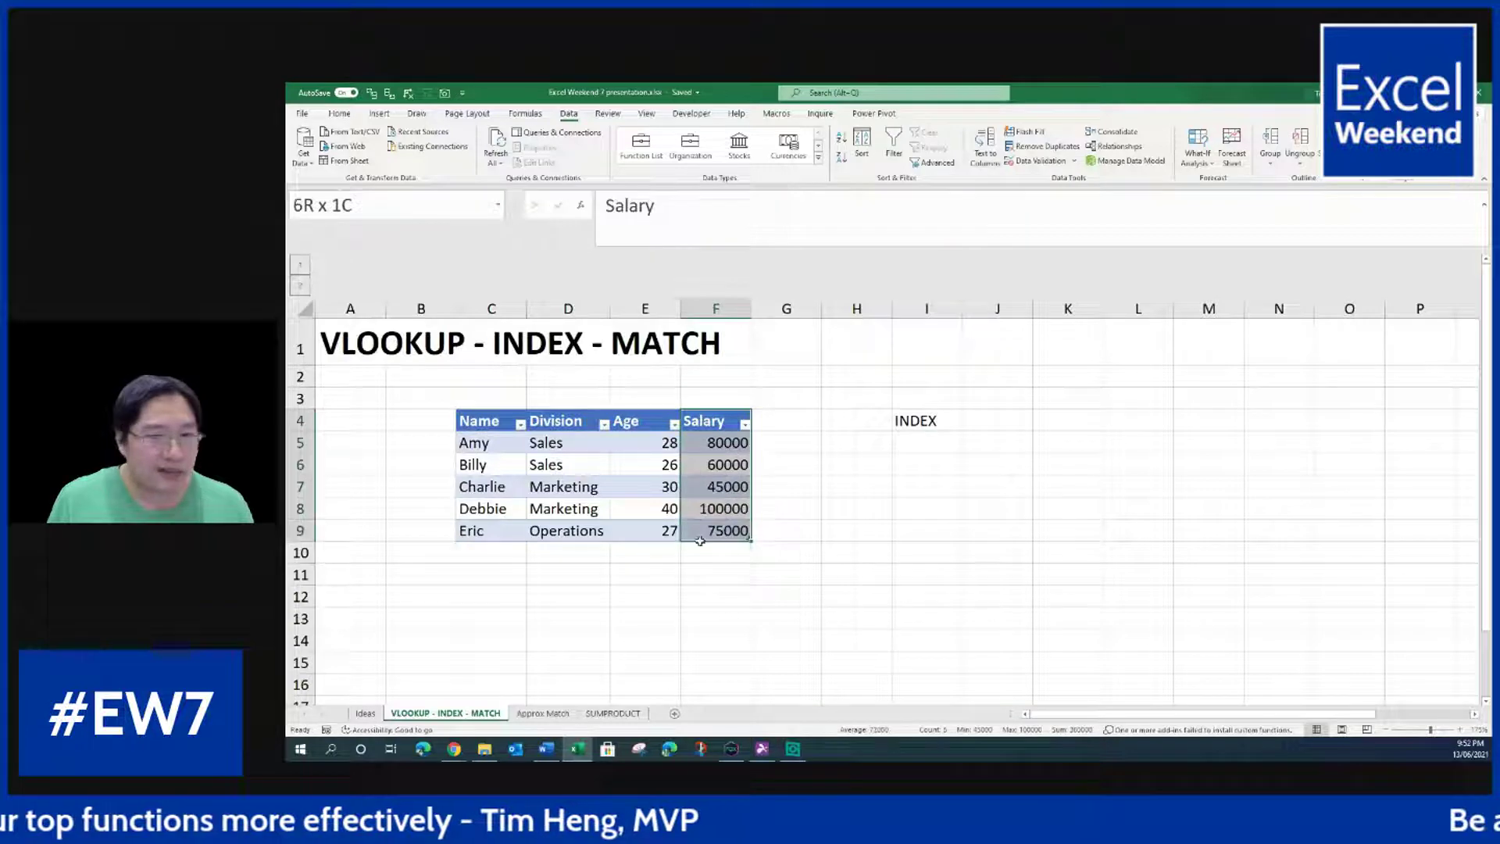
pyautogui.moveTo(472, 422); pyautogui.dragTo(708, 537)
pyautogui.click(708, 533)
pyautogui.click(719, 443)
pyautogui.click(950, 396)
pyautogui.write('Column')
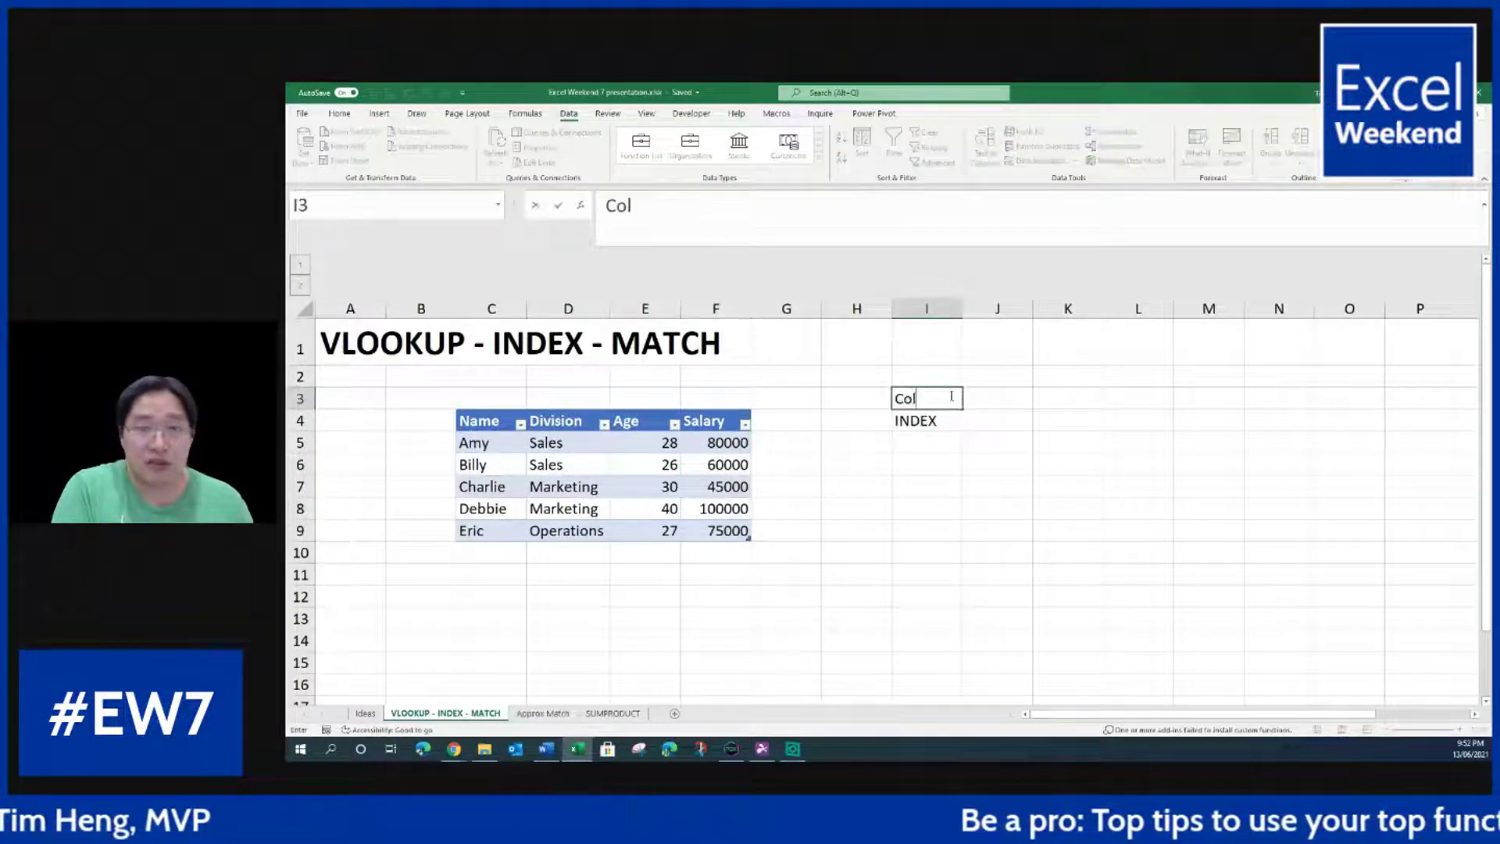
pyautogui.press('Tab')
pyautogui.write('Salary')
pyautogui.press('Return')
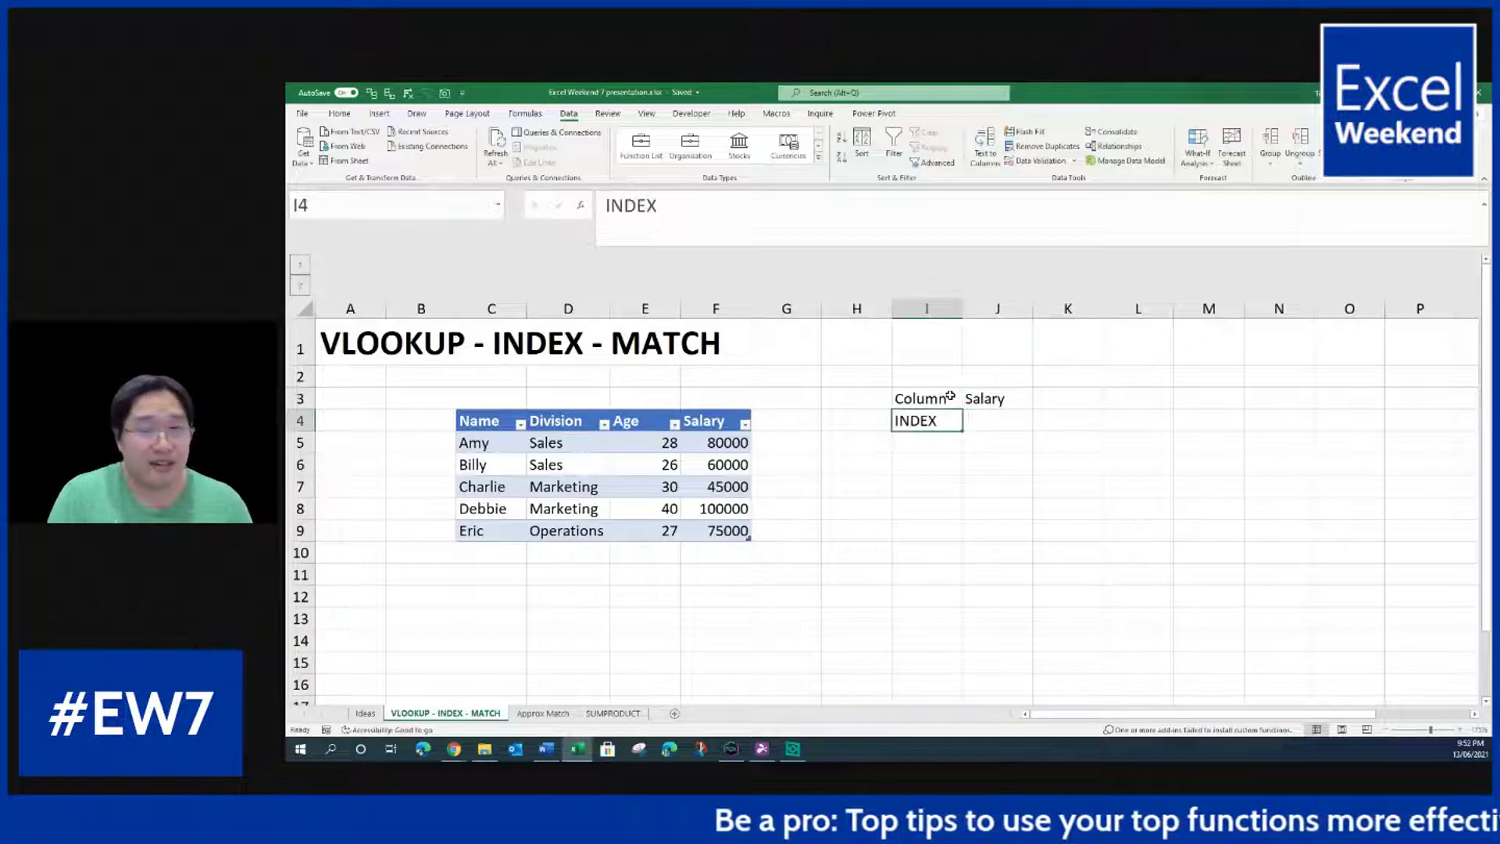
# Step: Enter =Employees[Salary] in J4 to return the whole Salary column
pyautogui.press('Tab')
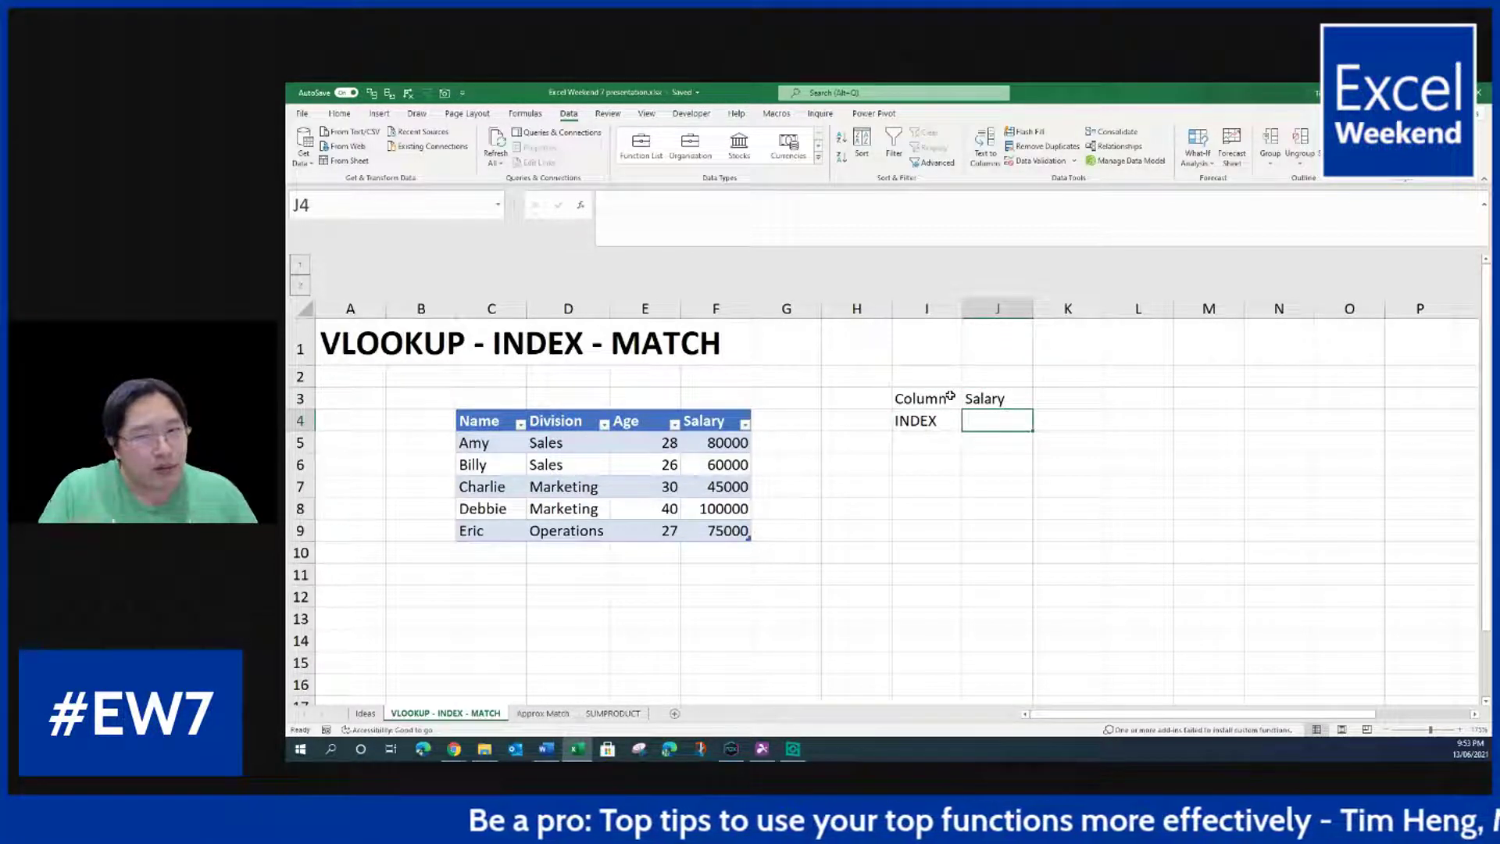
pyautogui.press('Up')
pyautogui.press('Down')
pyautogui.write('=')
pyautogui.click(708, 490)
pyautogui.hotkey('ctrl', 'space')
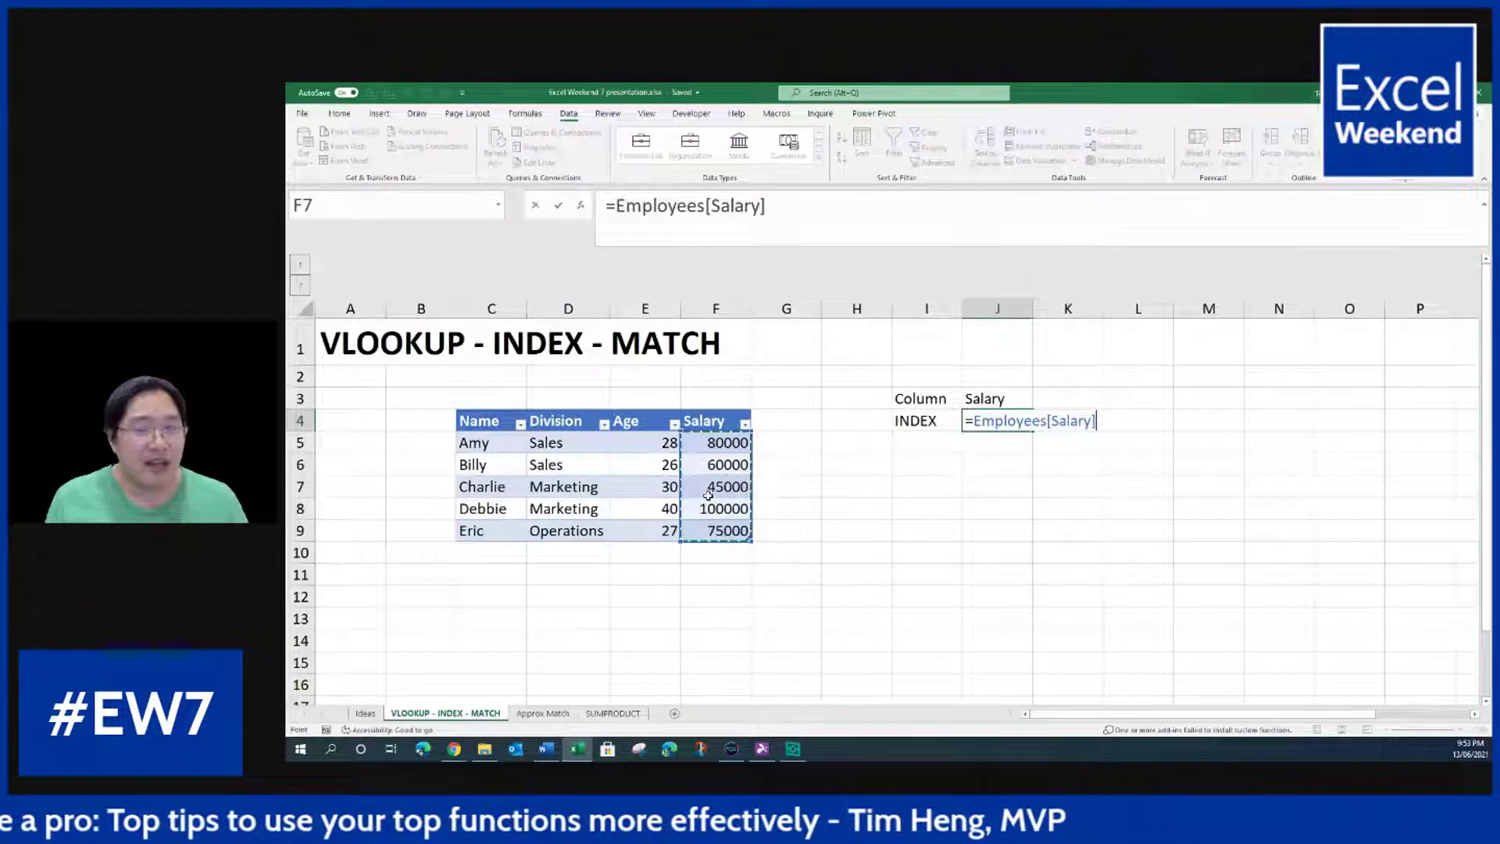
pyautogui.press('Return')
# Step: Try Age as the column name in J3, then set it back to Salary
pyautogui.click(994, 399)
pyautogui.write('Age')
pyautogui.press('Return')
pyautogui.click(995, 398)
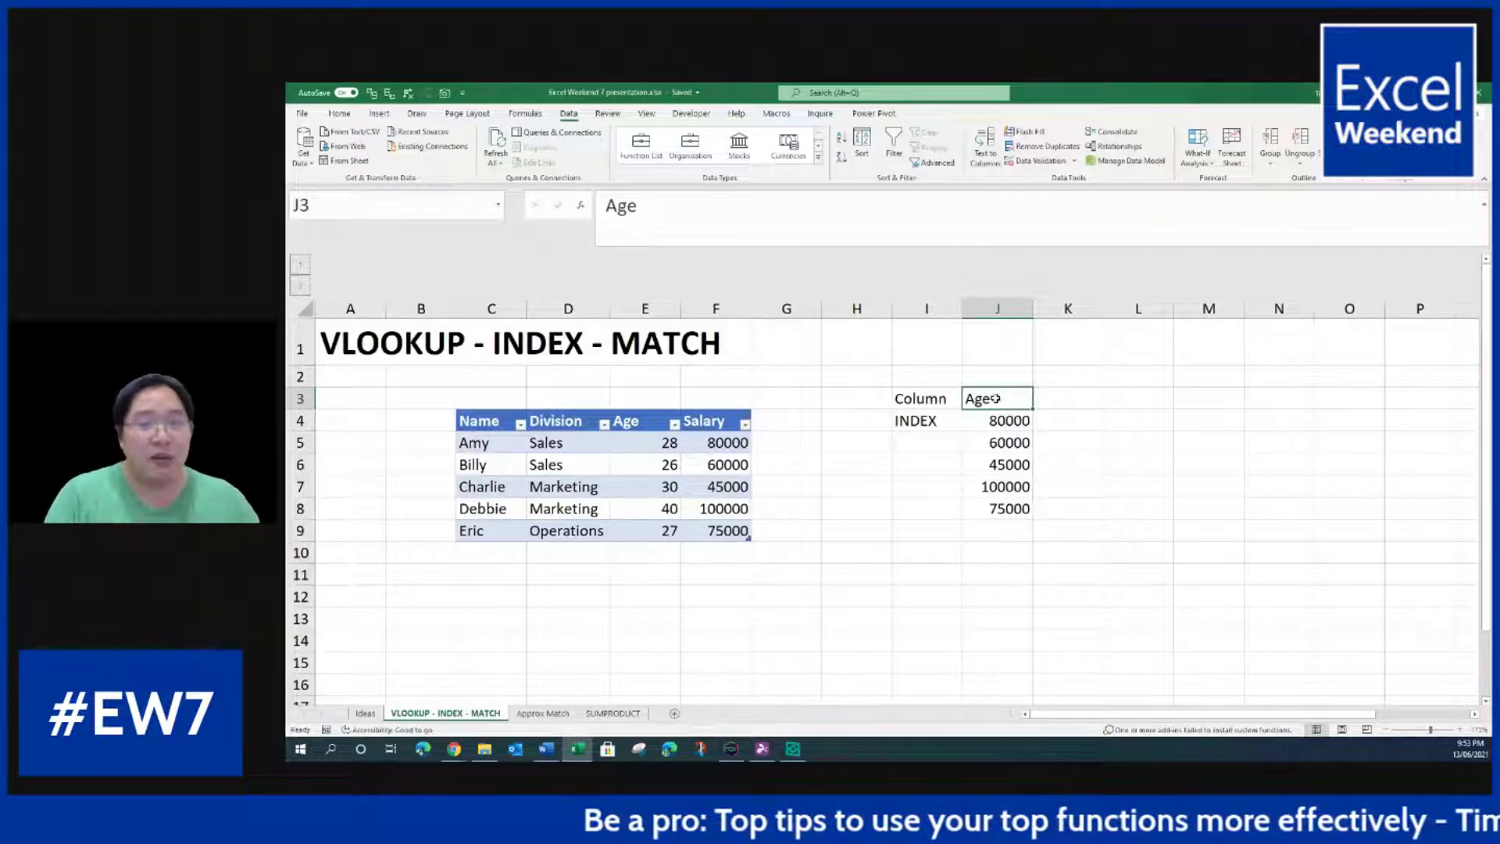
pyautogui.write('Salary')
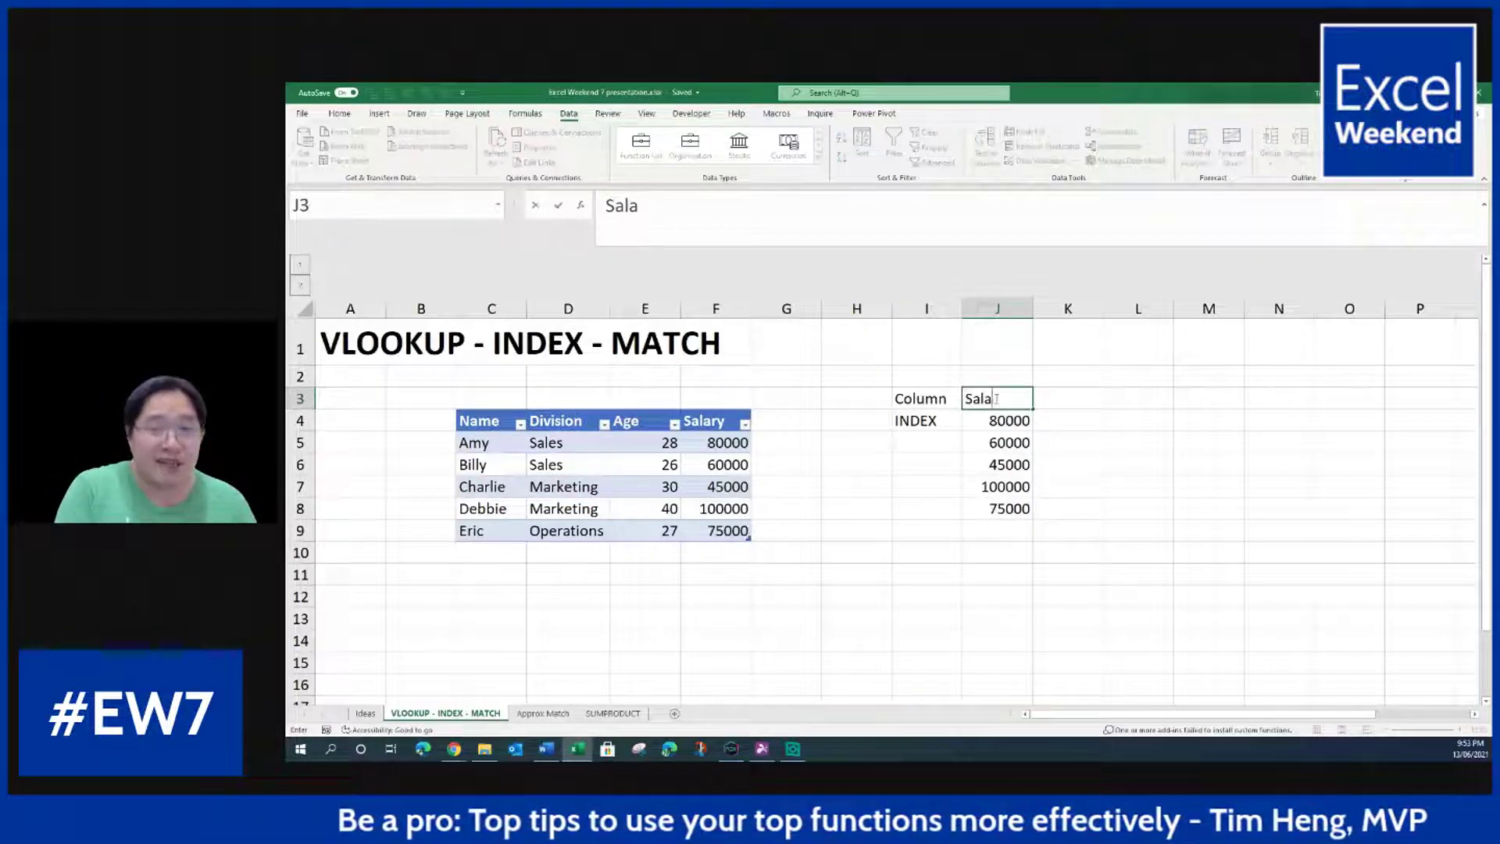
pyautogui.press('Return')
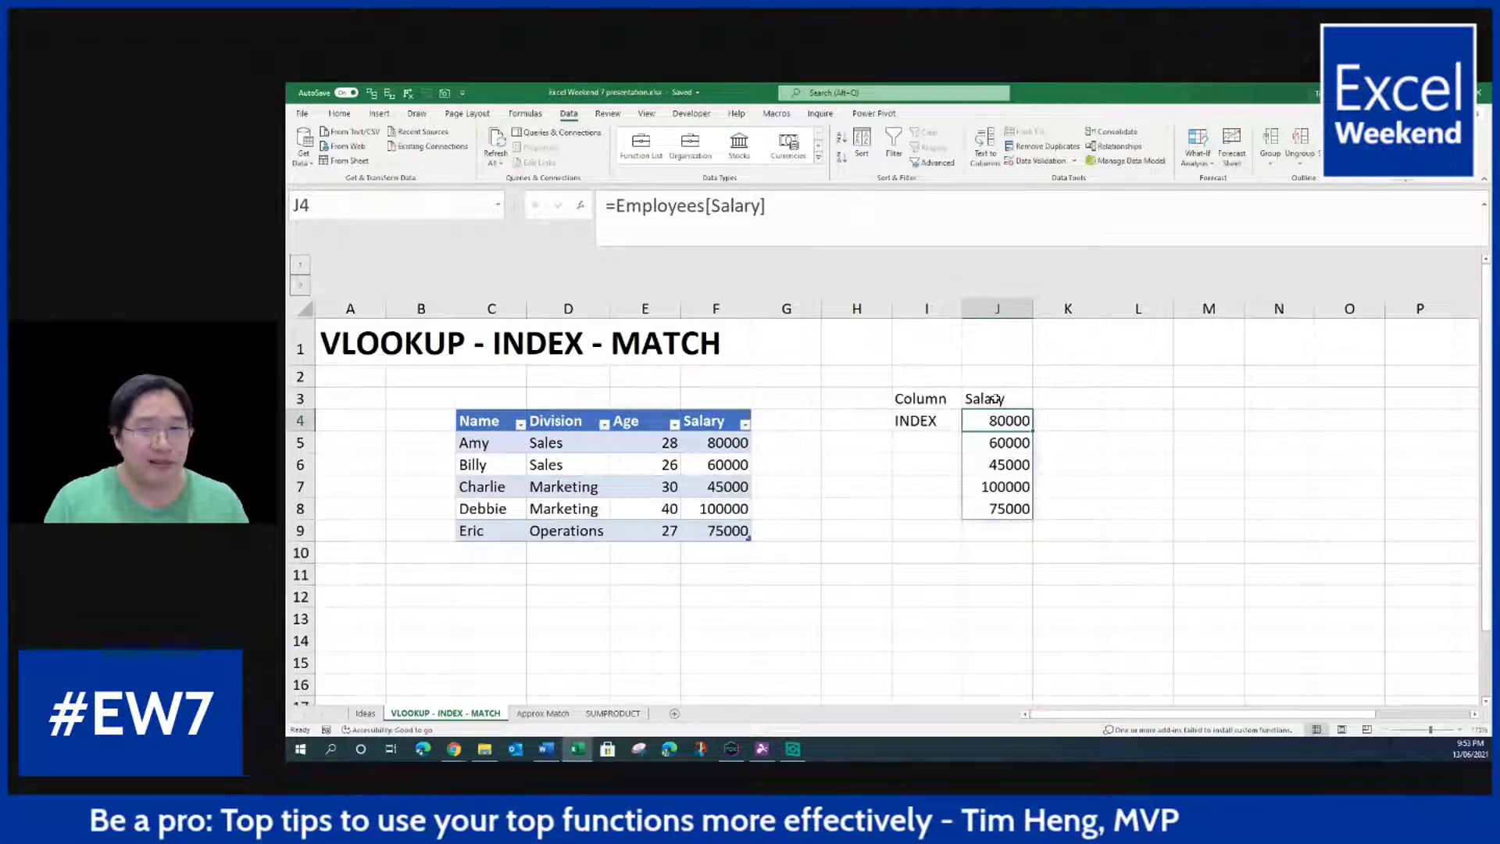
# Step: Start an INDEX formula in J4 with Employees[Age] as the array and 1 as the row number
pyautogui.write('=')
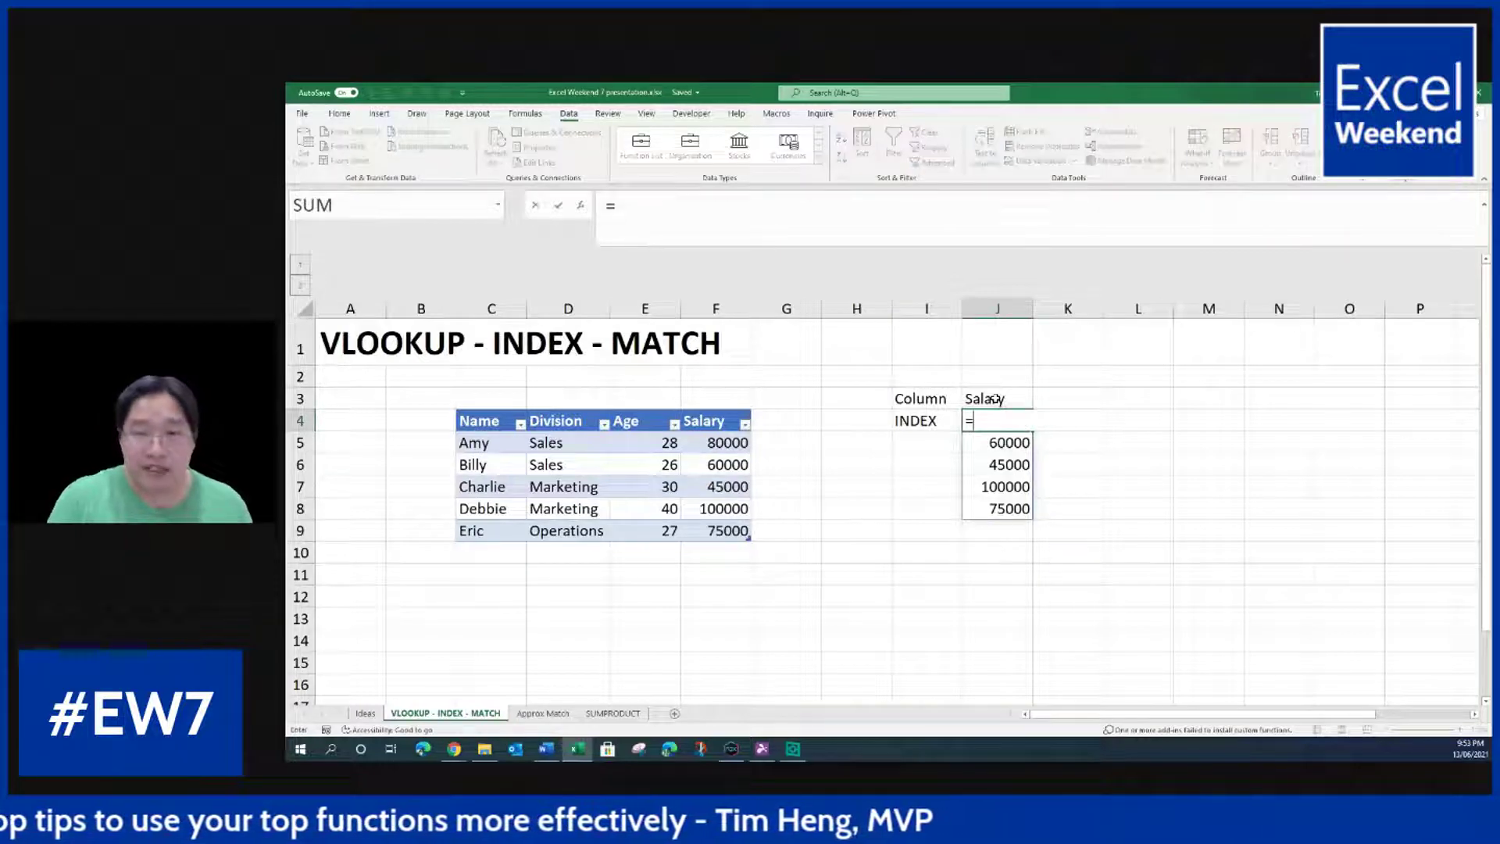
pyautogui.write('INDEX(')
pyautogui.press('BackSpace')
pyautogui.write('(')
pyautogui.click(660, 450)
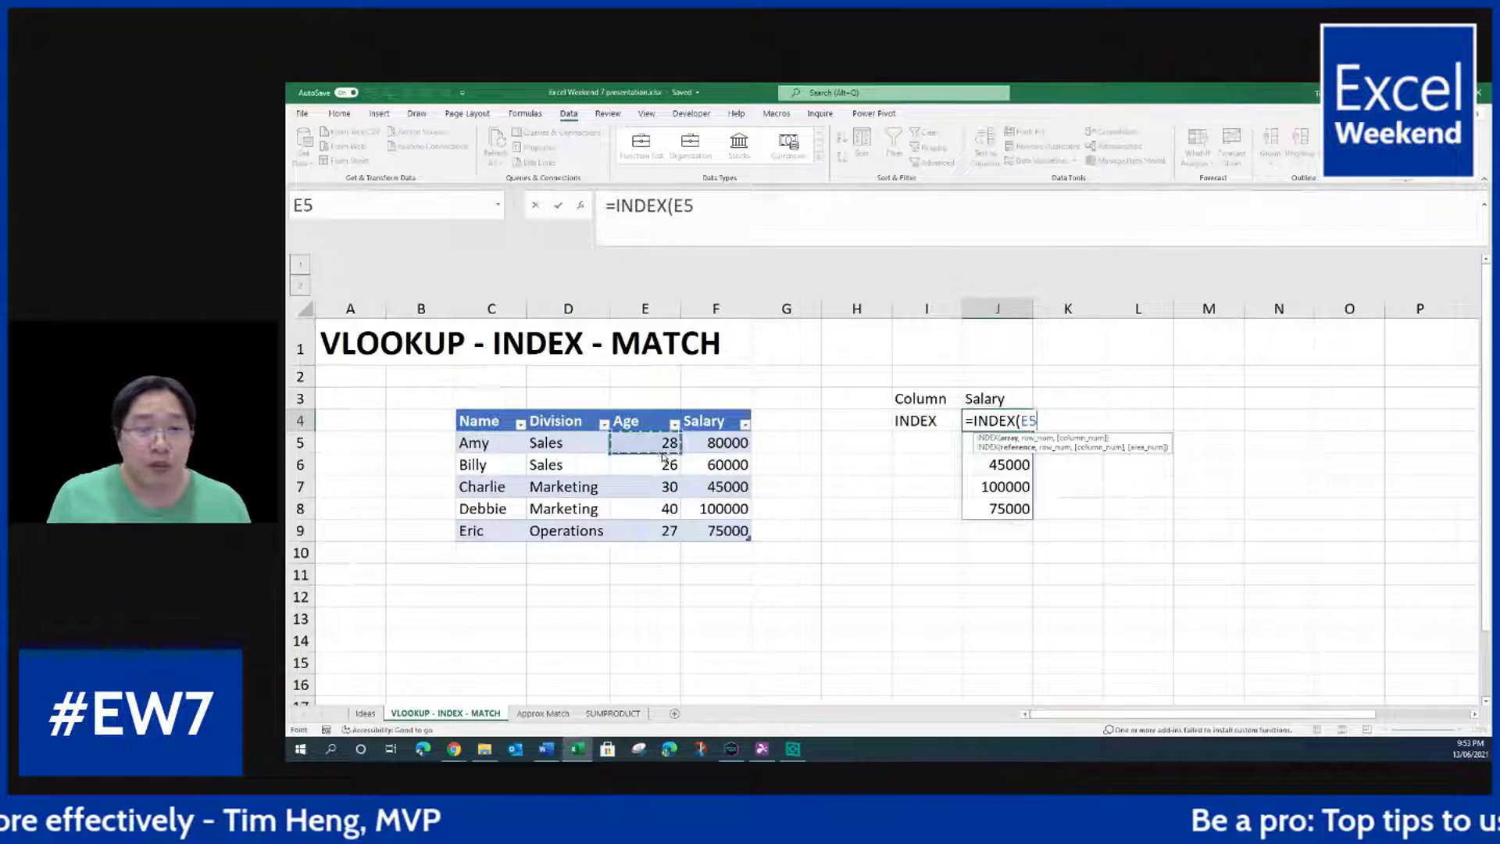
pyautogui.hotkey('ctrl', 'shift', 'Down')
pyautogui.write(',0')
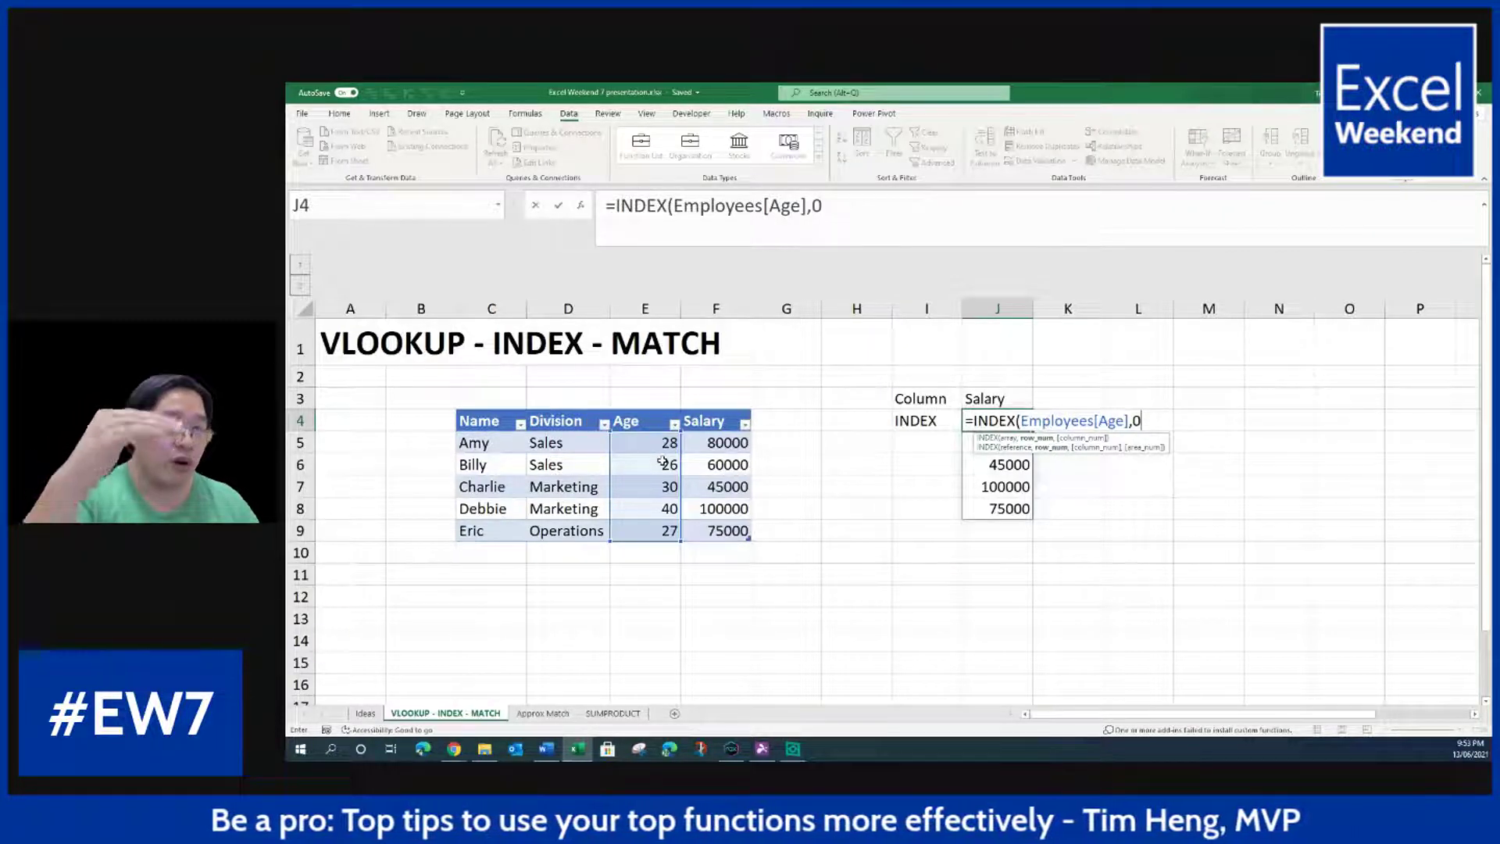
pyautogui.press('BackSpace')
pyautogui.write('1,')
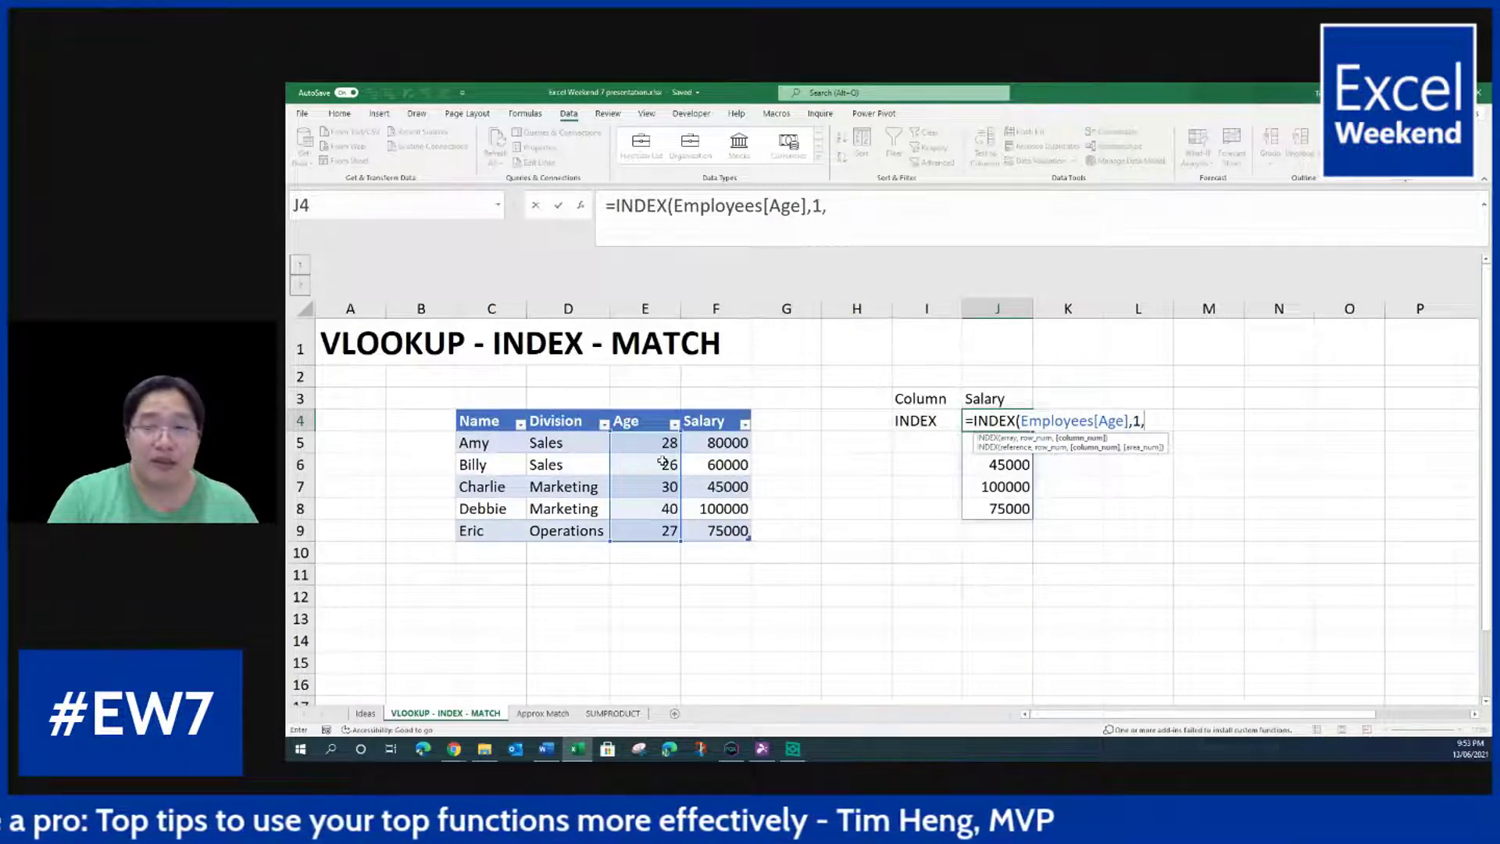
# Step: Complete the J4 INDEX formula with MATCH(J3,Employees[#Headers],0) as its column number
pyautogui.write('MATCH(')
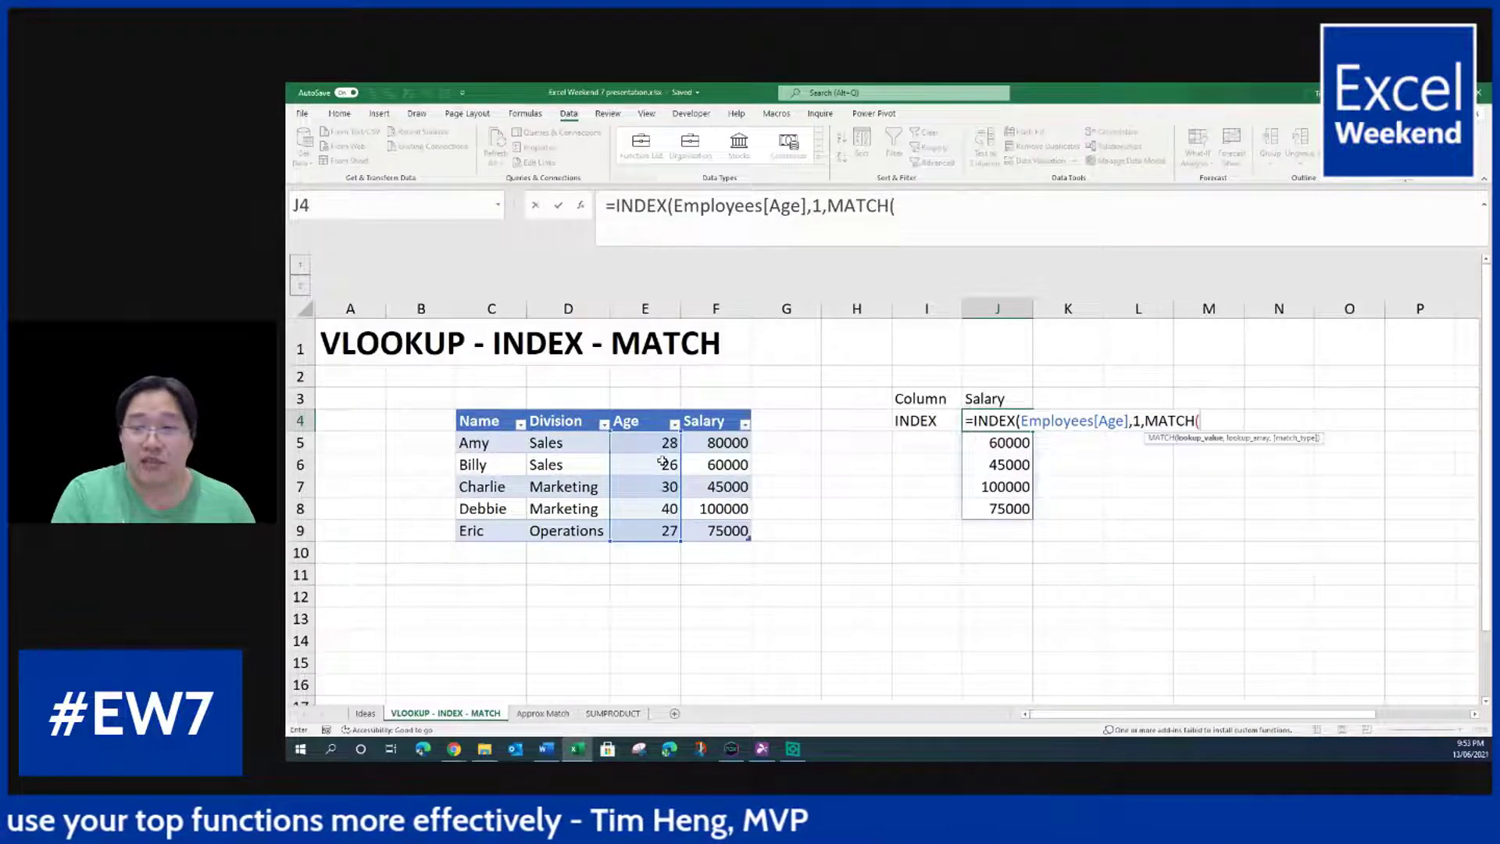
pyautogui.click(996, 400)
pyautogui.write(',')
pyautogui.moveTo(516, 419); pyautogui.dragTo(725, 420)
pyautogui.write(',0))')
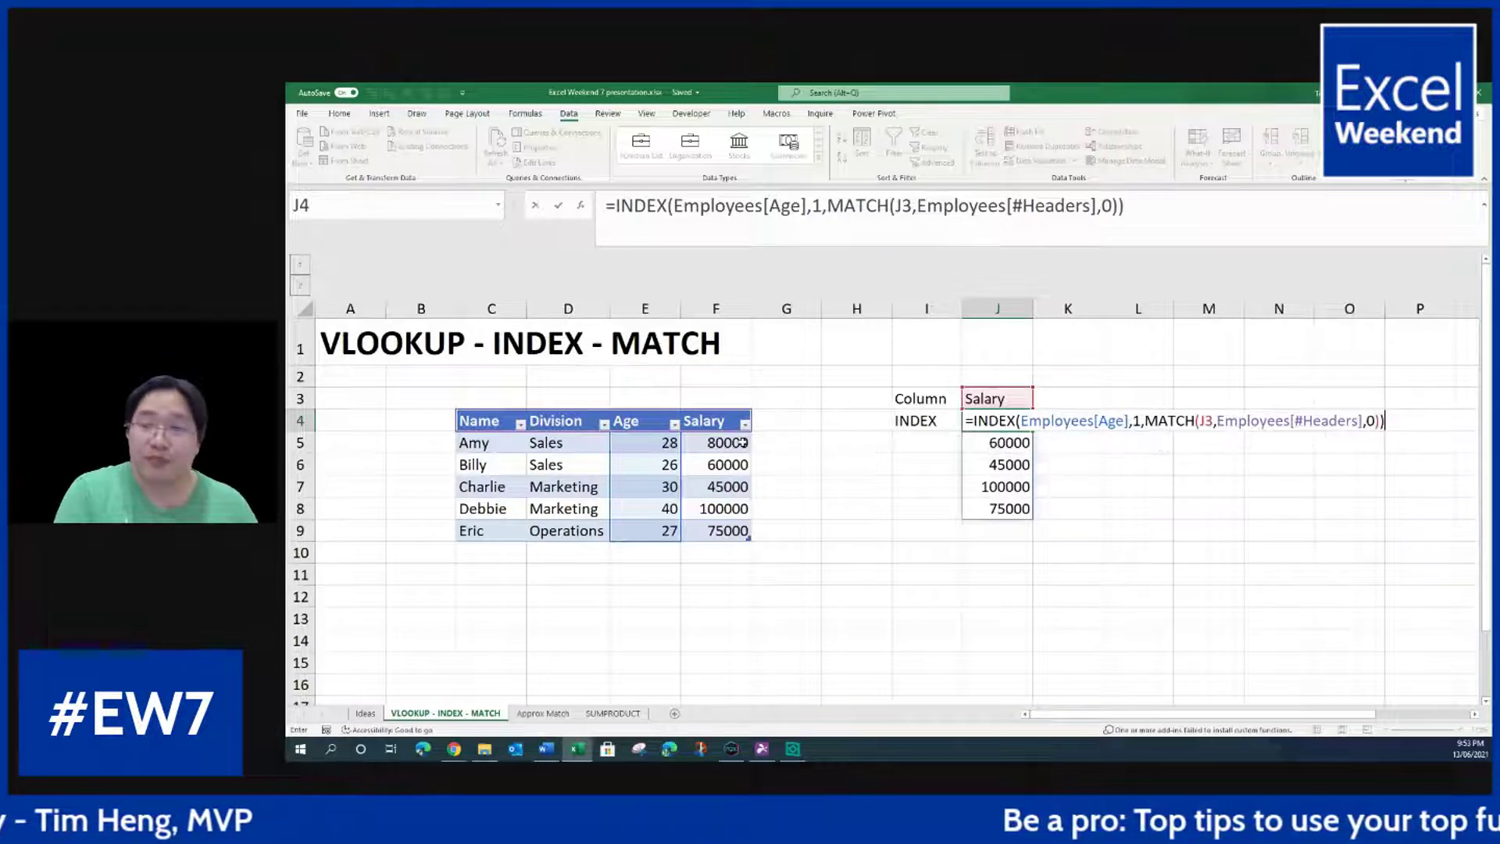
pyautogui.press('Return')
# Step: Change the J4 formula's INDEX array to the whole Employees table
pyautogui.press('F2')
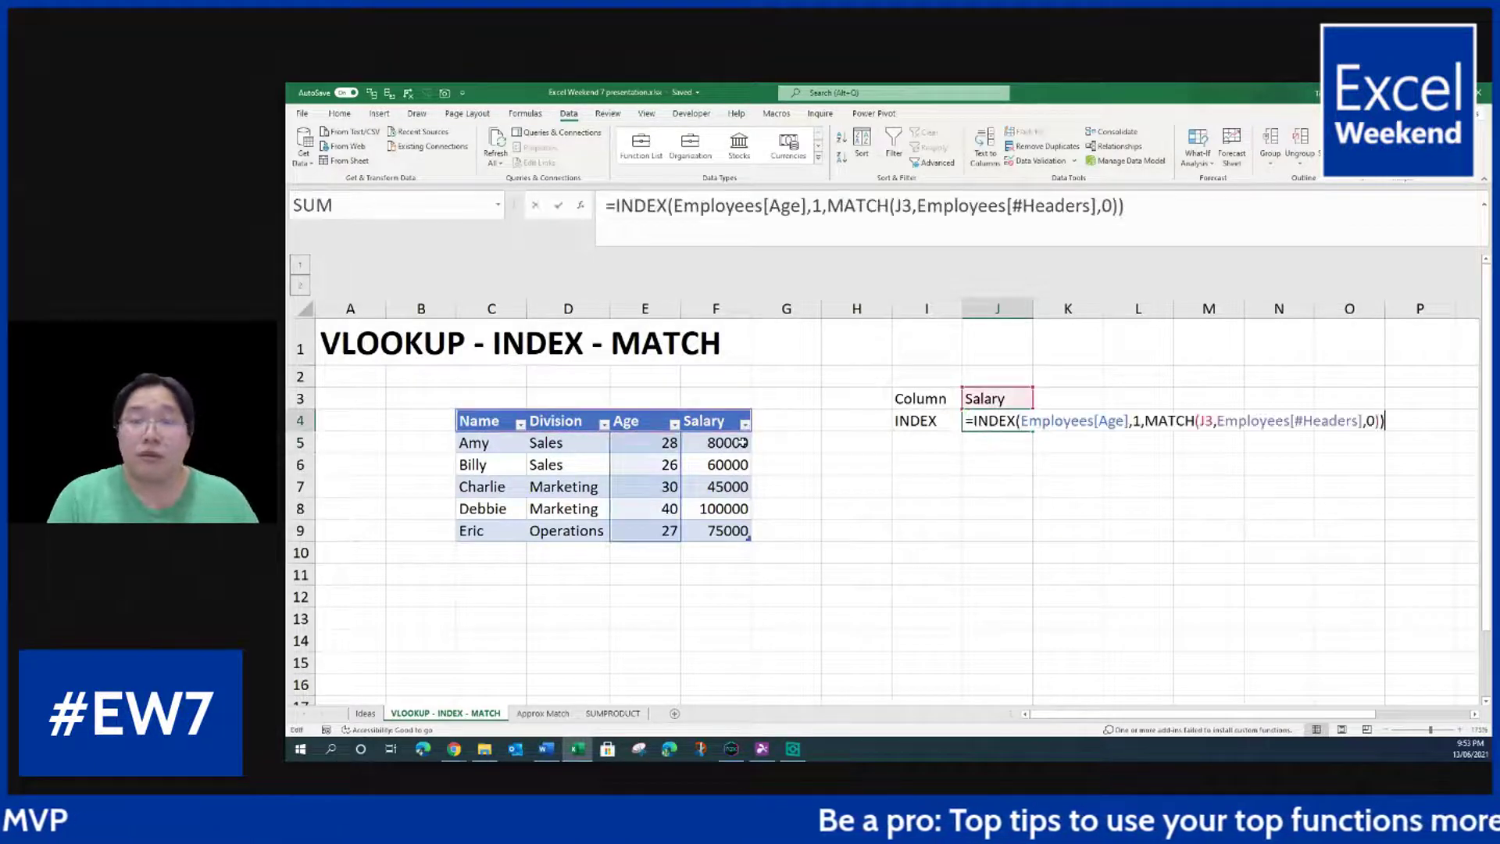
pyautogui.press('Left')
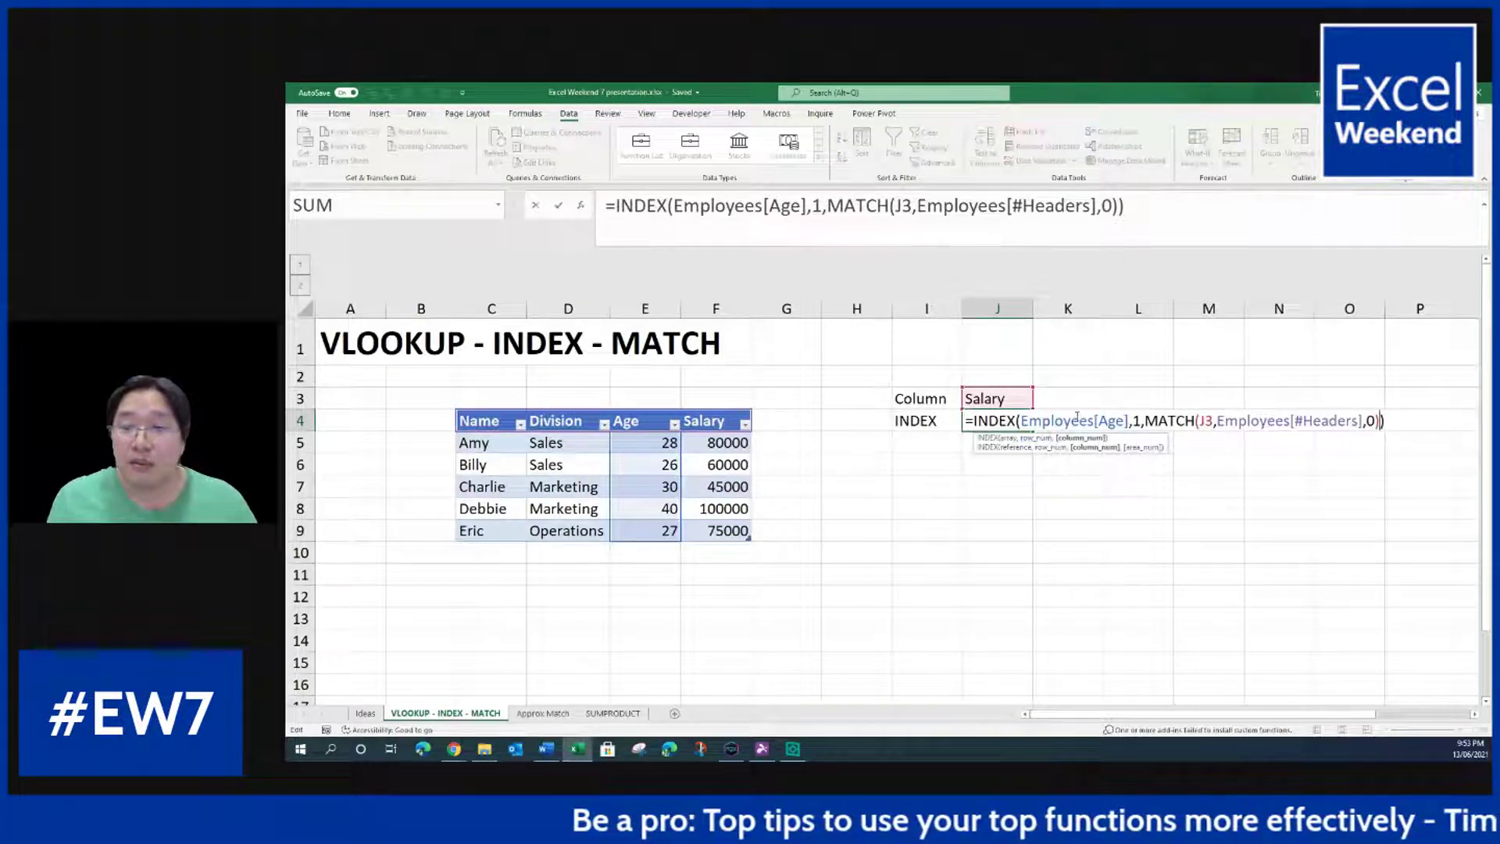
pyautogui.click(1130, 420)
pyautogui.press('BackSpace')
pyautogui.press('BackSpace')
pyautogui.press('BackSpace')
pyautogui.press('BackSpace')
pyautogui.press('BackSpace')
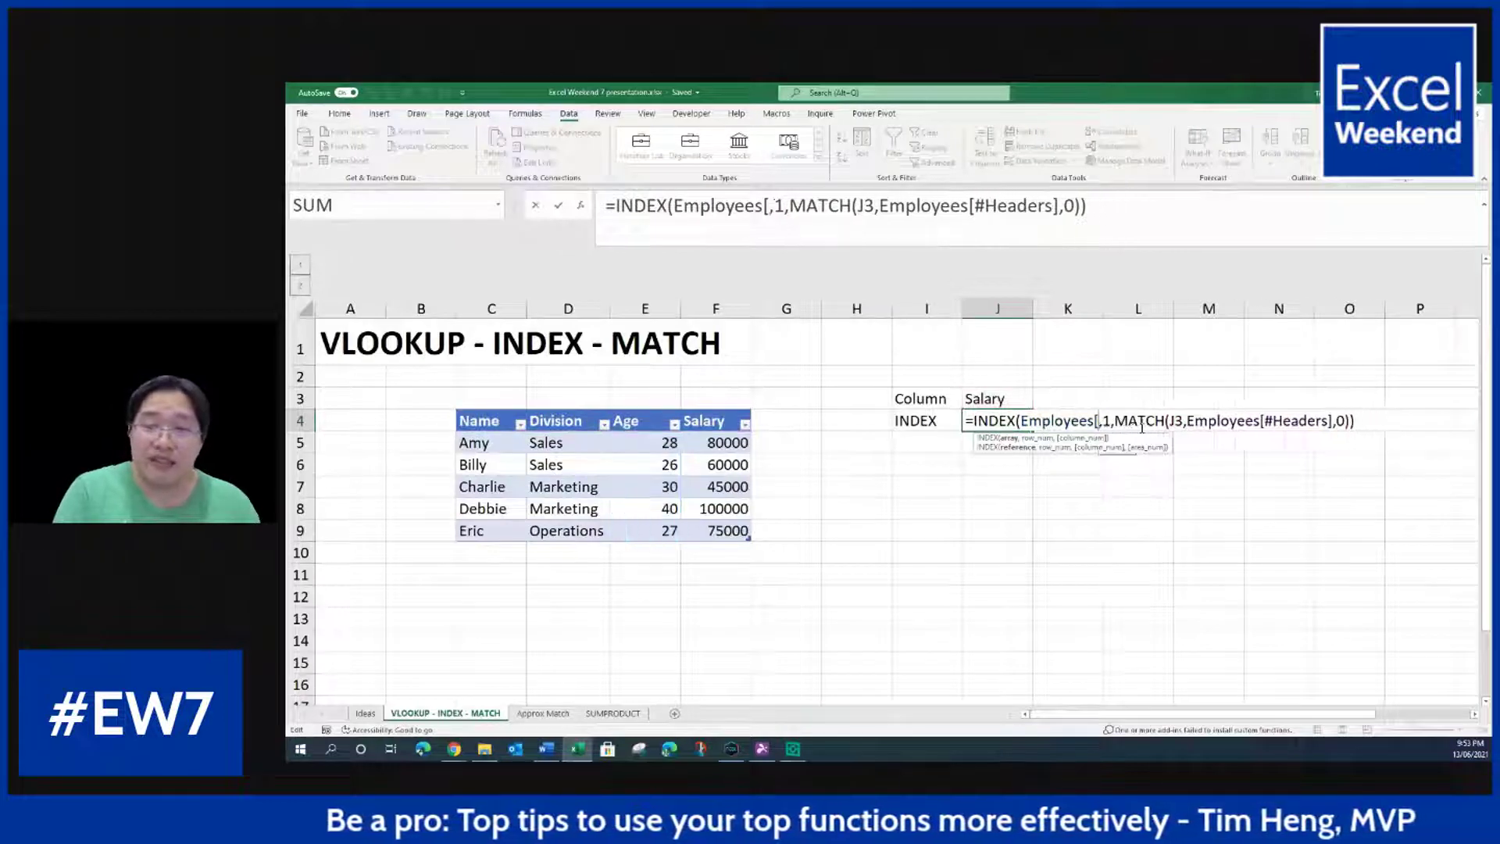
pyautogui.press('Return')
pyautogui.press('Up')
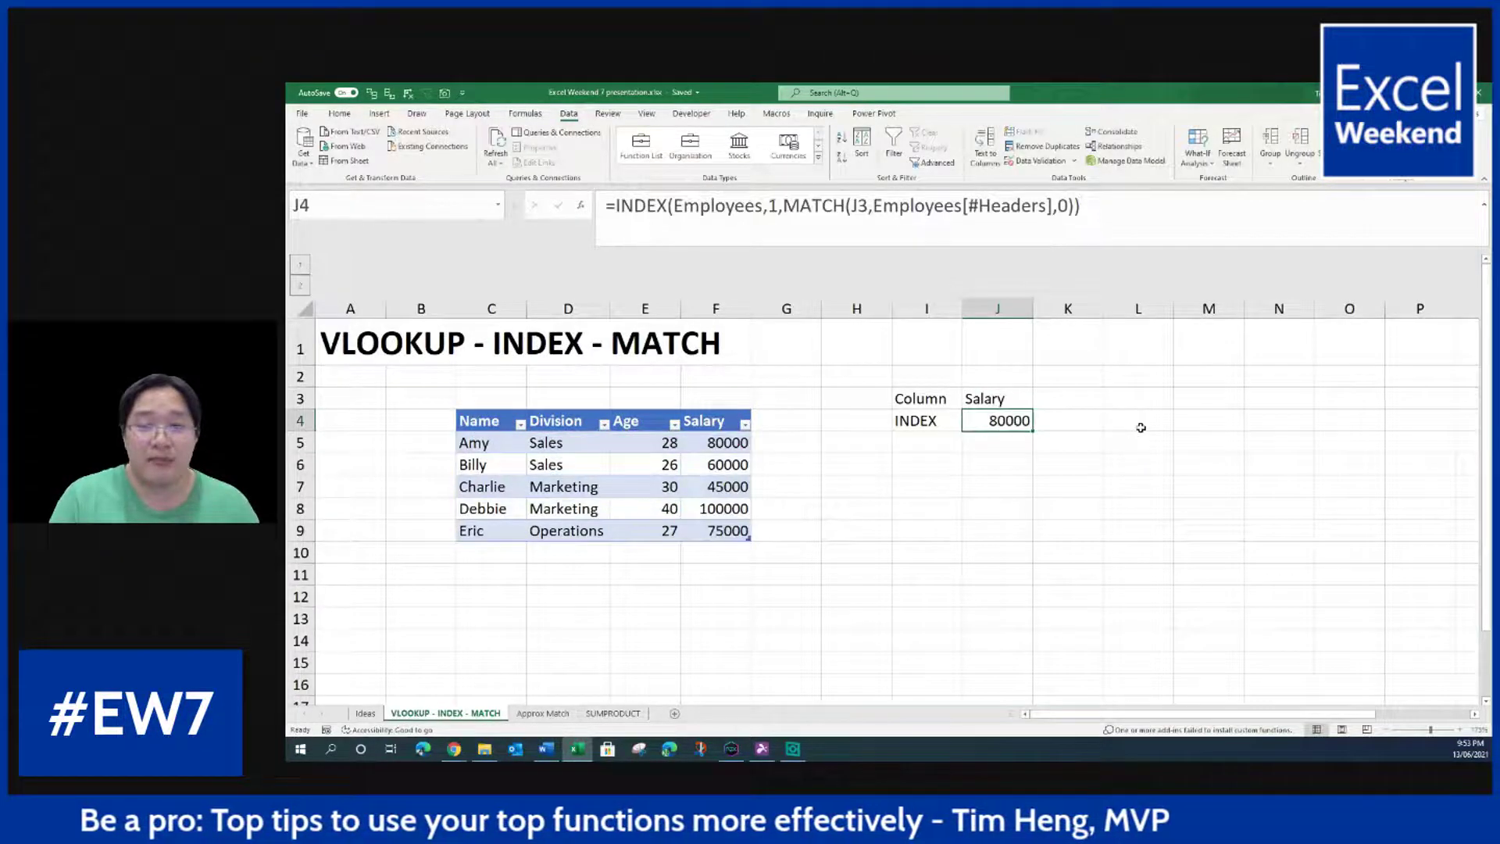
# Step: Display J4's formula as text in K4 with =FORMULATEXT(J4)
pyautogui.press('Right')
pyautogui.write('=formu')
pyautogui.press('Tab')
pyautogui.write('J4)')
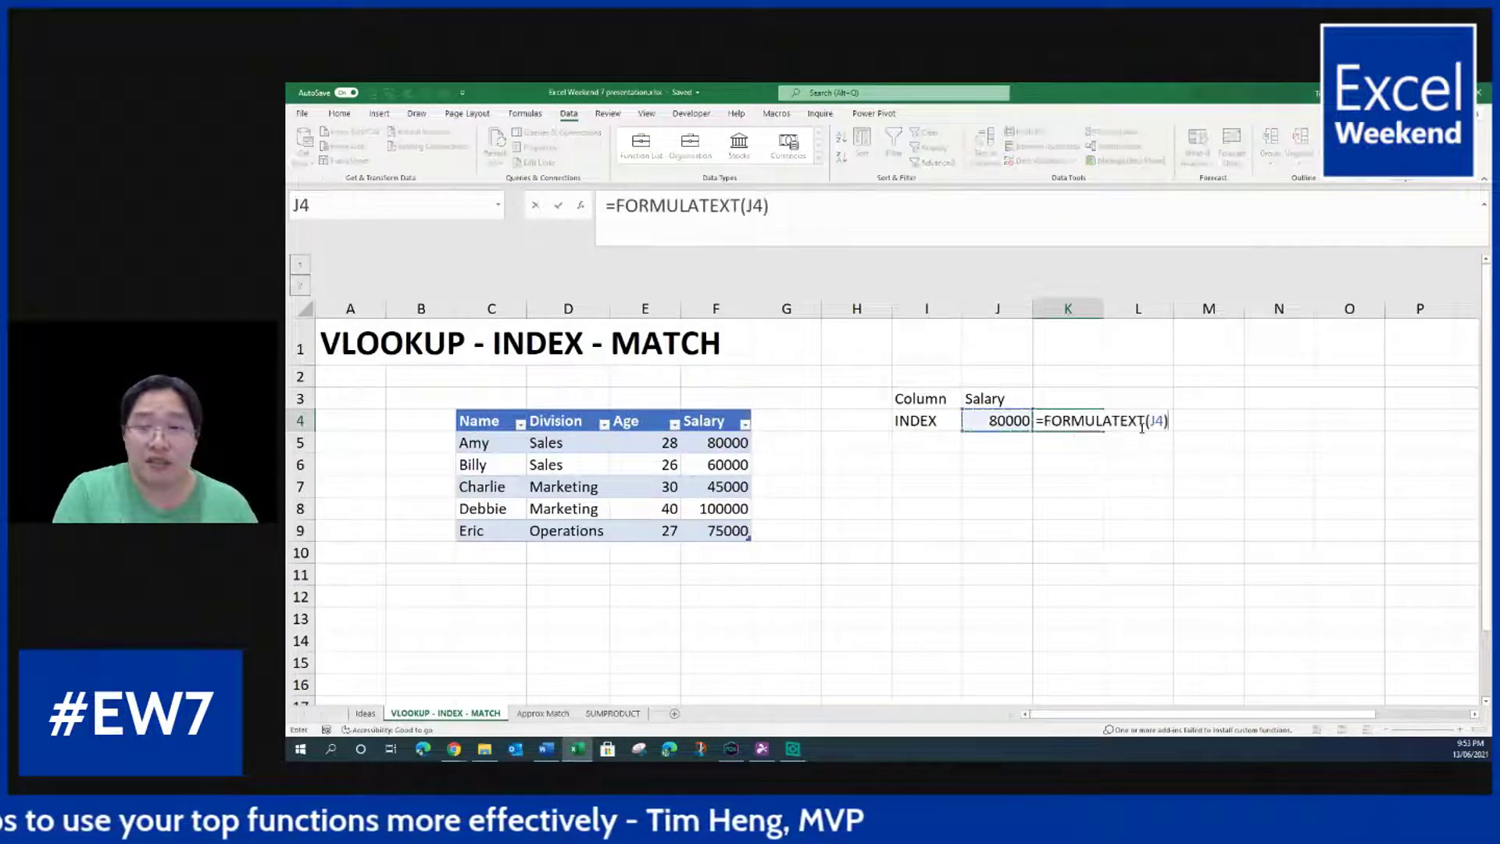
pyautogui.press('Return')
# Step: Change the INDEX row number in J4 to 0 and compare the spilled values with the table's Salary column
pyautogui.click(1010, 433)
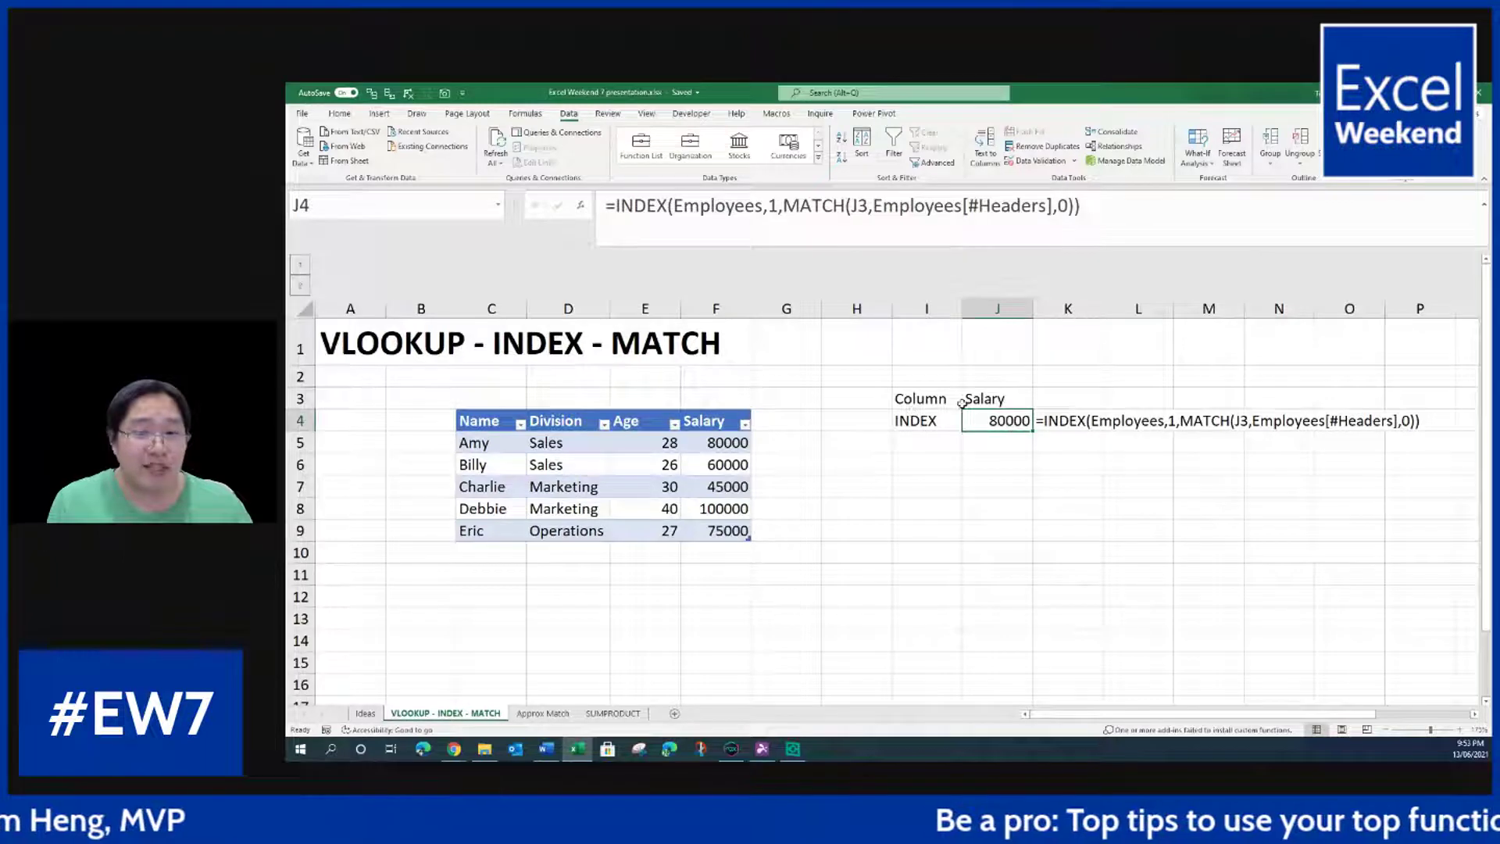
pyautogui.press('F2')
pyautogui.doubleClick(1101, 420)
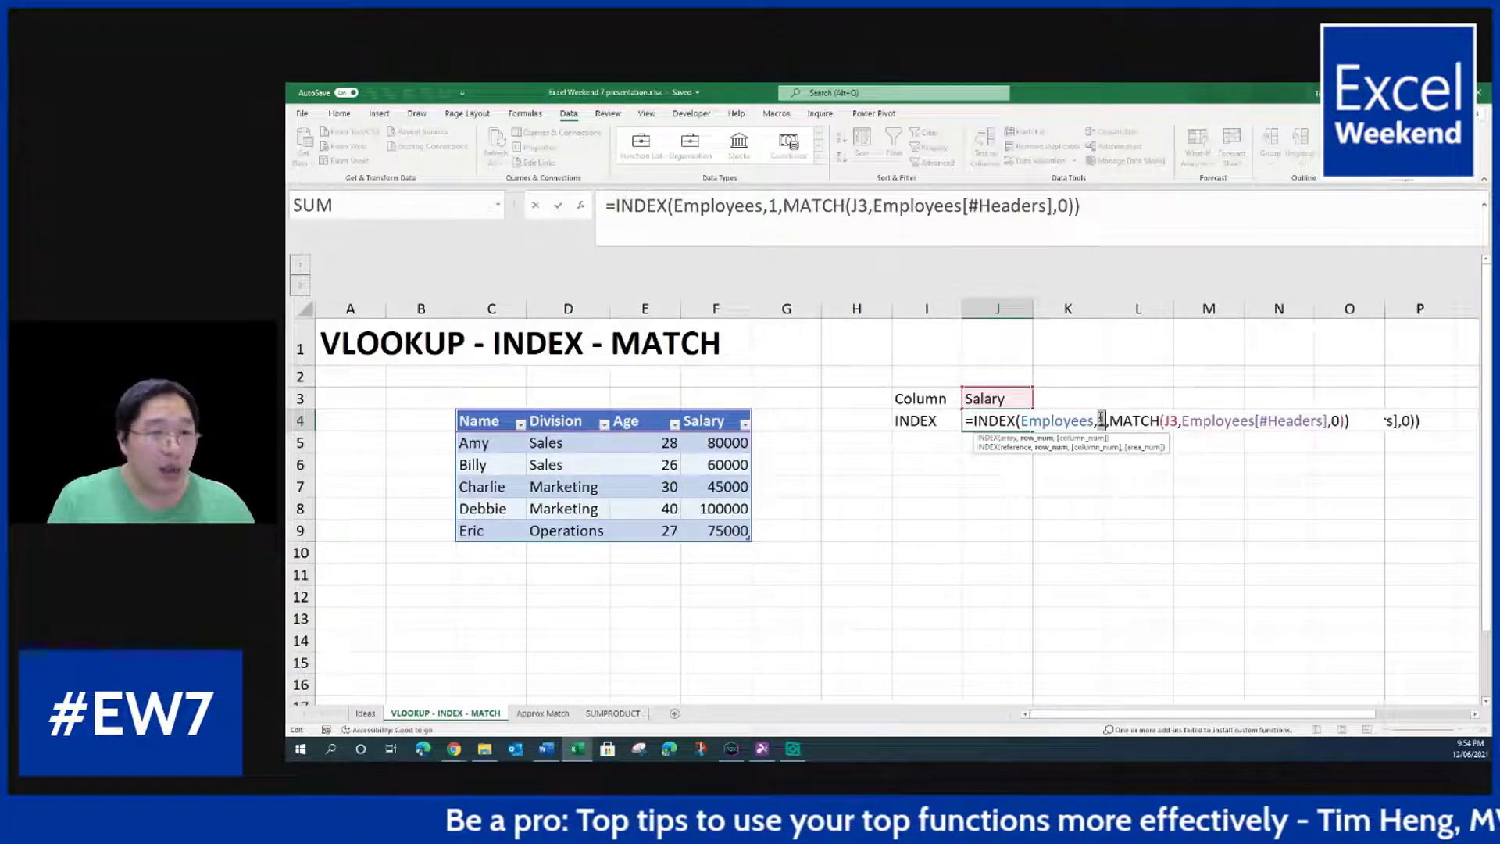
pyautogui.write('0')
pyautogui.press('Return')
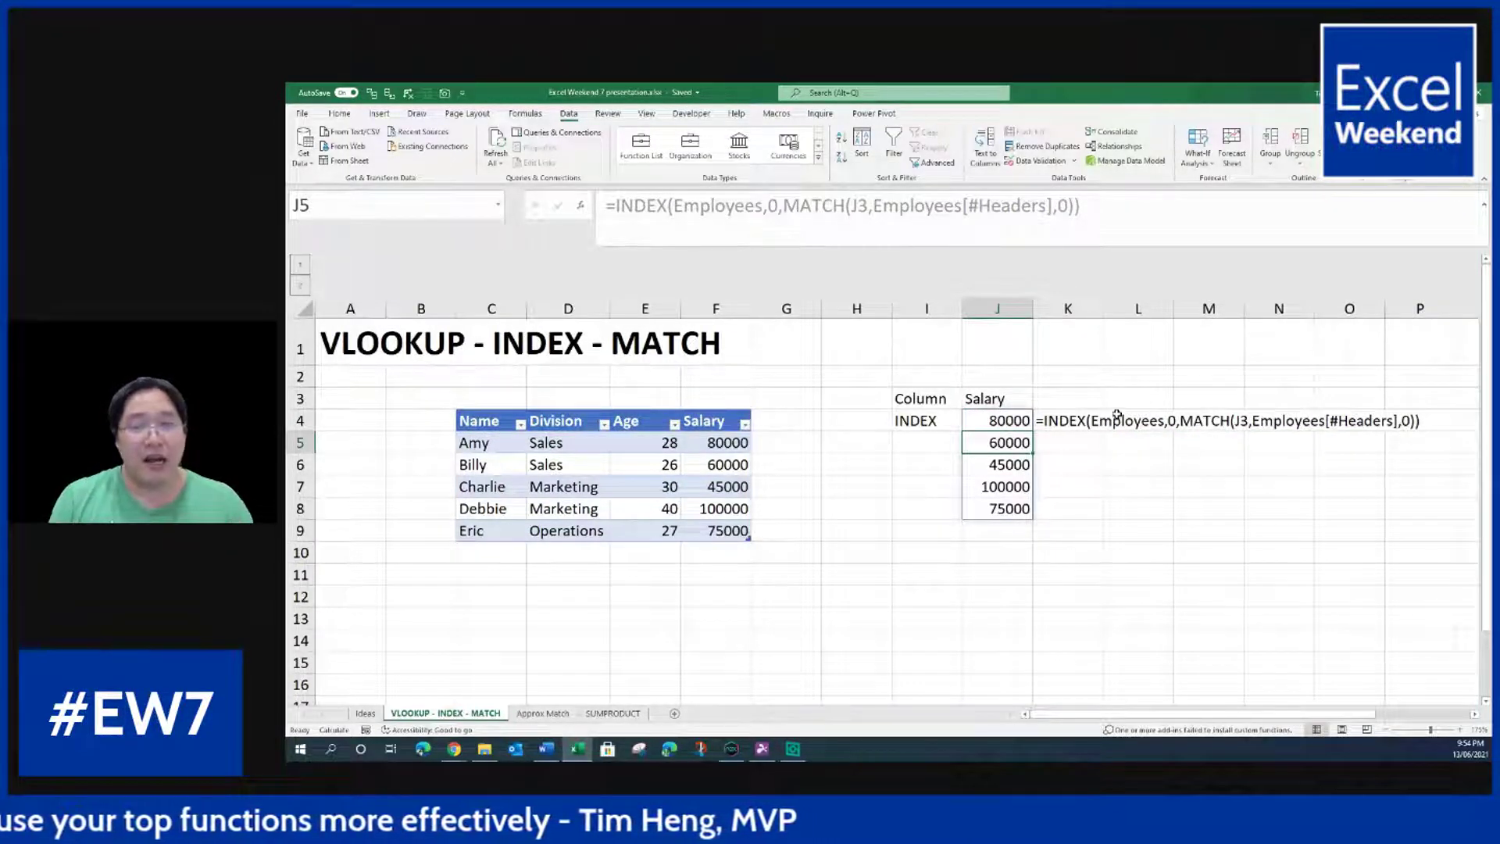
pyautogui.moveTo(1015, 426); pyautogui.dragTo(1018, 507)
pyautogui.moveTo(726, 449); pyautogui.dragTo(719, 524)
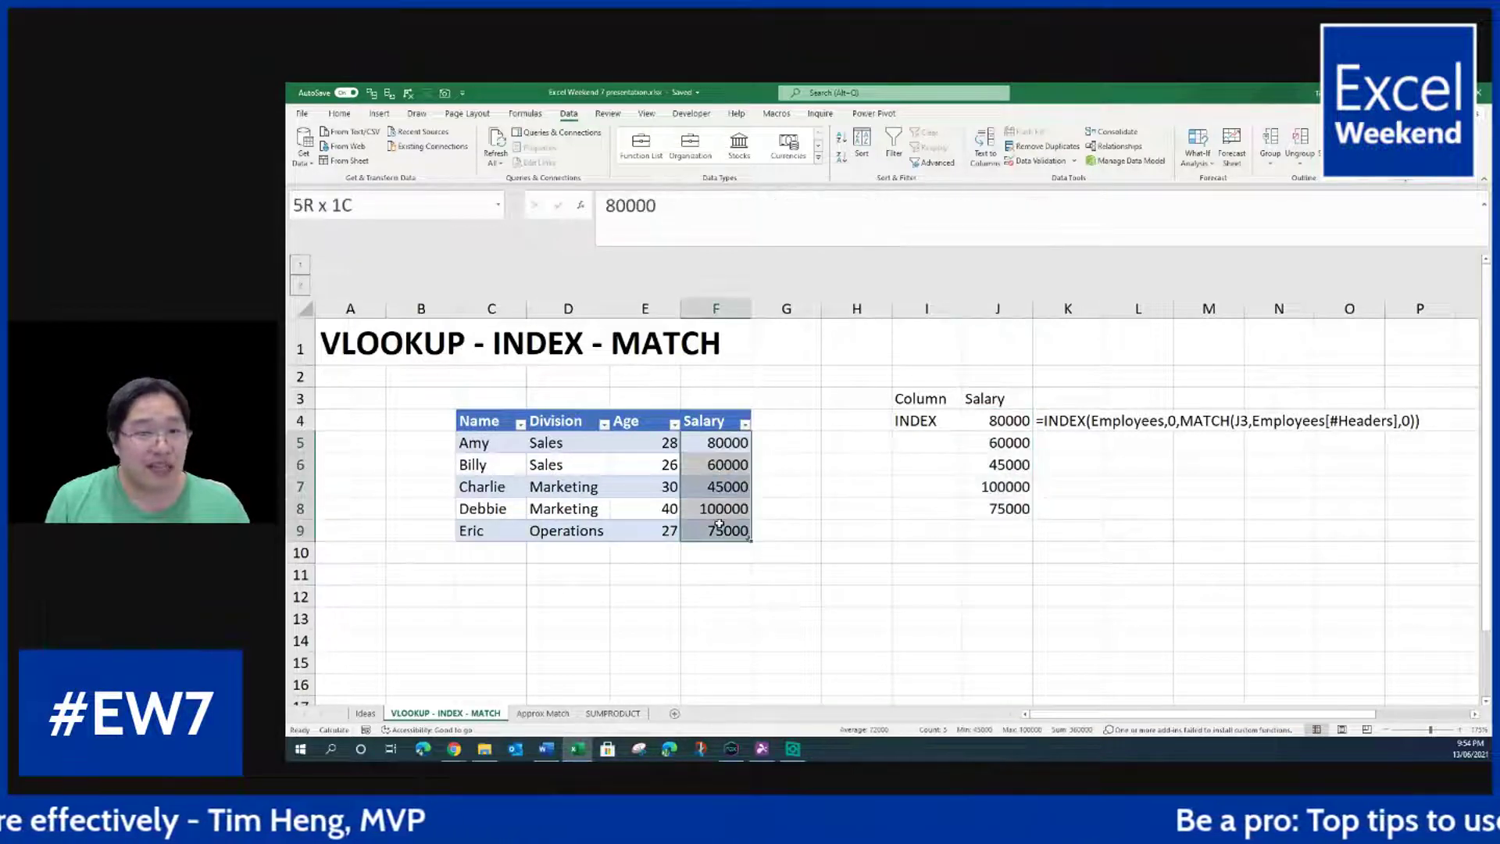
pyautogui.click(998, 400)
# Step: Wrap the INDEX formula in J4 in a SORT function
pyautogui.click(1000, 420)
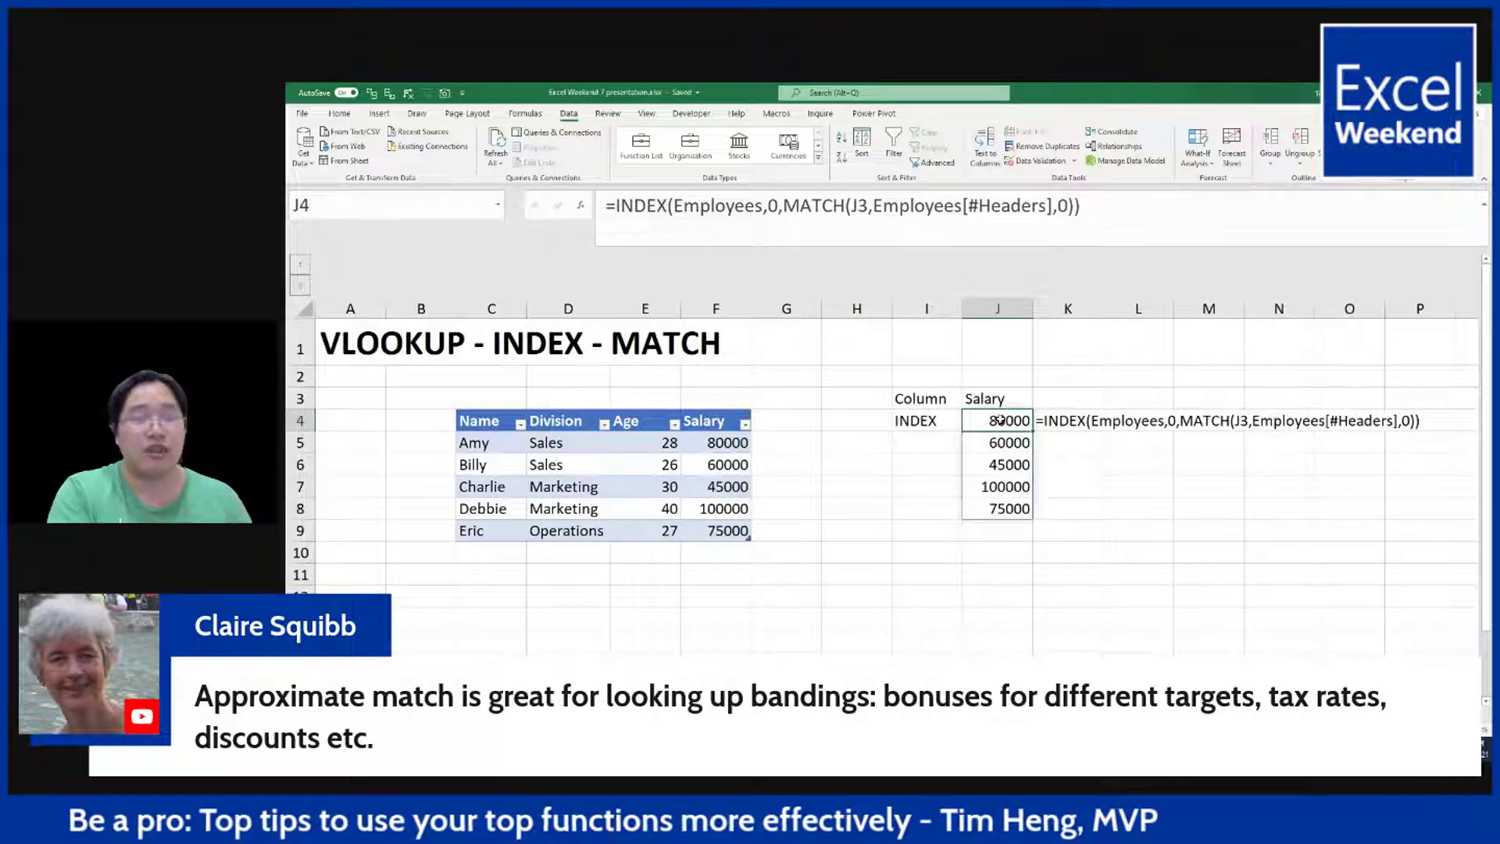
pyautogui.click(618, 205)
pyautogui.write('SORT(')
pyautogui.press('End')
pyautogui.write(')')
pyautogui.hotkey('ctrl', 'Return')
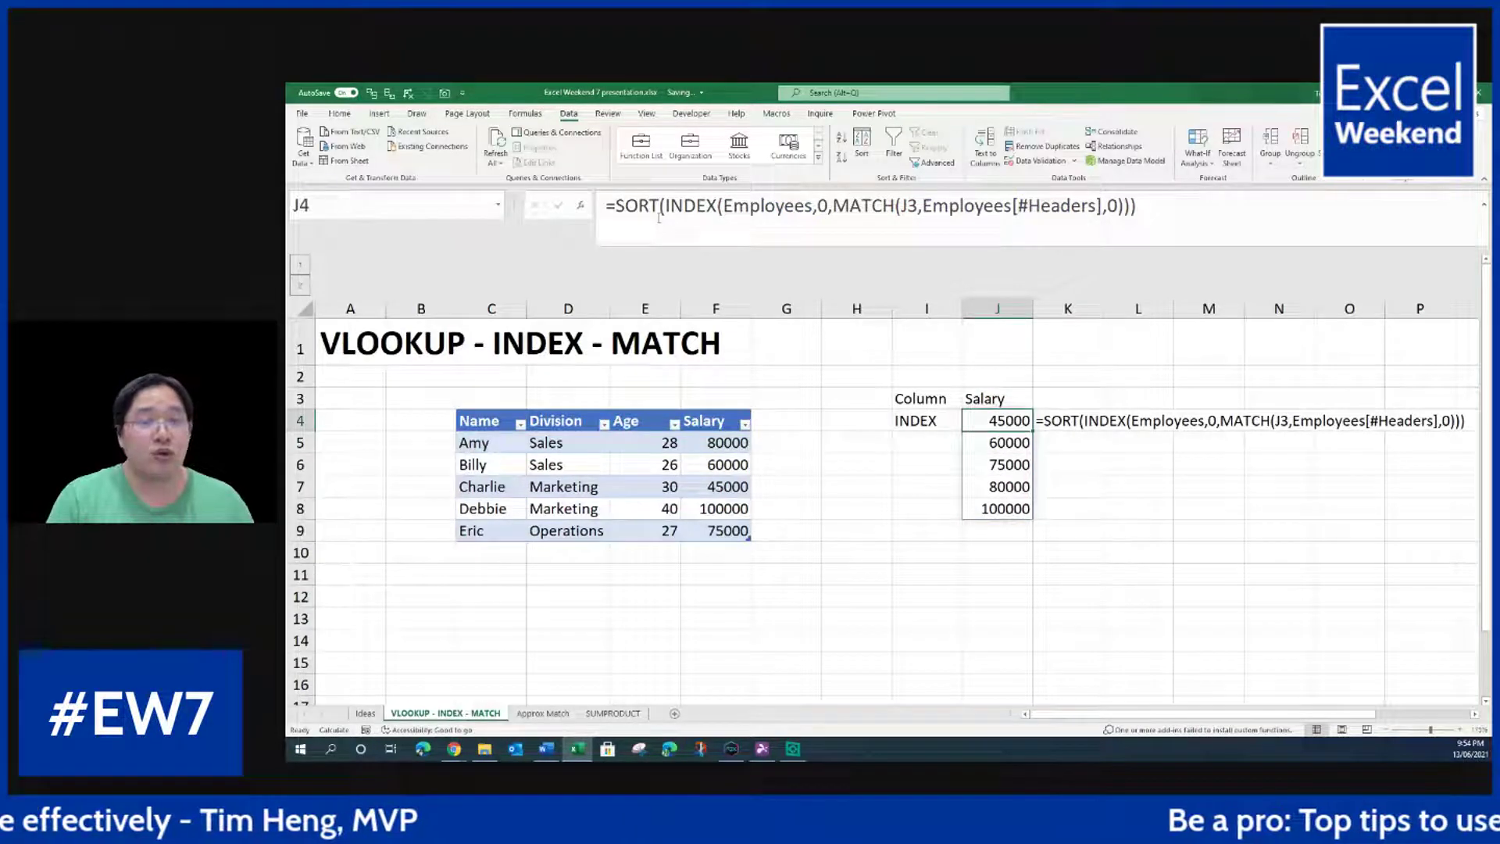
# Step: Try Age and then Division as the column name in J3
pyautogui.press('Up')
pyautogui.write('Age')
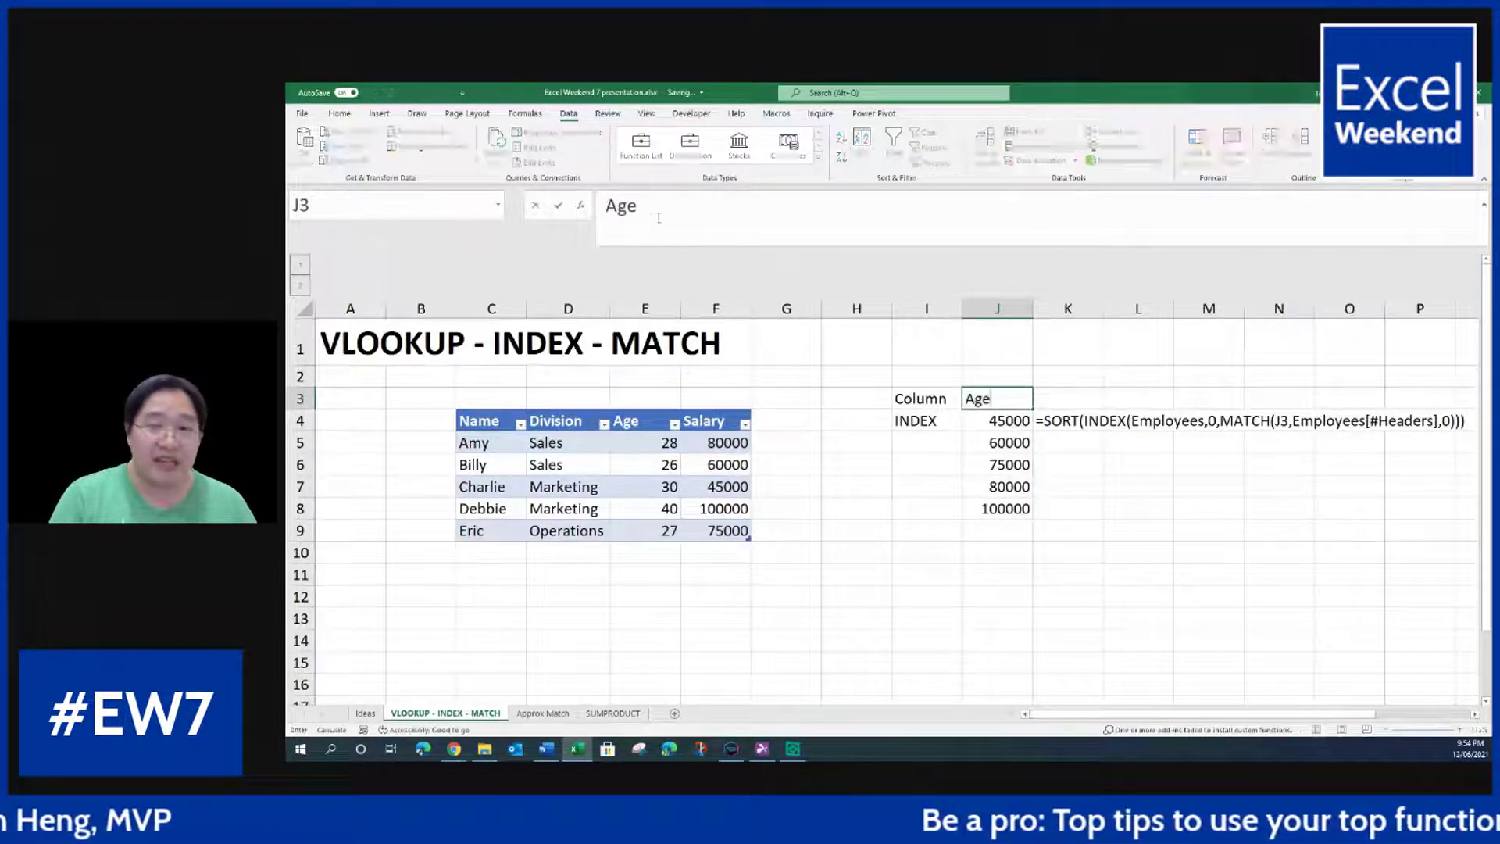
pyautogui.press('Return')
pyautogui.press('Up')
pyautogui.write('Div')
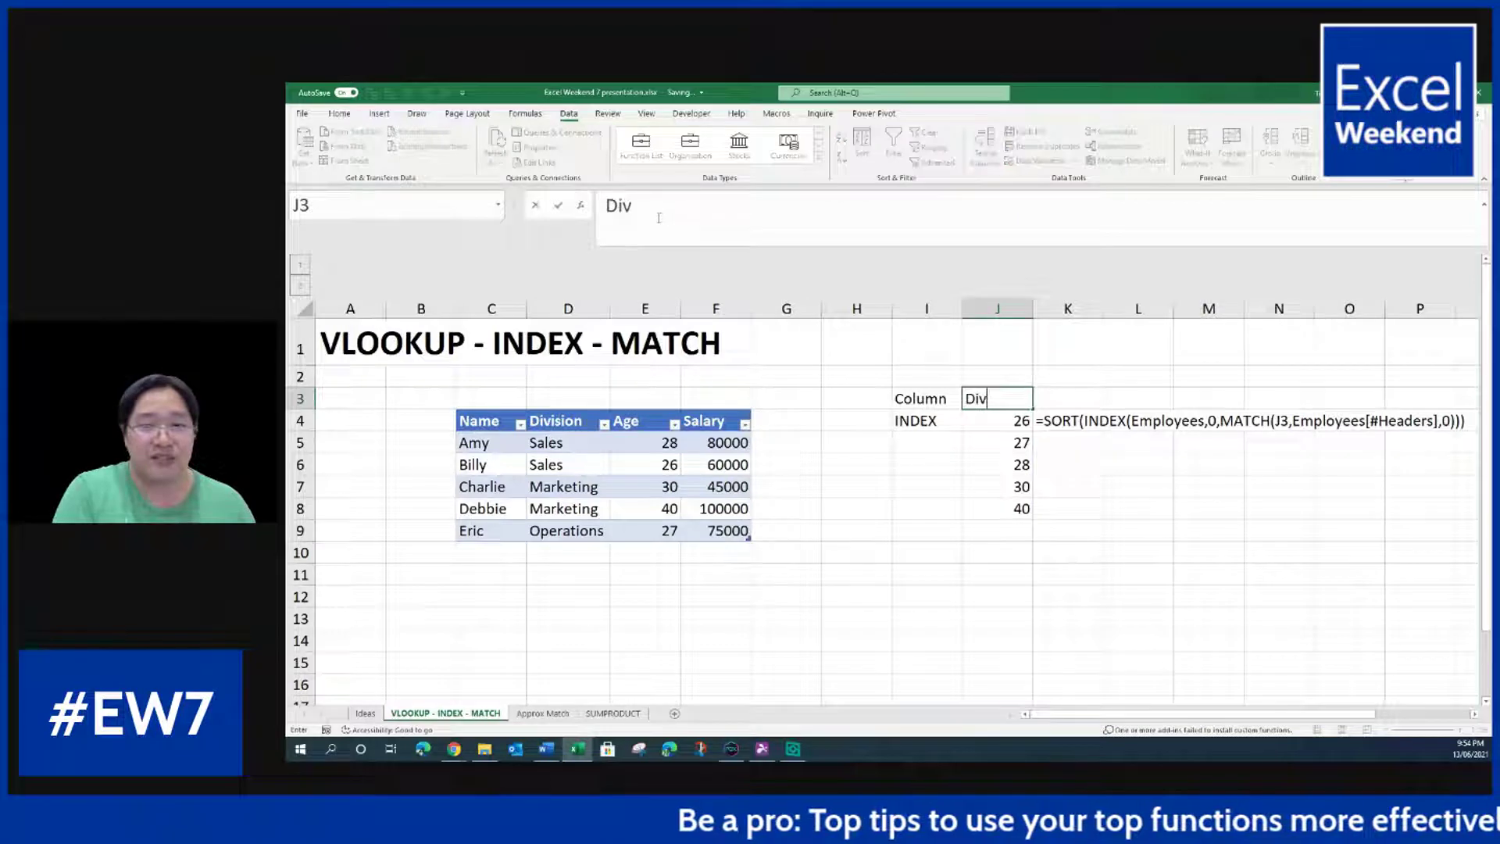
pyautogui.write('ision')
pyautogui.press('Return')
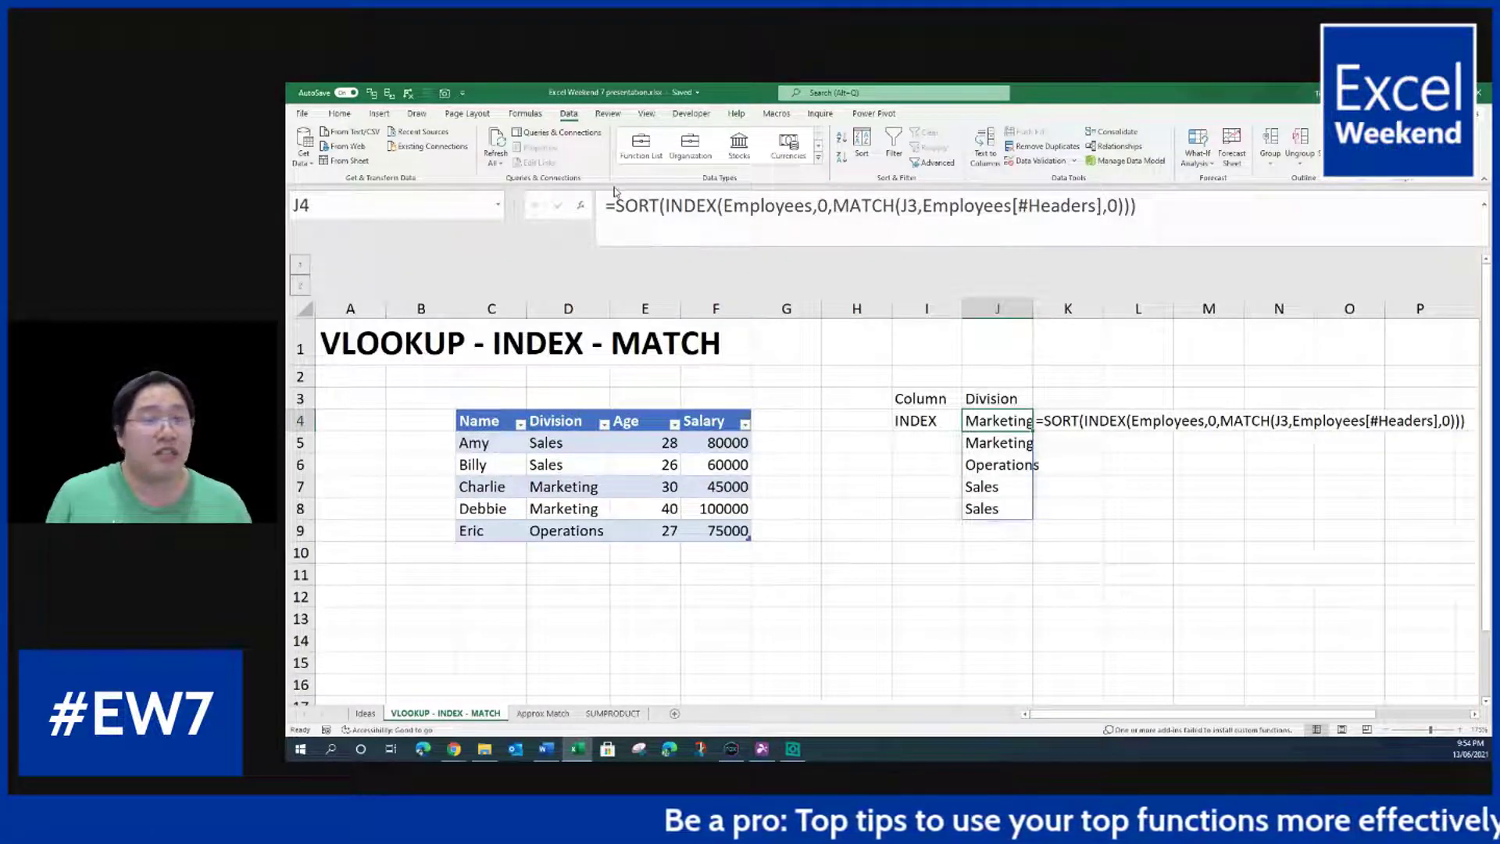
# Step: Replace the SORT function in J4's formula with SUM
pyautogui.click(629, 205)
pyautogui.doubleClick(635, 205)
pyautogui.write('SUM')
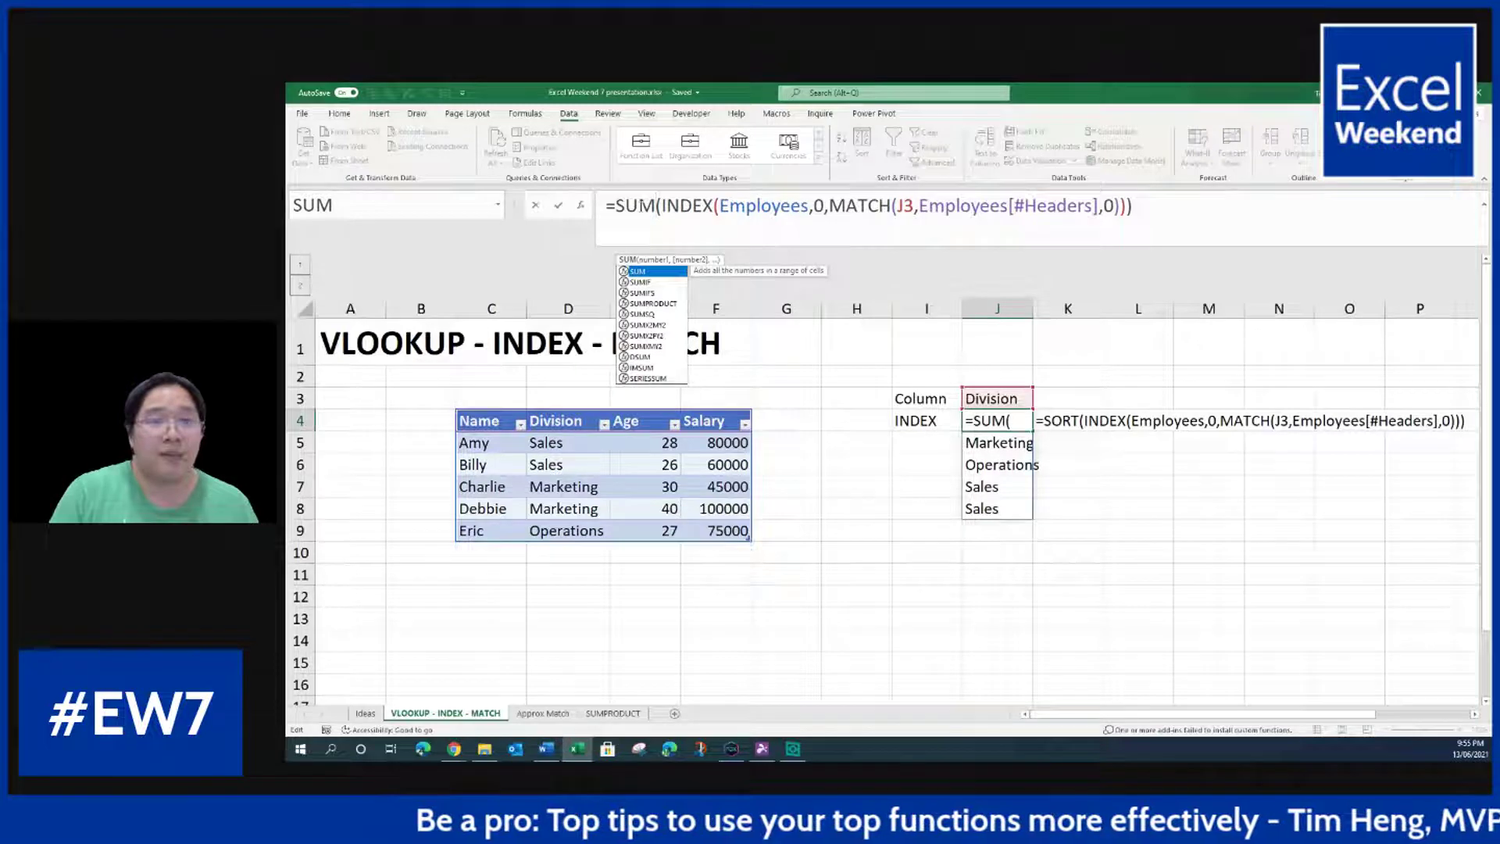
pyautogui.press('Return')
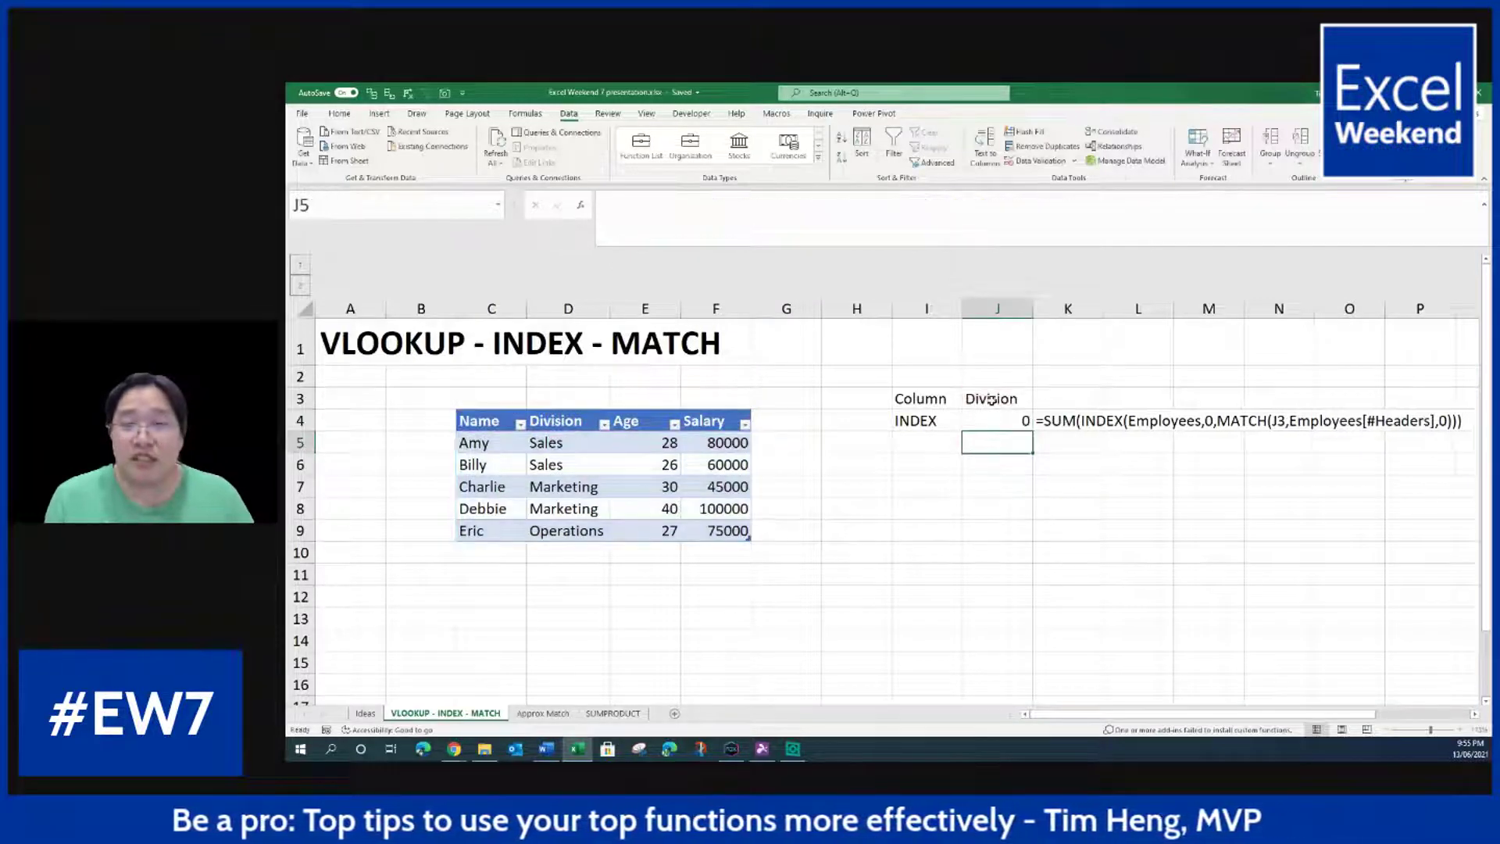
# Step: Set the column name in J3 to Salary
pyautogui.click(1004, 394)
pyautogui.write('Salary')
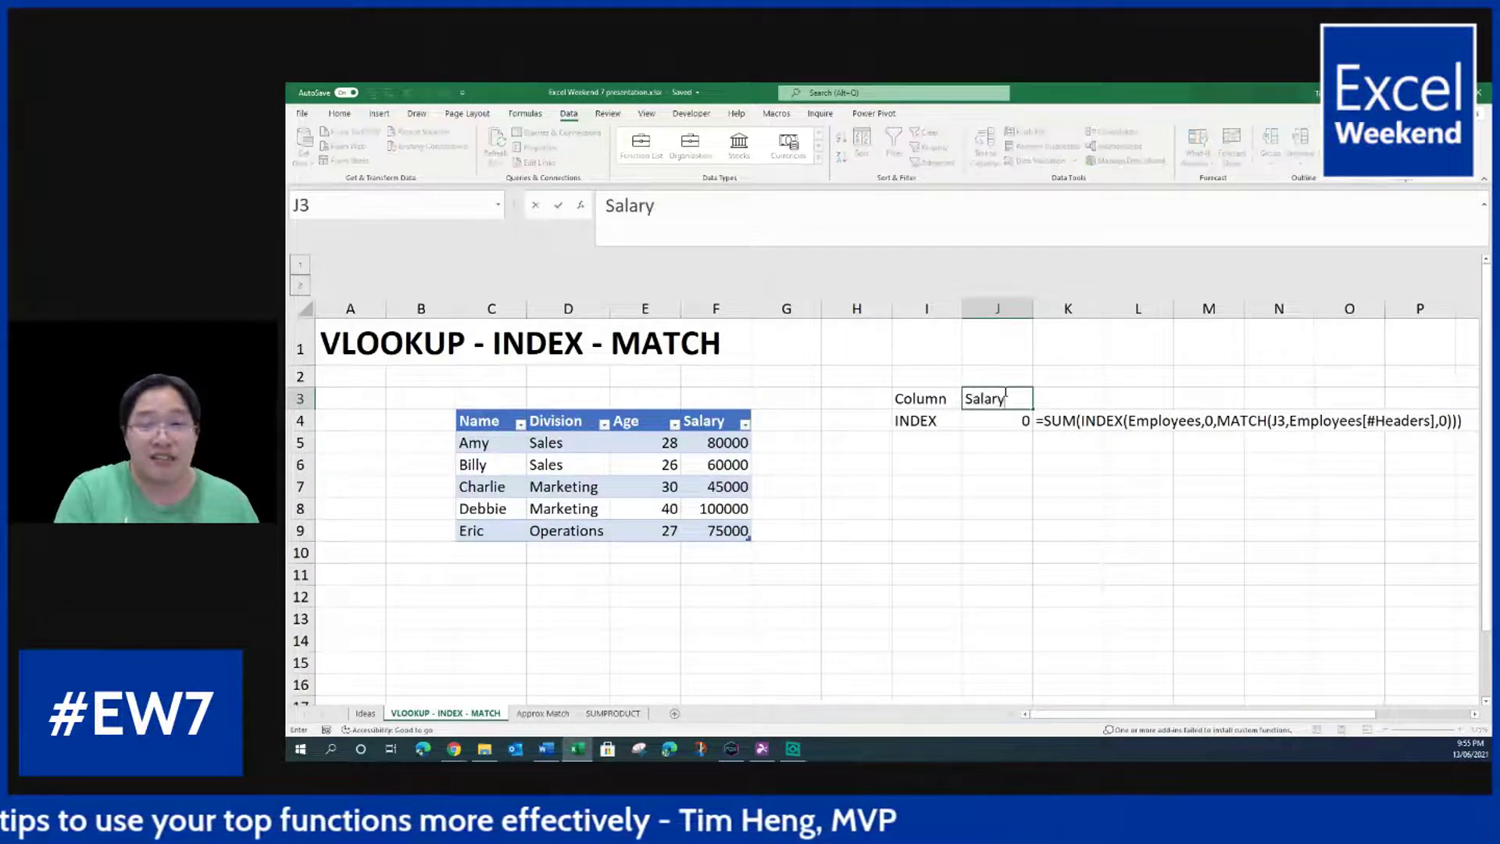
pyautogui.press('Return')
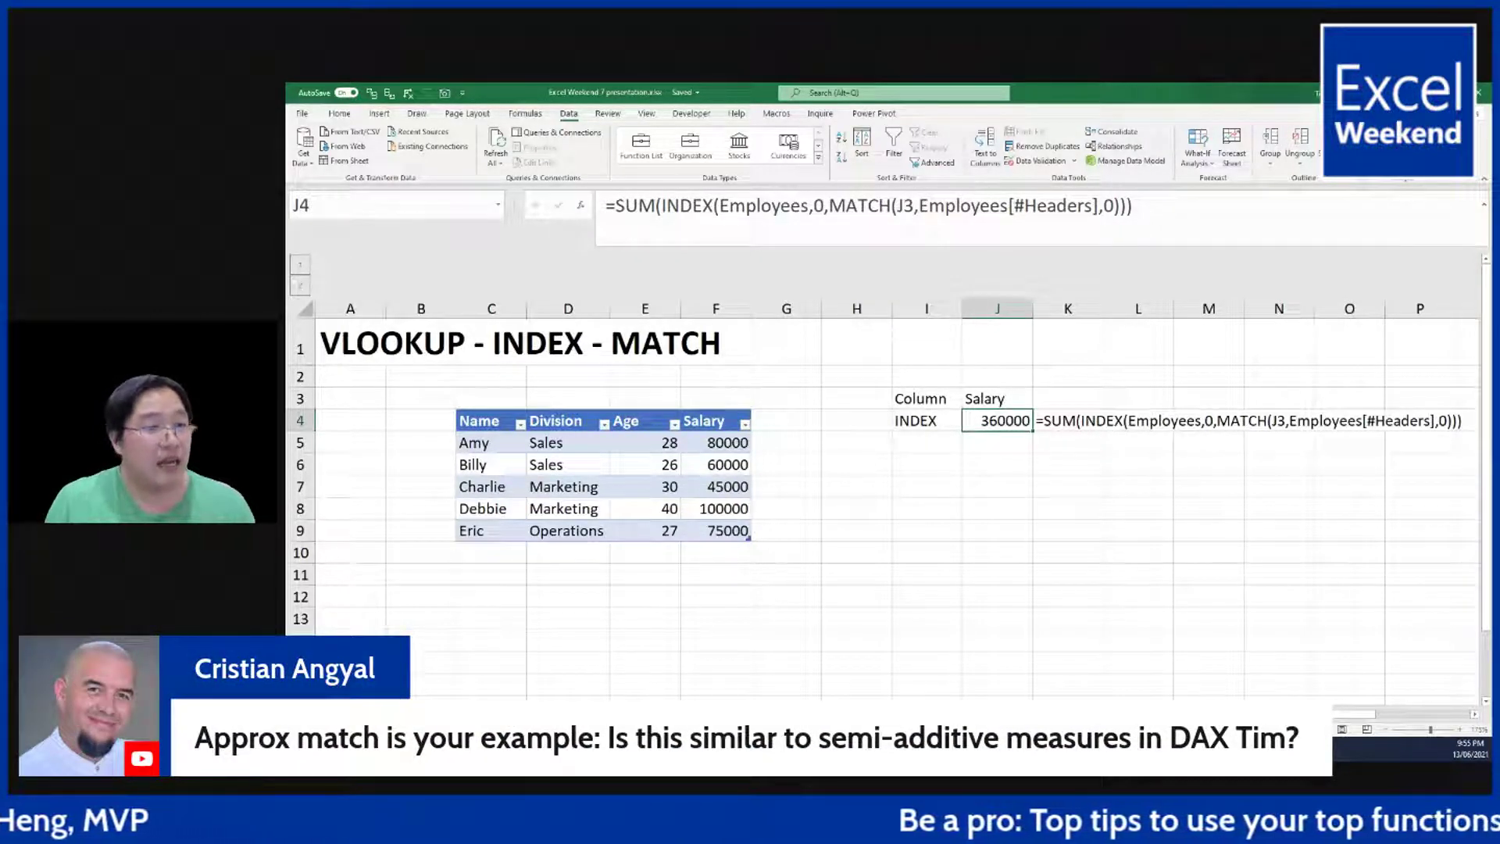
# Step: Review the function and feature lists on the Ideas sheet and highlight the SUMPRODUCT row
pyautogui.hotkey('alt', 'Tab')
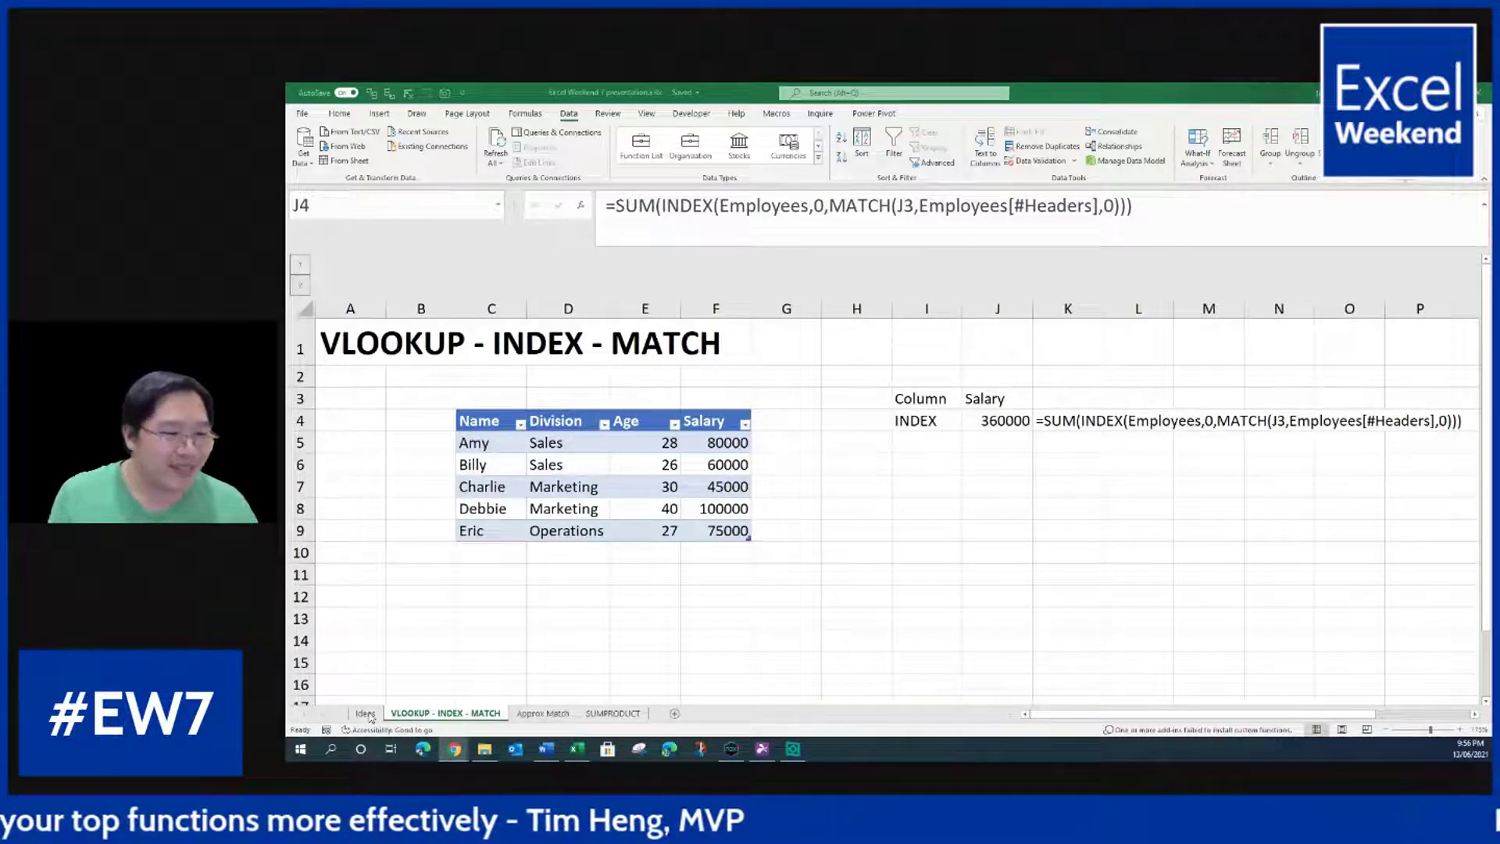
pyautogui.click(364, 714)
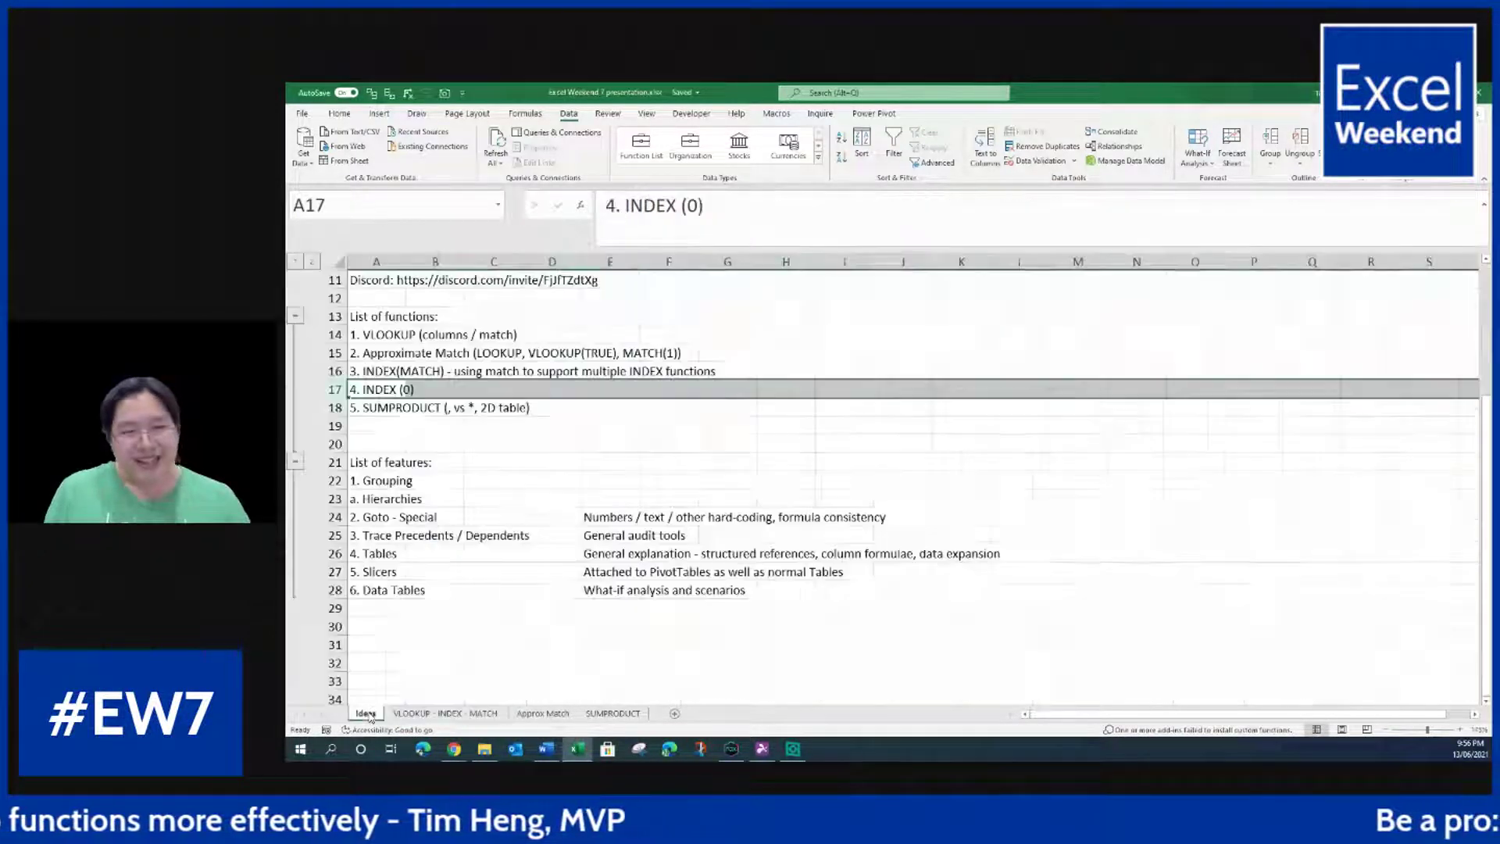
pyautogui.click(373, 407)
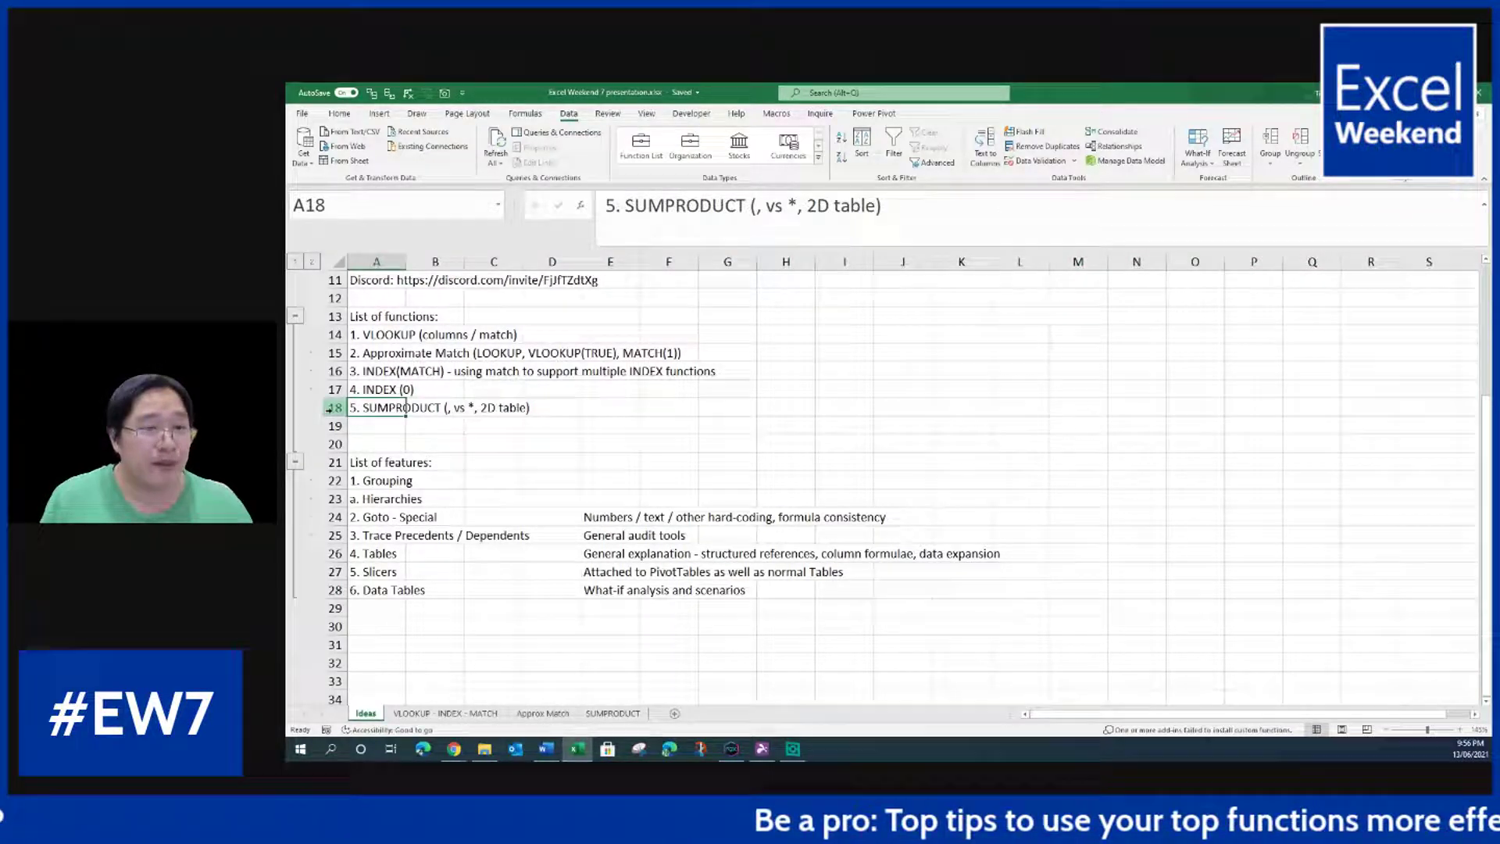
pyautogui.moveTo(390, 467); pyautogui.dragTo(639, 594)
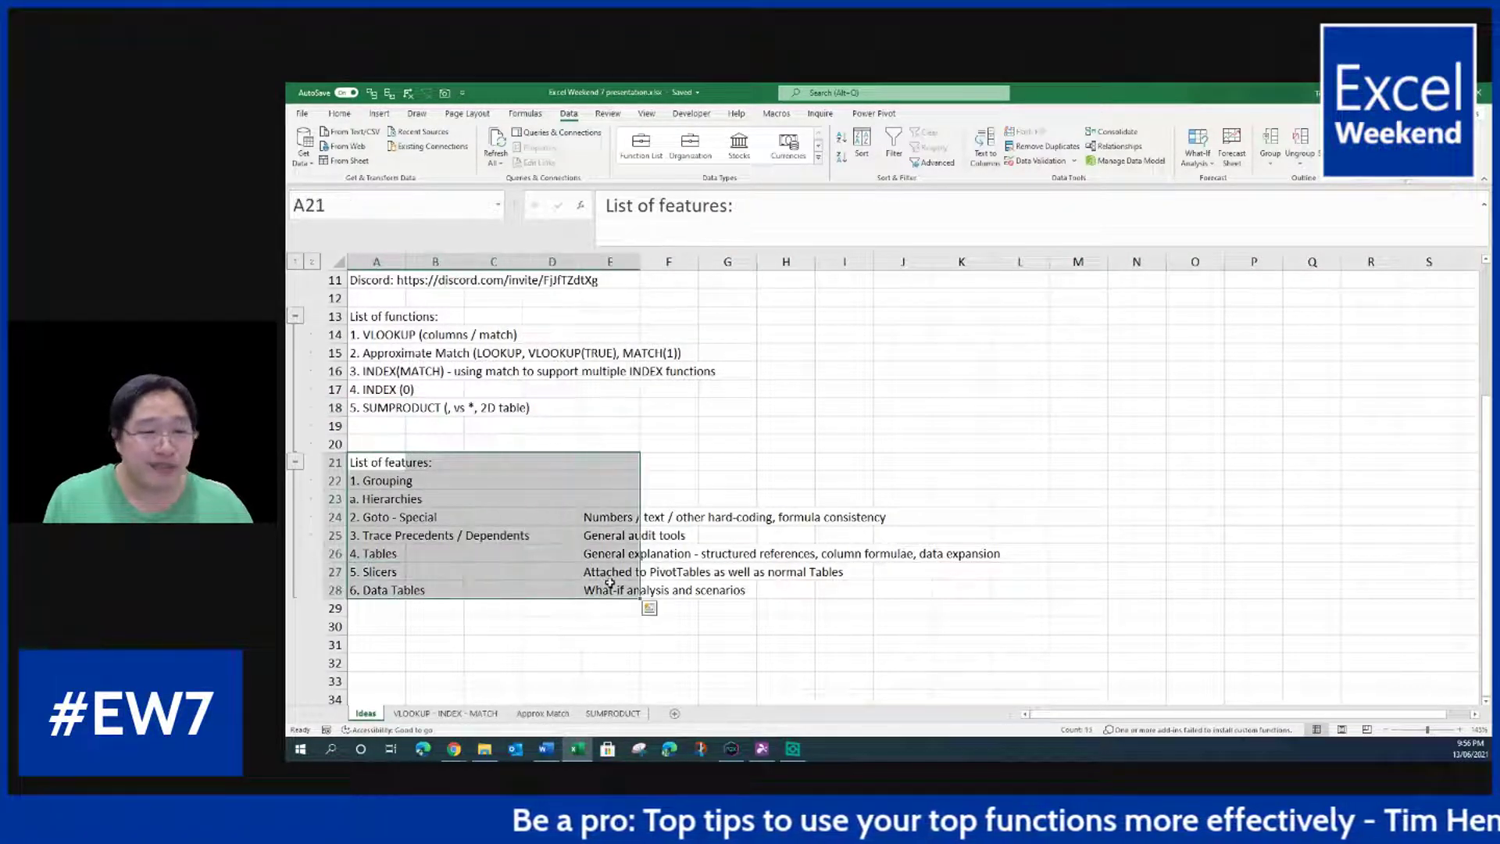
pyautogui.click(335, 407)
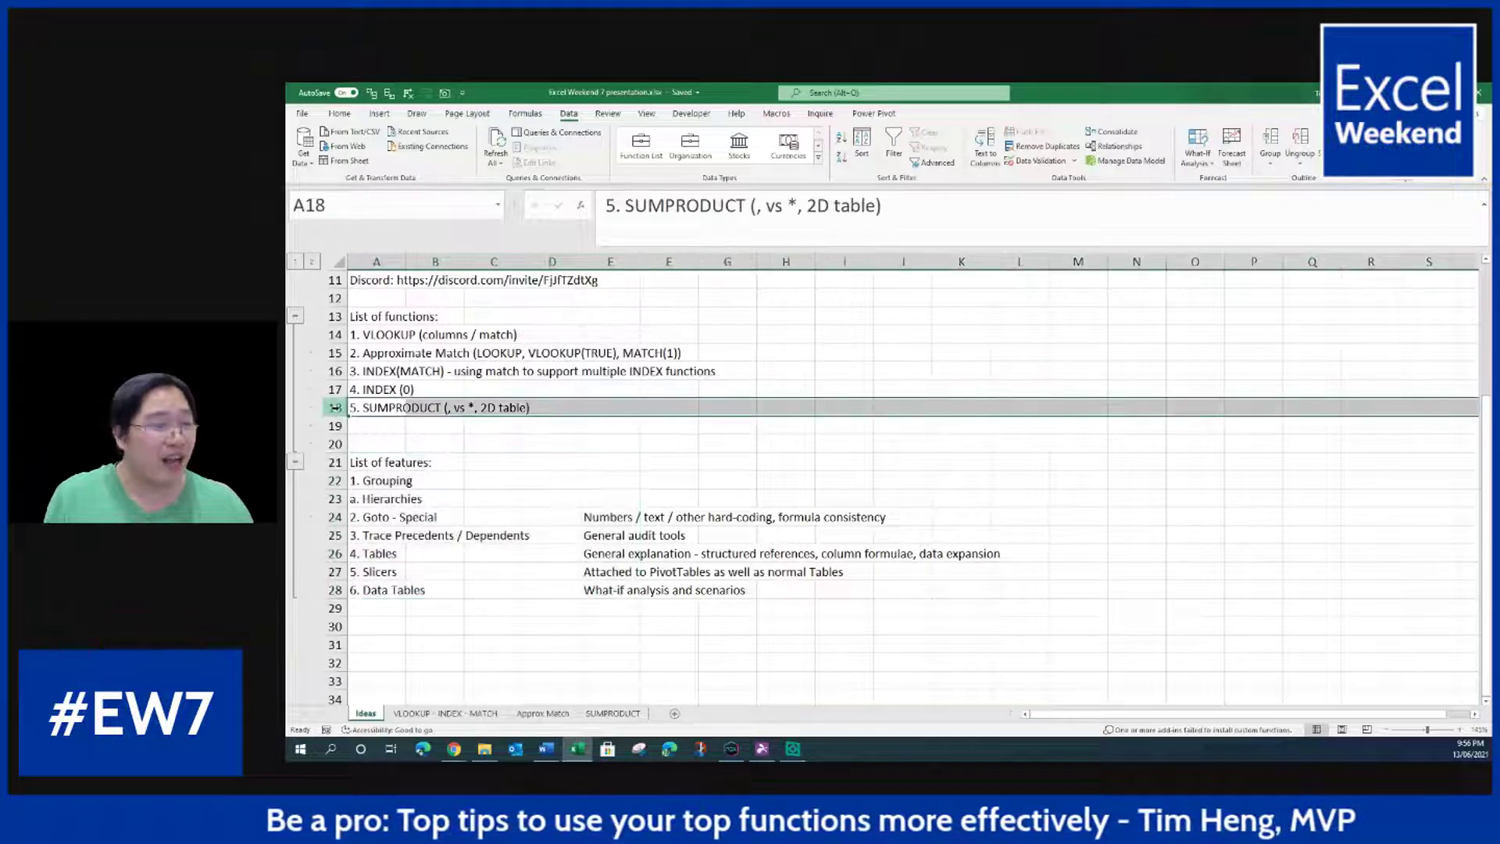
# Step: Open the SUMPRODUCT sheet and examine the shopping list's Volume and Cost (each) columns
pyautogui.click(614, 714)
pyautogui.click(719, 349)
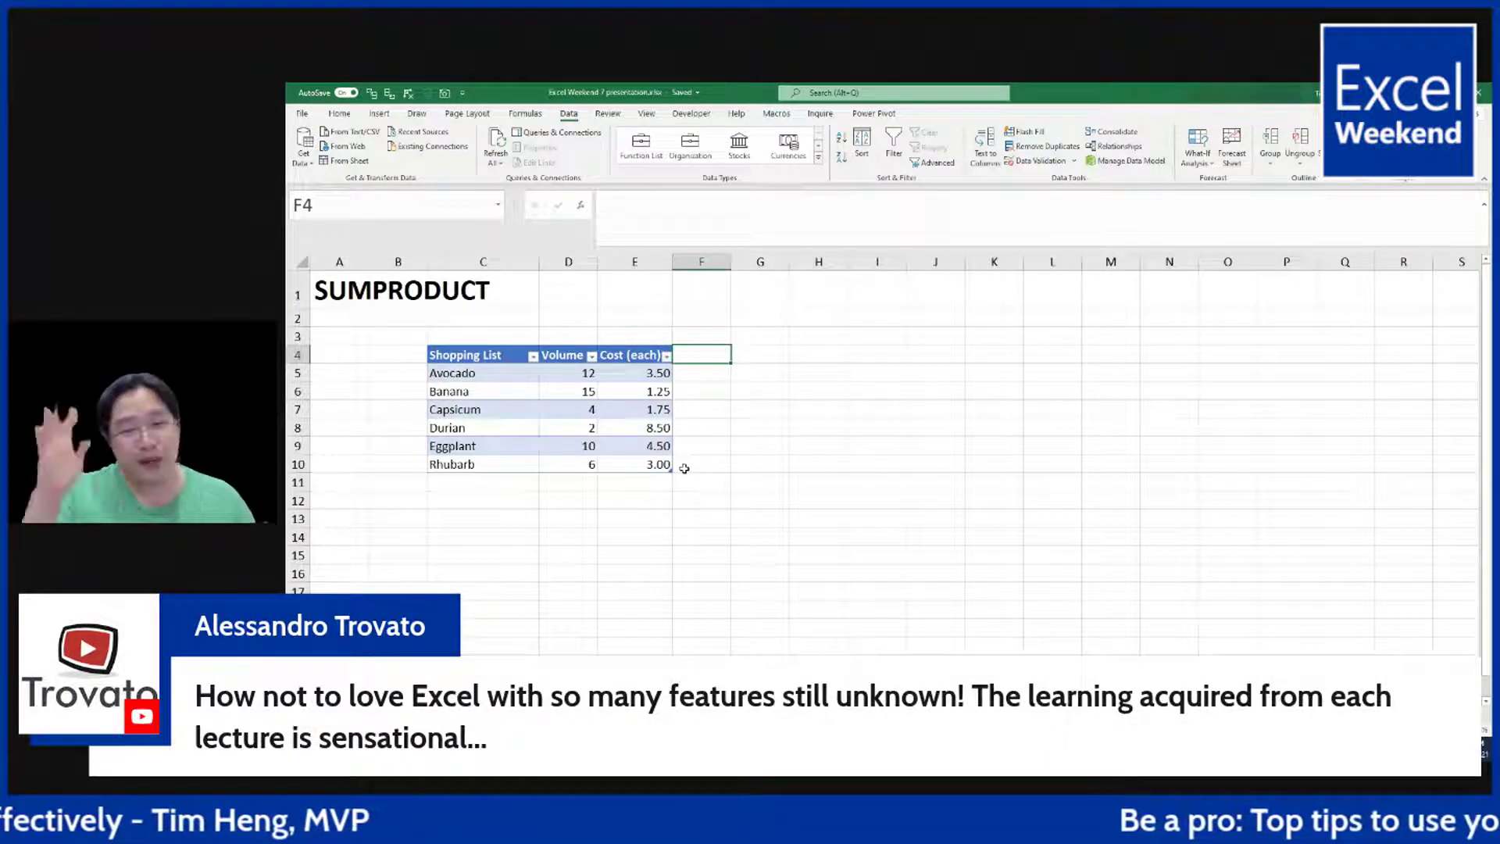
pyautogui.click(693, 503)
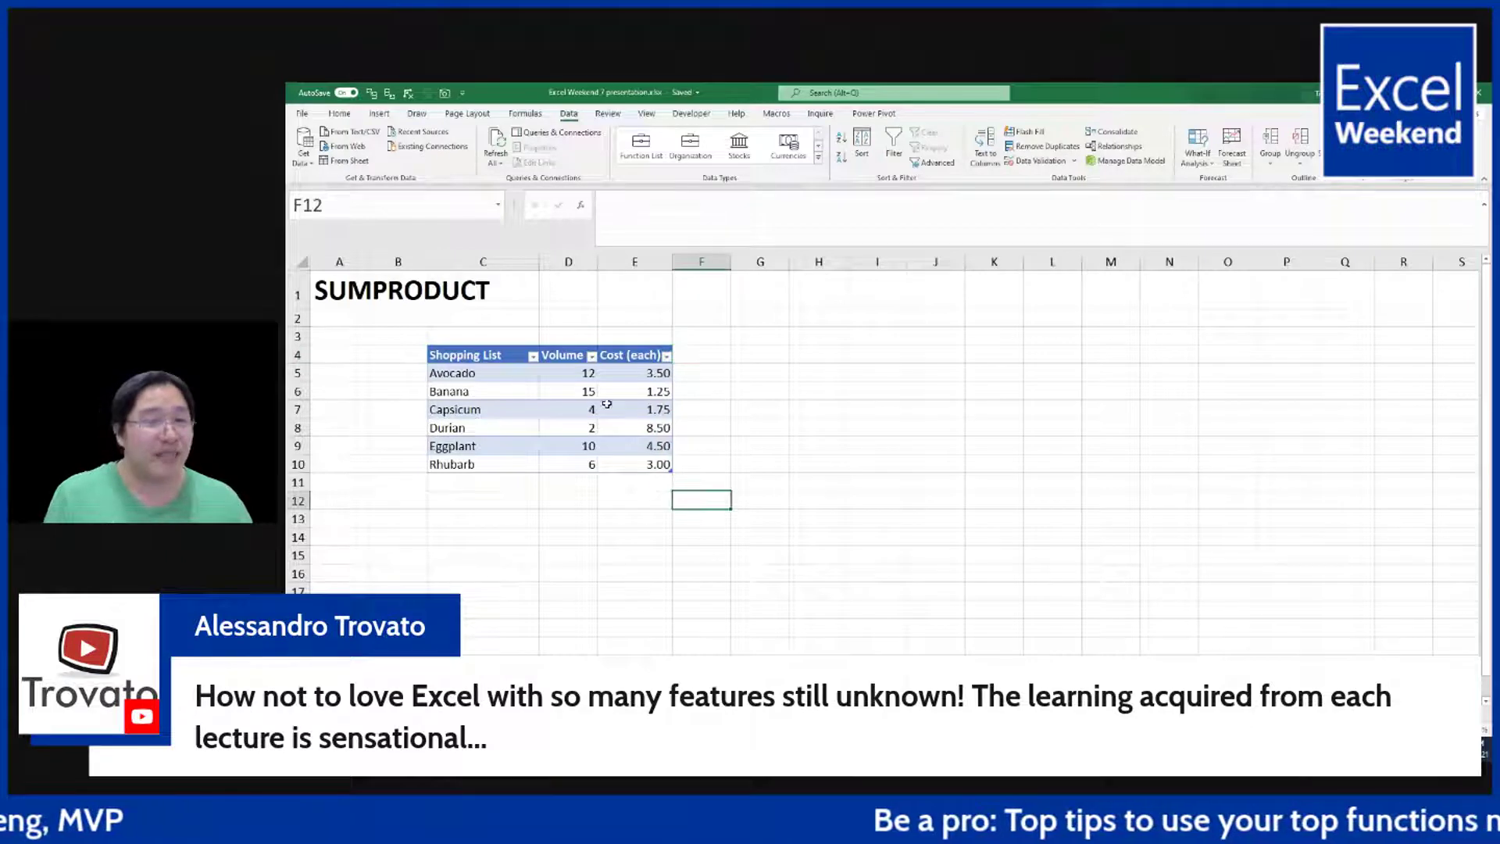
pyautogui.click(588, 378)
pyautogui.hotkey('ctrl', 'shift', 'Right')
pyautogui.click(653, 408)
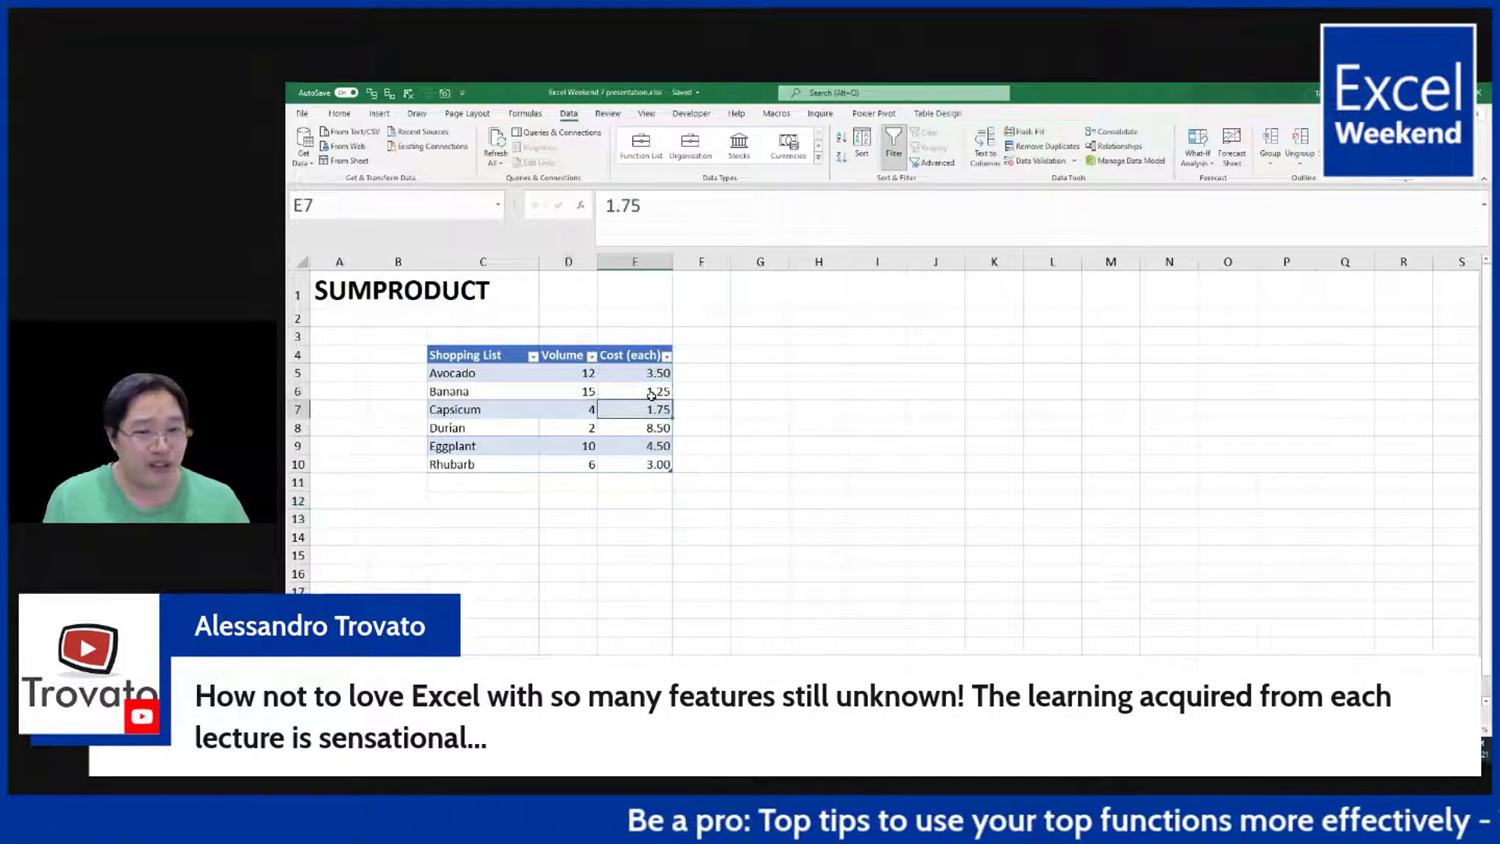
# Step: Add a Total Cost column to the shopping list table by entering its header in F4
pyautogui.click(714, 354)
pyautogui.write('Total Cost')
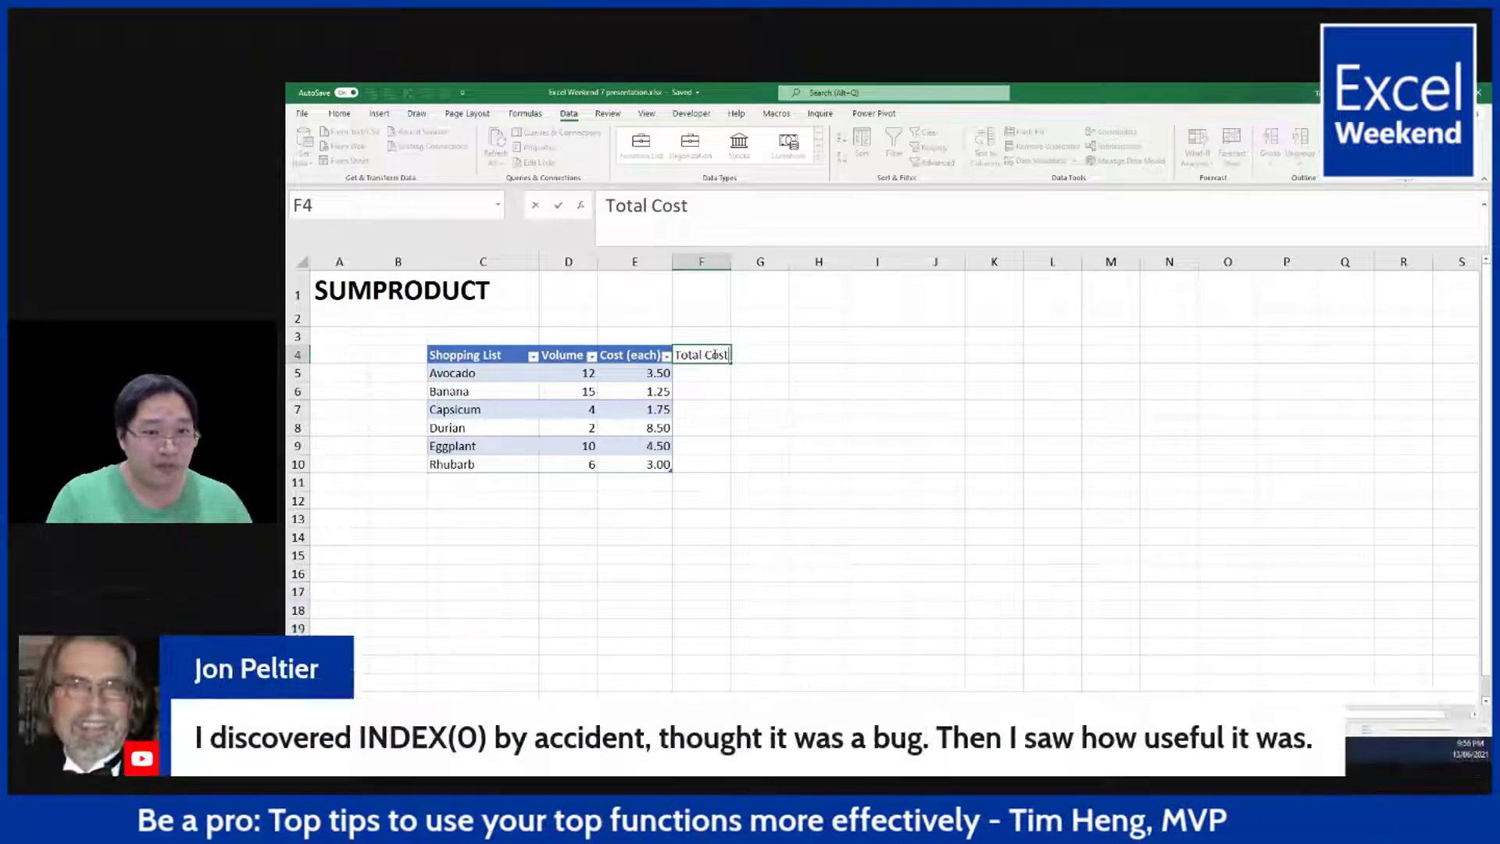
pyautogui.press('Return')
pyautogui.write('=')
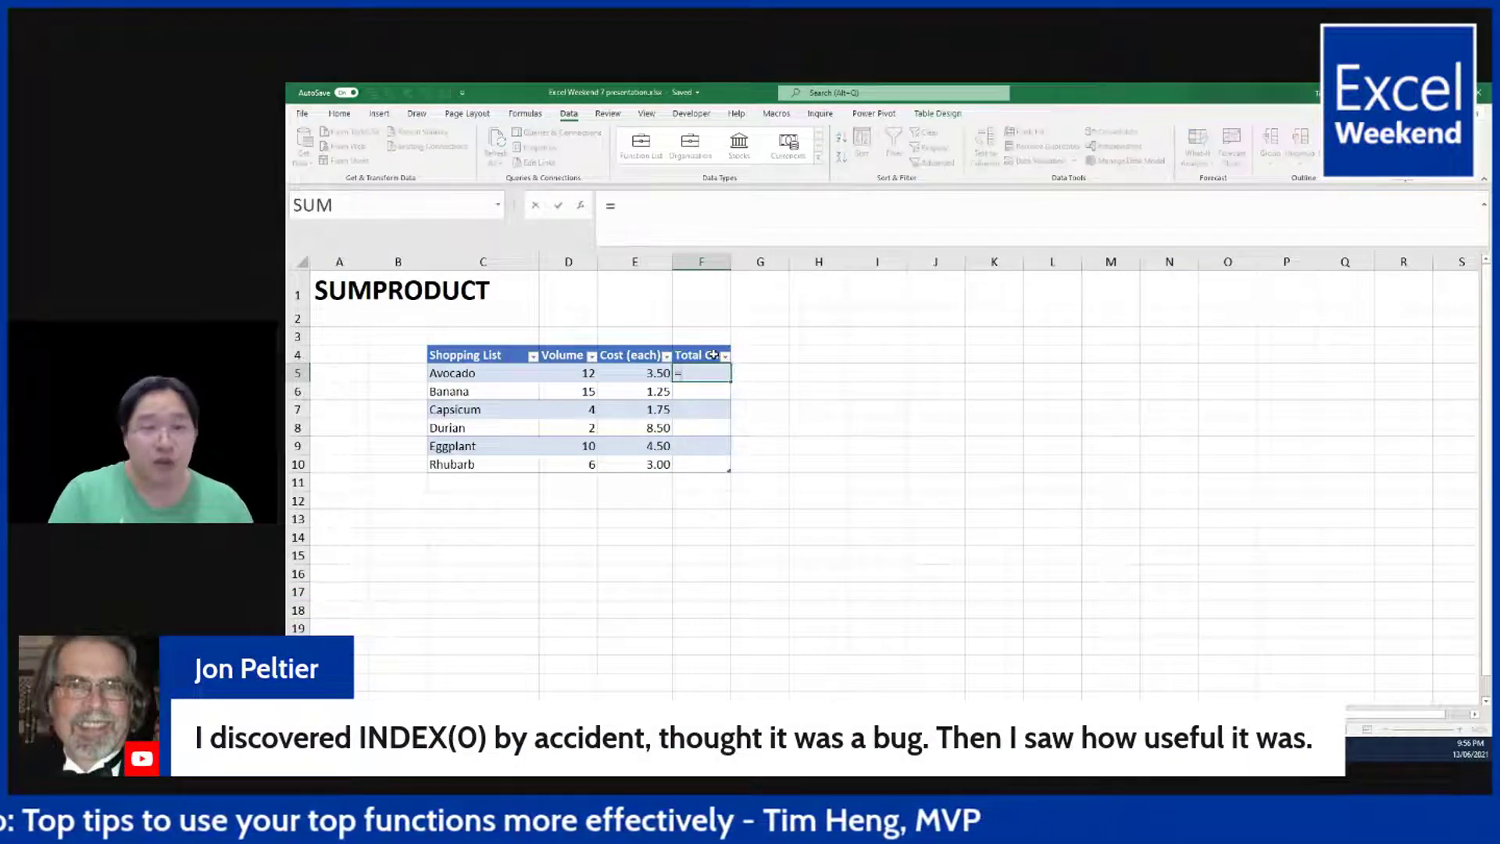
pyautogui.press('Left')
pyautogui.press('Left')
pyautogui.write('*')
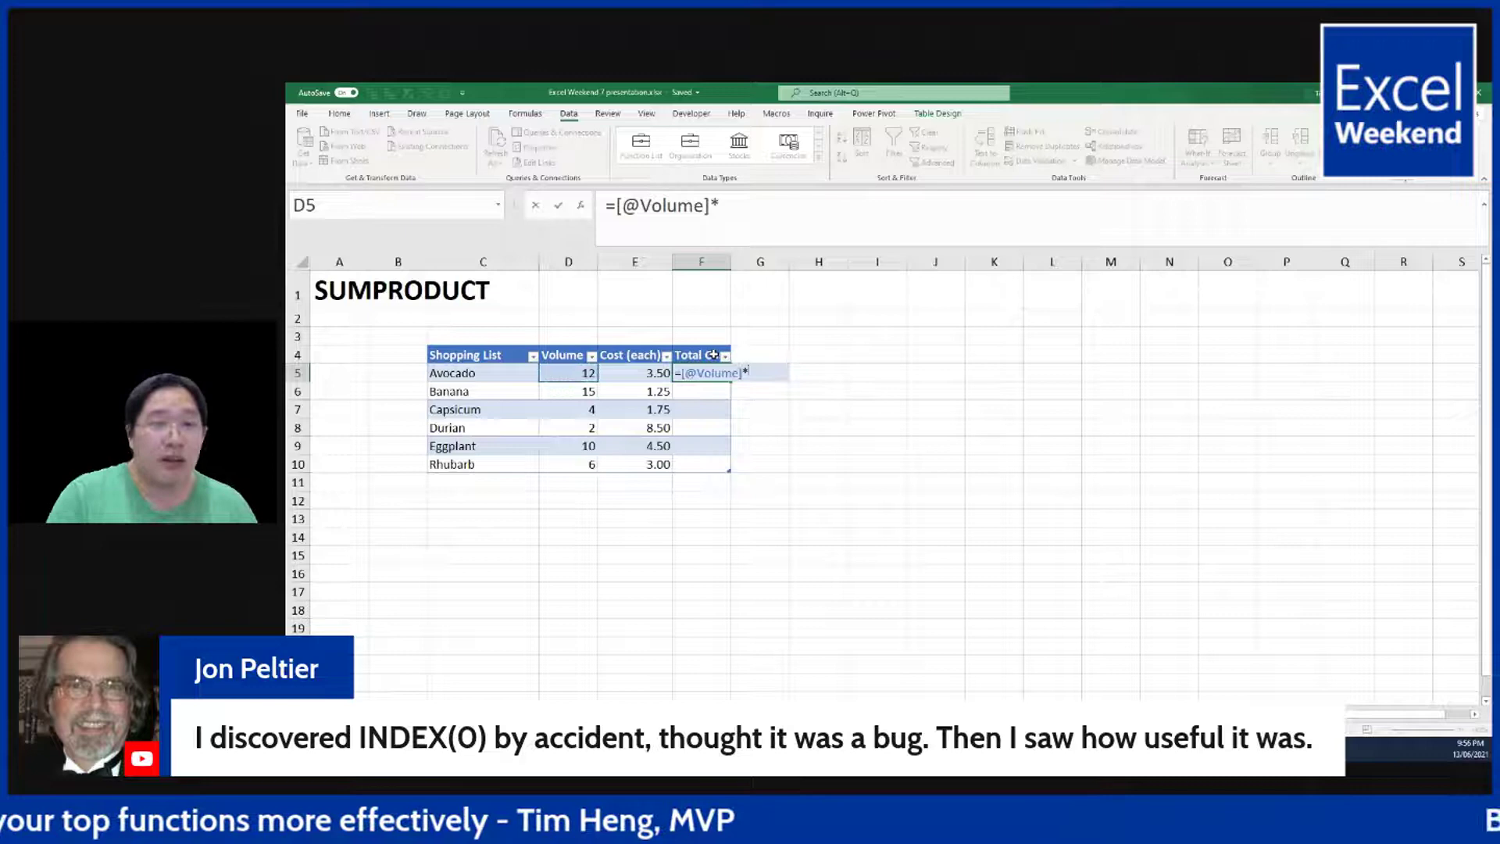
pyautogui.press('Left')
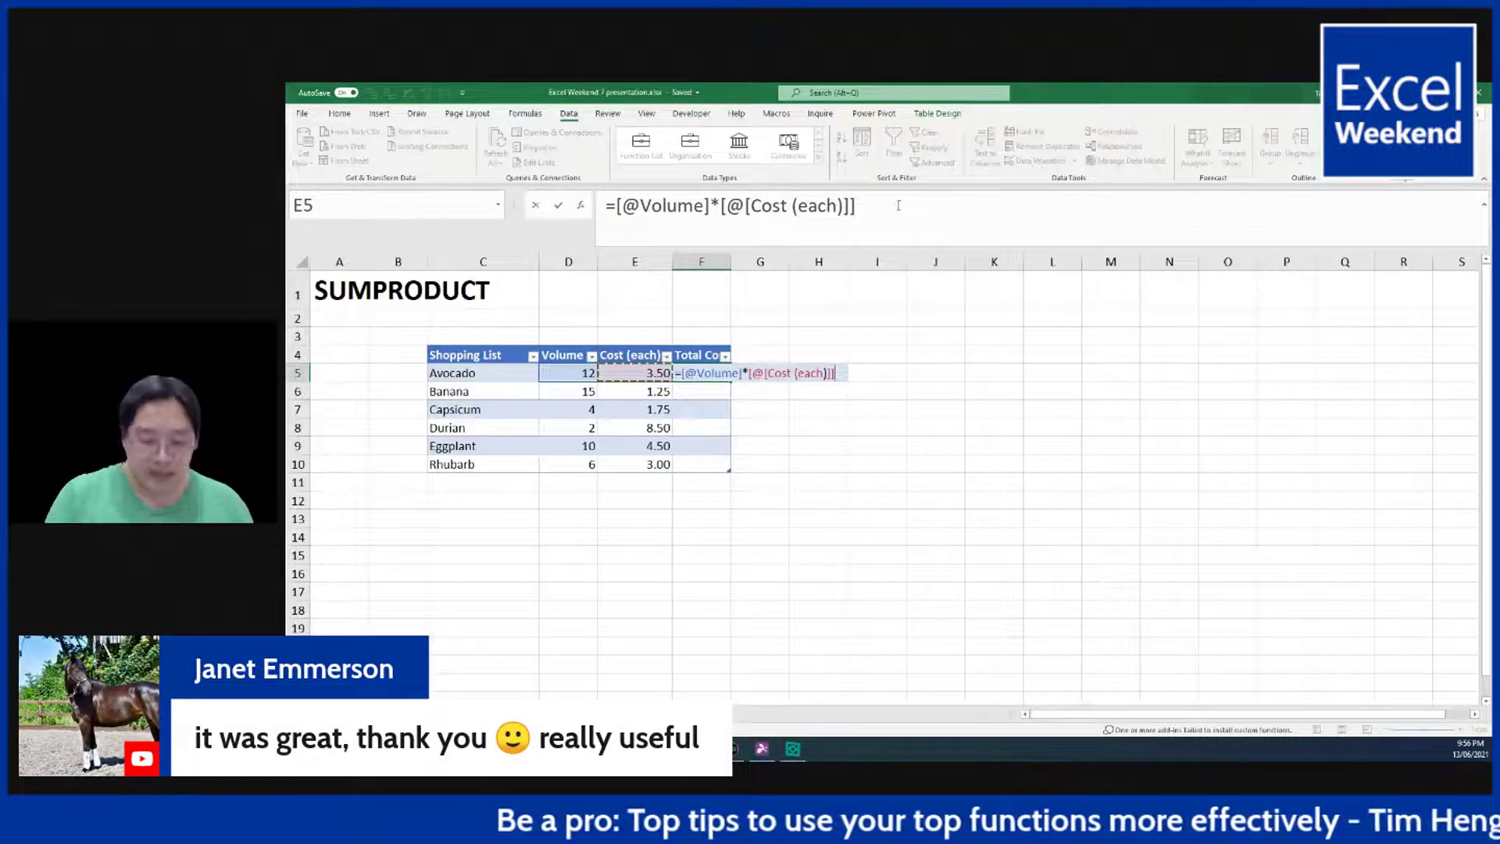
pyautogui.press('Return')
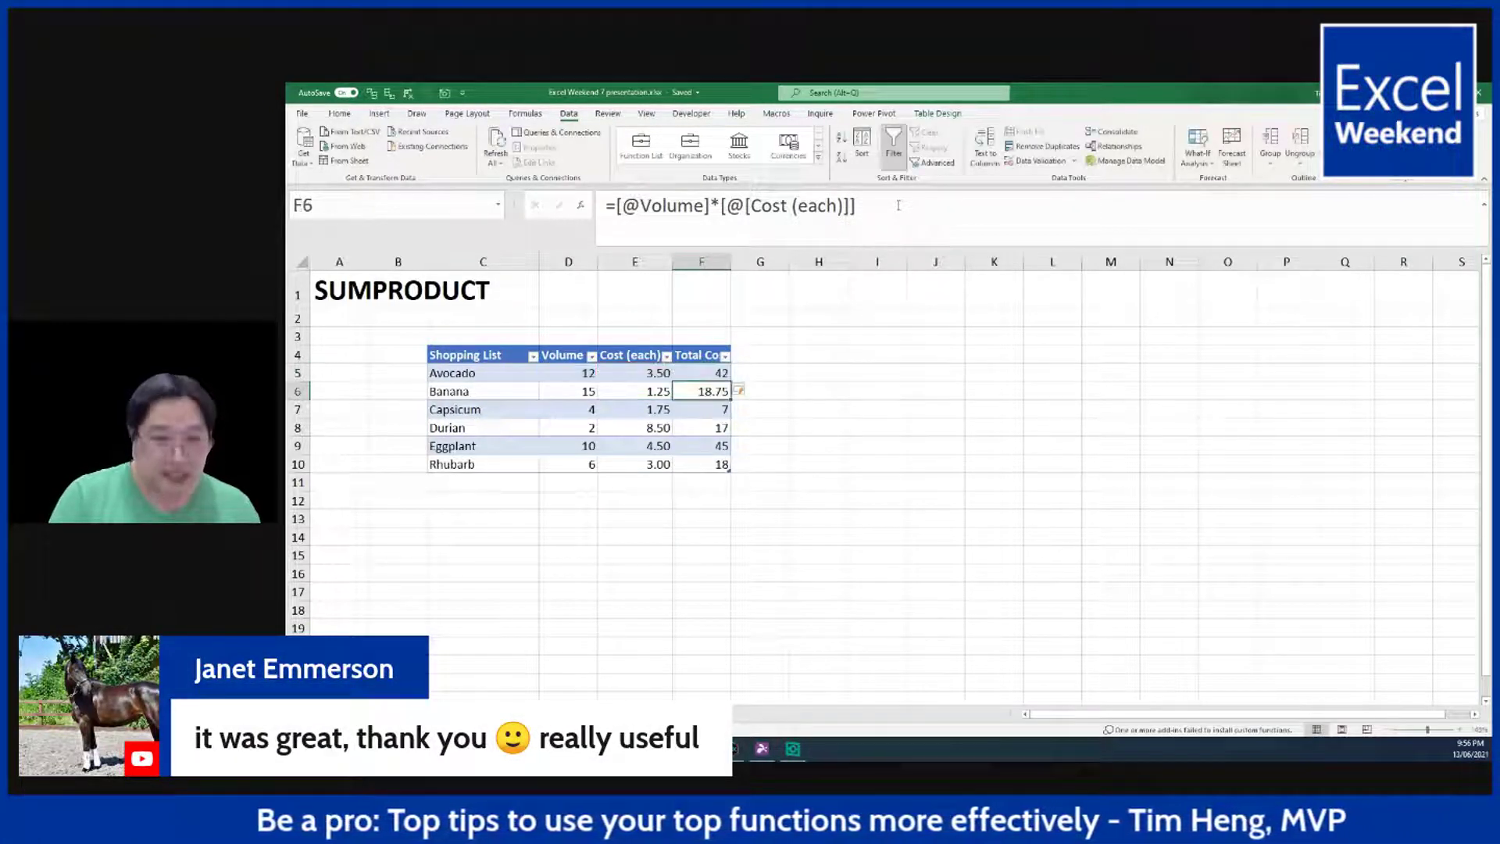
# Step: Add an automatic total of the Total Cost column in F11
pyautogui.click(701, 480)
pyautogui.hotkey('alt', '=')
pyautogui.hotkey('ctrl', 'Return')
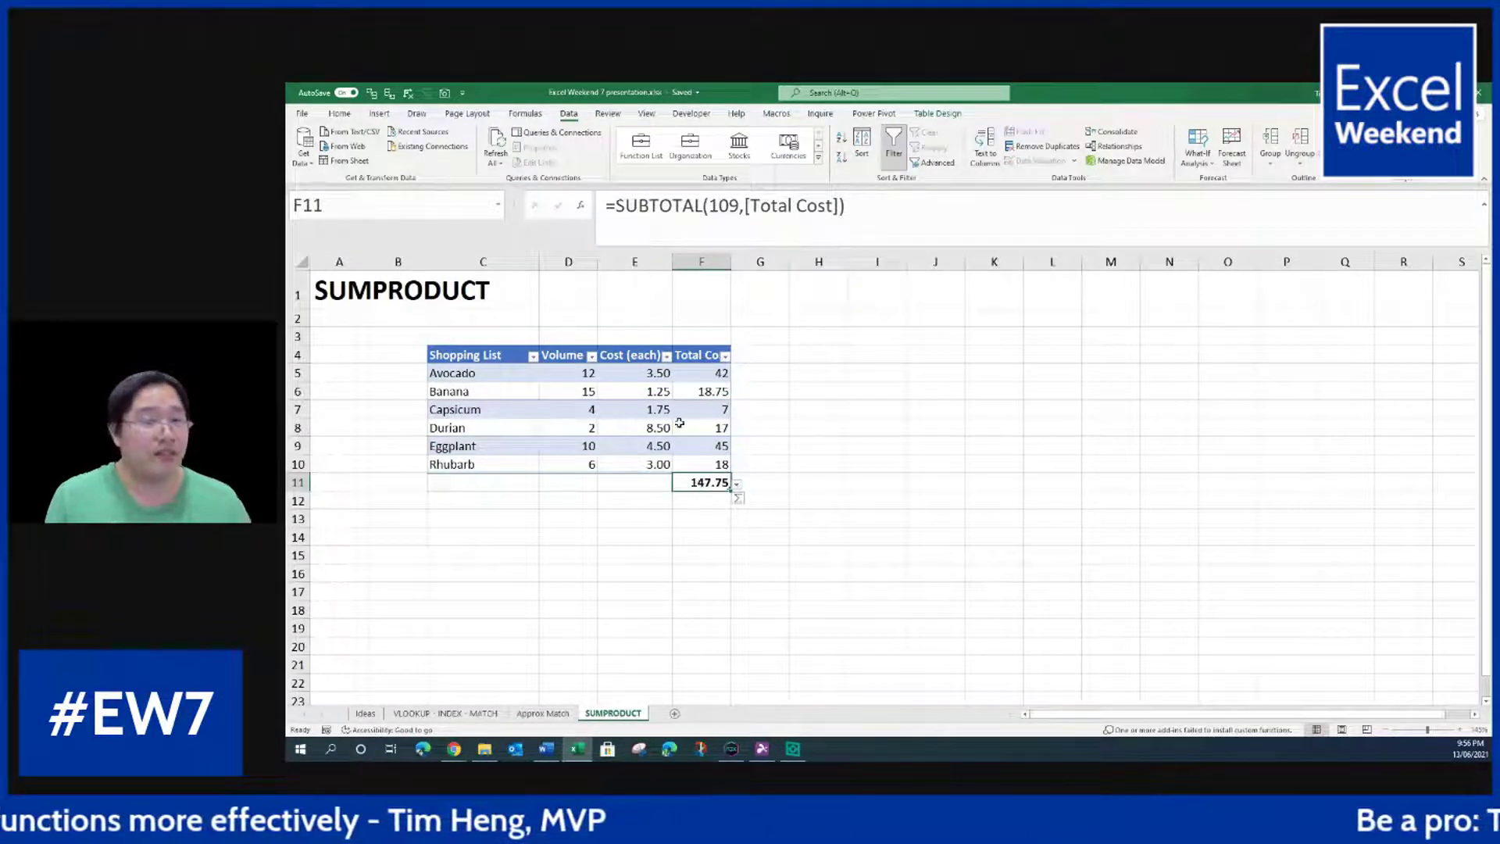
# Step: Enter the label SUMPRODUCT in C13 below the shopping list
pyautogui.click(616, 516)
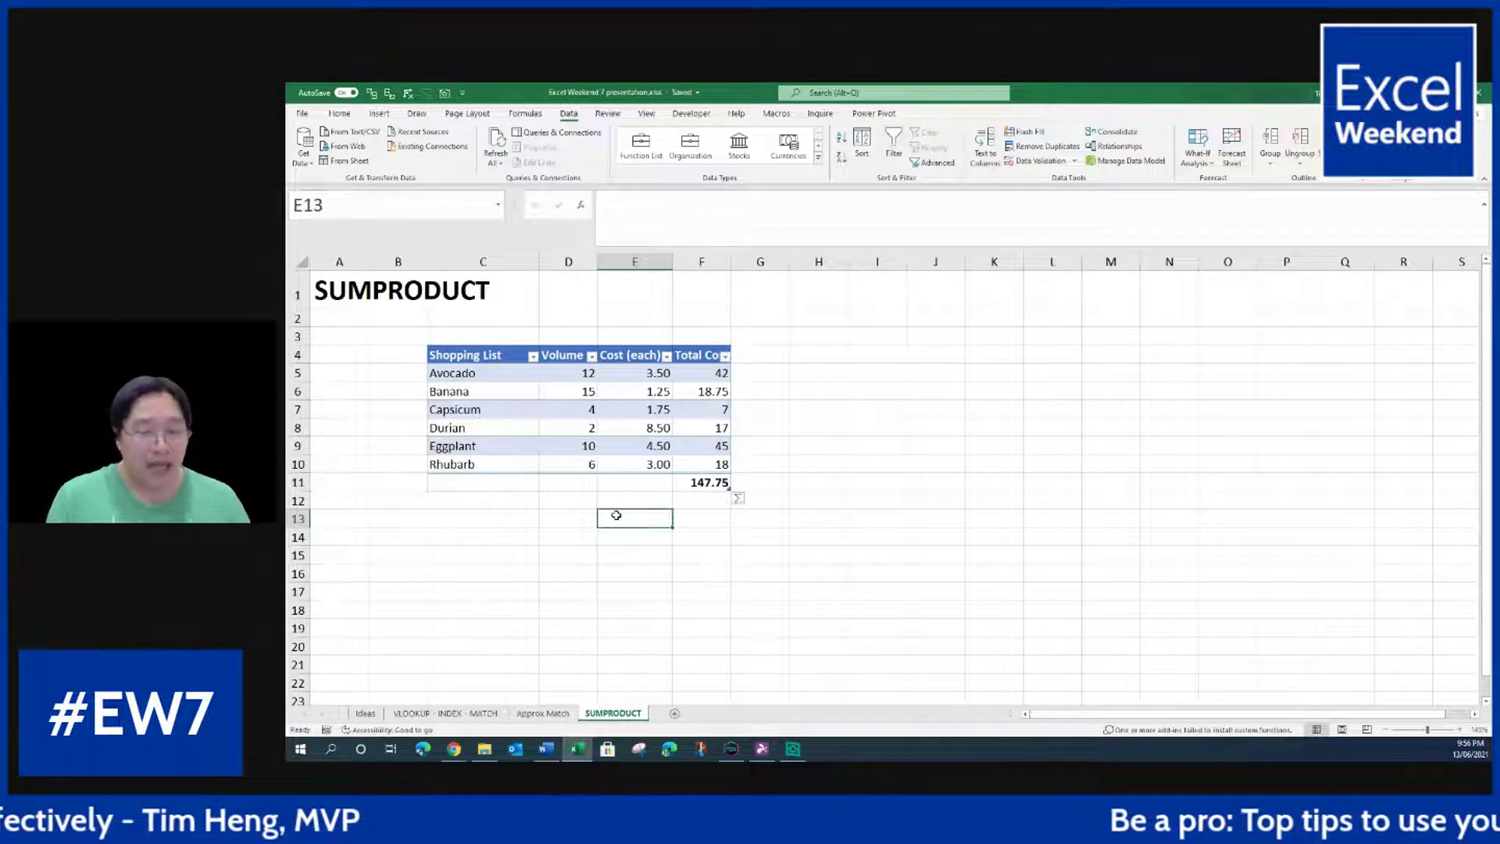
pyautogui.press('Left')
pyautogui.press('Left')
pyautogui.write('SUMPRODUCT')
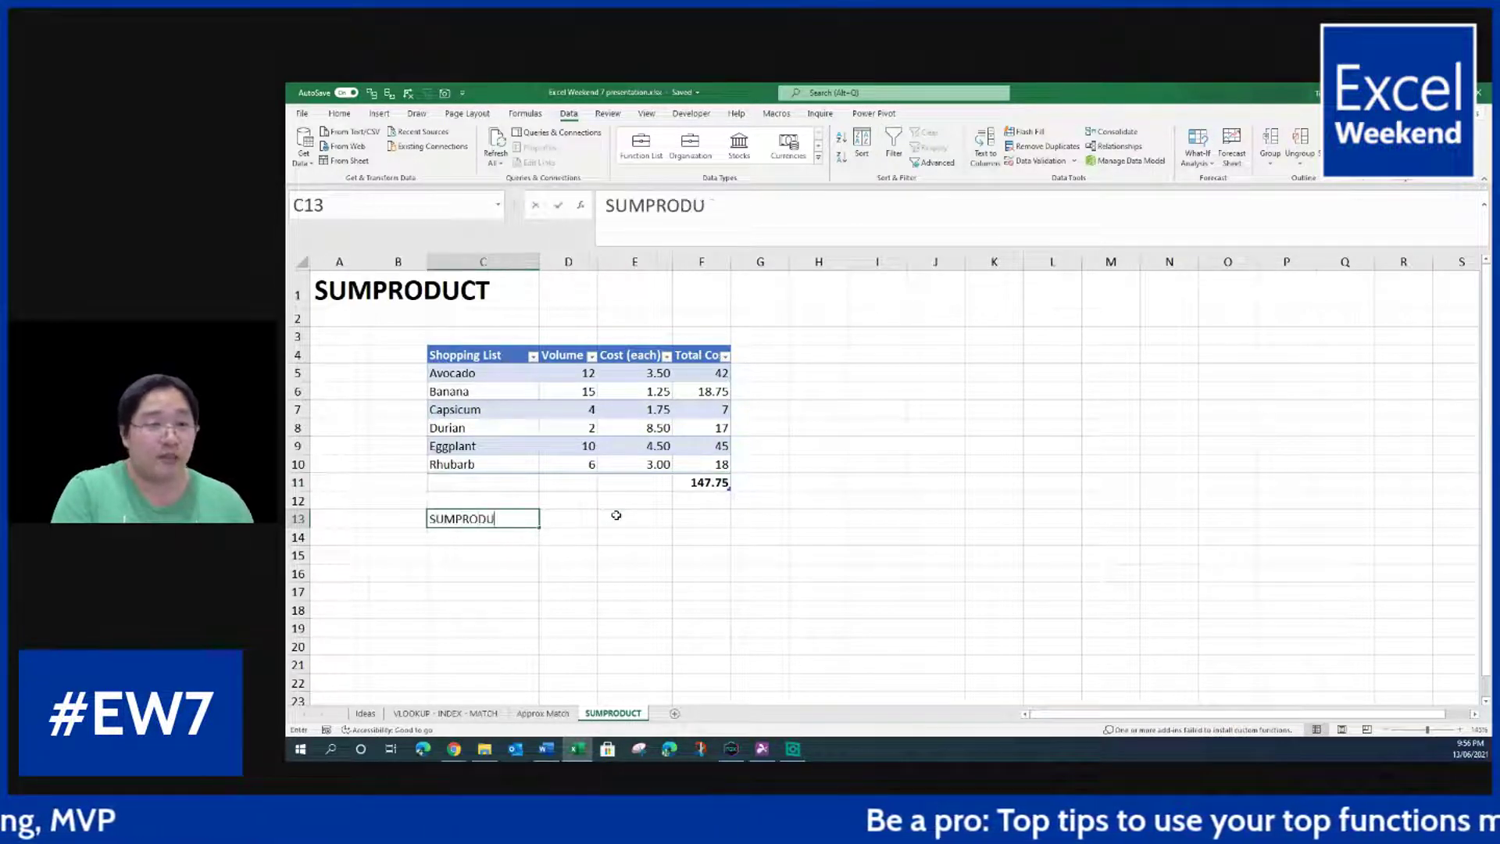
pyautogui.press('Right')
# Step: Enter =SUMPRODUCT(Table3[Volume],Table3[Cost (each)]) in F13
pyautogui.press('Right')
pyautogui.press('Right')
pyautogui.write('=')
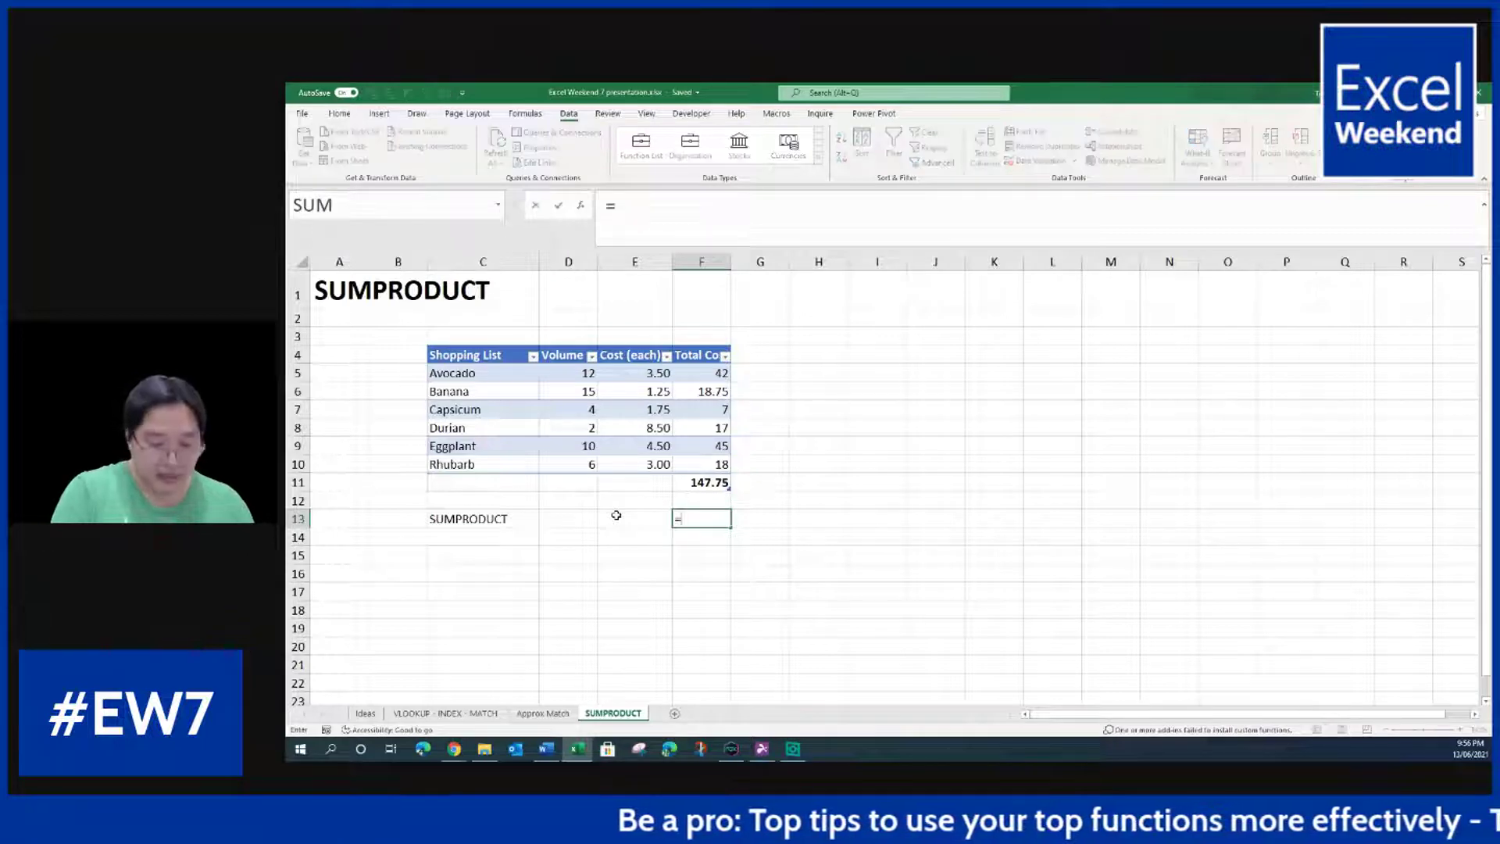
pyautogui.write('SUMPRODUCT(')
pyautogui.moveTo(566, 375); pyautogui.dragTo(562, 459)
pyautogui.moveTo(639, 380); pyautogui.dragTo(636, 462)
pyautogui.write(')')
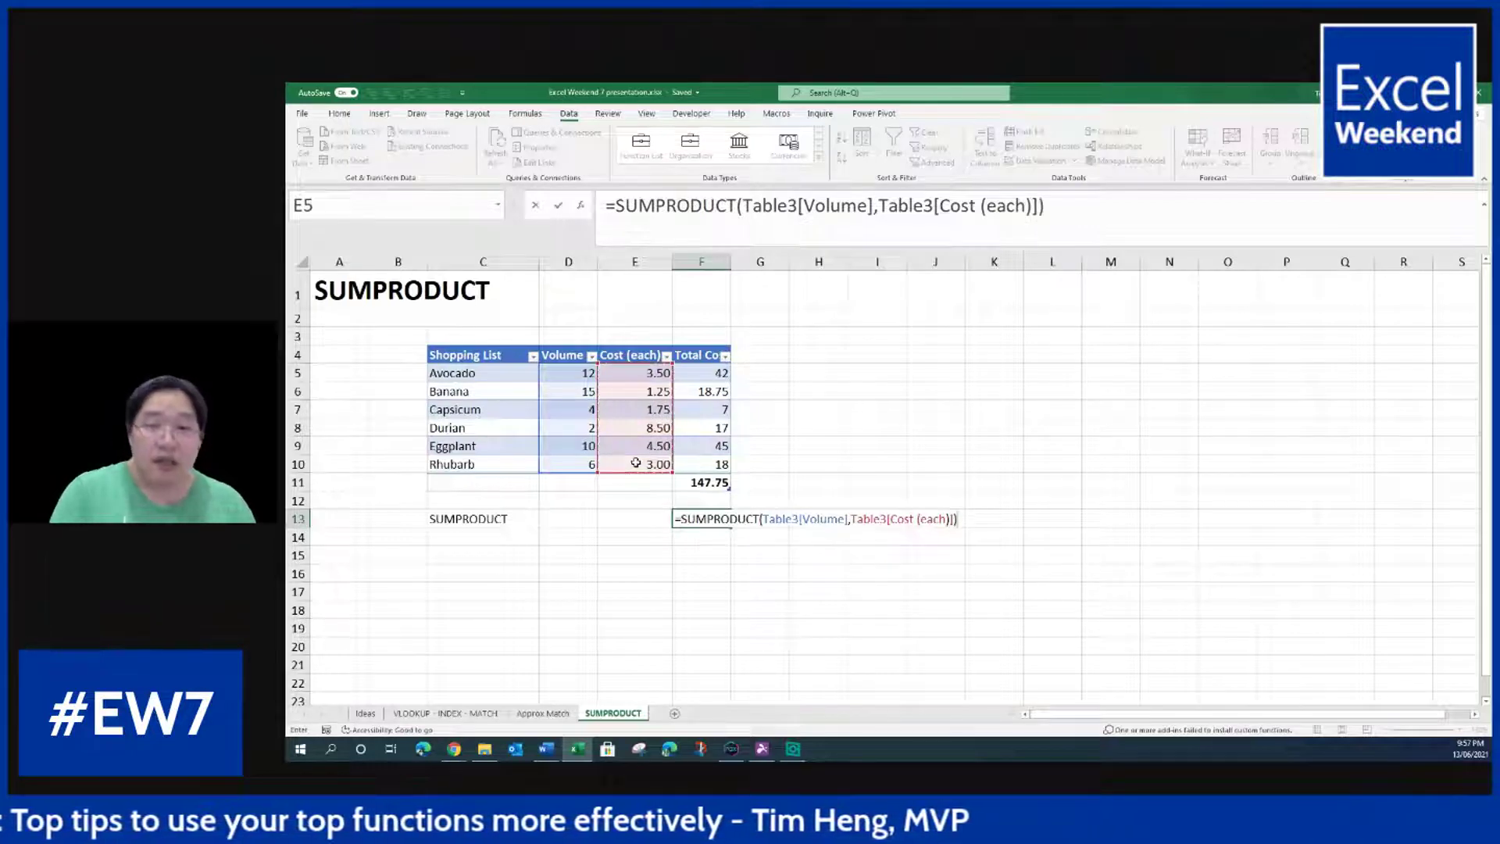
pyautogui.press('Return')
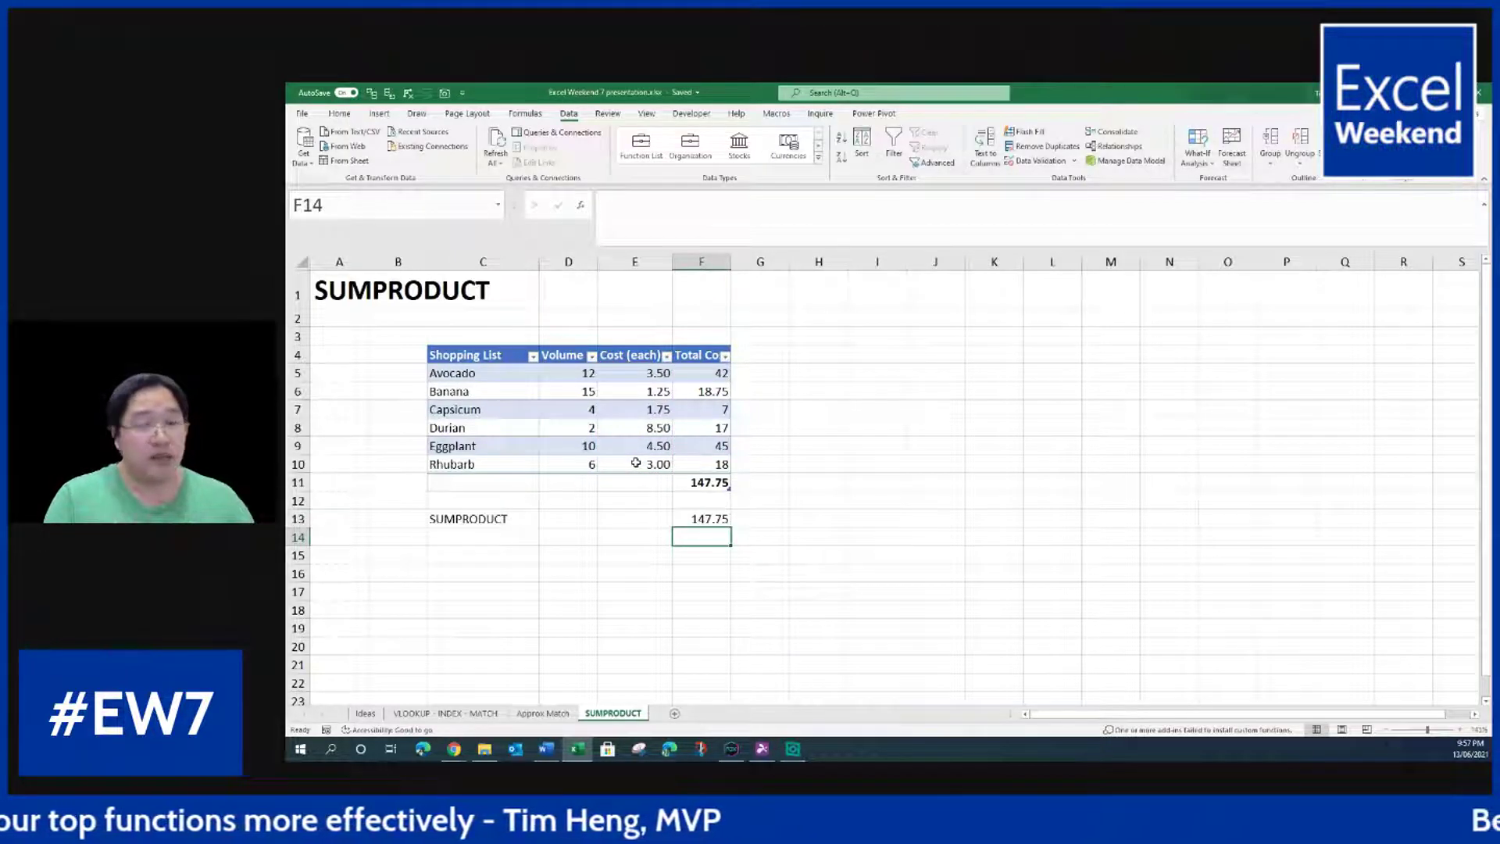
# Step: Enter the label Dynamic Arrays in C14 beneath the SUMPRODUCT label
pyautogui.press('Left')
pyautogui.press('Left')
pyautogui.press('Left')
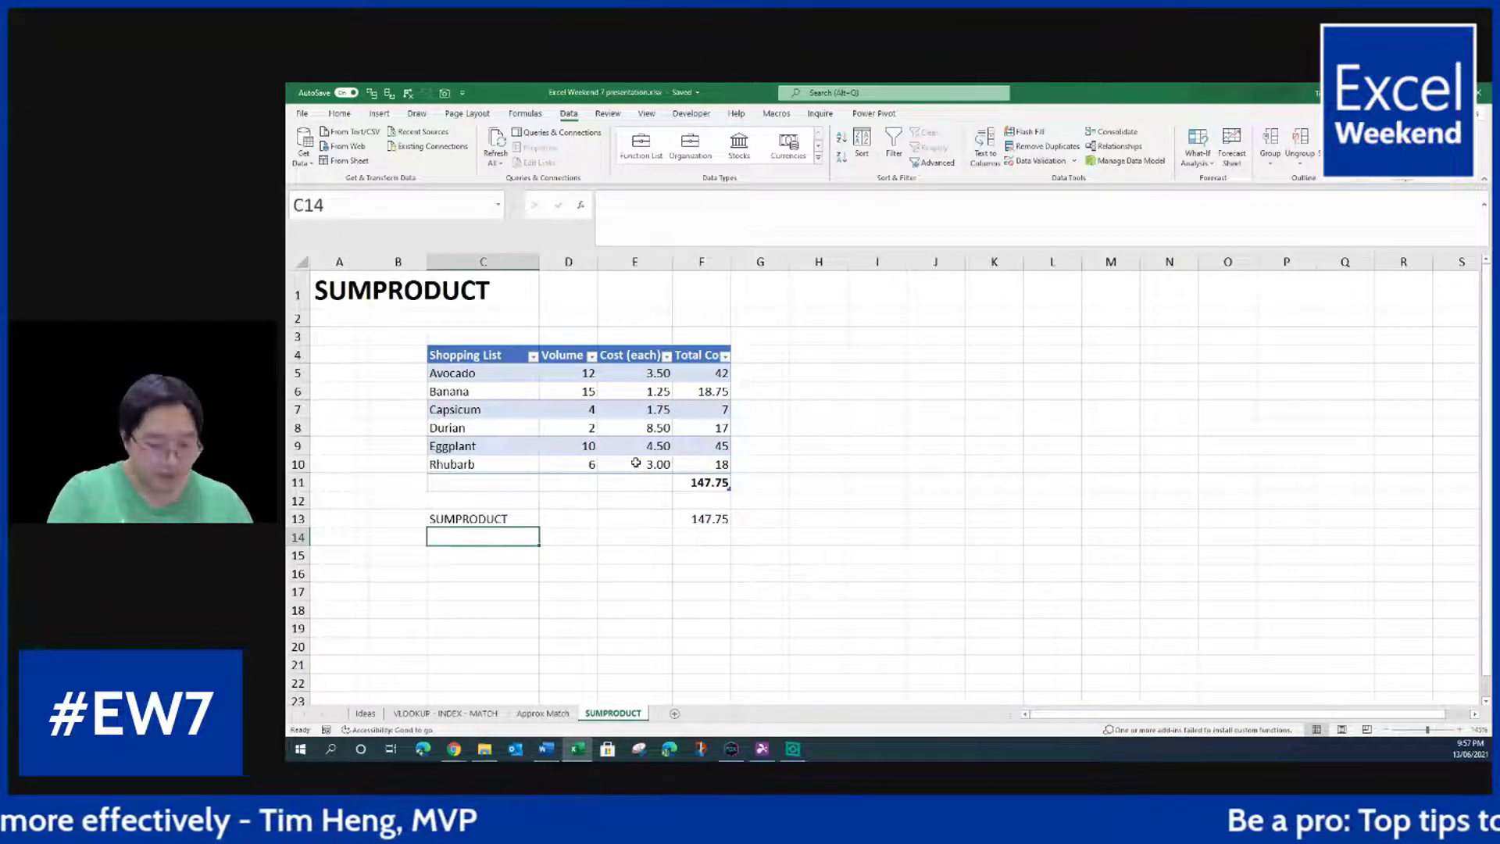
pyautogui.write('Dynamic A')
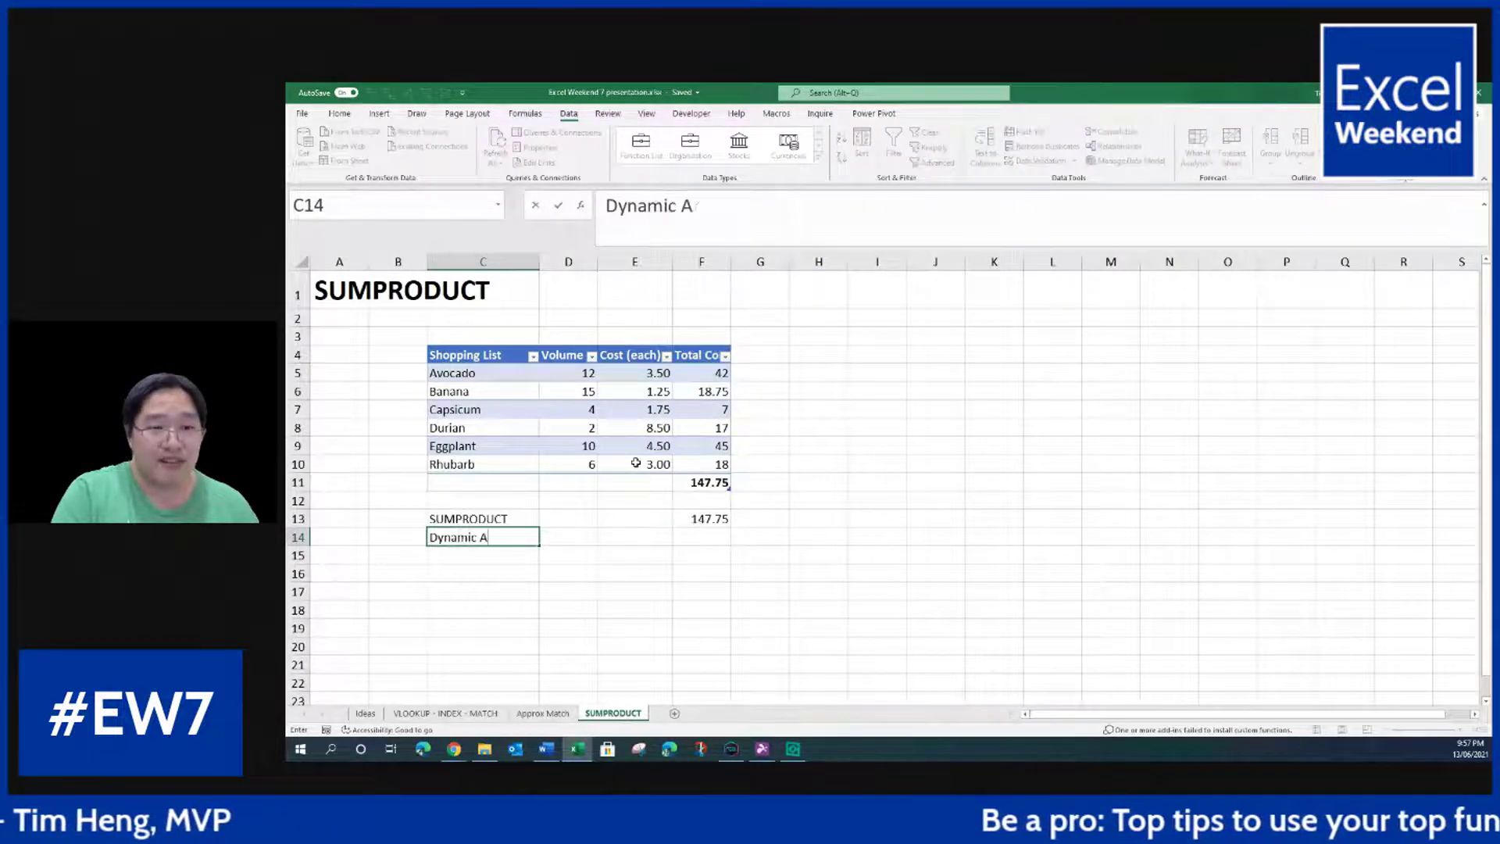
pyautogui.write('rrays')
# Step: Enter =SUM(Table3[Volume]*Table3[Cost (each)]) in F14 beside the Dynamic Arrays label
pyautogui.press('Right')
pyautogui.press('Right')
pyautogui.press('Right')
pyautogui.write('=S')
pyautogui.press('BackSpace')
pyautogui.write('SUM(')
pyautogui.moveTo(574, 368); pyautogui.dragTo(582, 464)
pyautogui.write('*')
pyautogui.click(650, 375)
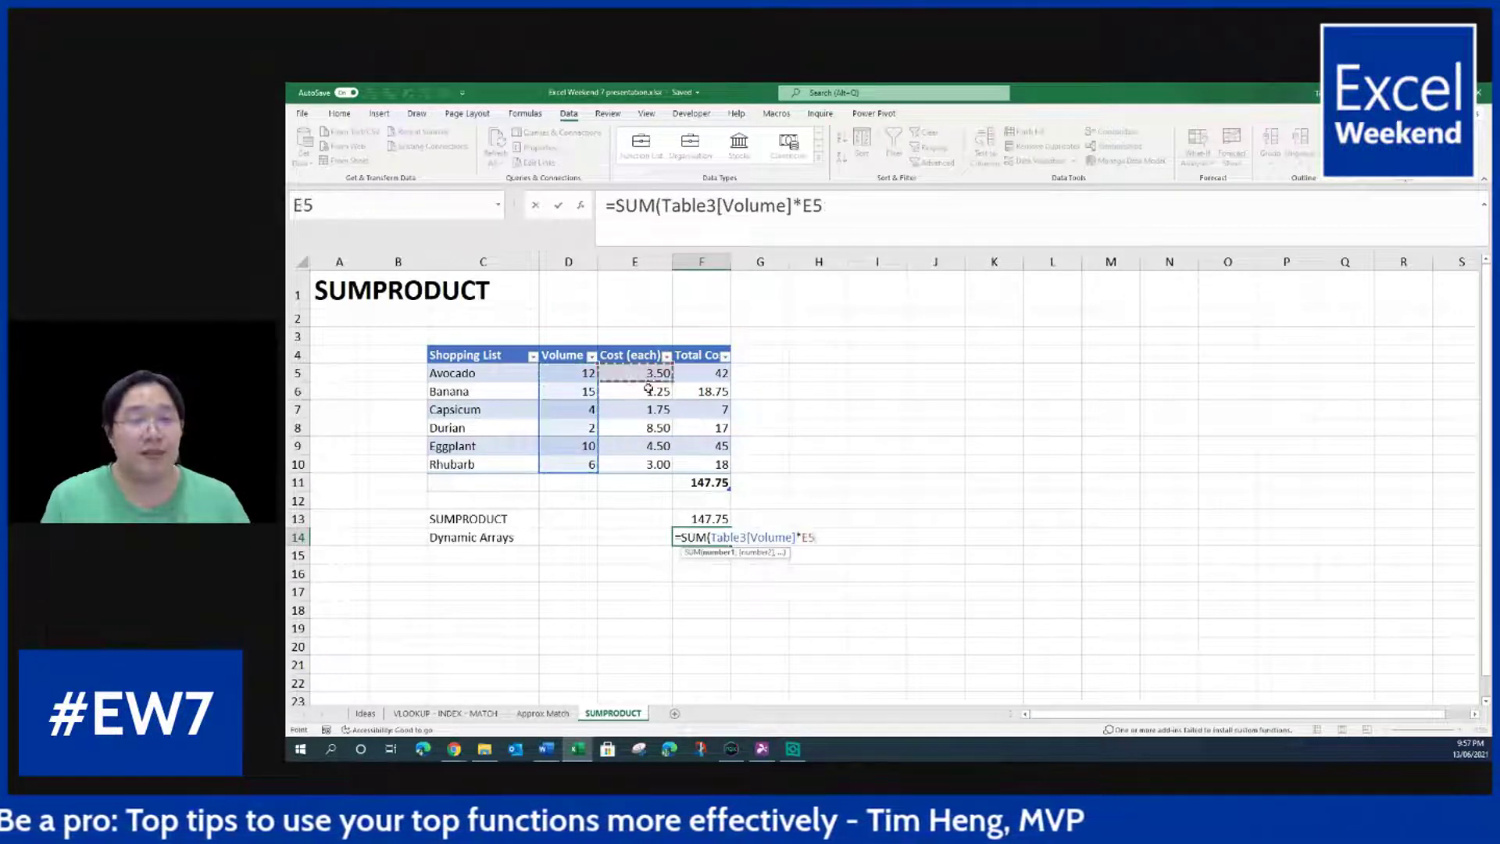
pyautogui.moveTo(650, 376); pyautogui.dragTo(637, 464)
pyautogui.press('Return')
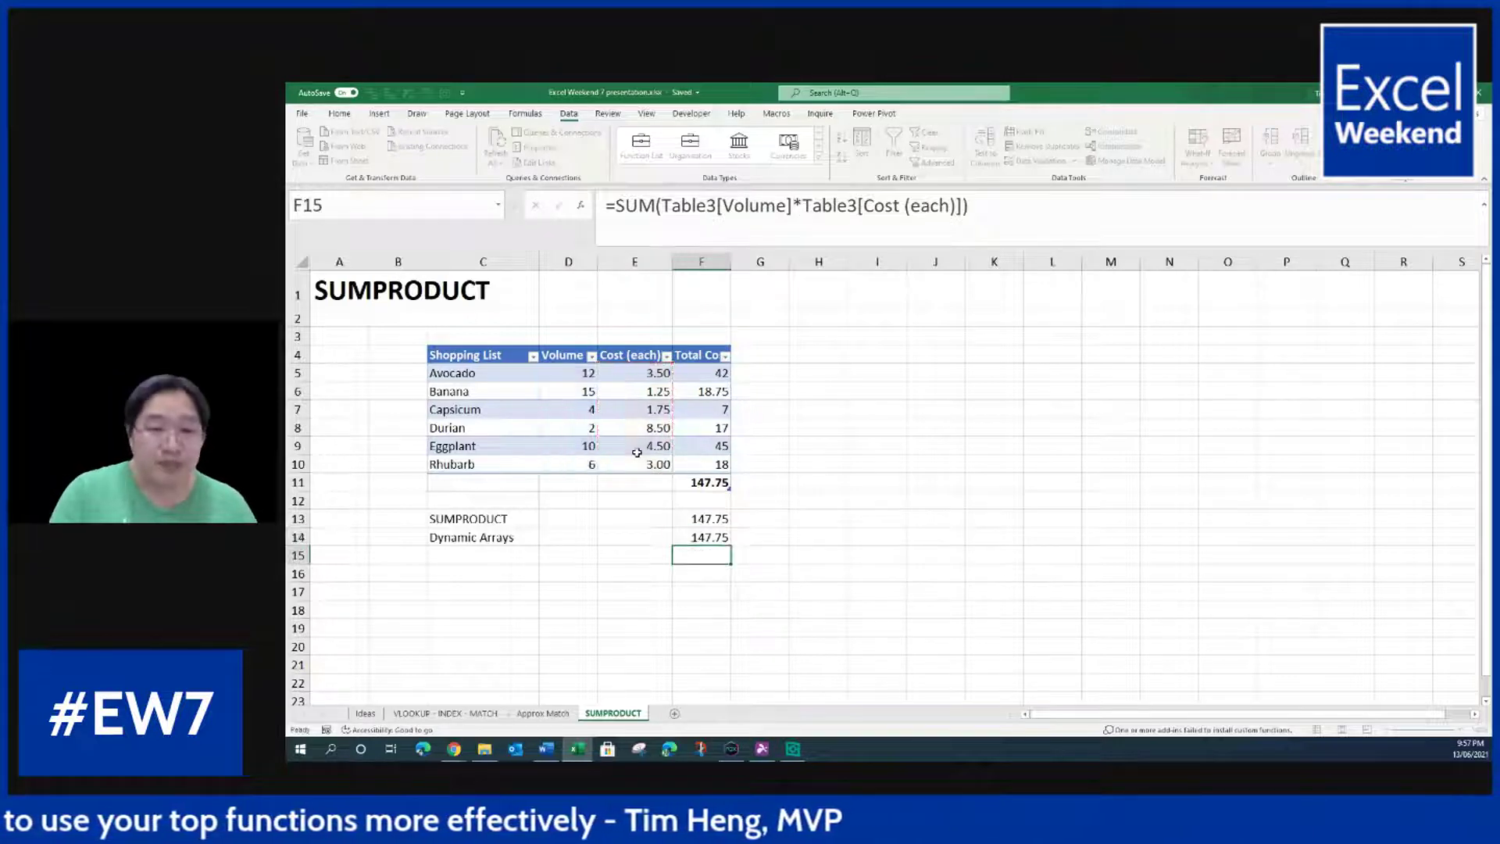
# Step: Compare the SUM formula in F14 with the arguments of the SUMPRODUCT formula in F13
pyautogui.press('Up')
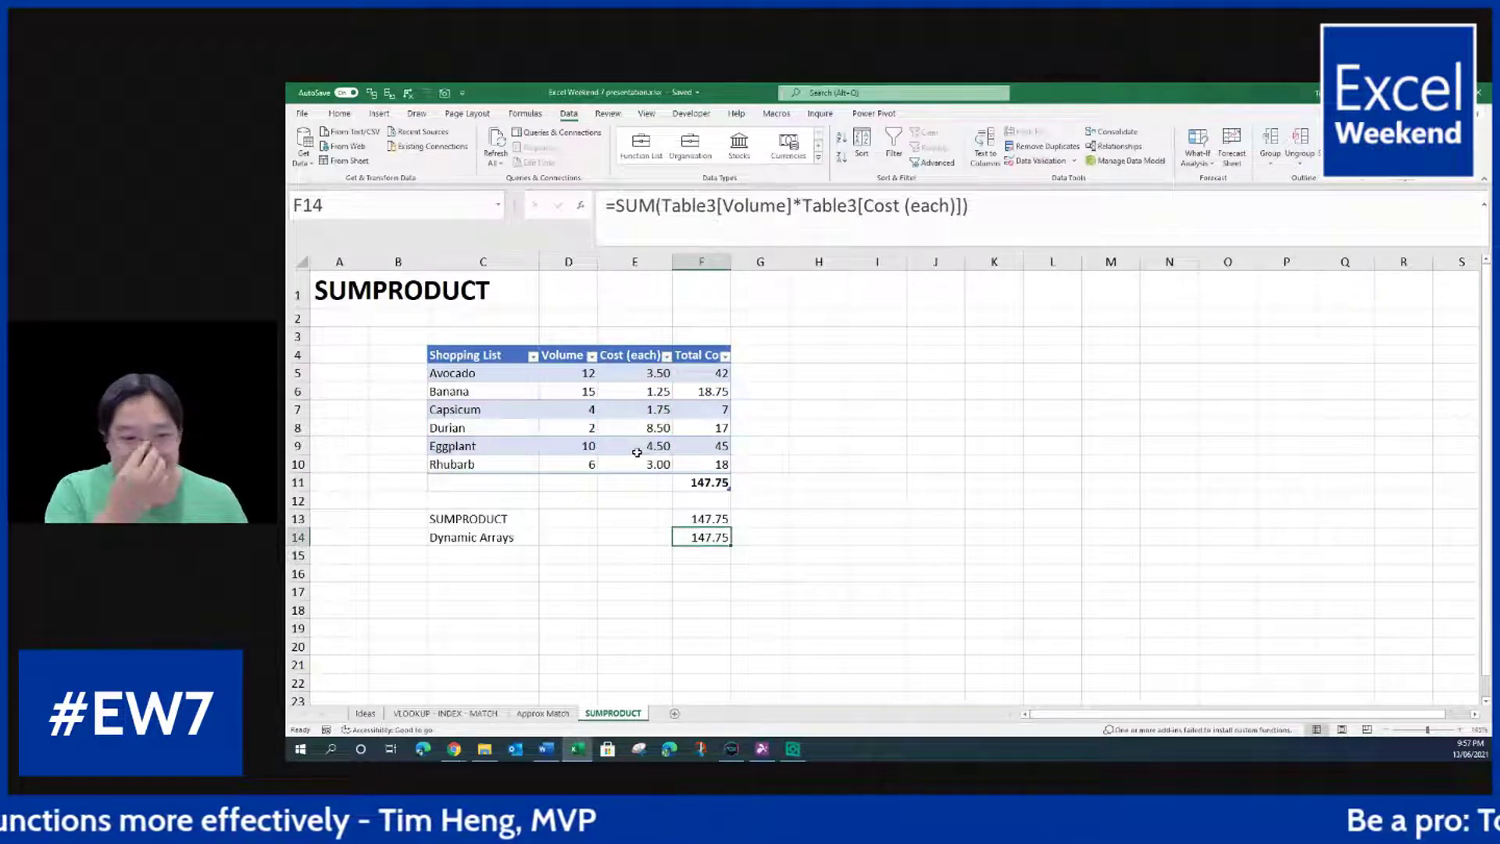
pyautogui.click(711, 521)
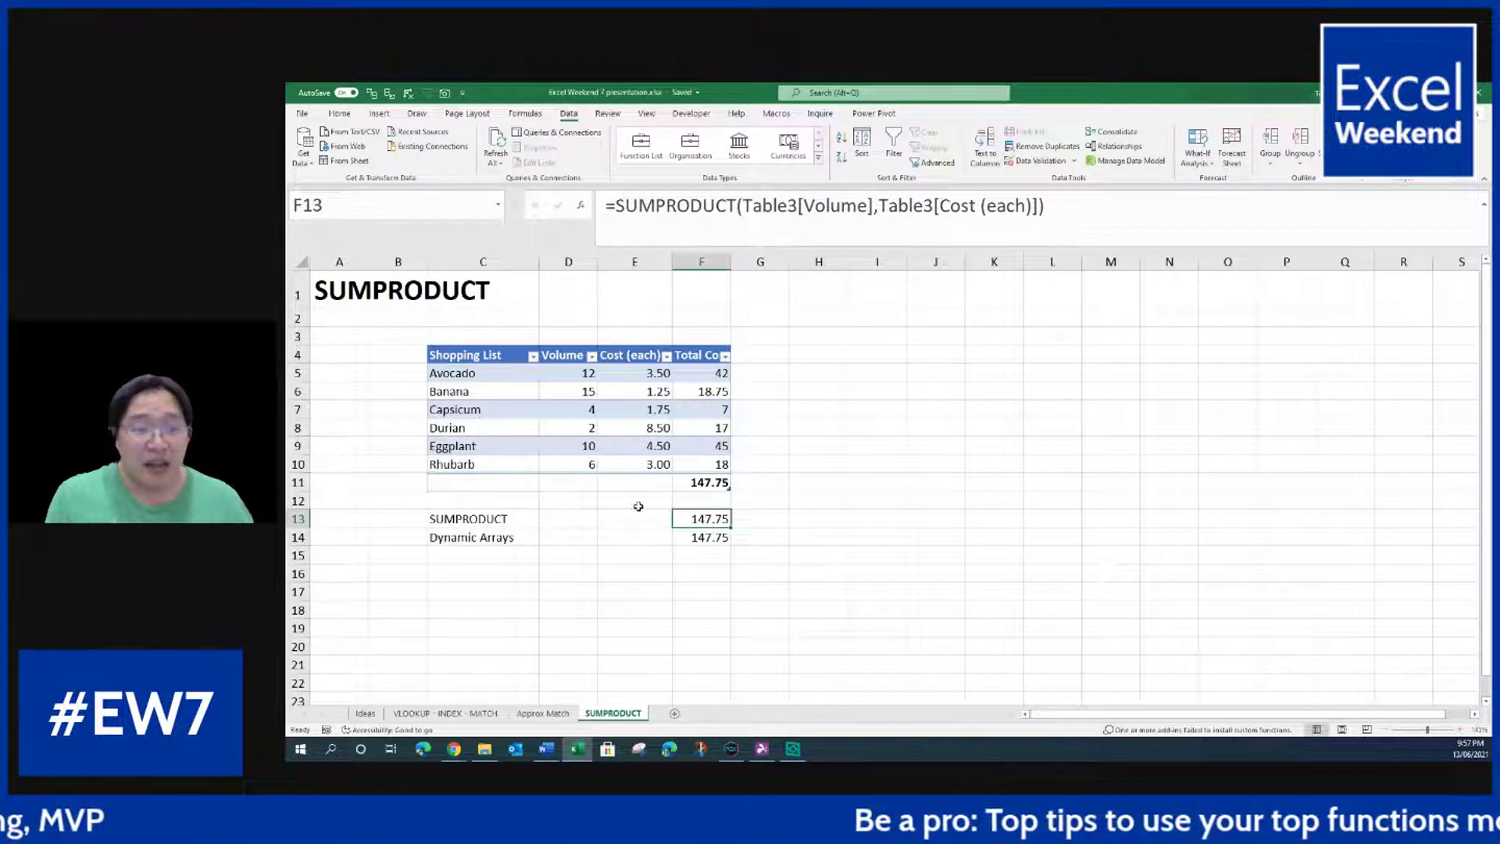
pyautogui.click(887, 205)
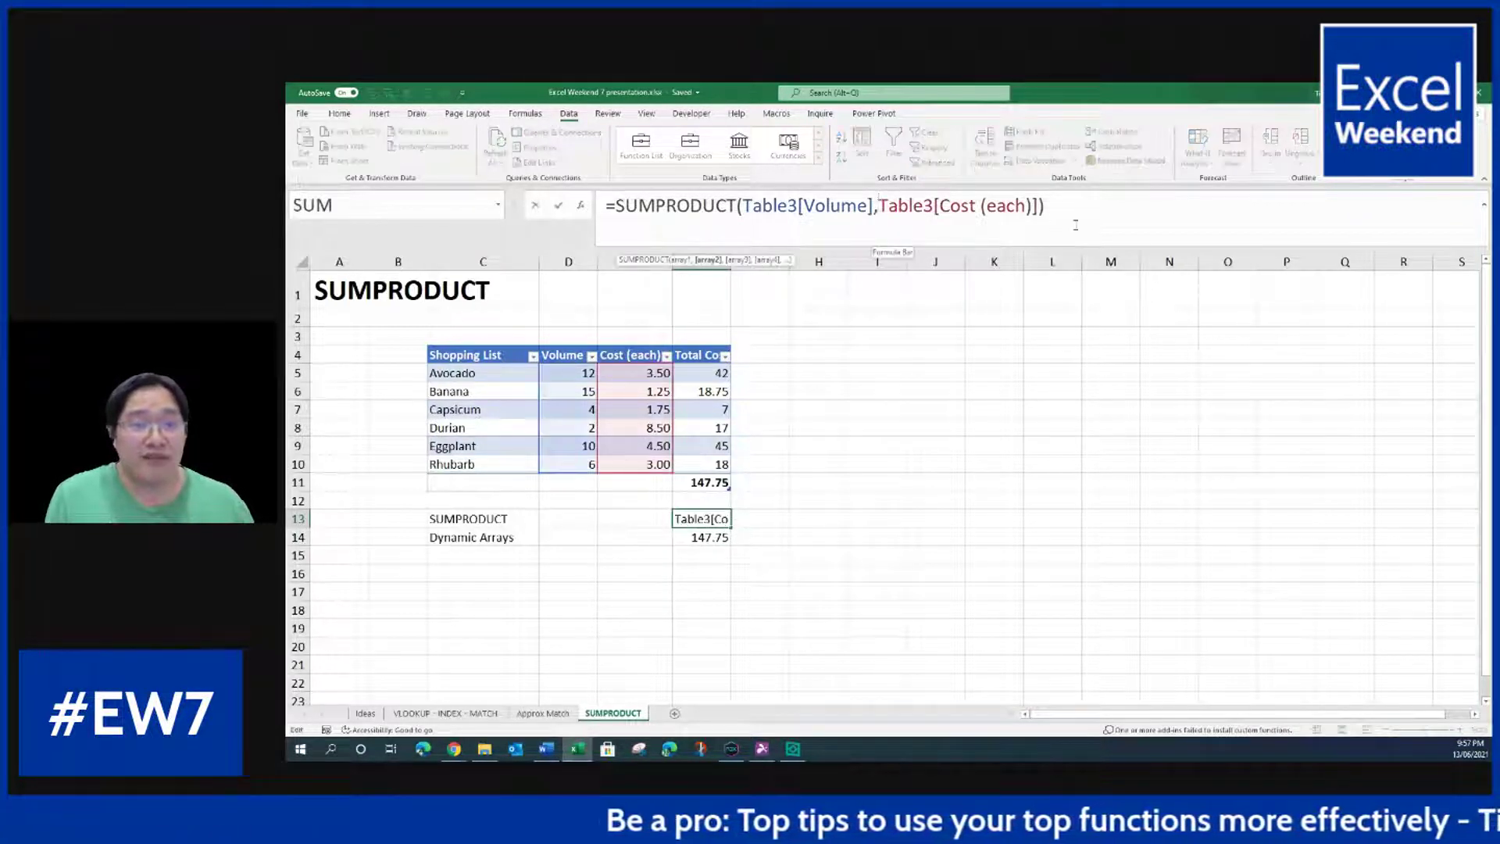
pyautogui.click(1040, 205)
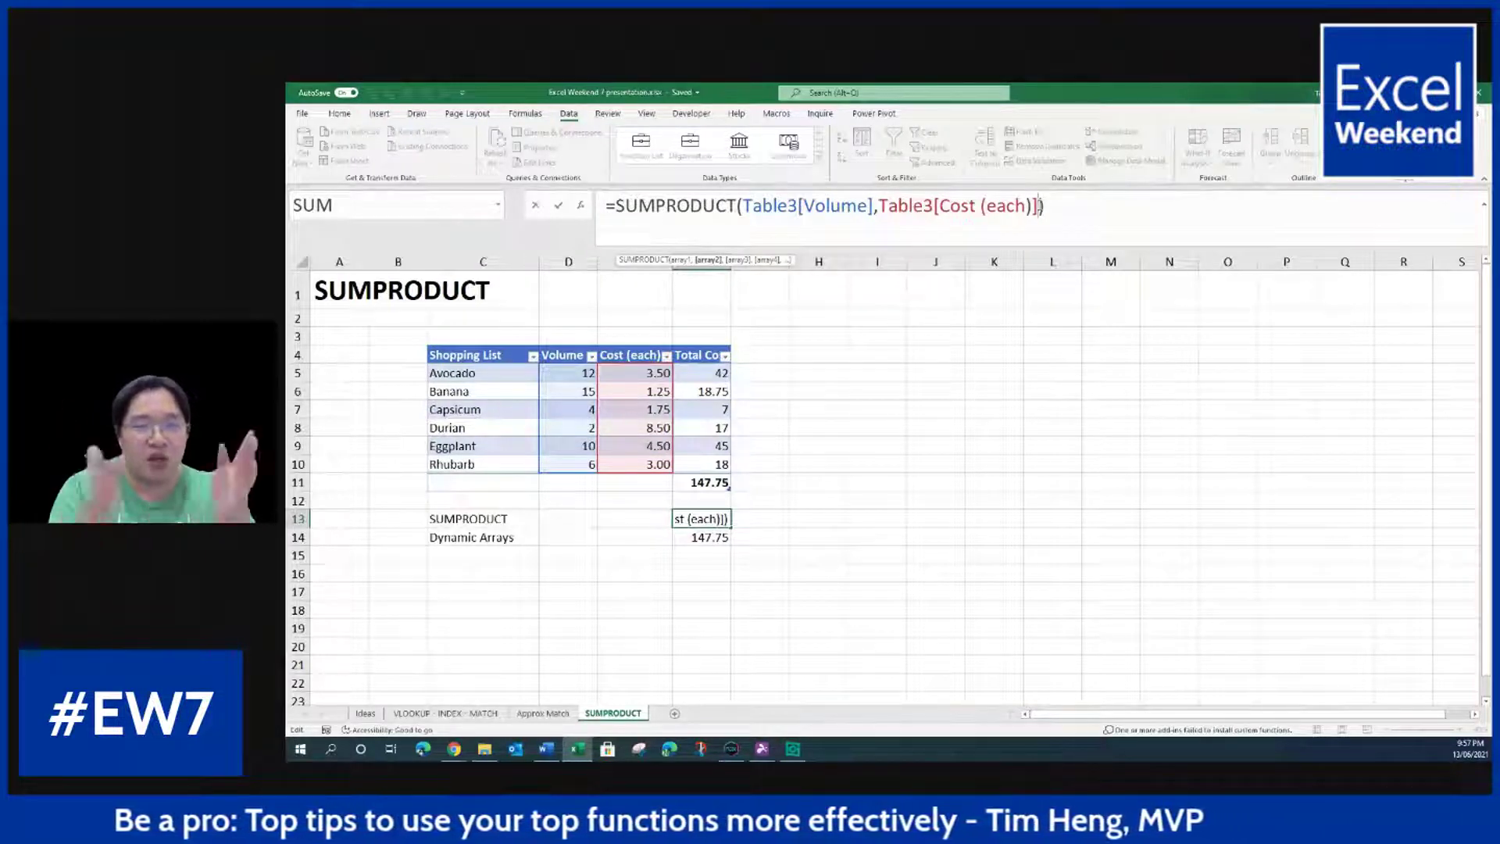
pyautogui.hotkey('ctrl', 'Return')
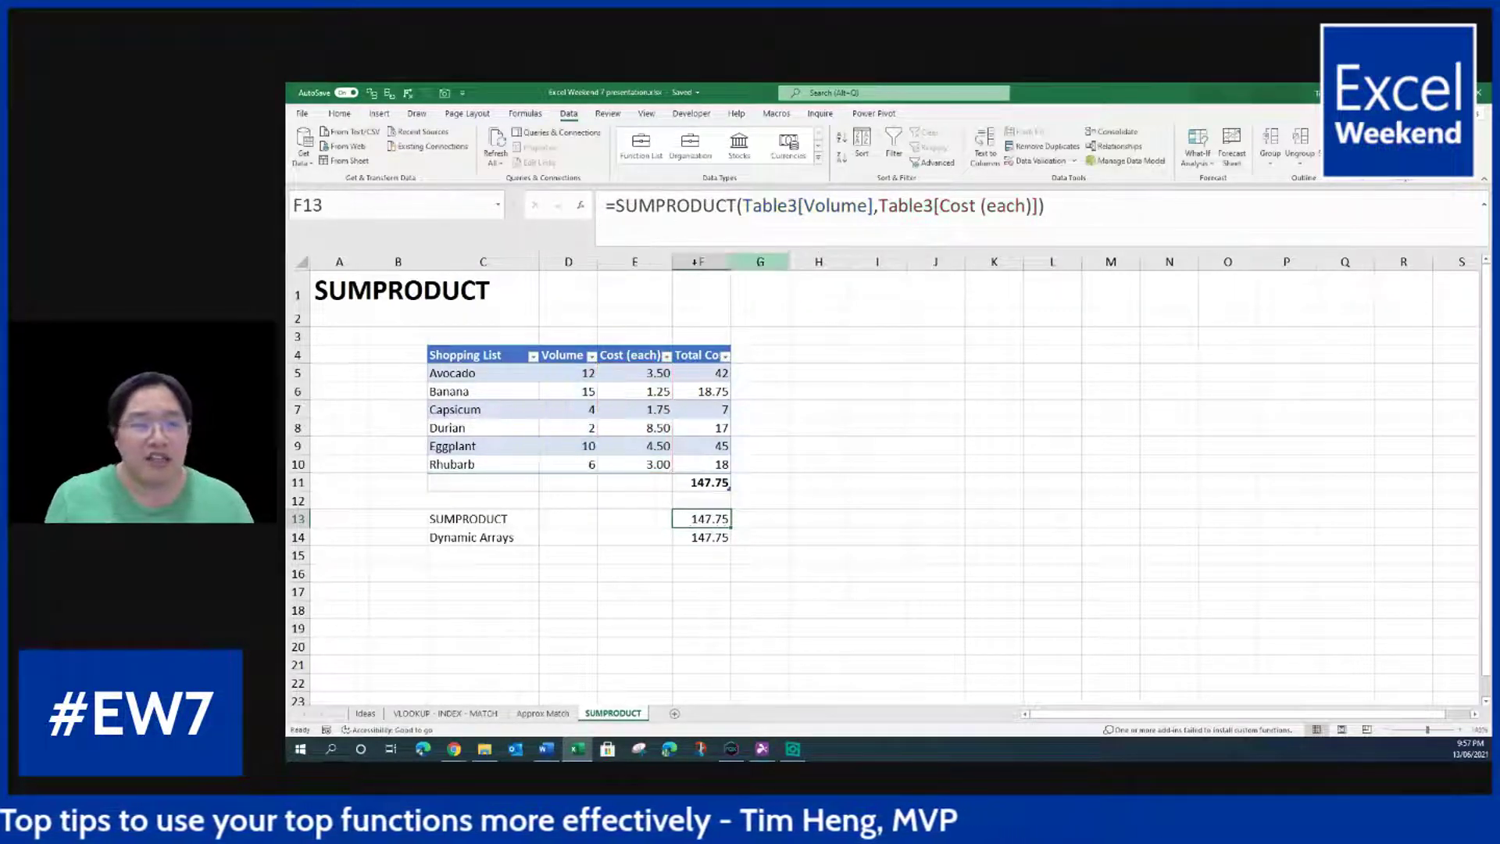
# Step: Insert a column before Volume in the shopping list table and title it Fruit or Vegetable?
pyautogui.click(569, 262)
pyautogui.rightClick(584, 264)
pyautogui.click(618, 368)
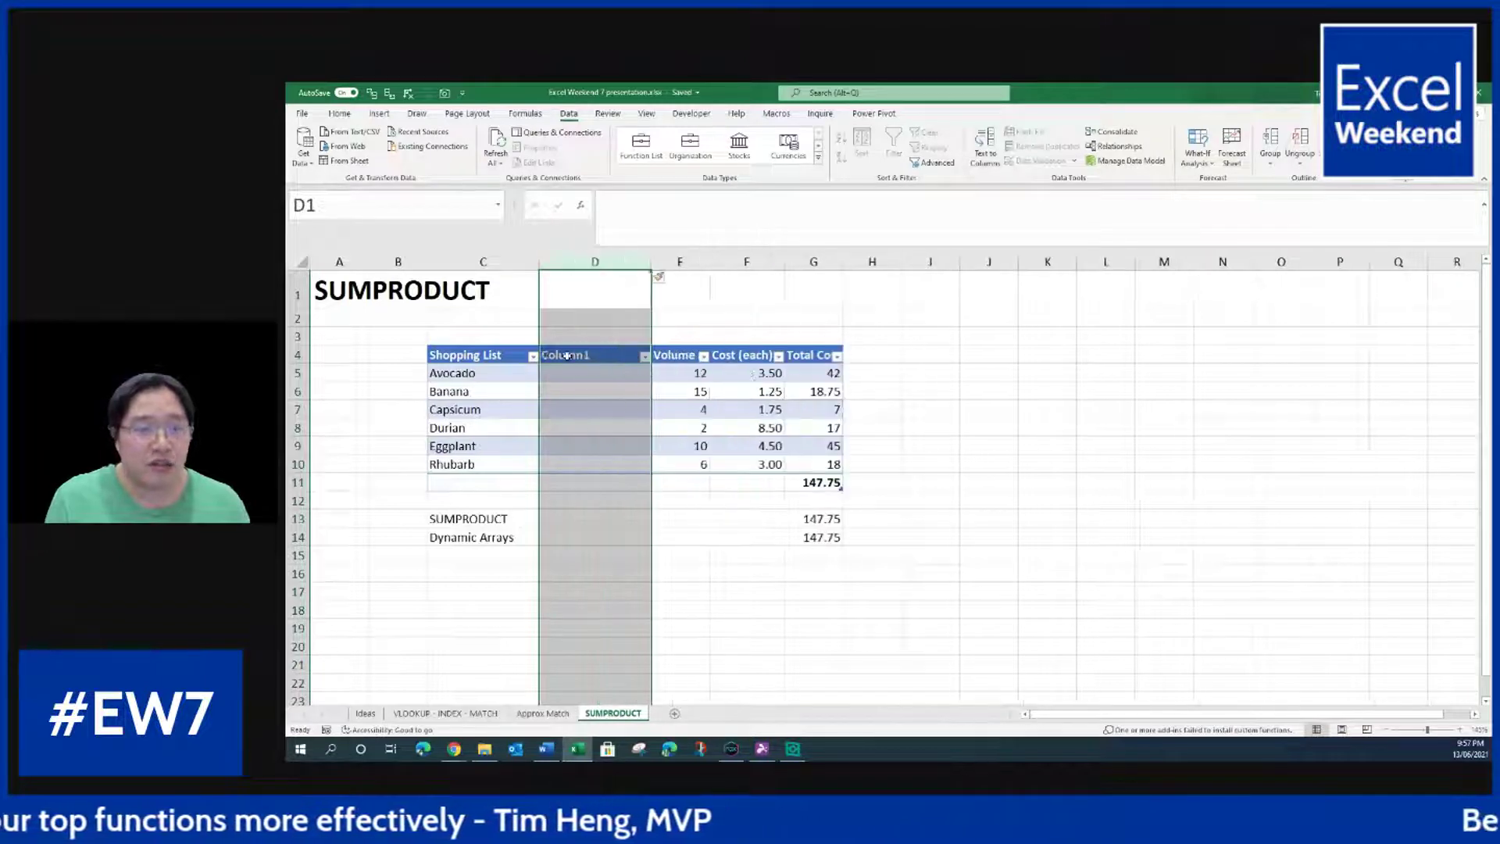
pyautogui.click(578, 358)
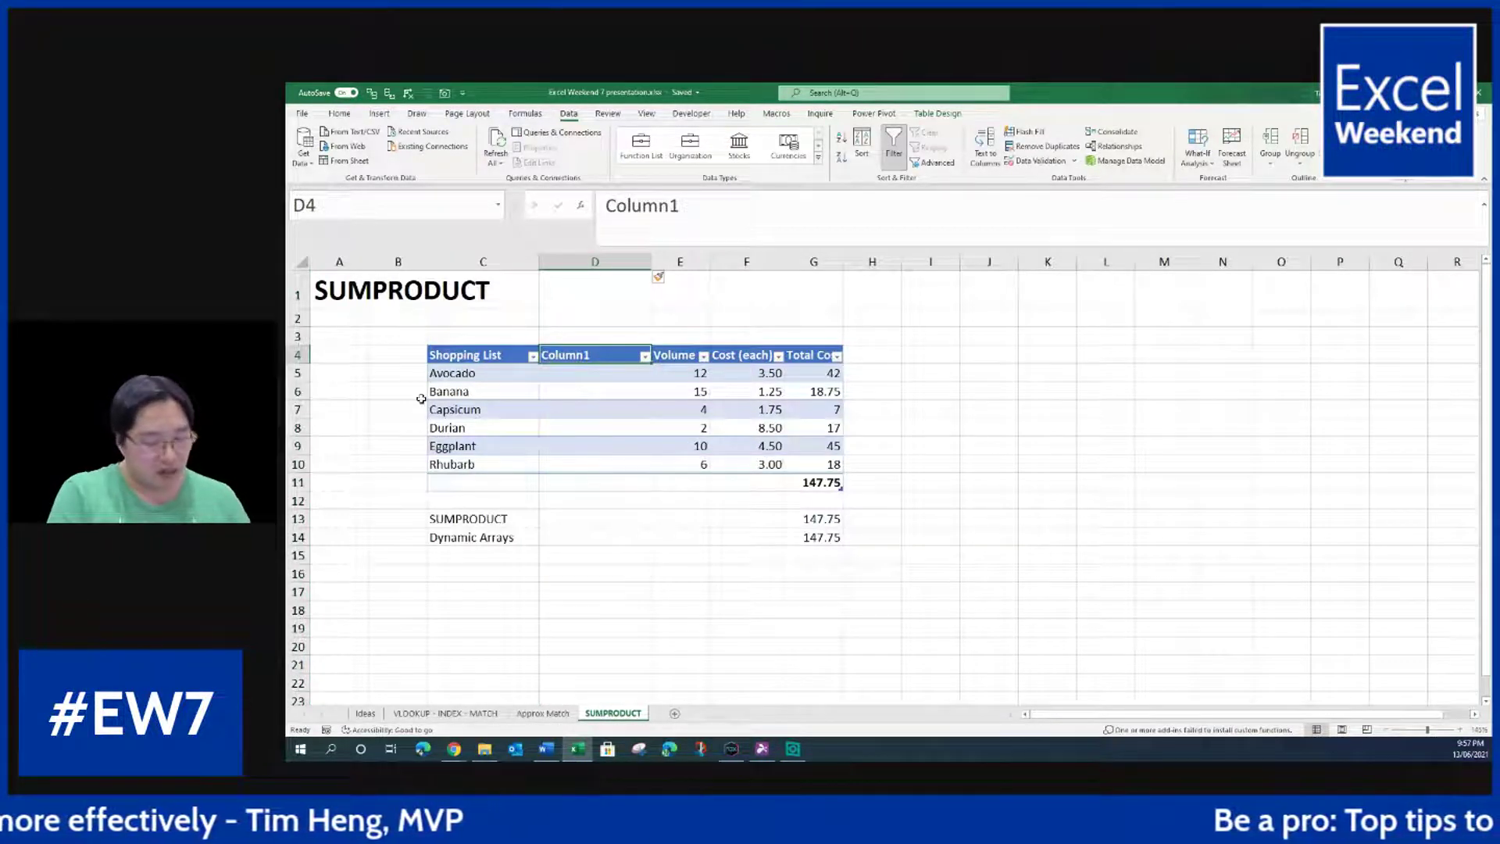
pyautogui.write('Fruit or')
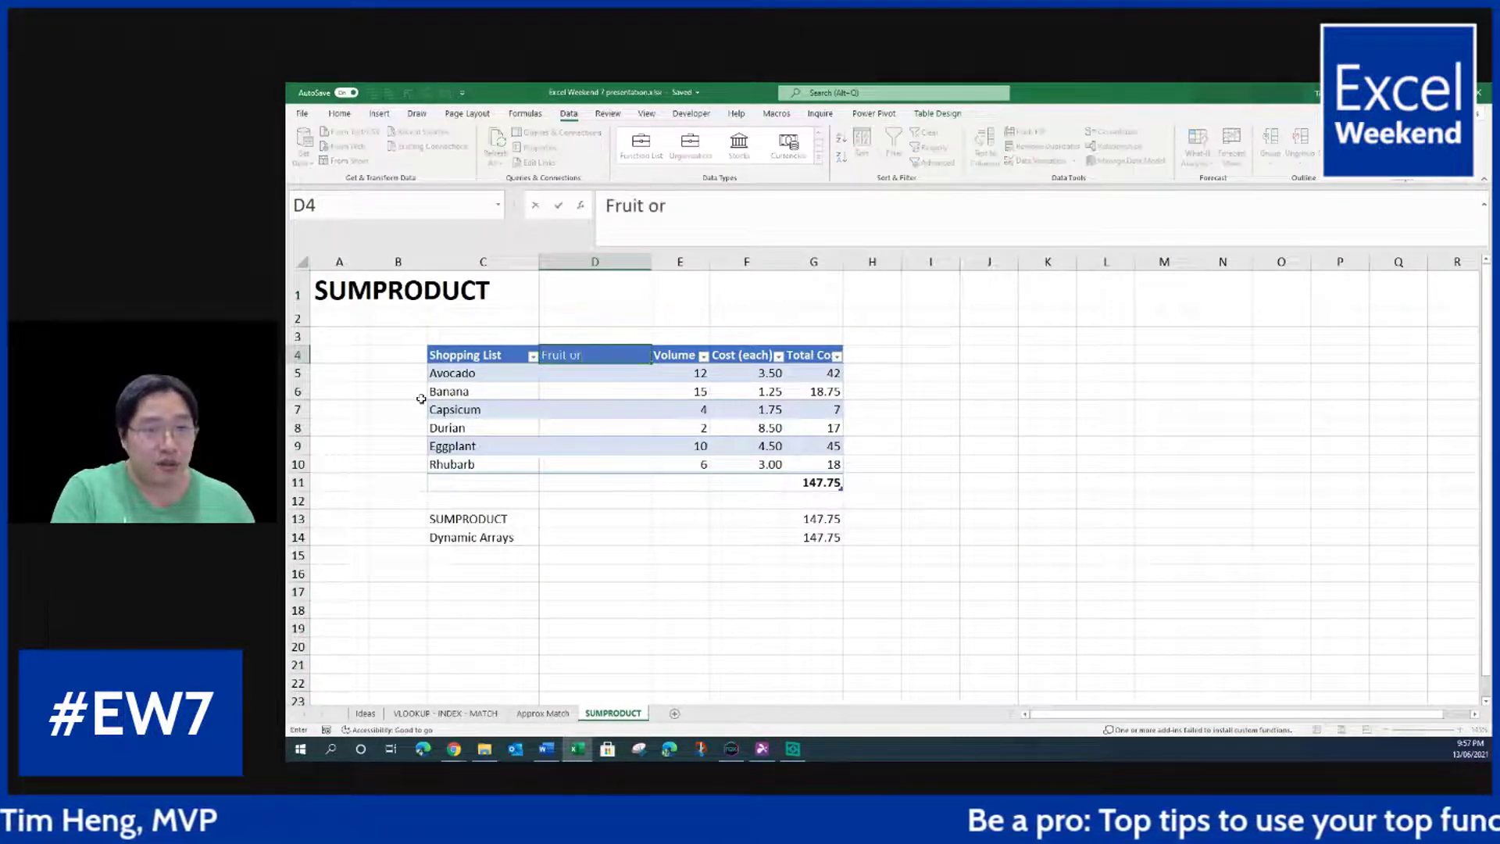
pyautogui.write(' Vegetable?')
pyautogui.press('Return')
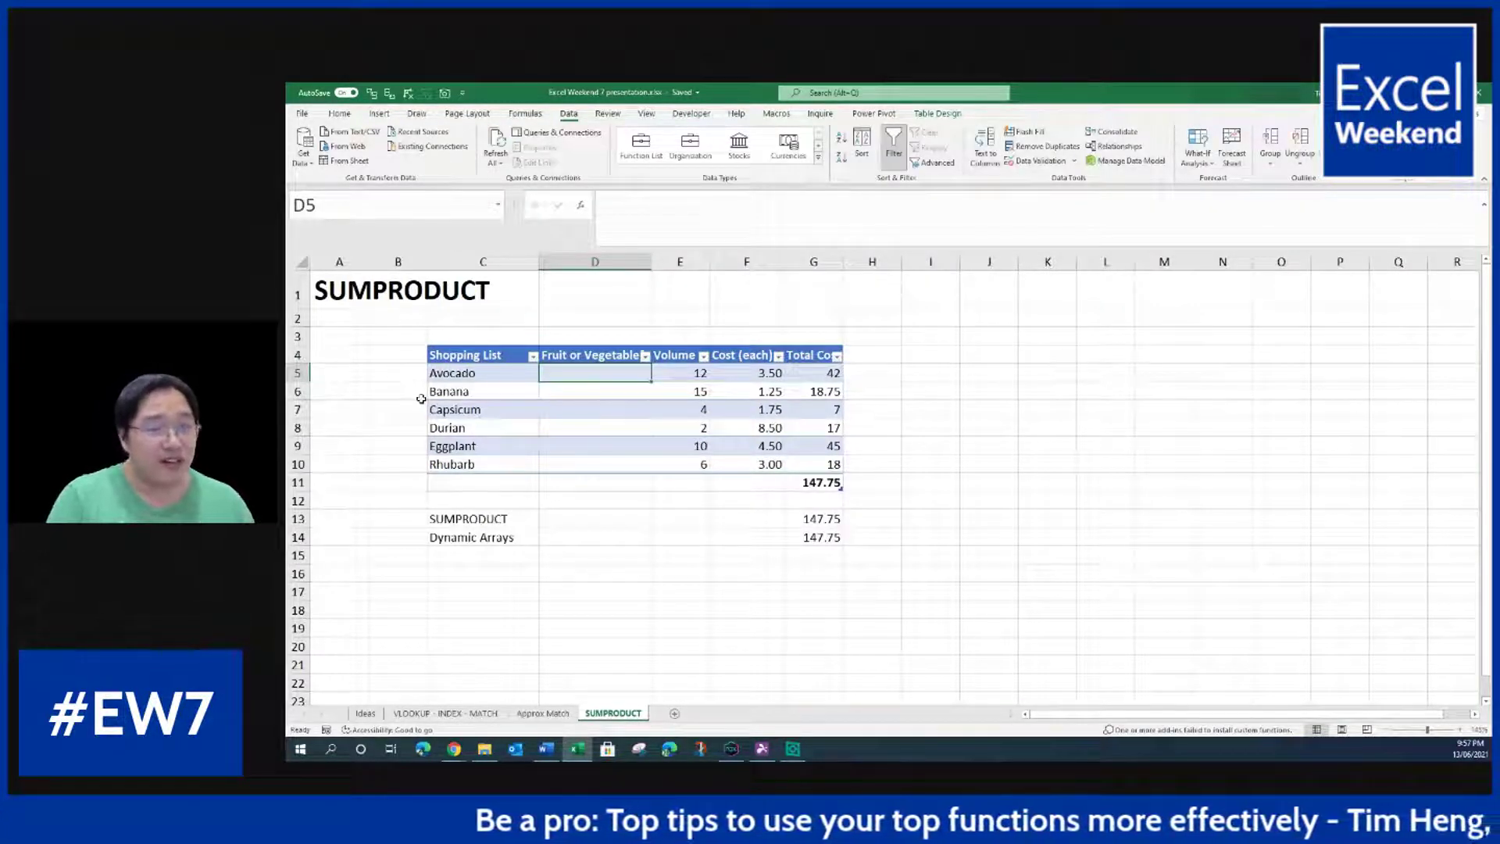
# Step: Classify Avocado, Banana, Capsicum, Durian and Eggplant as Fruit and Rhubarb as Vegetable in the new column
pyautogui.write('Fruit')
pyautogui.press('Return')
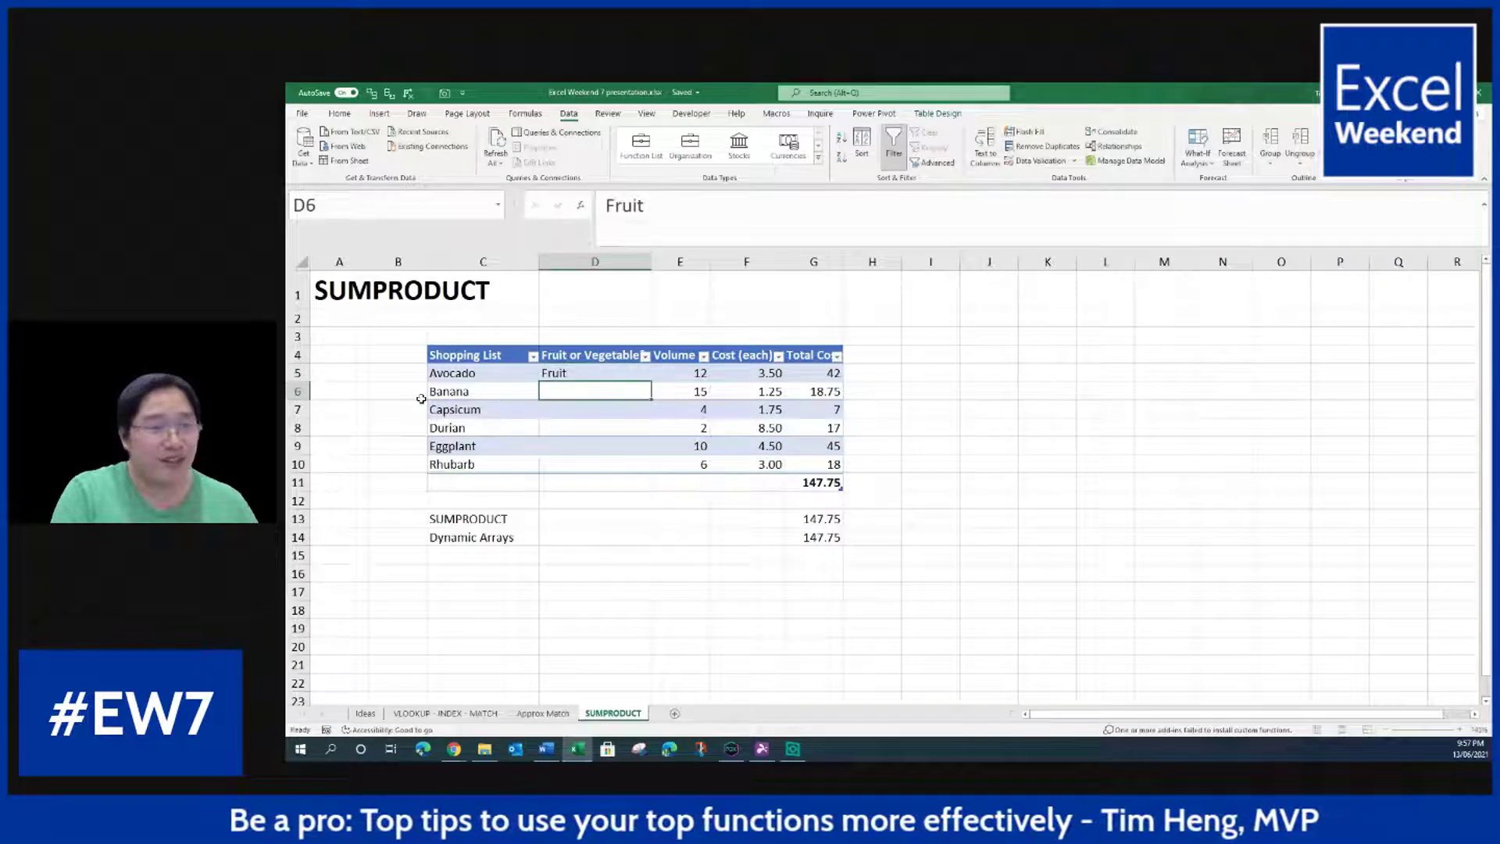
pyautogui.write('Fruit')
pyautogui.press('Return')
pyautogui.write('Fruit')
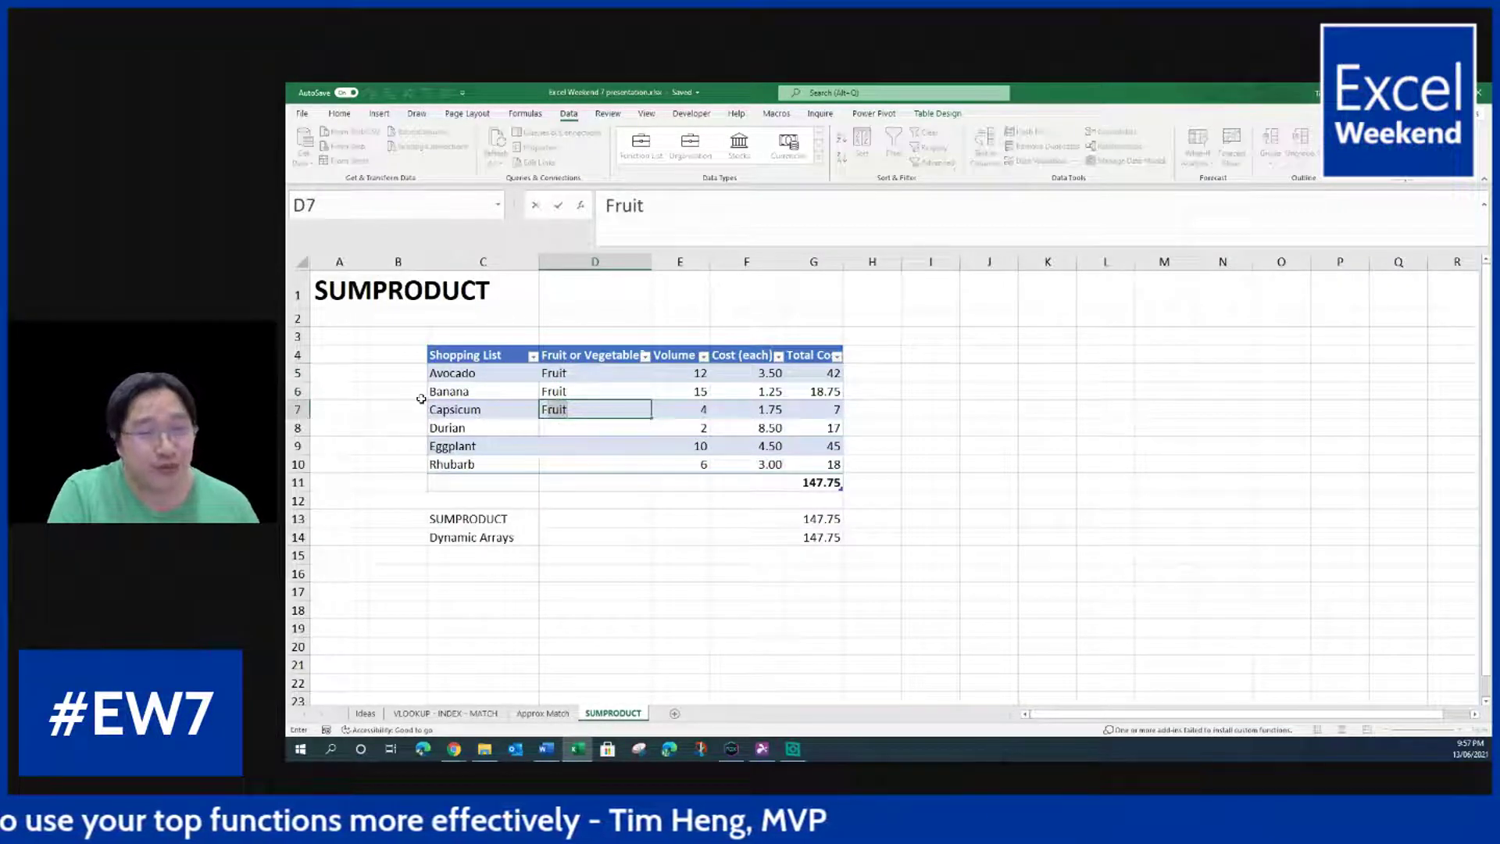
pyautogui.press('Return')
pyautogui.write('Fruit')
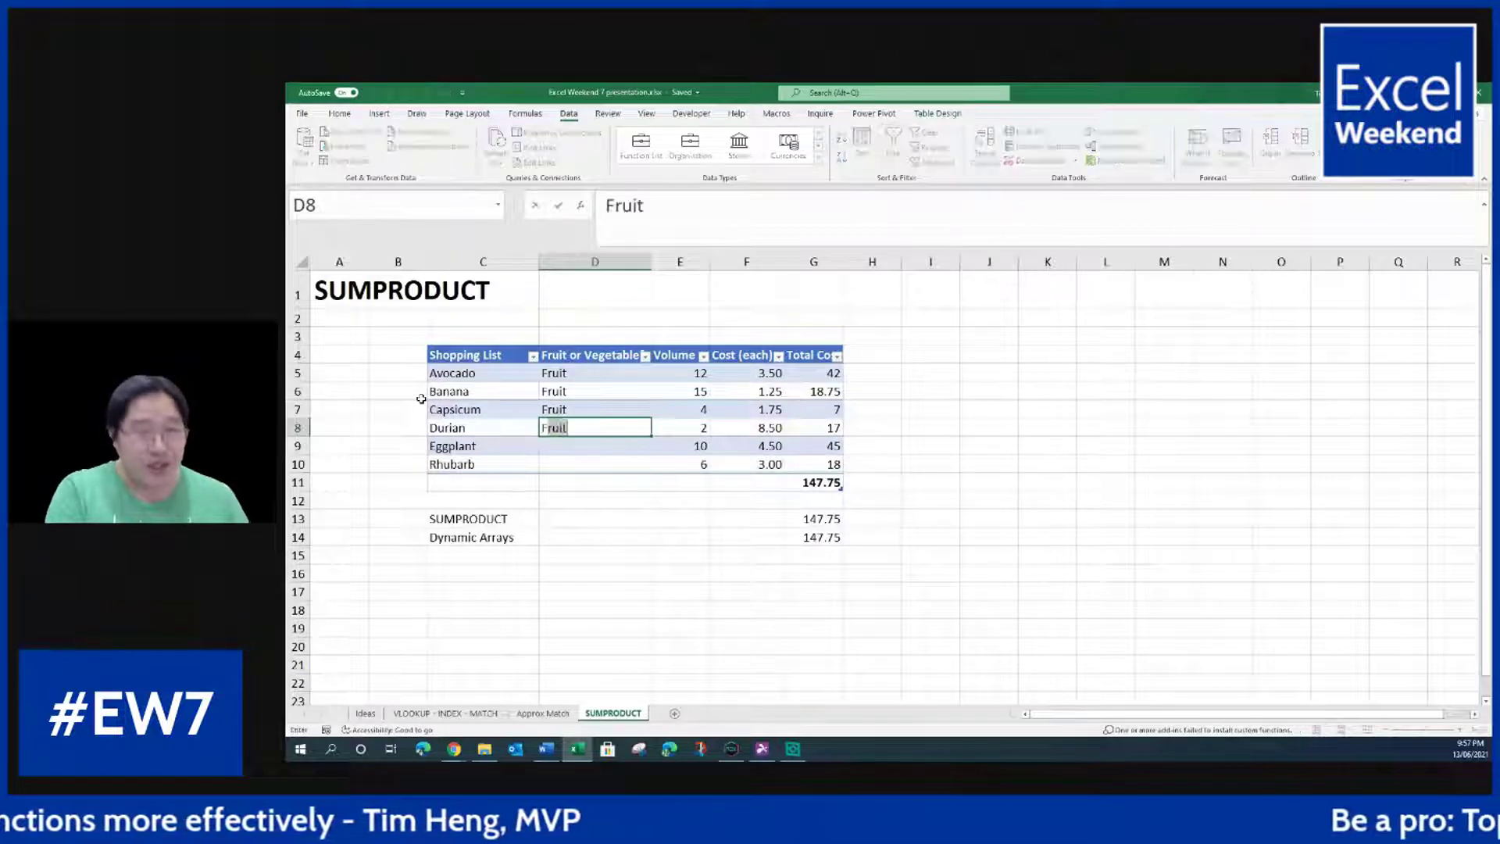
pyautogui.press('Return')
pyautogui.write('Fruit')
pyautogui.press('Return')
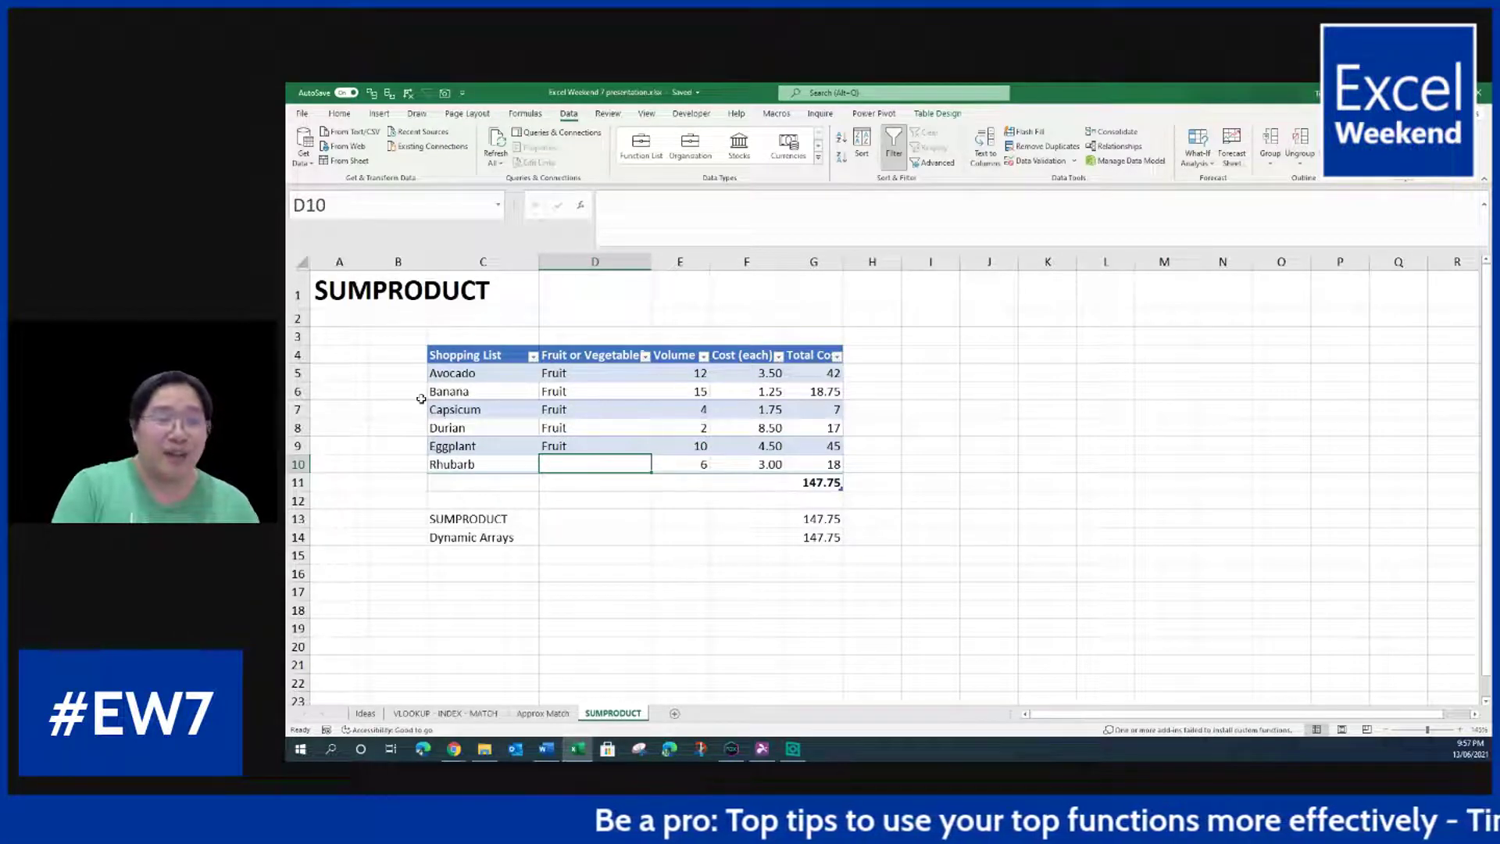
pyautogui.write('Vegetable')
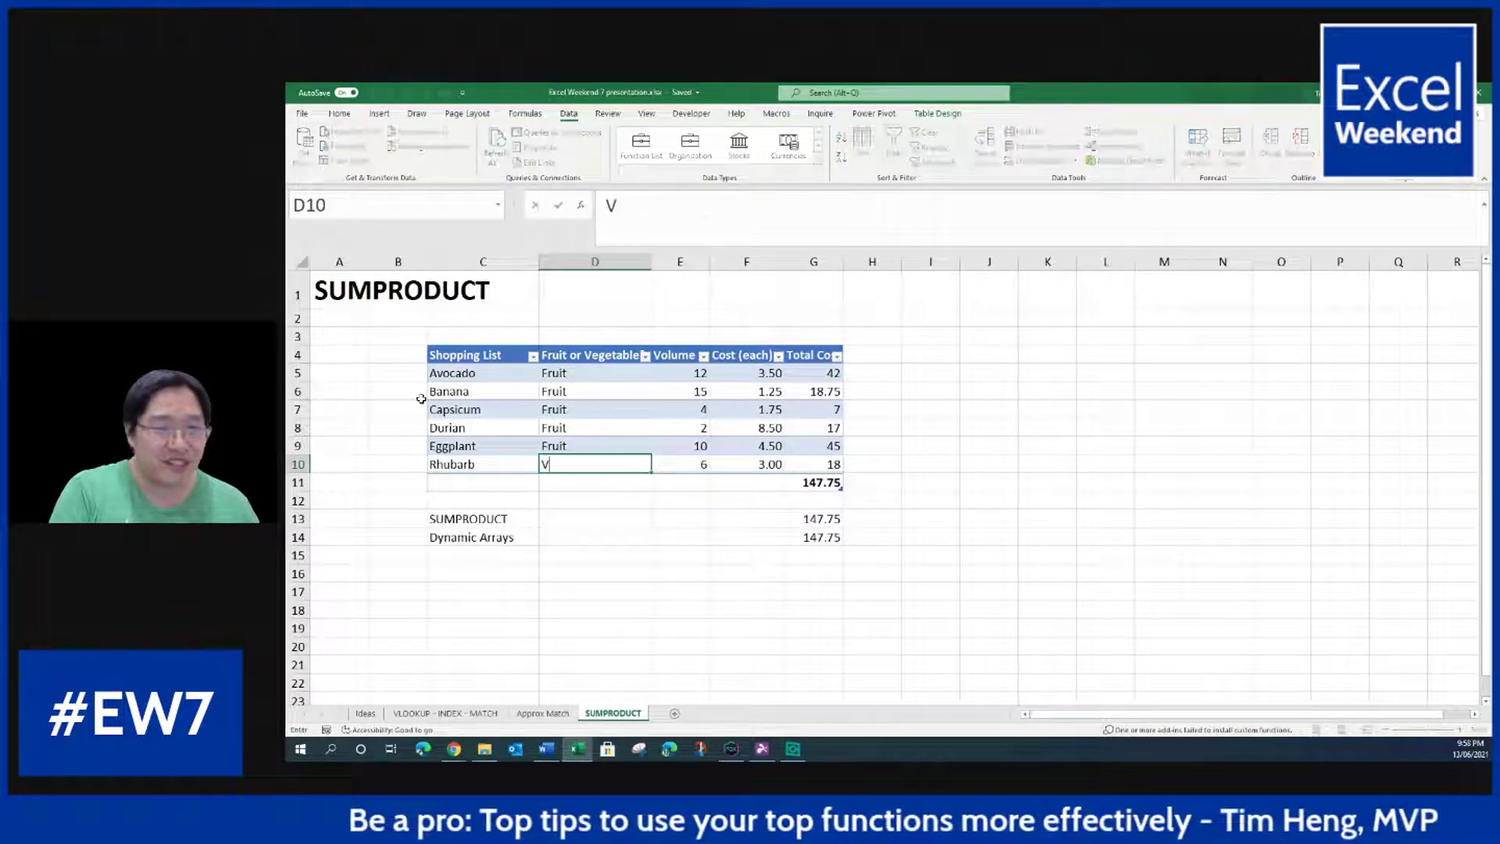
pyautogui.press('Return')
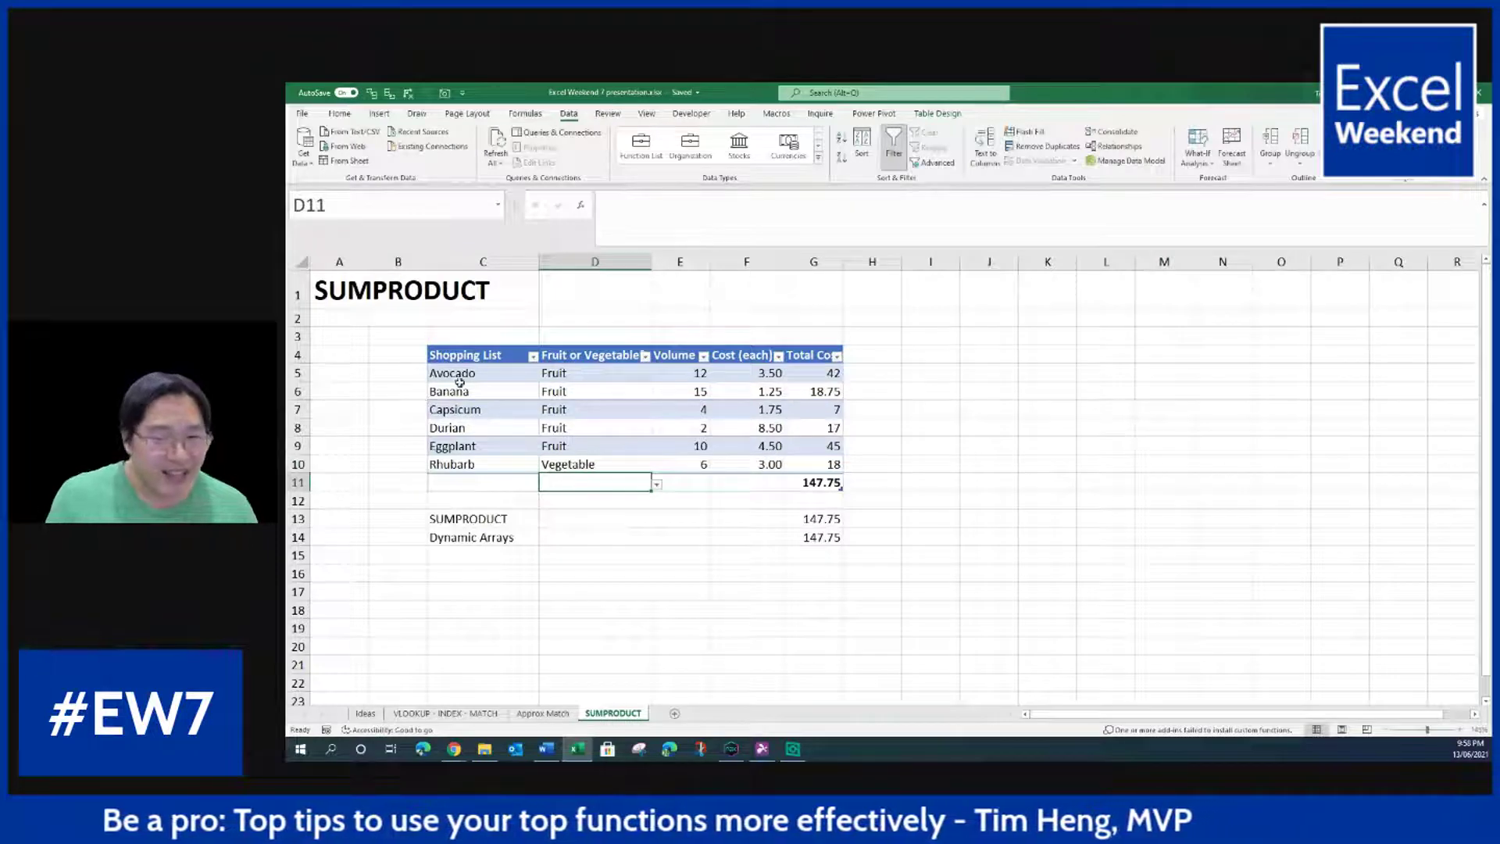
# Step: Enter the label SUMPRODUCT in C16, with the criteria Fruit in D16 and Vegetable in D17
pyautogui.click(511, 556)
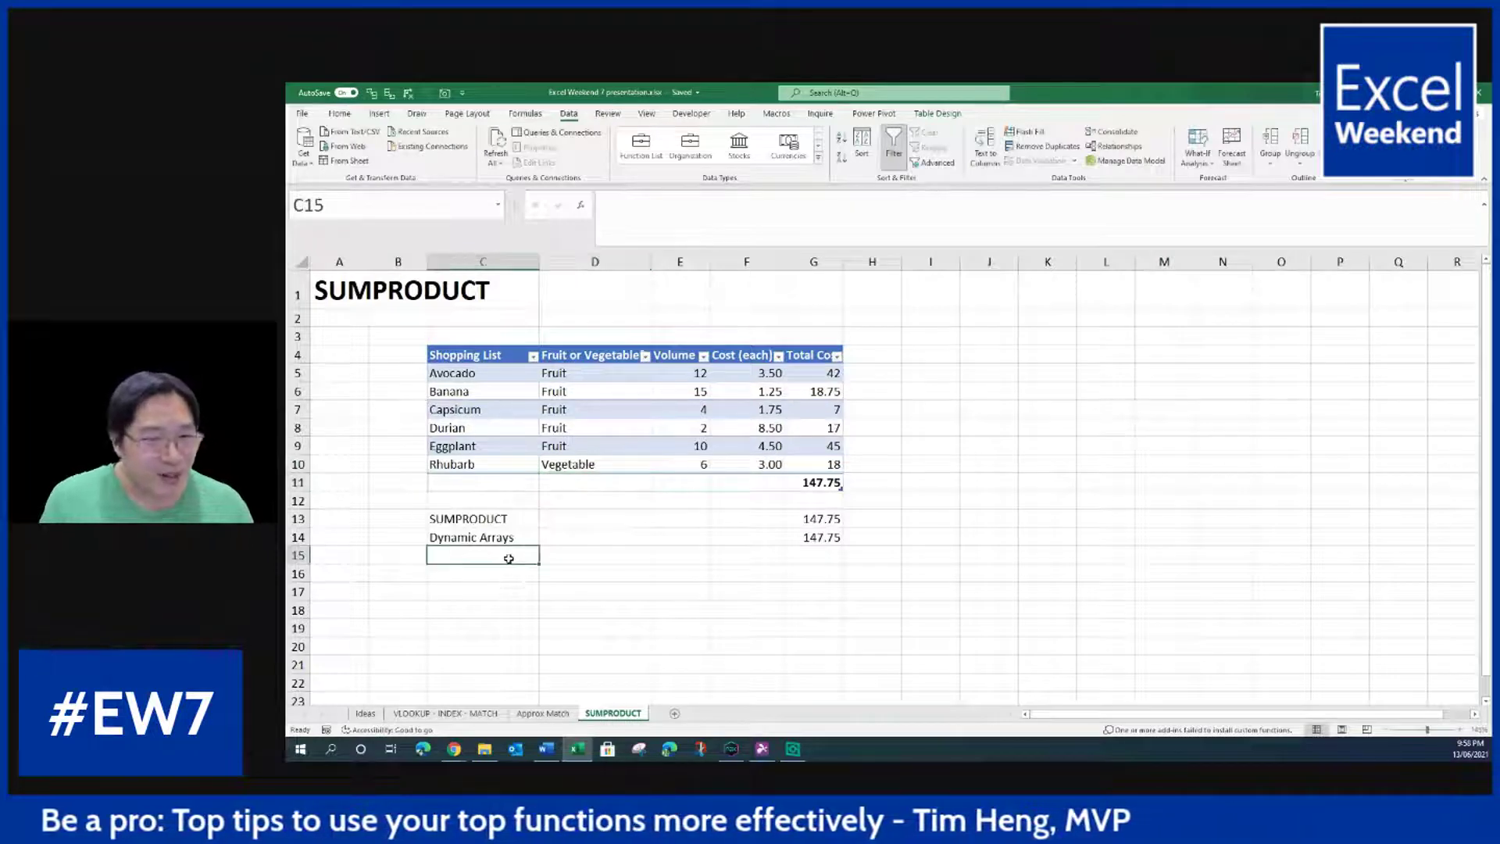
pyautogui.click(583, 519)
pyautogui.click(513, 536)
pyautogui.hotkey('ctrl', 'shift', 'Right')
pyautogui.click(496, 575)
pyautogui.write('SUMPRODUCT')
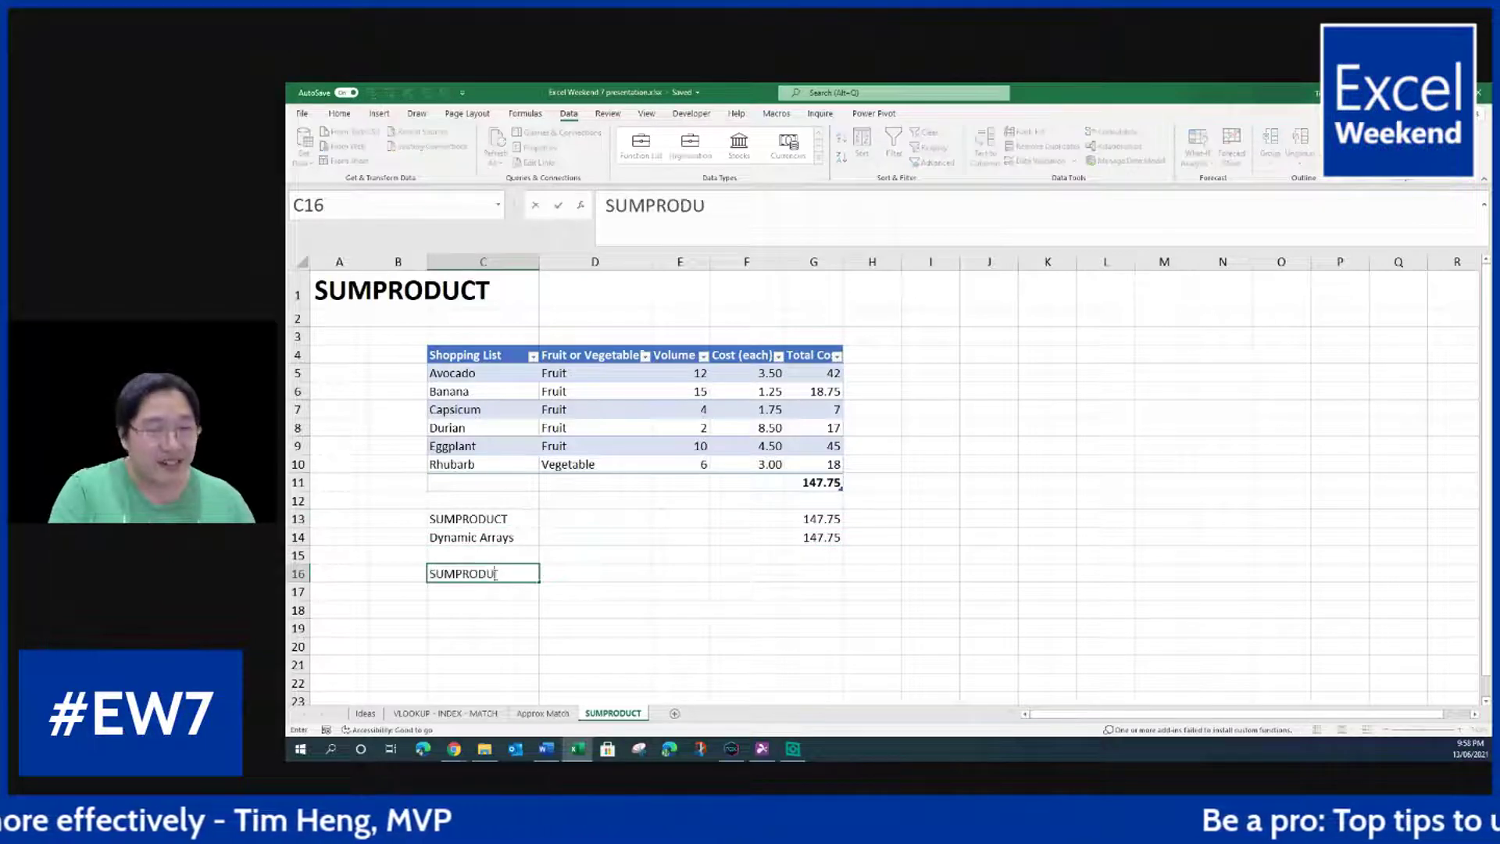
pyautogui.press('Tab')
pyautogui.write('Fruit')
pyautogui.press('Return')
pyautogui.write('V')
pyautogui.press('Escape')
pyautogui.press('Tab')
pyautogui.write('Vegetable')
pyautogui.press('Return')
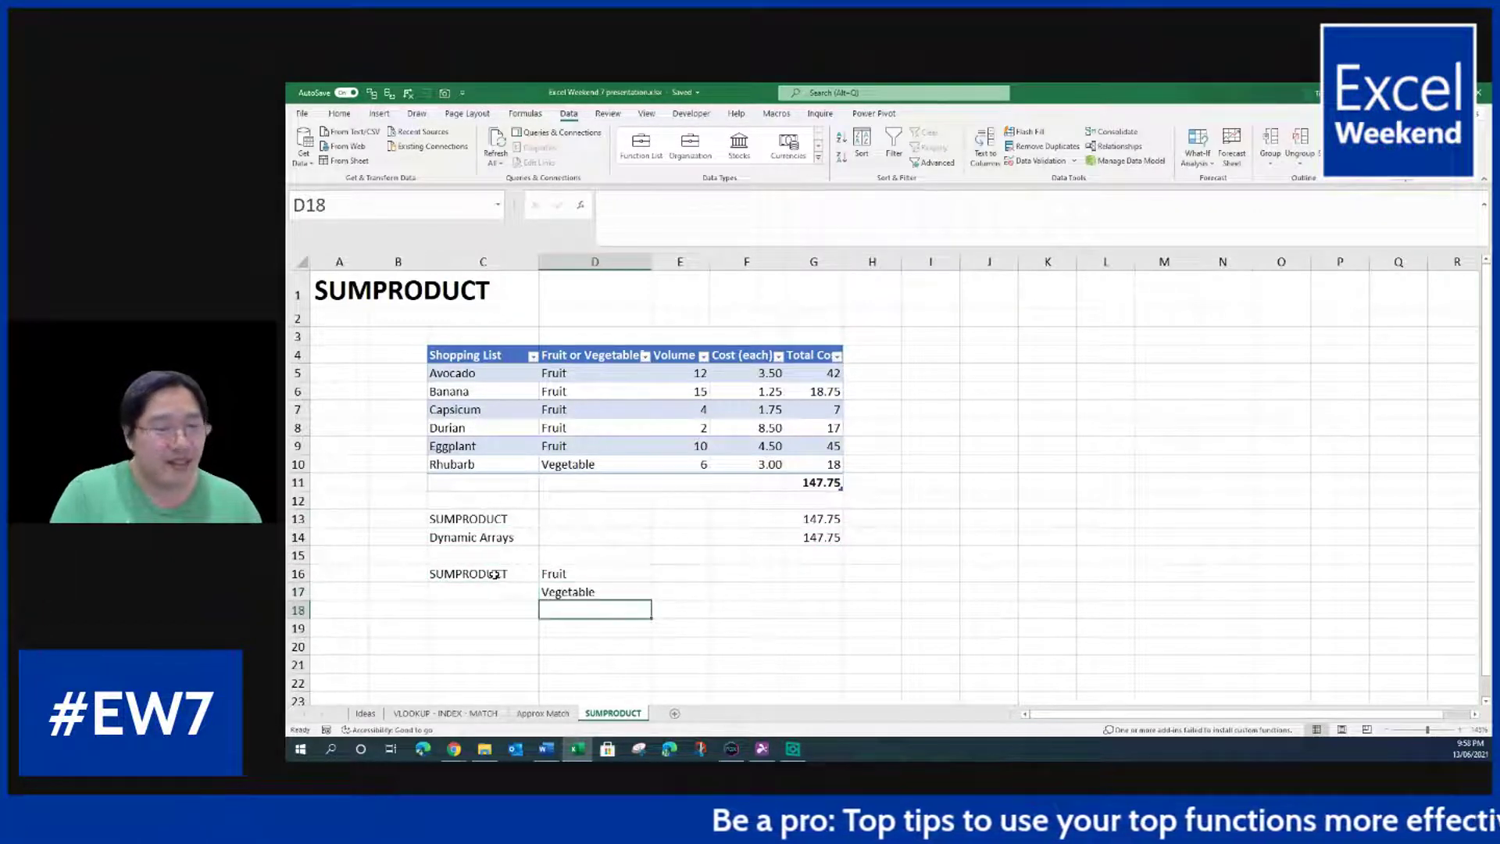
# Step: Start a SUMPRODUCT formula in G16 with Table3[Volume] and Table3[Cost (each)] as its first two arrays
pyautogui.press('Up')
pyautogui.press('Right')
pyautogui.press('Up')
pyautogui.press('Right')
pyautogui.press('Right')
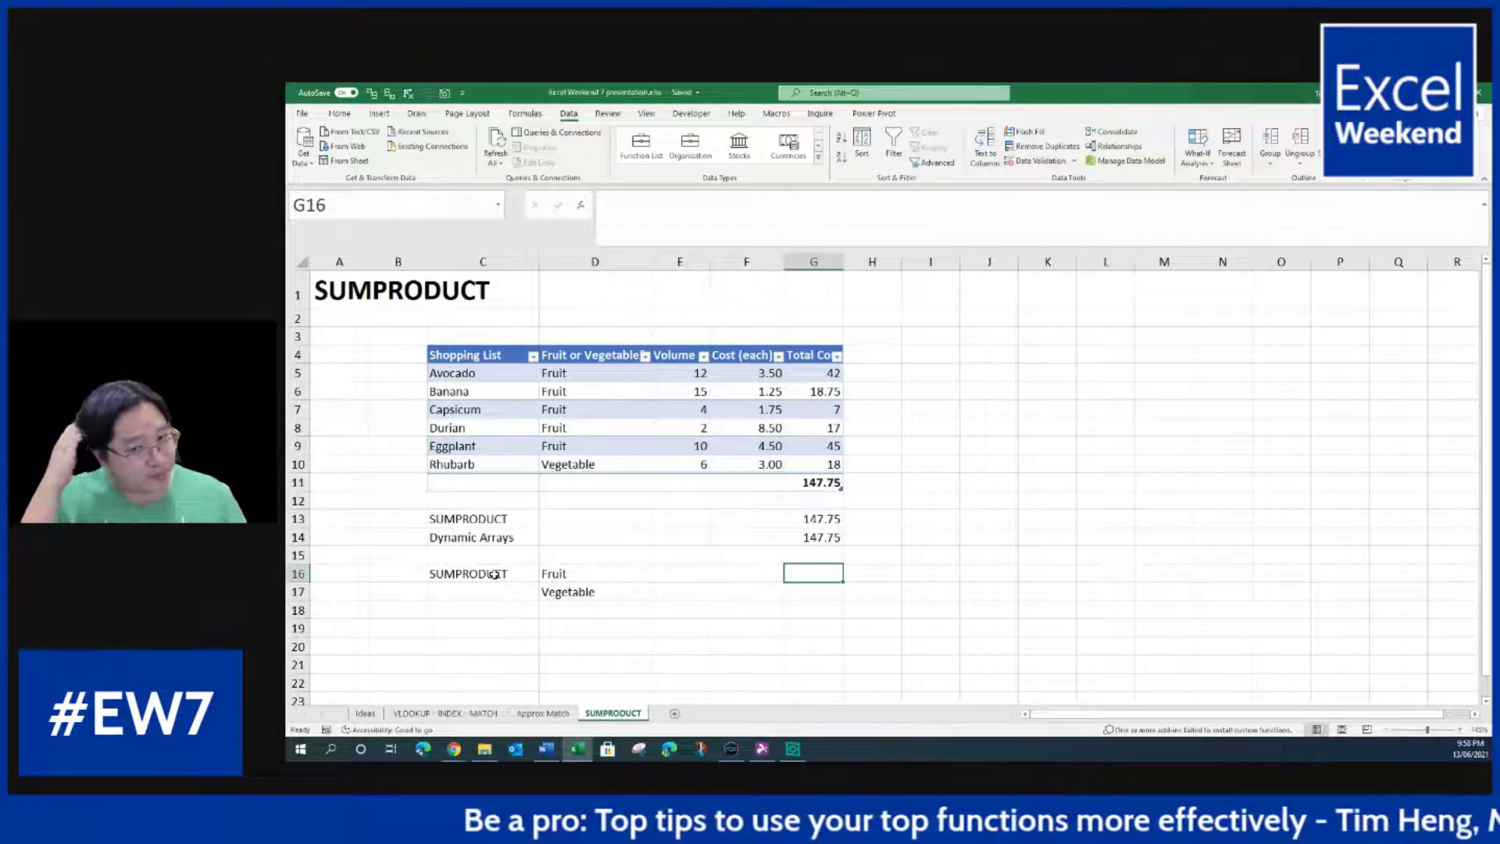
pyautogui.write('=SUMPRODUCT(')
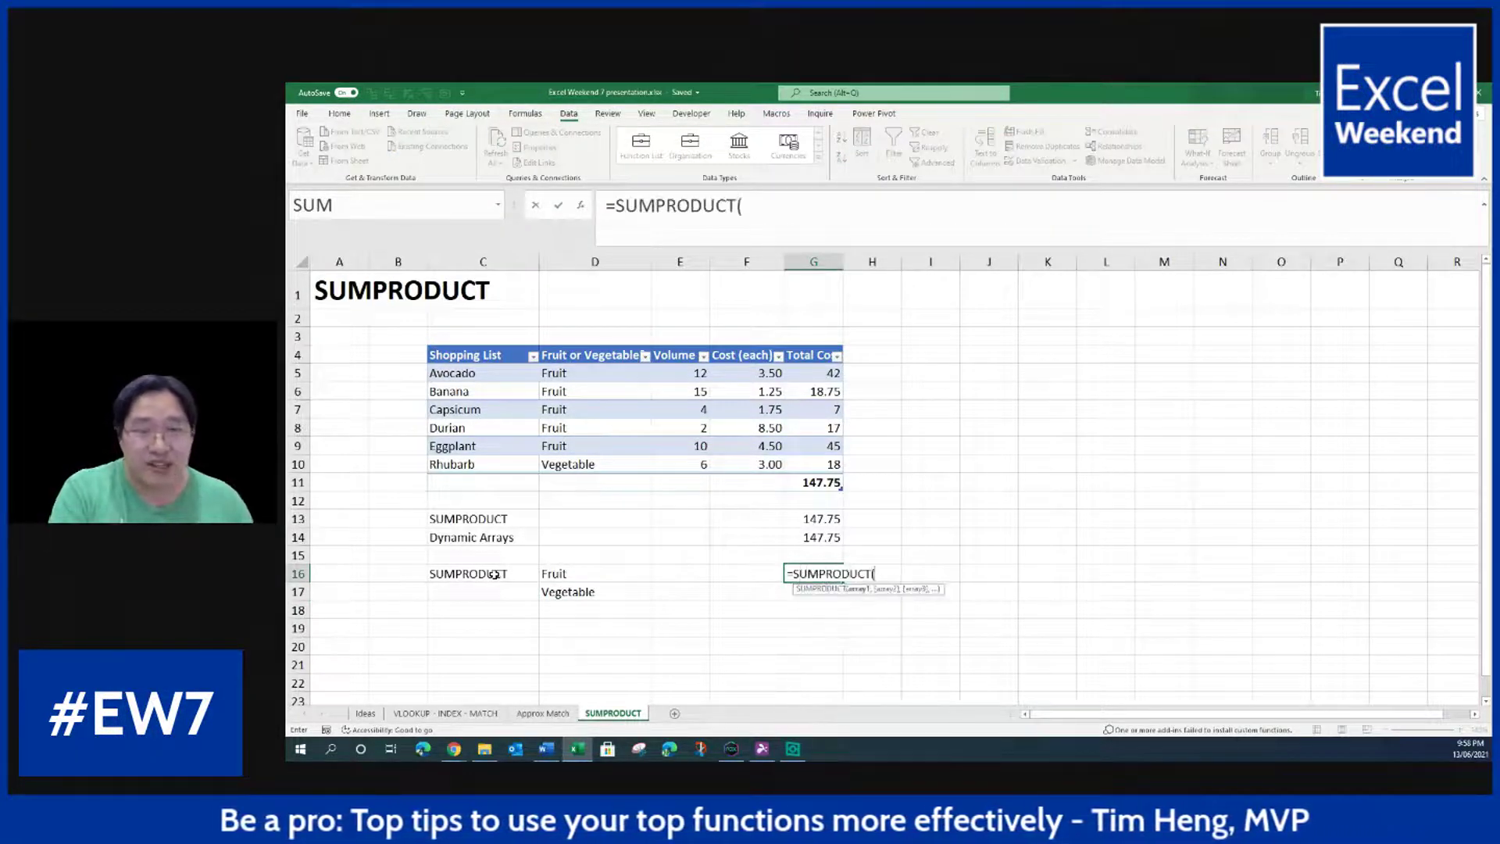
pyautogui.moveTo(677, 374); pyautogui.dragTo(669, 462)
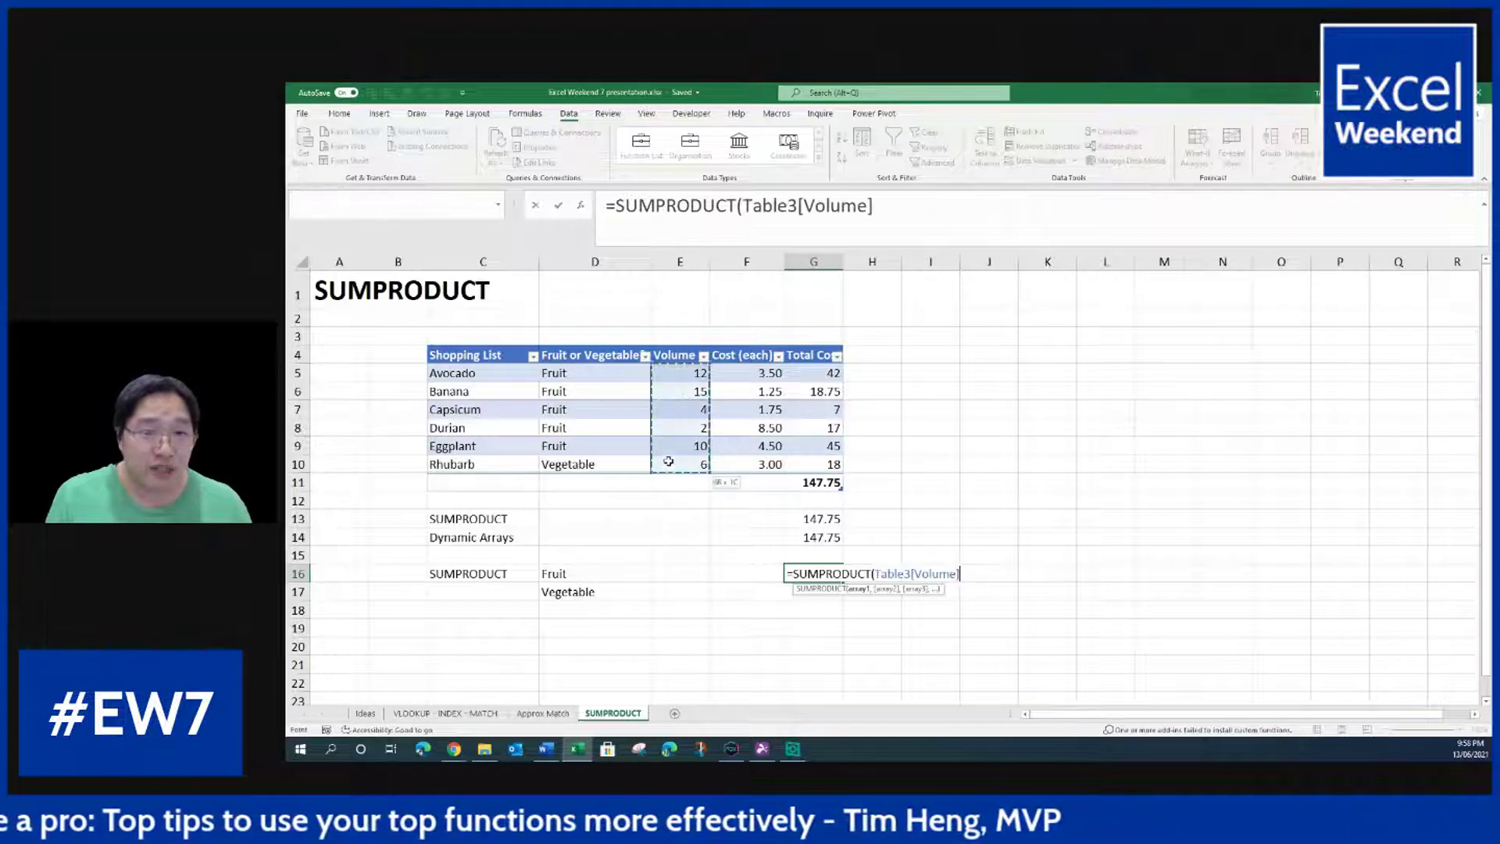
pyautogui.write(',')
pyautogui.click(762, 410)
pyautogui.hotkey('ctrl', 'space')
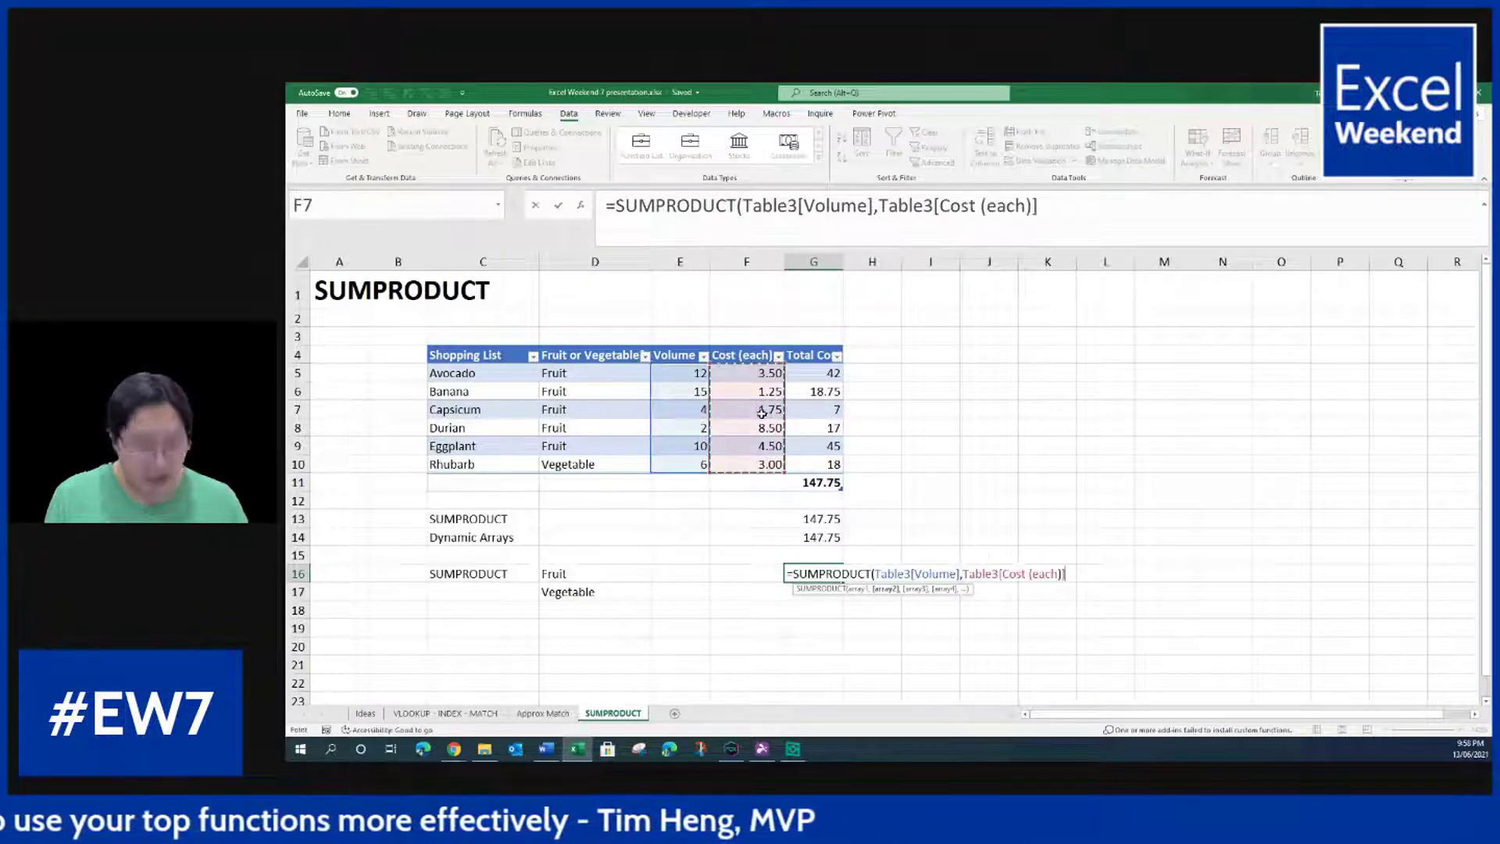
pyautogui.write(',')
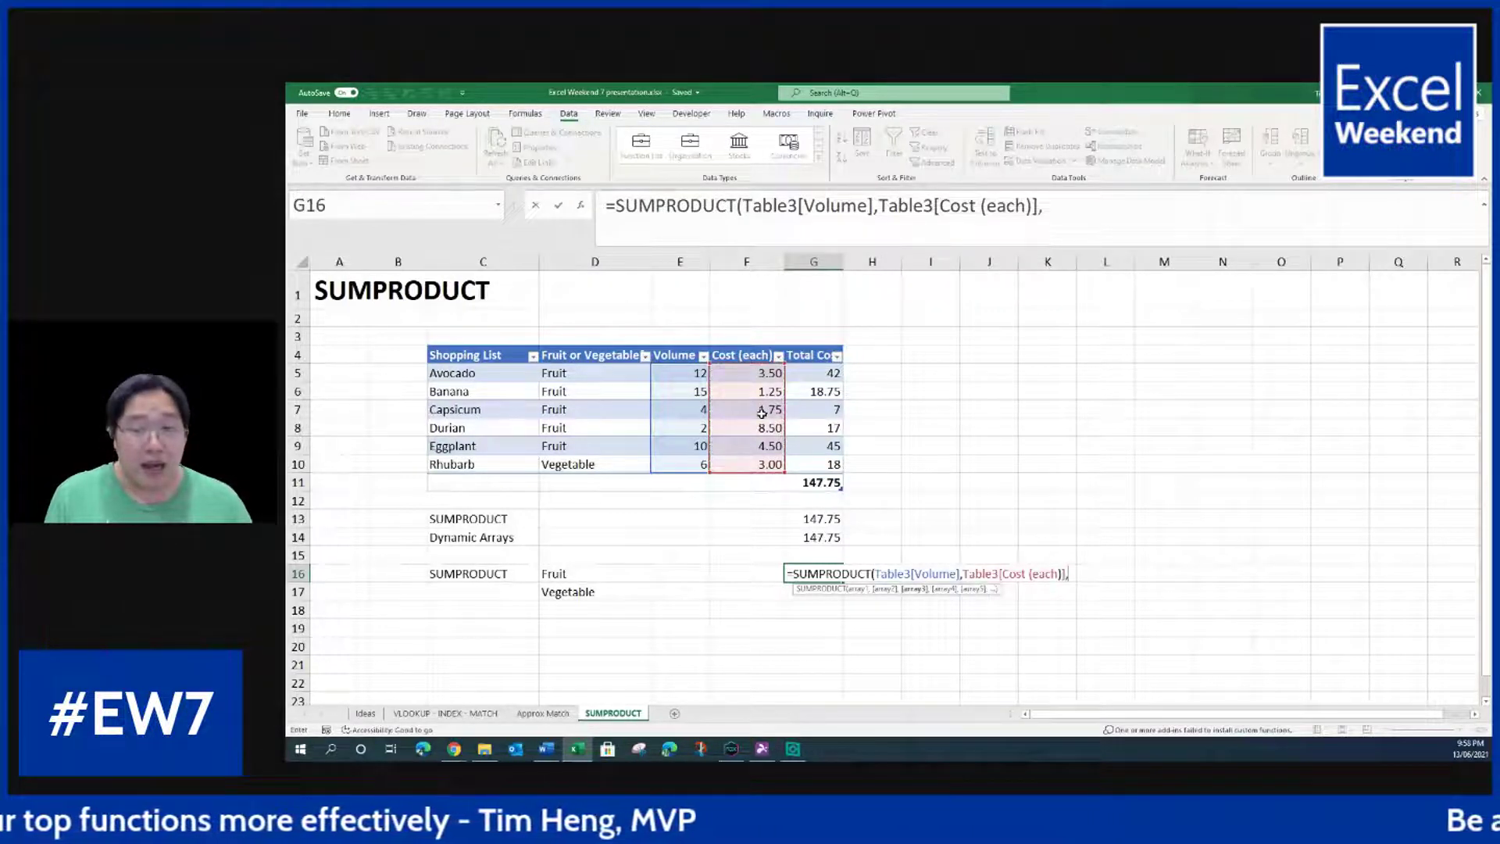
# Step: Complete the G16 formula with the third array Table3[Fruit or Vegetable?]=D16
pyautogui.click(625, 408)
pyautogui.hotkey('ctrl', 'space')
pyautogui.write('=')
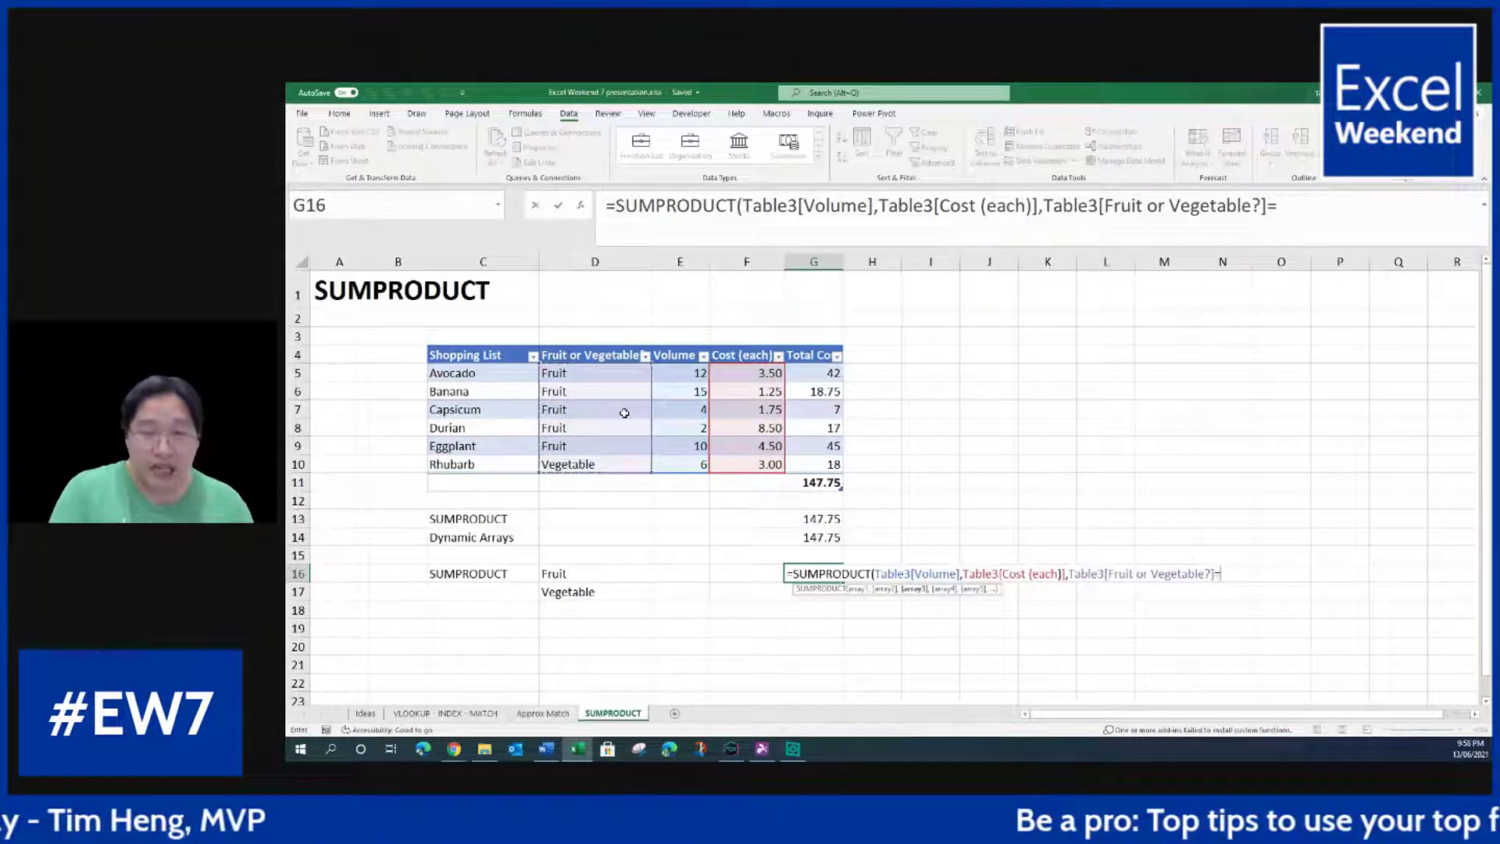
pyautogui.click(578, 575)
pyautogui.write(')')
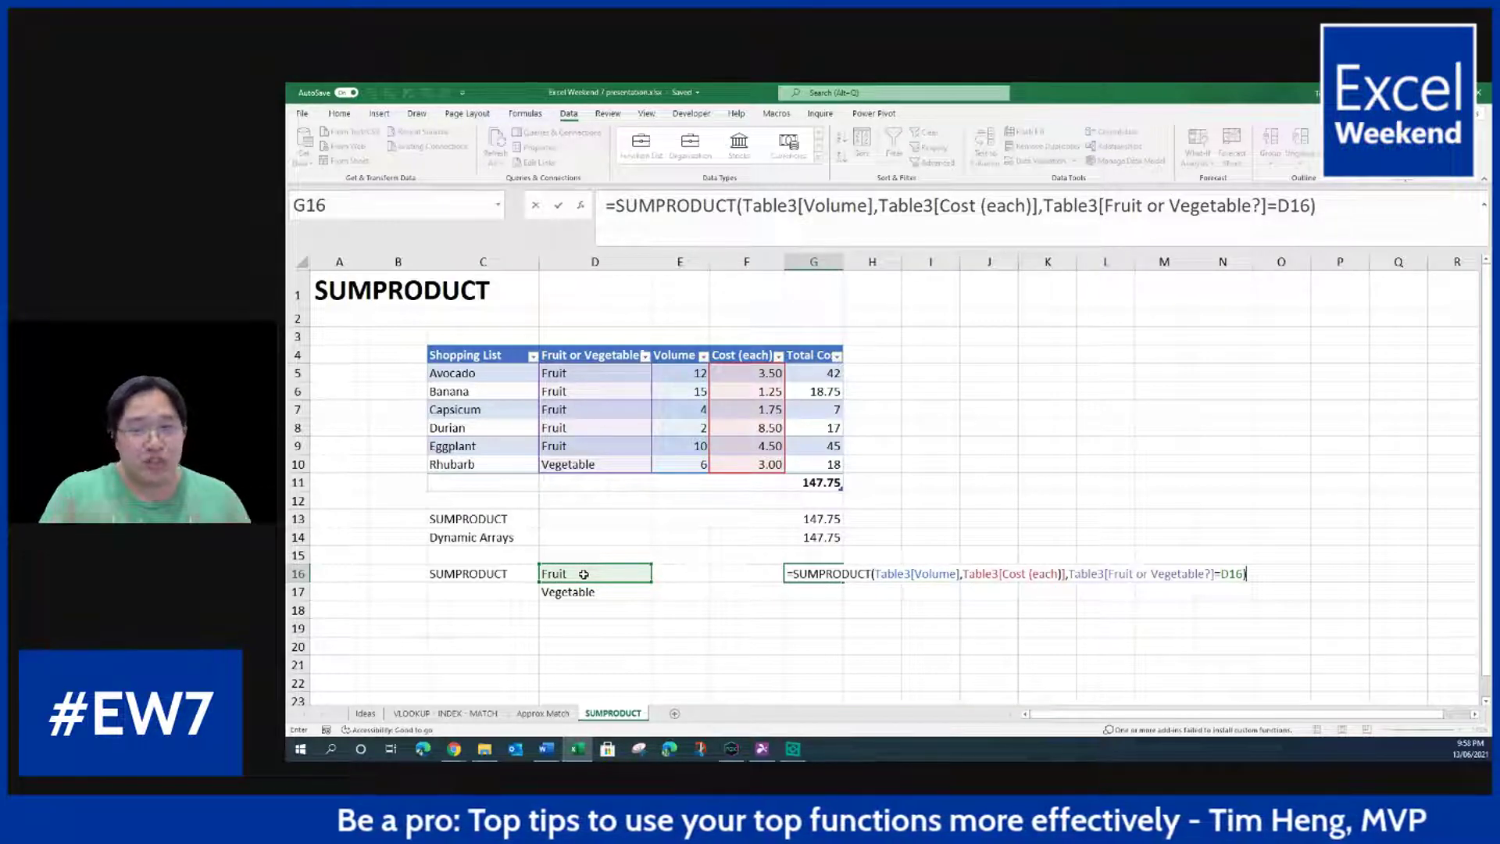
pyautogui.hotkey('ctrl', 'Return')
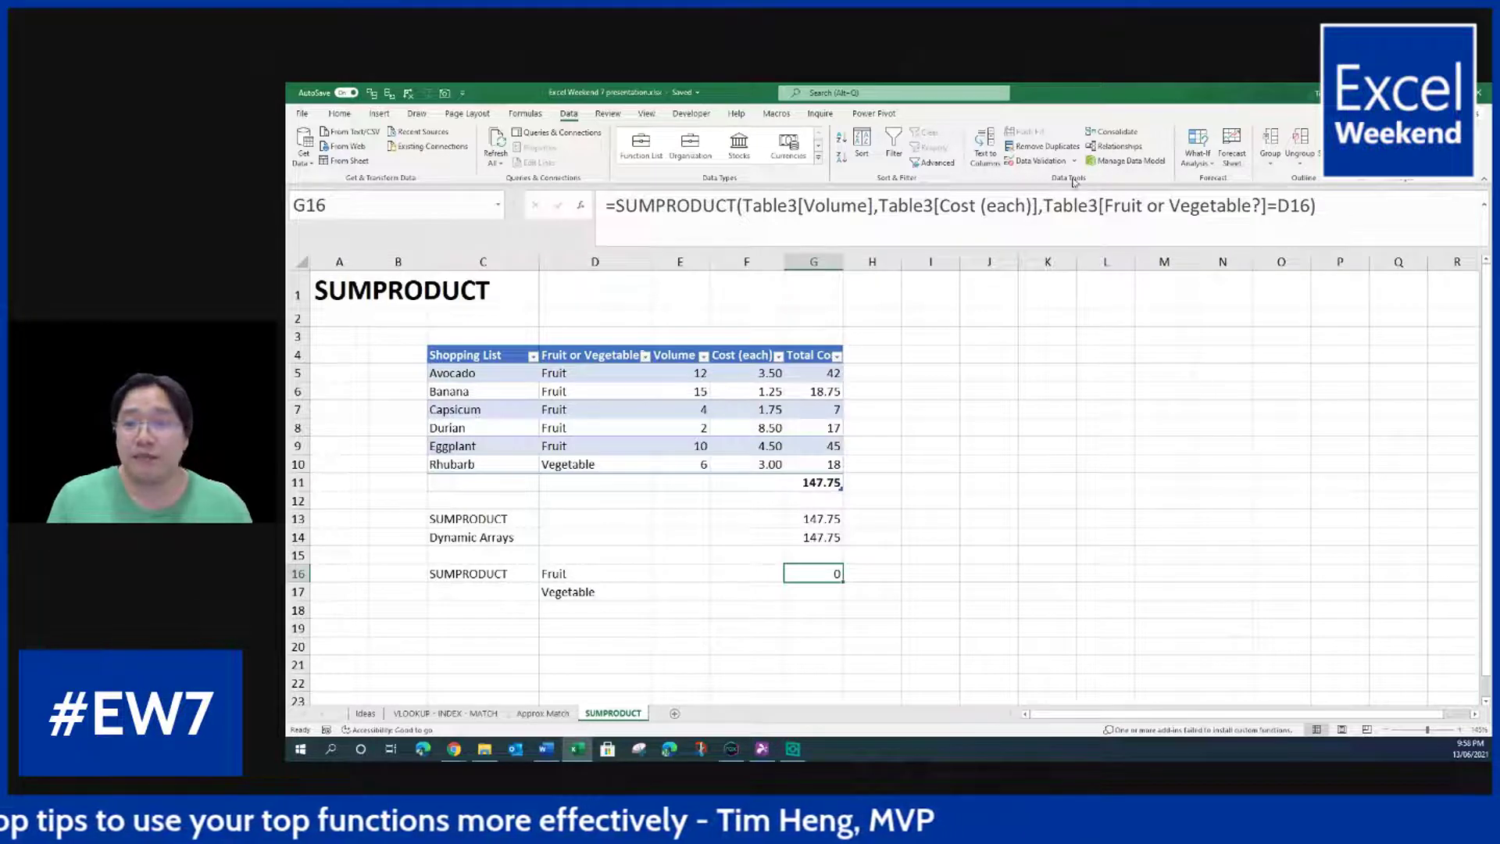
# Step: Enclose the condition Table3[Fruit or Vegetable?]=D16 in the G16 SUMPRODUCT formula in its own parentheses
pyautogui.moveTo(1044, 204); pyautogui.dragTo(1311, 205)
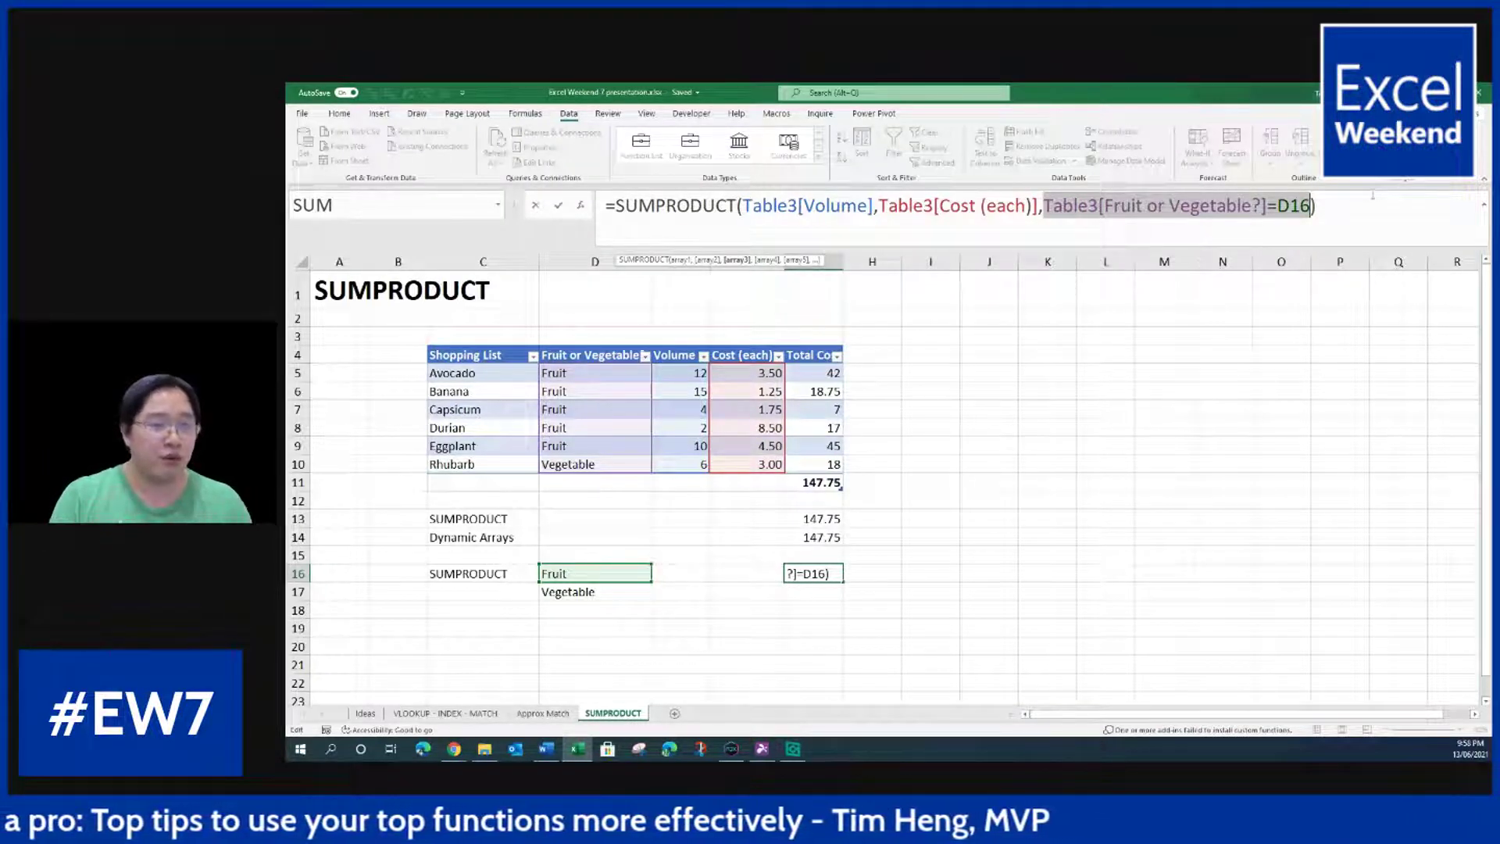
pyautogui.click(1047, 205)
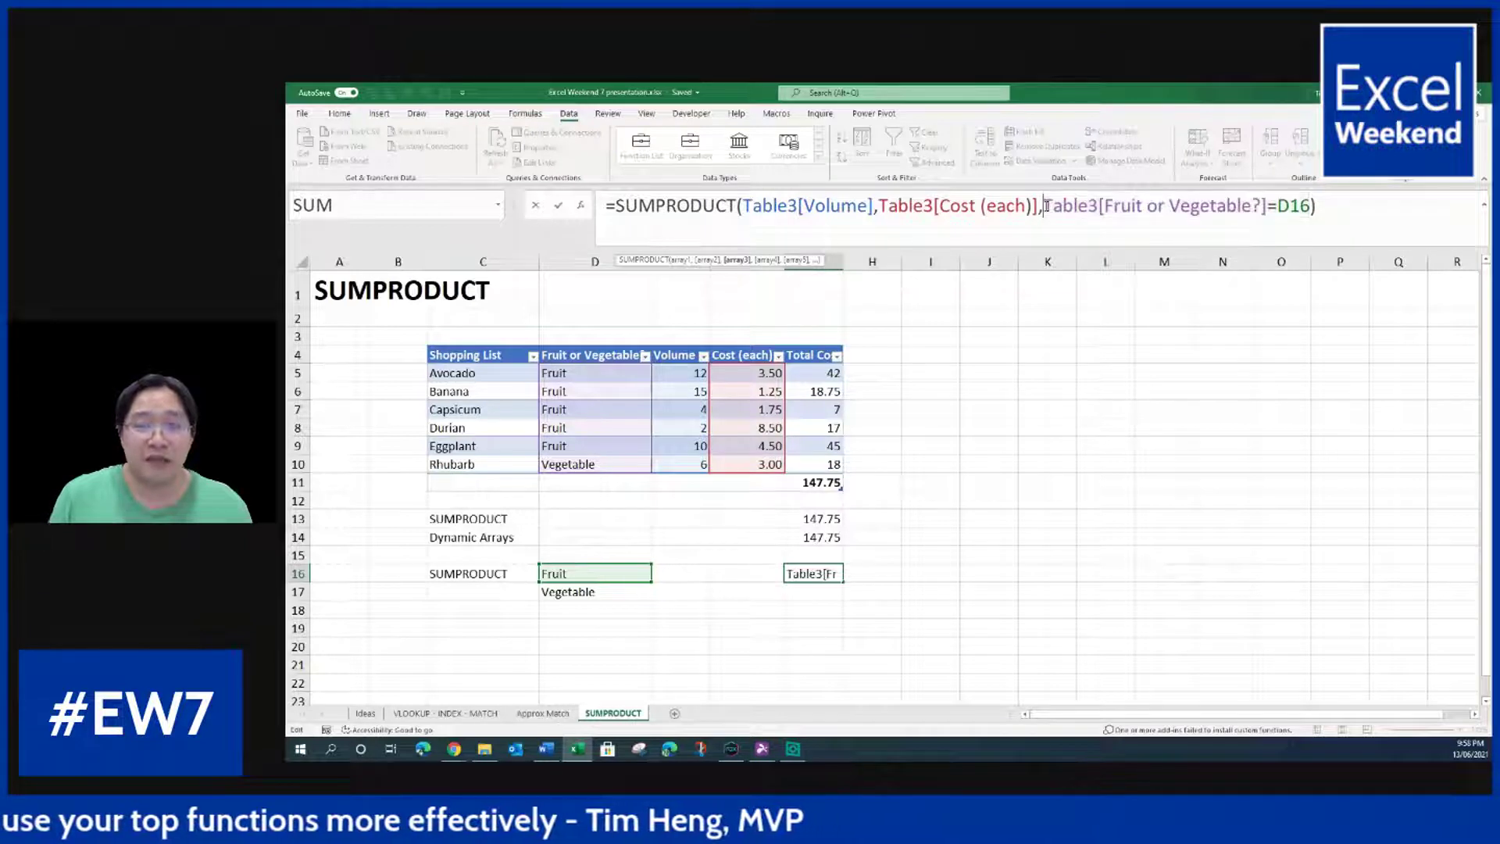
pyautogui.write('(')
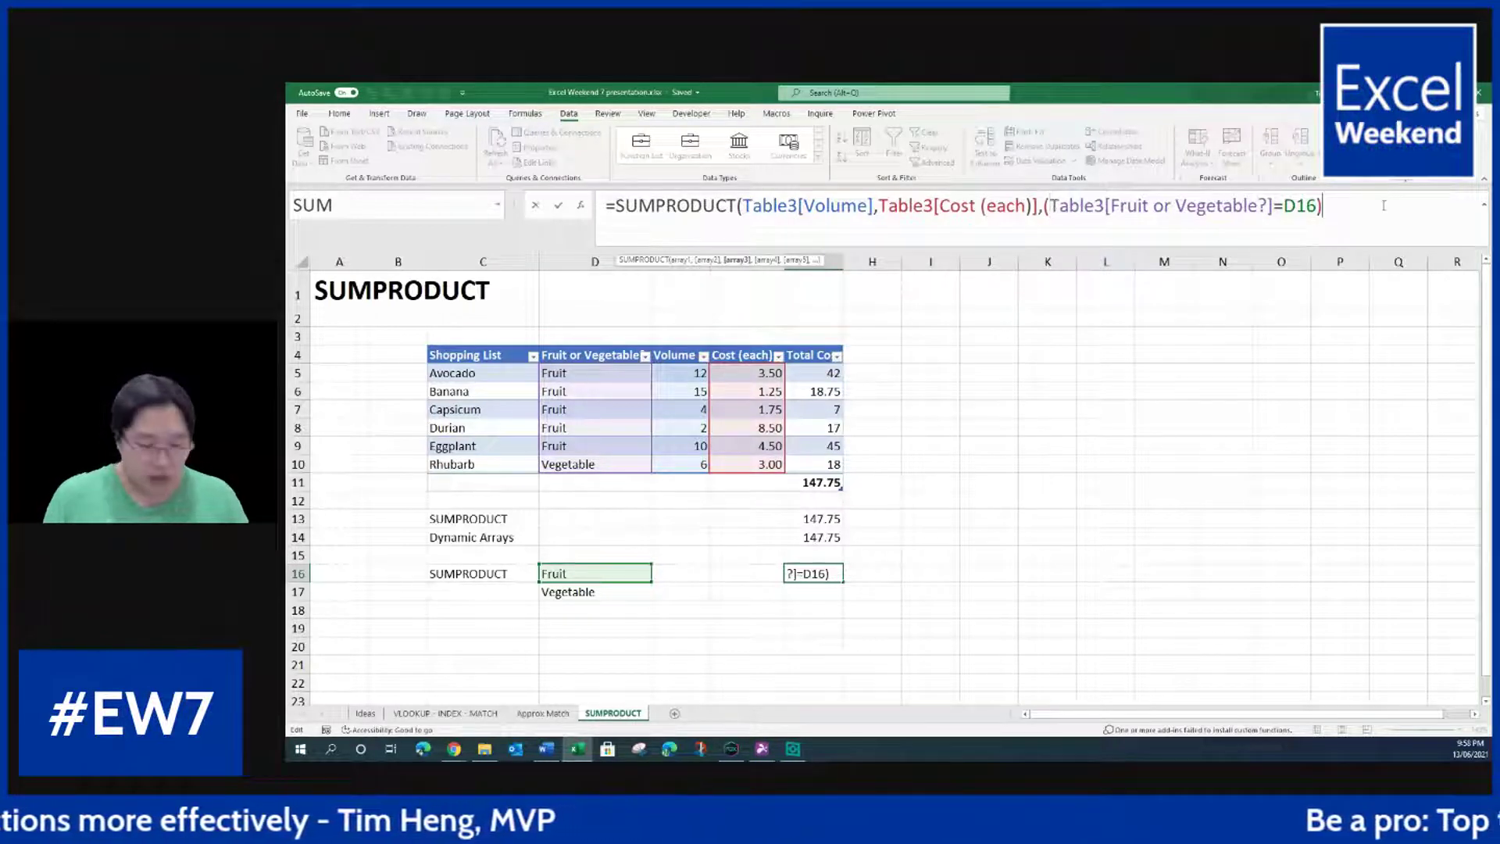
pyautogui.click(1324, 232)
pyautogui.write(')')
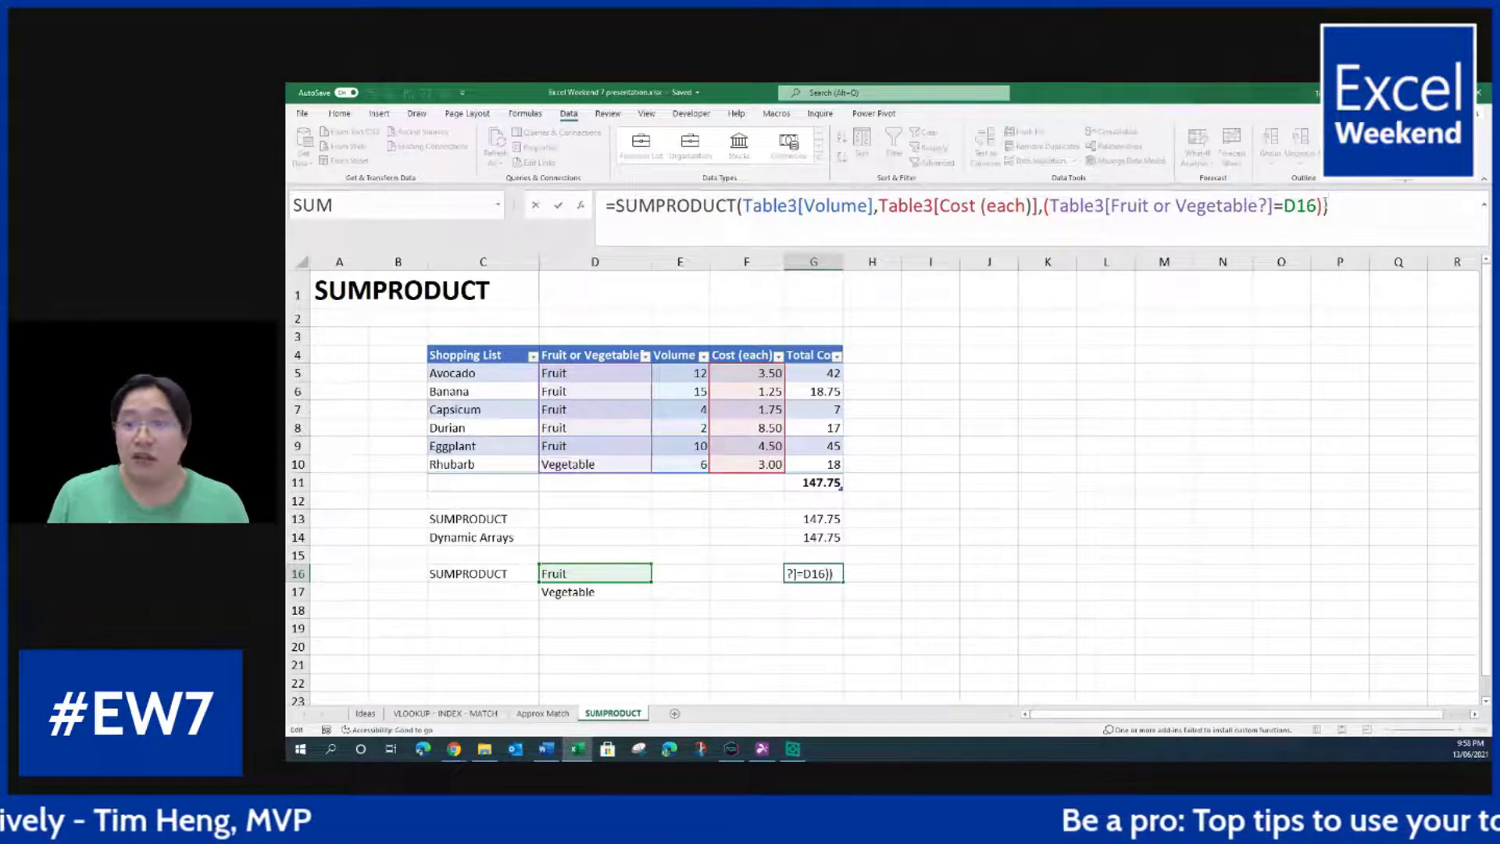
# Step: Evaluate the parenthesised condition in the G16 formula in place, and restore the original expression
pyautogui.moveTo(1326, 205); pyautogui.dragTo(1045, 210)
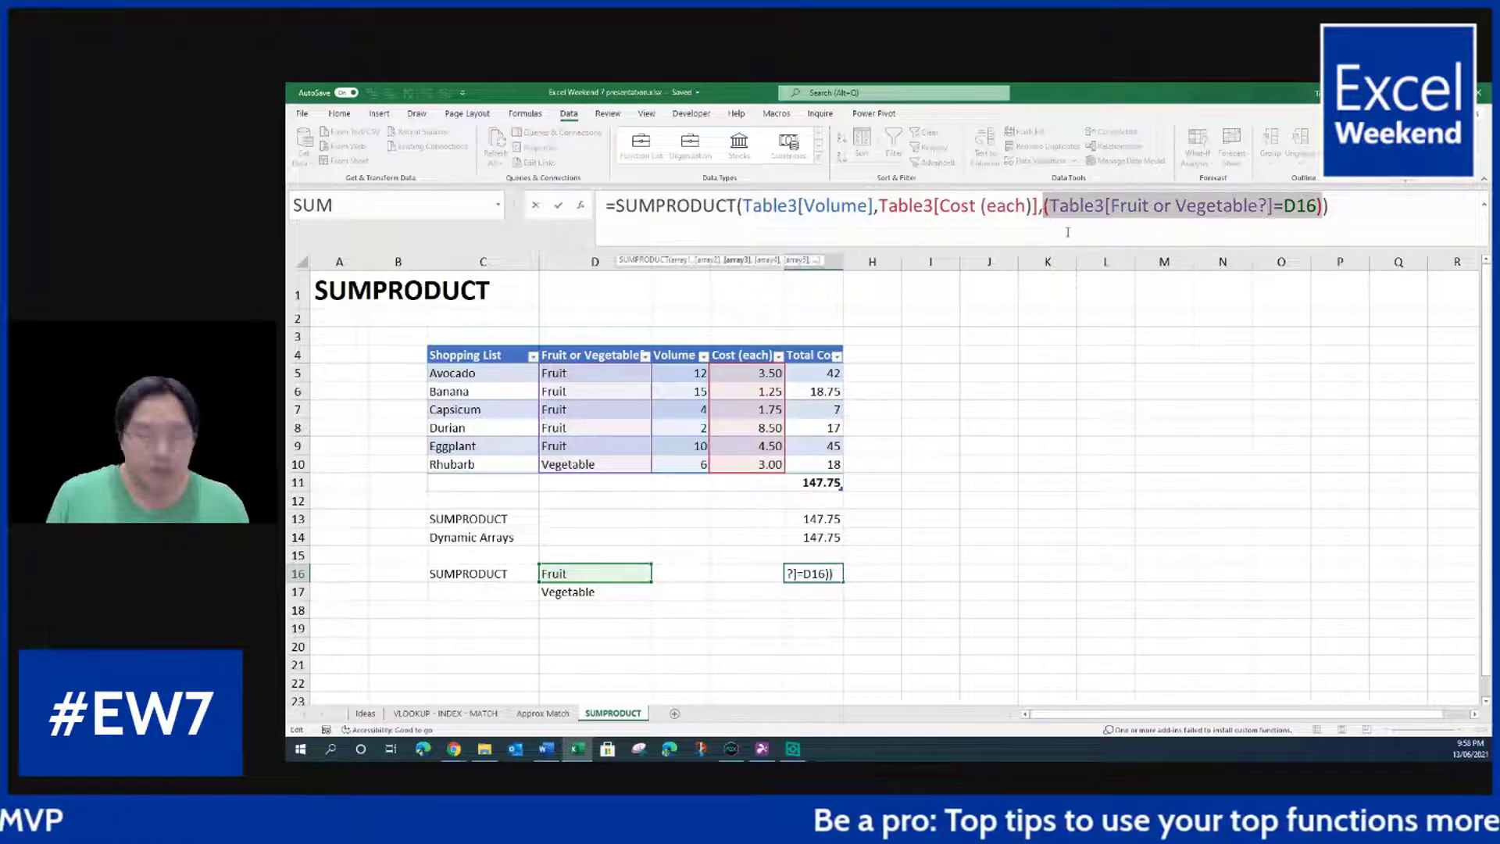
pyautogui.press('F9')
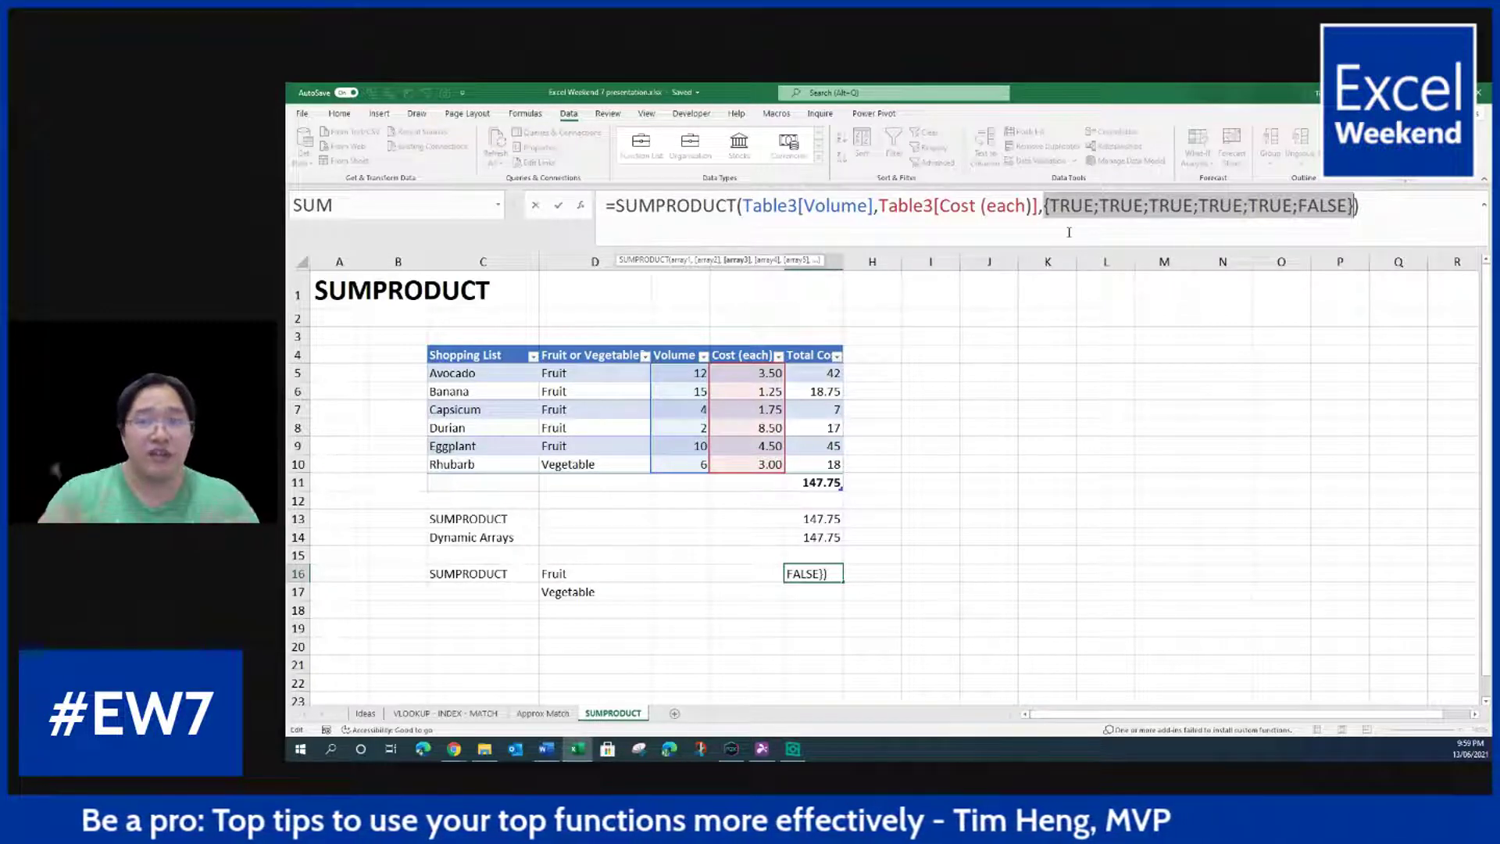
pyautogui.hotkey('ctrl', 'z')
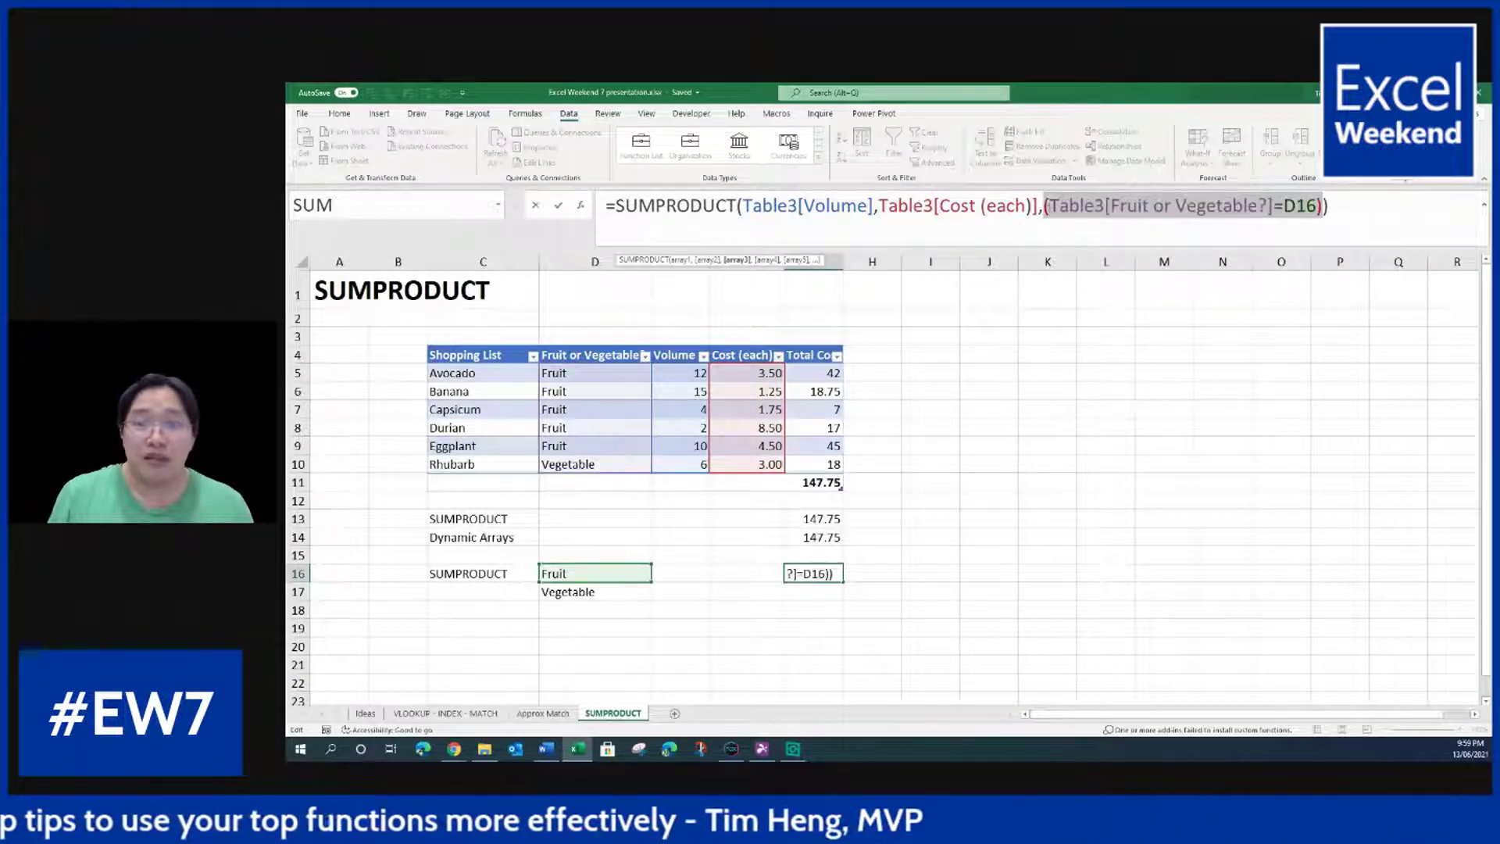
# Step: Prefix the parenthesised condition in the G16 formula with 1* and evaluate that third array in place, keeping the expression in the formula
pyautogui.click(1045, 205)
pyautogui.write('1*')
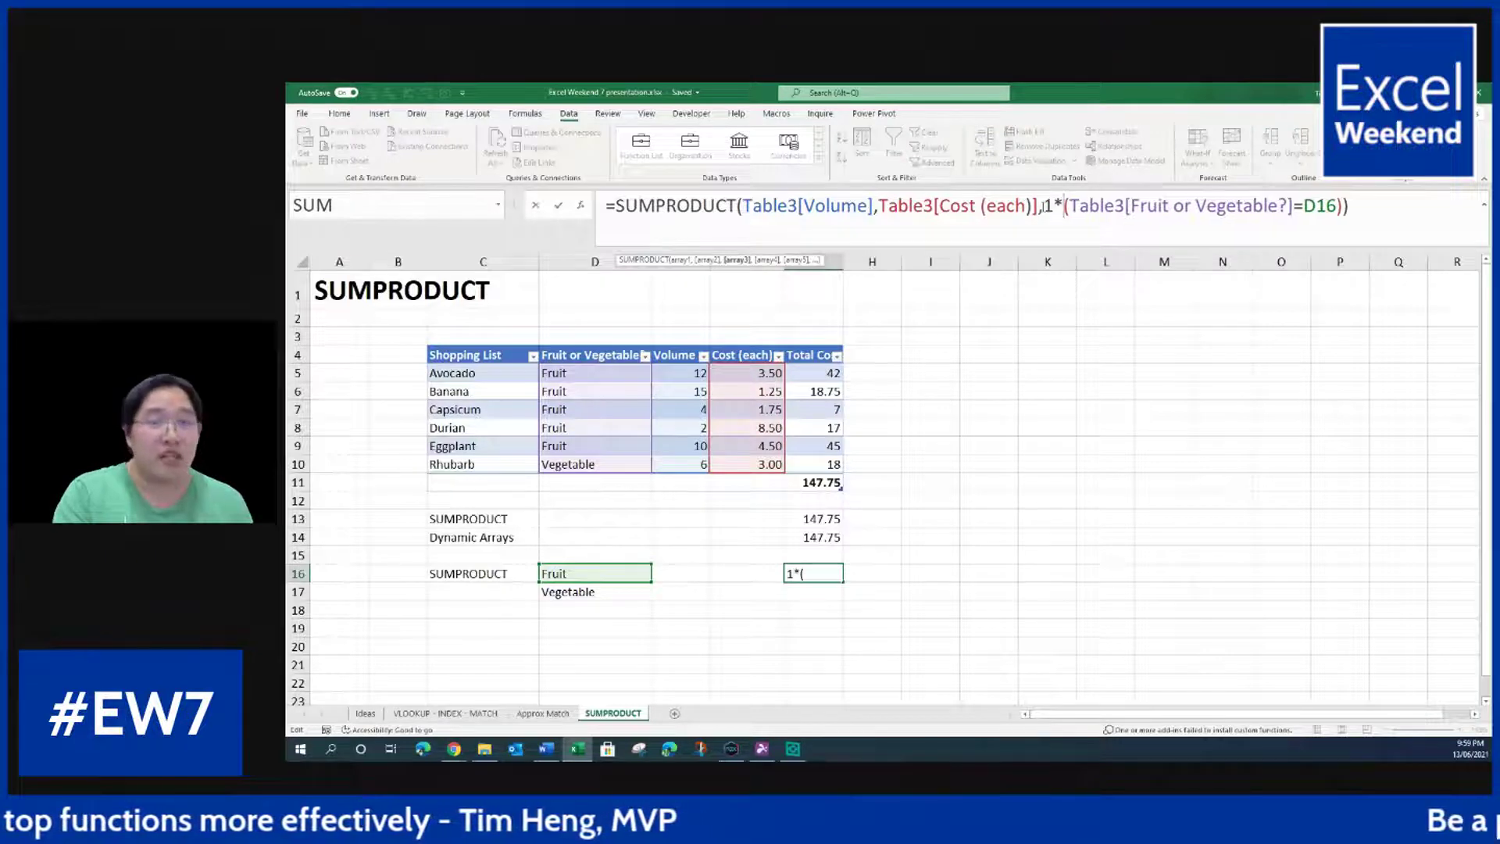
pyautogui.moveTo(1039, 205); pyautogui.dragTo(1278, 205)
pyautogui.moveTo(1042, 206); pyautogui.dragTo(1342, 205)
pyautogui.press('F9')
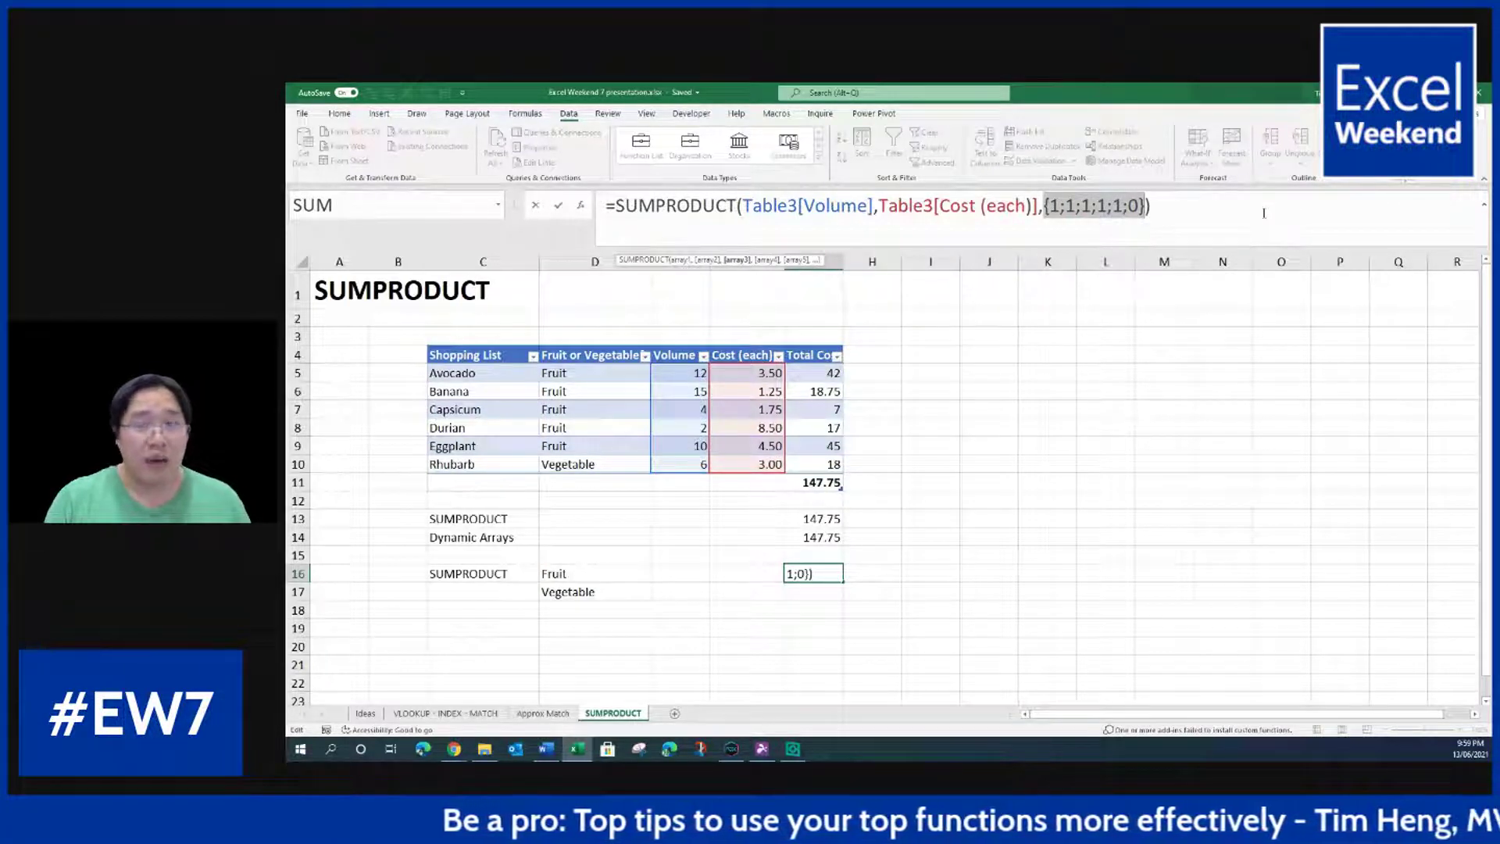
pyautogui.hotkey('ctrl', 'z')
pyautogui.press('Return')
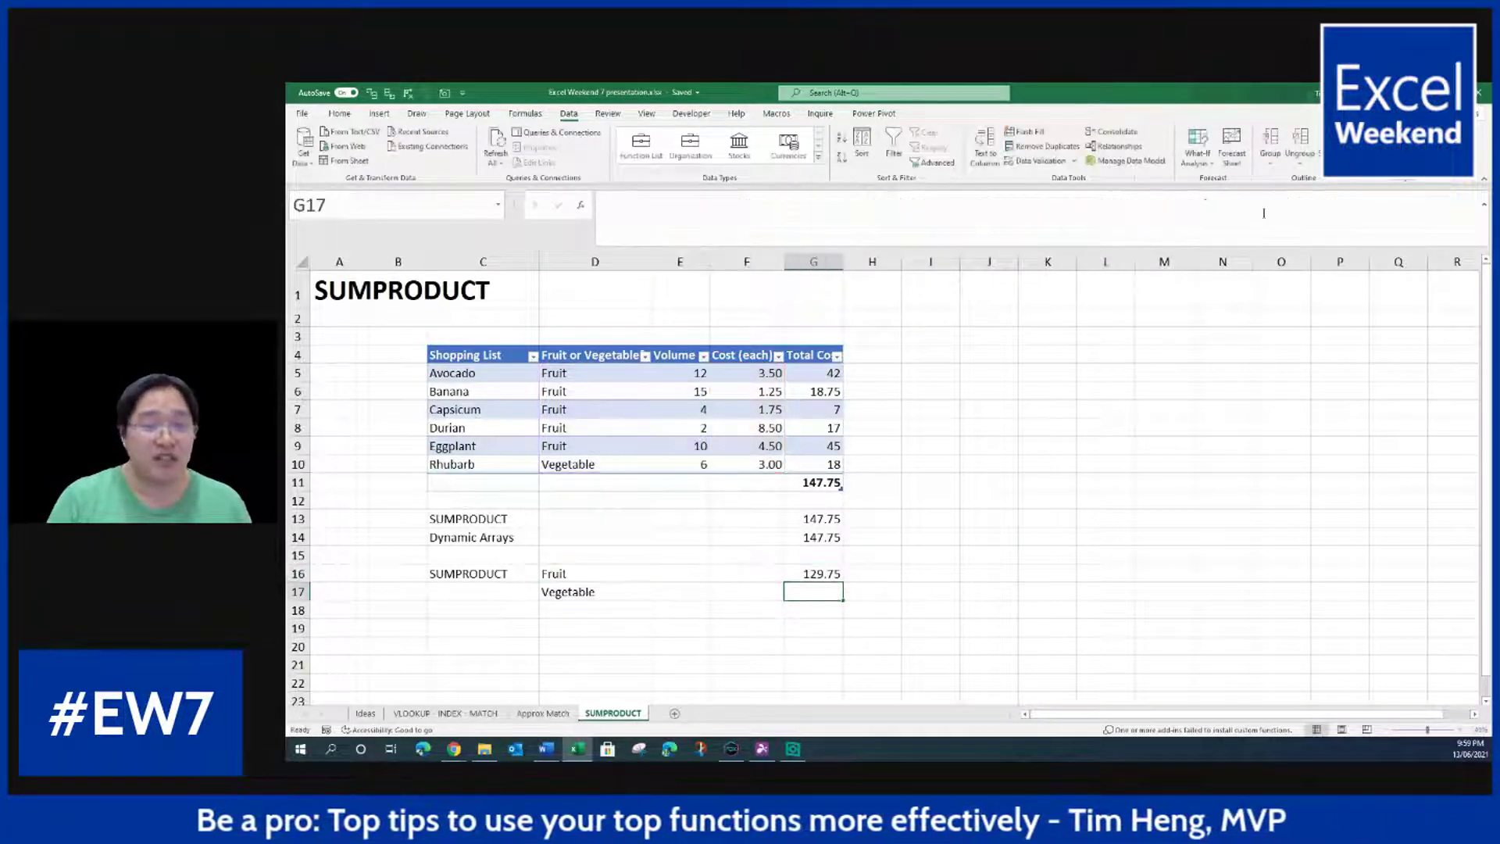
pyautogui.press('Up')
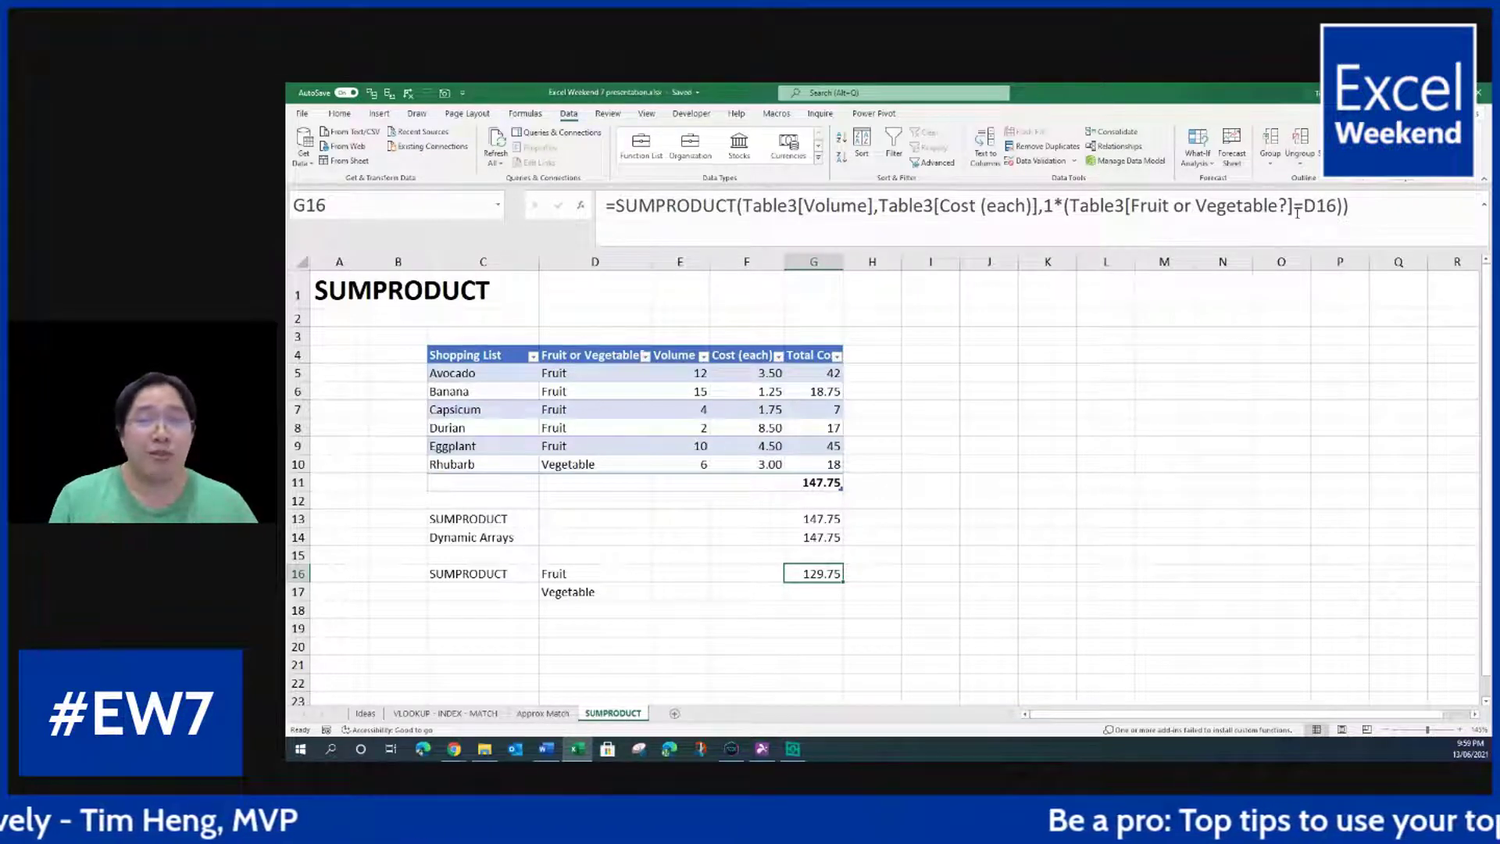
# Step: Replace the 1* before the condition in G16 with a double negative (--) and fill the formula down to G17
pyautogui.click(1057, 204)
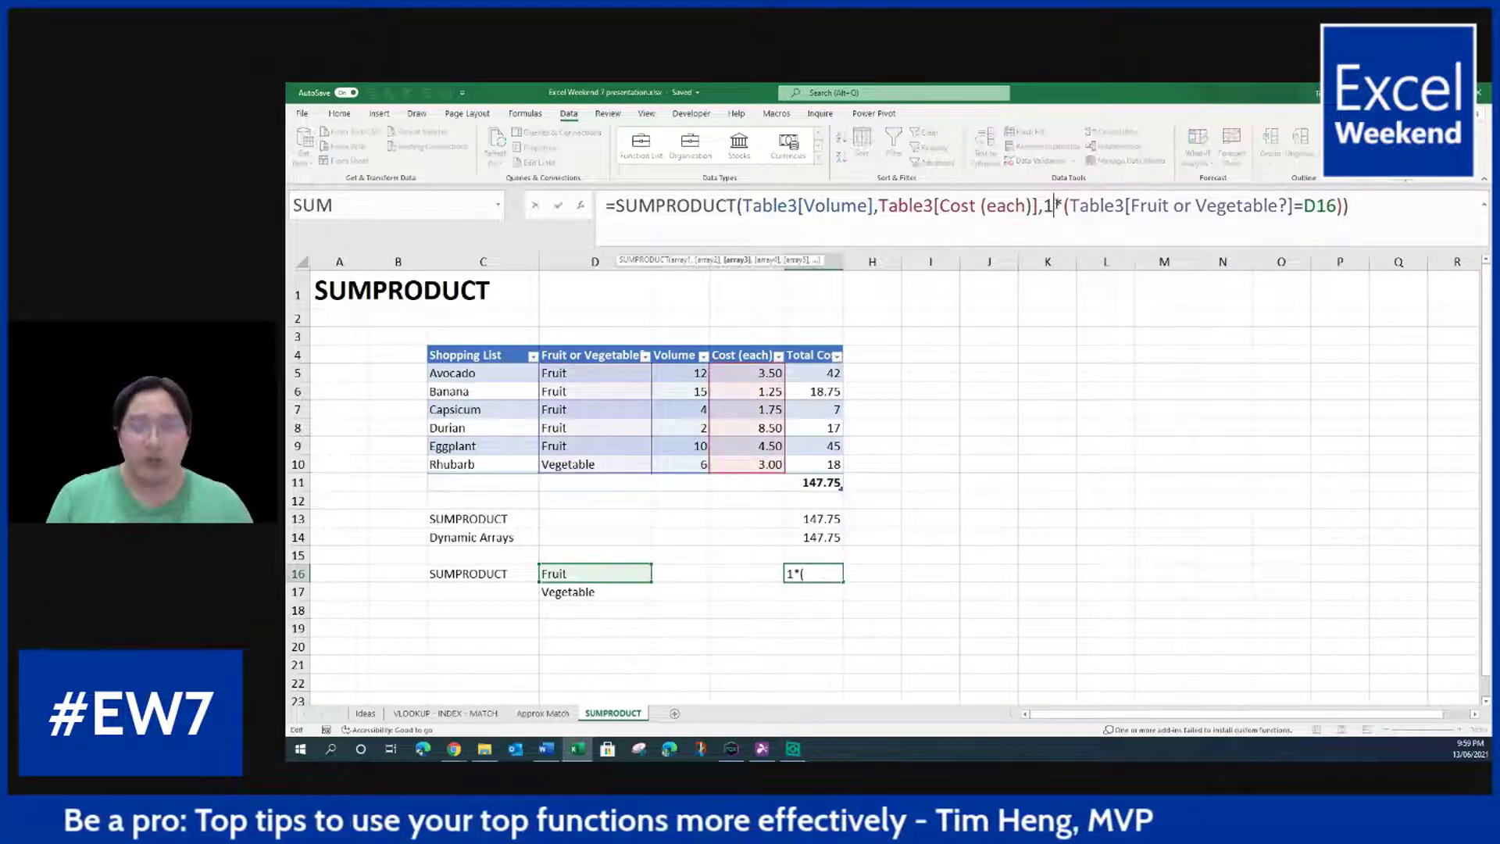
pyautogui.press('BackSpace')
pyautogui.press('BackSpace')
pyautogui.write('--')
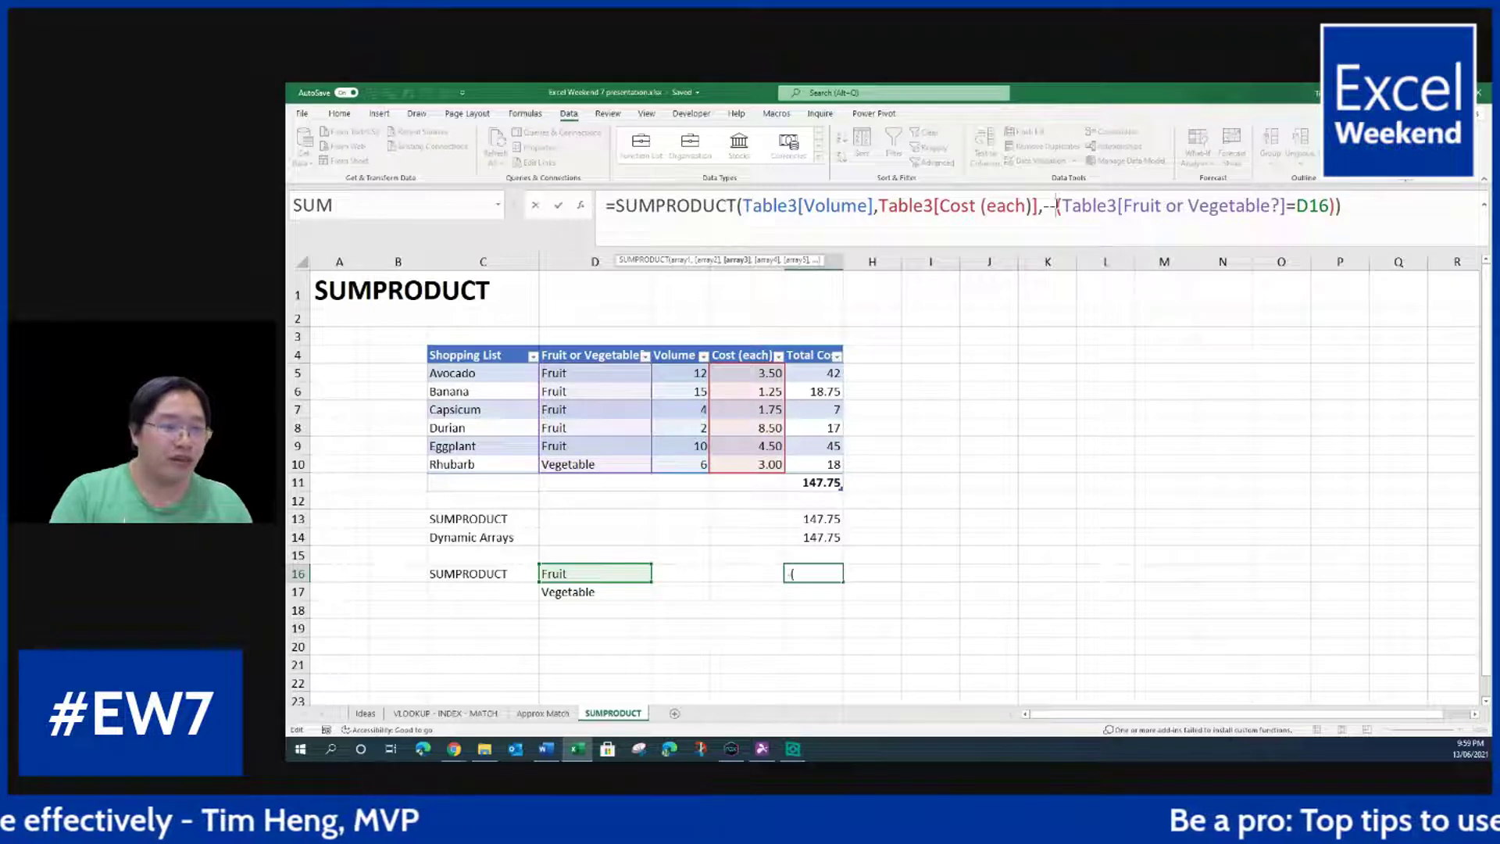
pyautogui.press('Return')
pyautogui.press('Up')
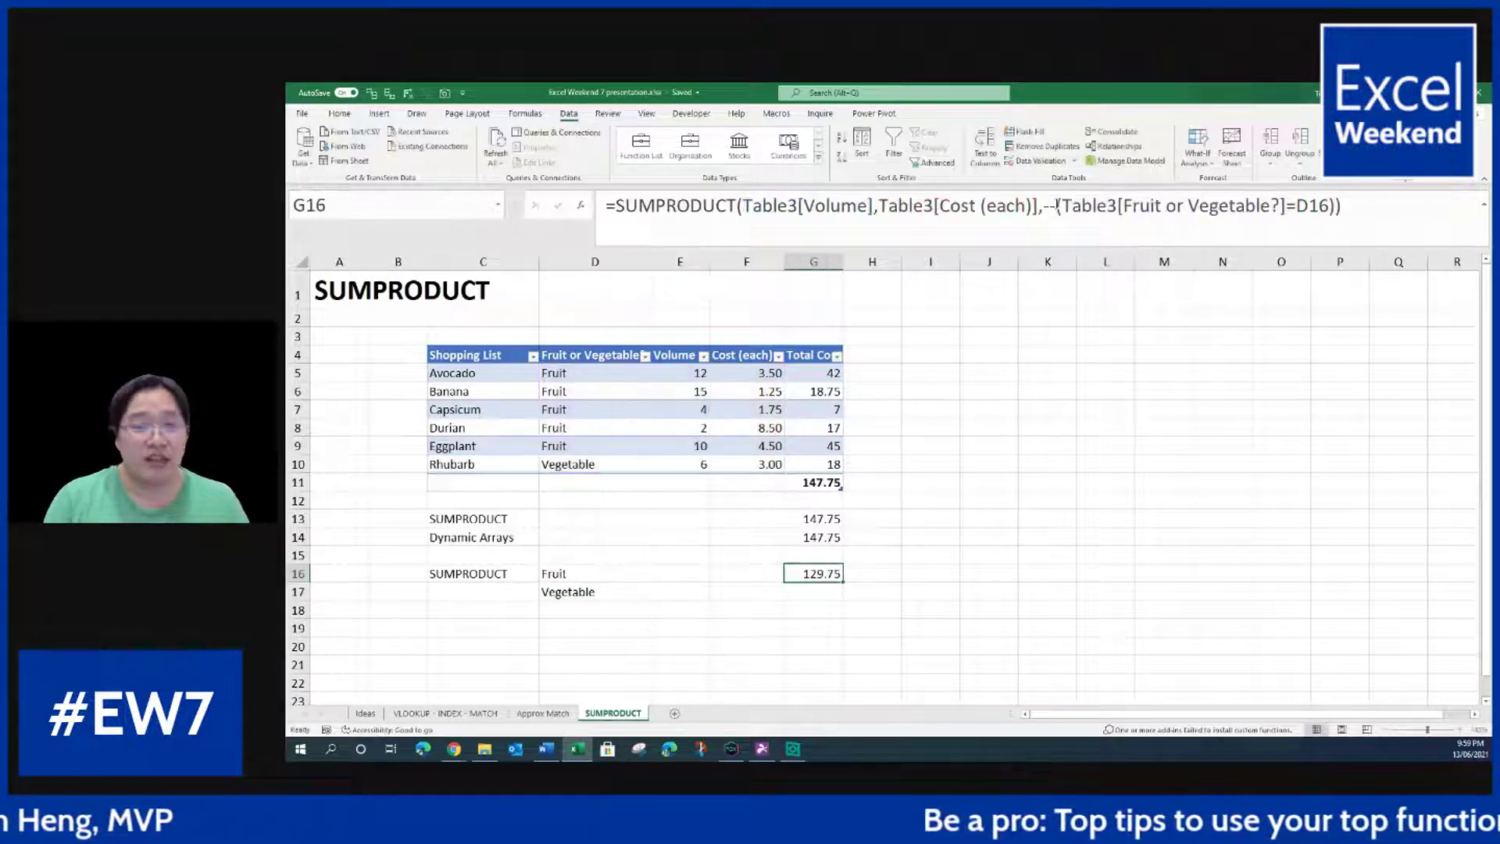
pyautogui.press('Down')
pyautogui.hotkey('ctrl', 'd')
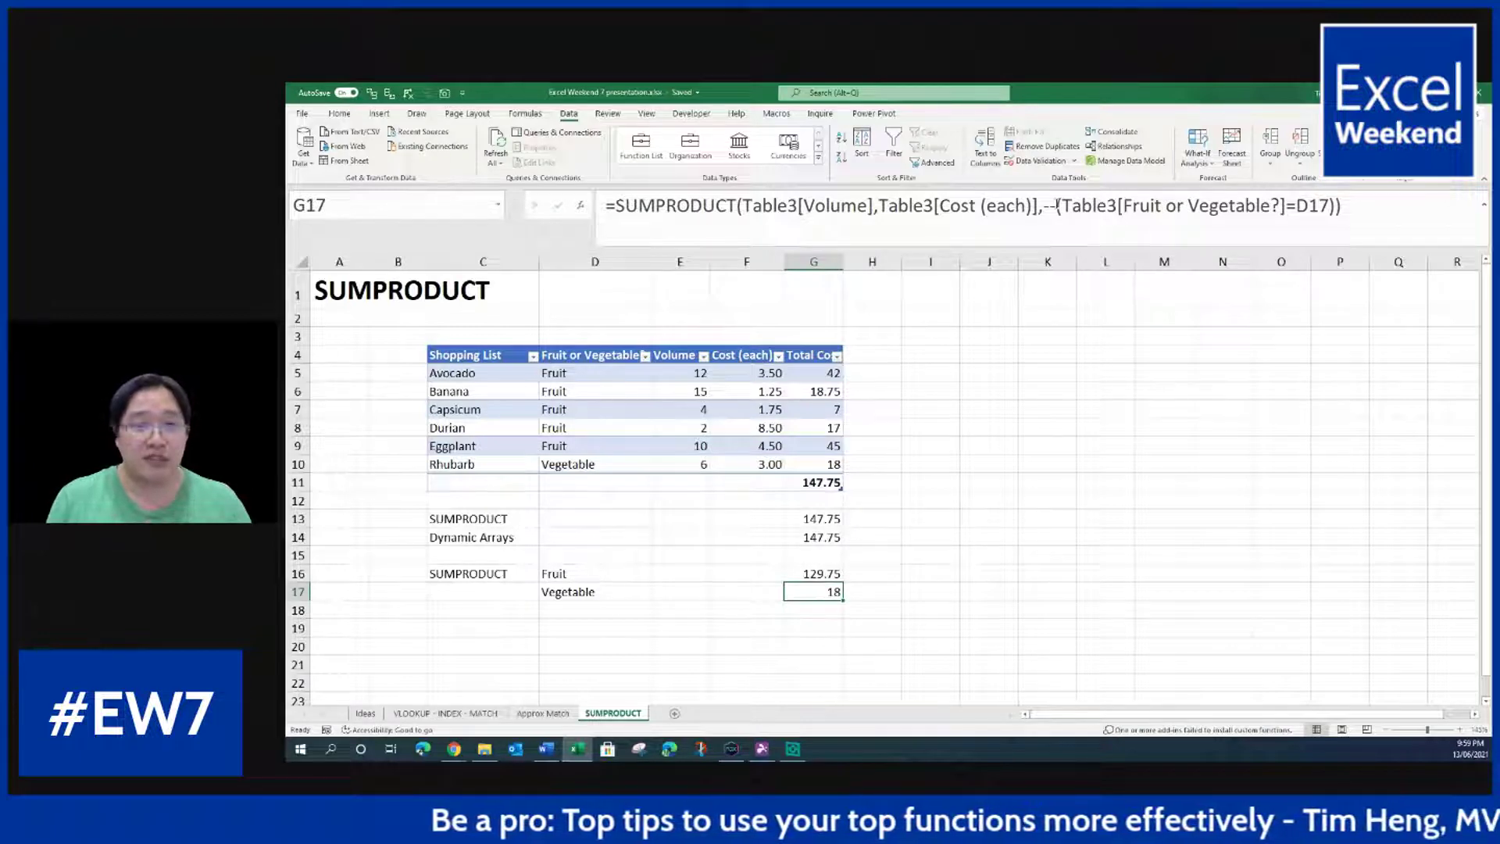
# Step: Try the G17 SUMPRODUCT formula without the double negative before its condition
pyautogui.click(1056, 206)
pyautogui.press('BackSpace')
pyautogui.press('BackSpace')
pyautogui.click(880, 207)
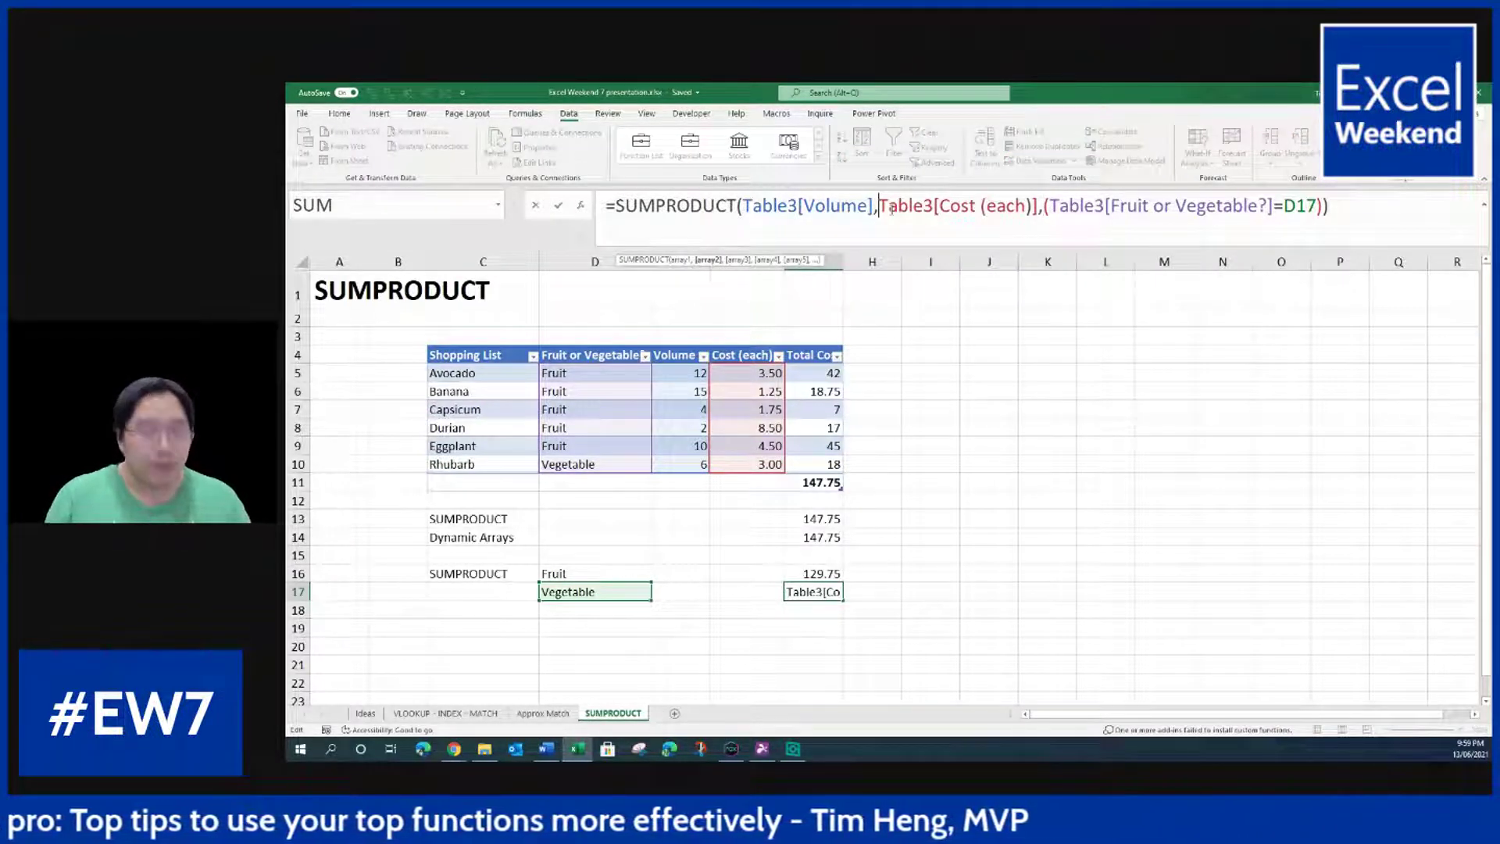
pyautogui.press('Return')
# Step: Review the Dynamic Arrays SUM formula in G14, which multiplies its arrays directly
pyautogui.press('Up')
pyautogui.press('Up')
pyautogui.press('Up')
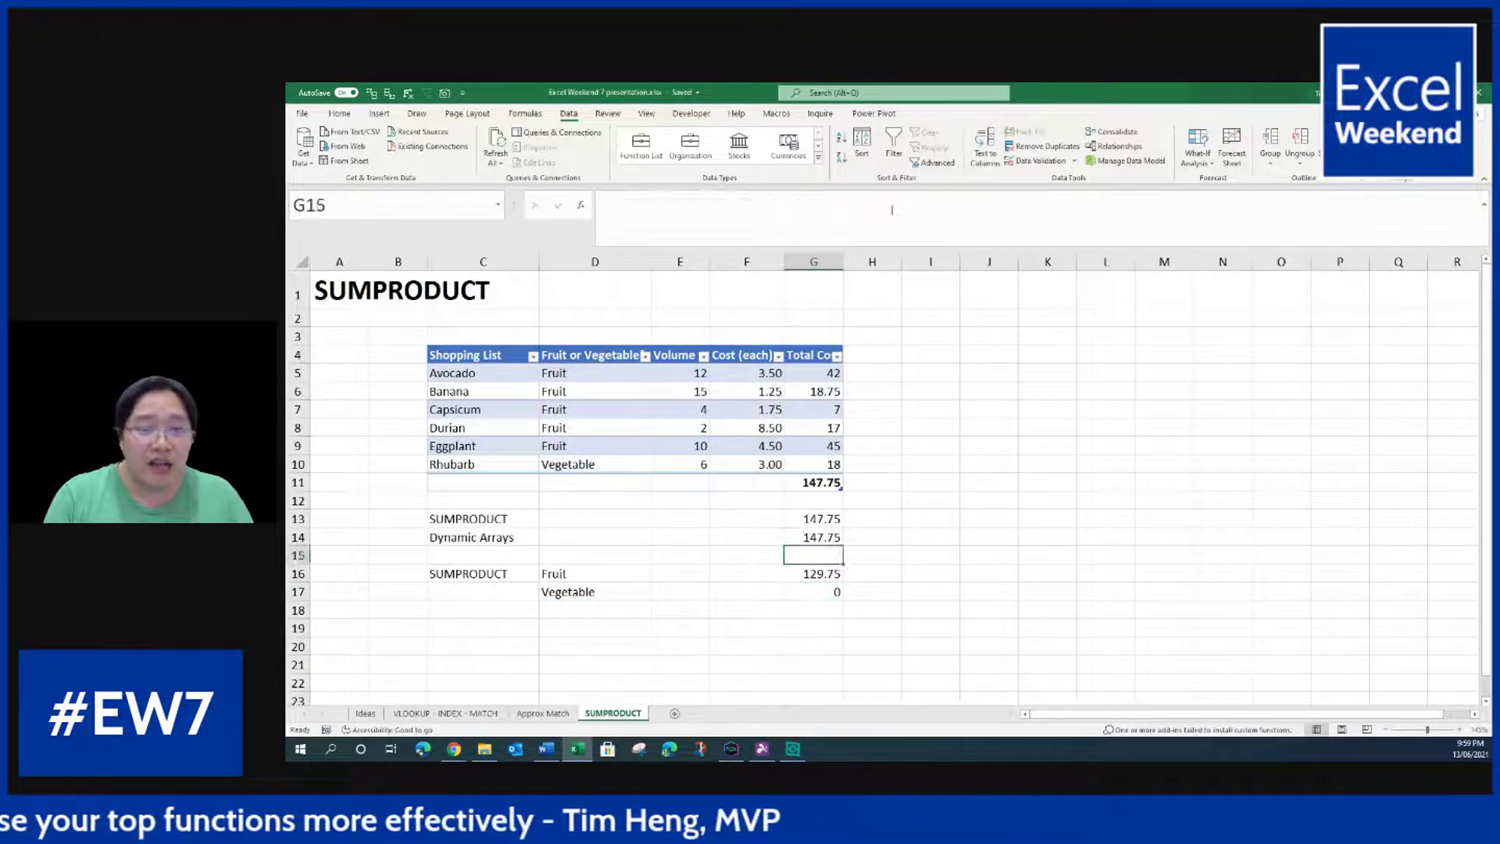
pyautogui.press('Up')
pyautogui.press('Up')
pyautogui.press('Down')
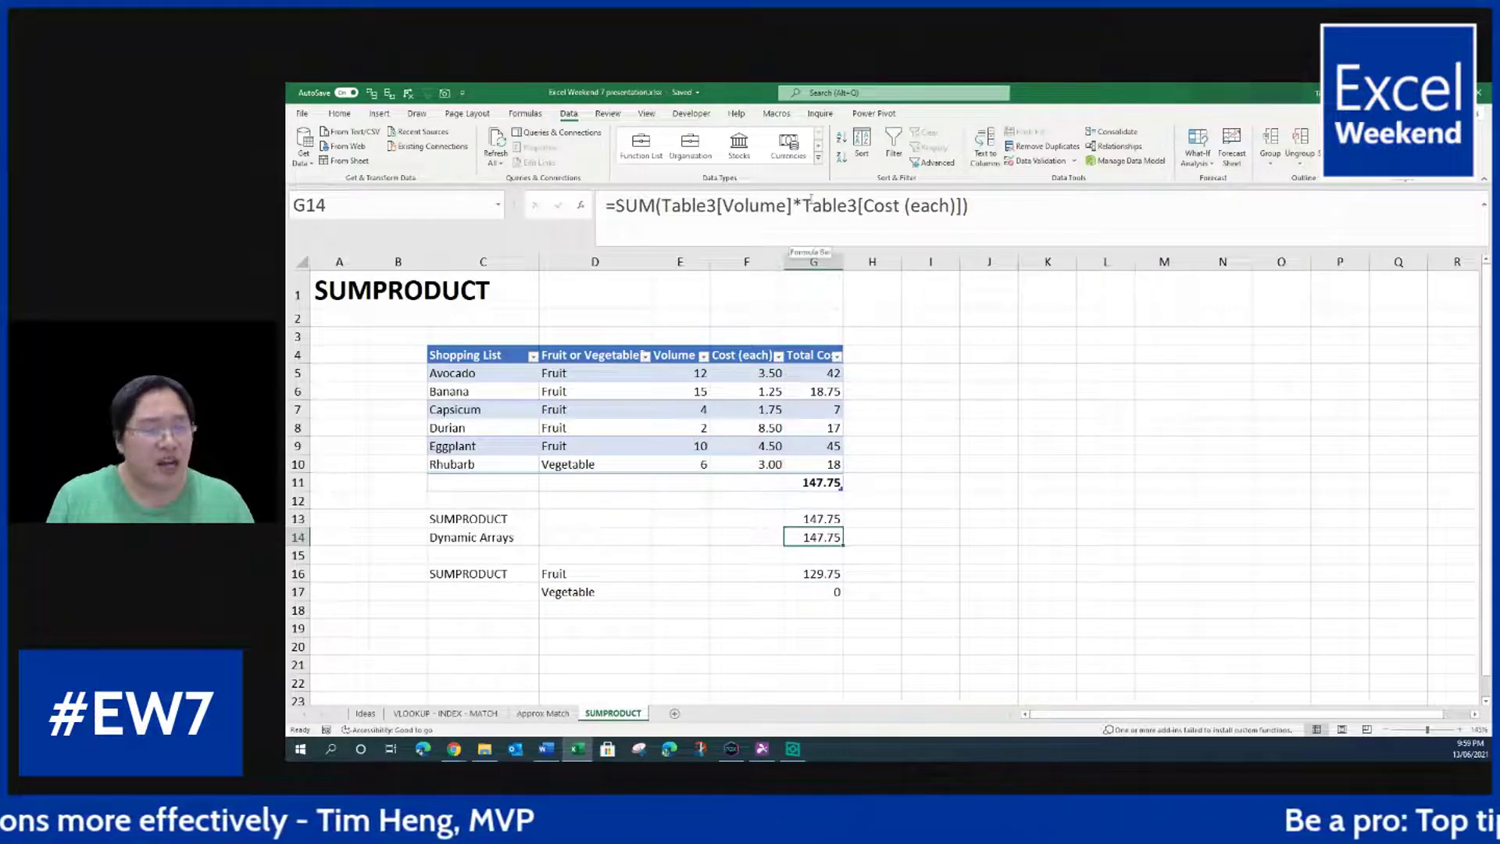
# Step: Change G16 to =SUMPRODUCT(Table3[Volume]*Table3[Cost (each)]*(Table3[Fruit or Vegetable?]=D16)) and fill it down to G17
pyautogui.click(818, 575)
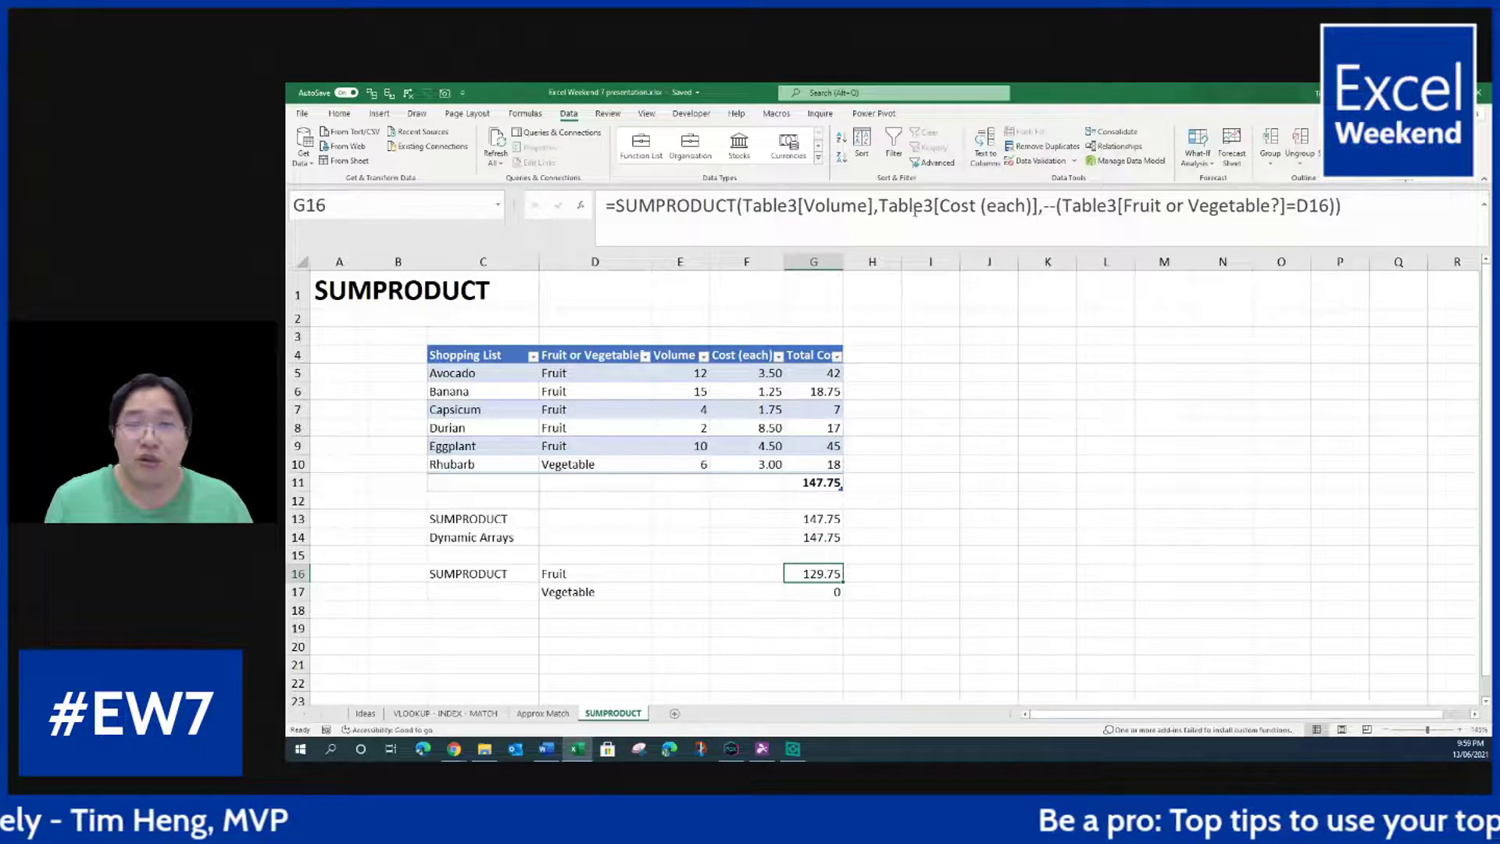
pyautogui.click(878, 207)
pyautogui.press('BackSpace')
pyautogui.write('*')
pyautogui.click(1048, 207)
pyautogui.press('BackSpace')
pyautogui.press('Delete')
pyautogui.press('Delete')
pyautogui.write('*')
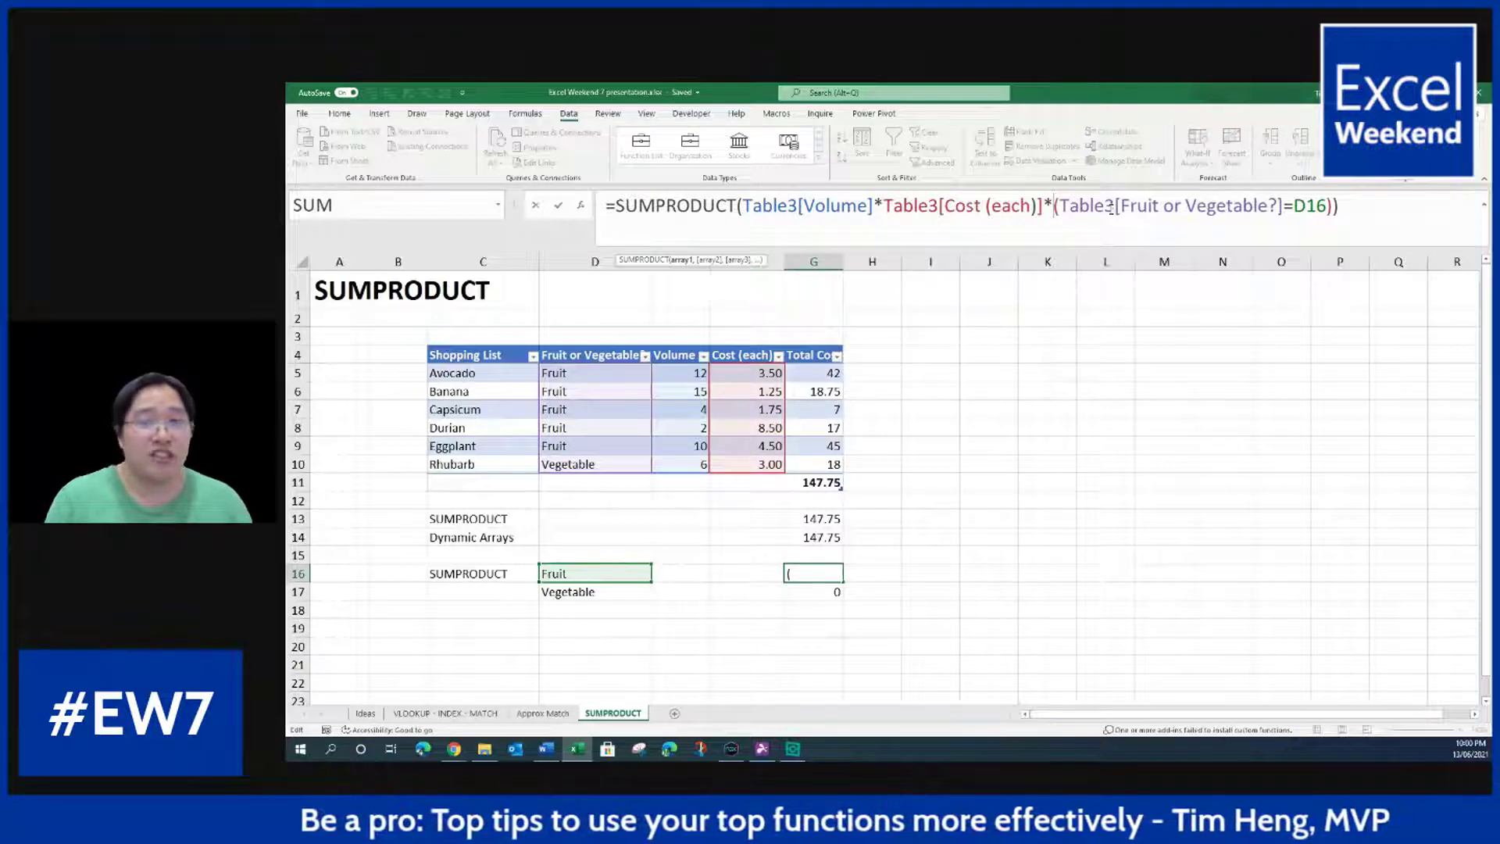
pyautogui.press('Return')
pyautogui.hotkey('ctrl', 'd')
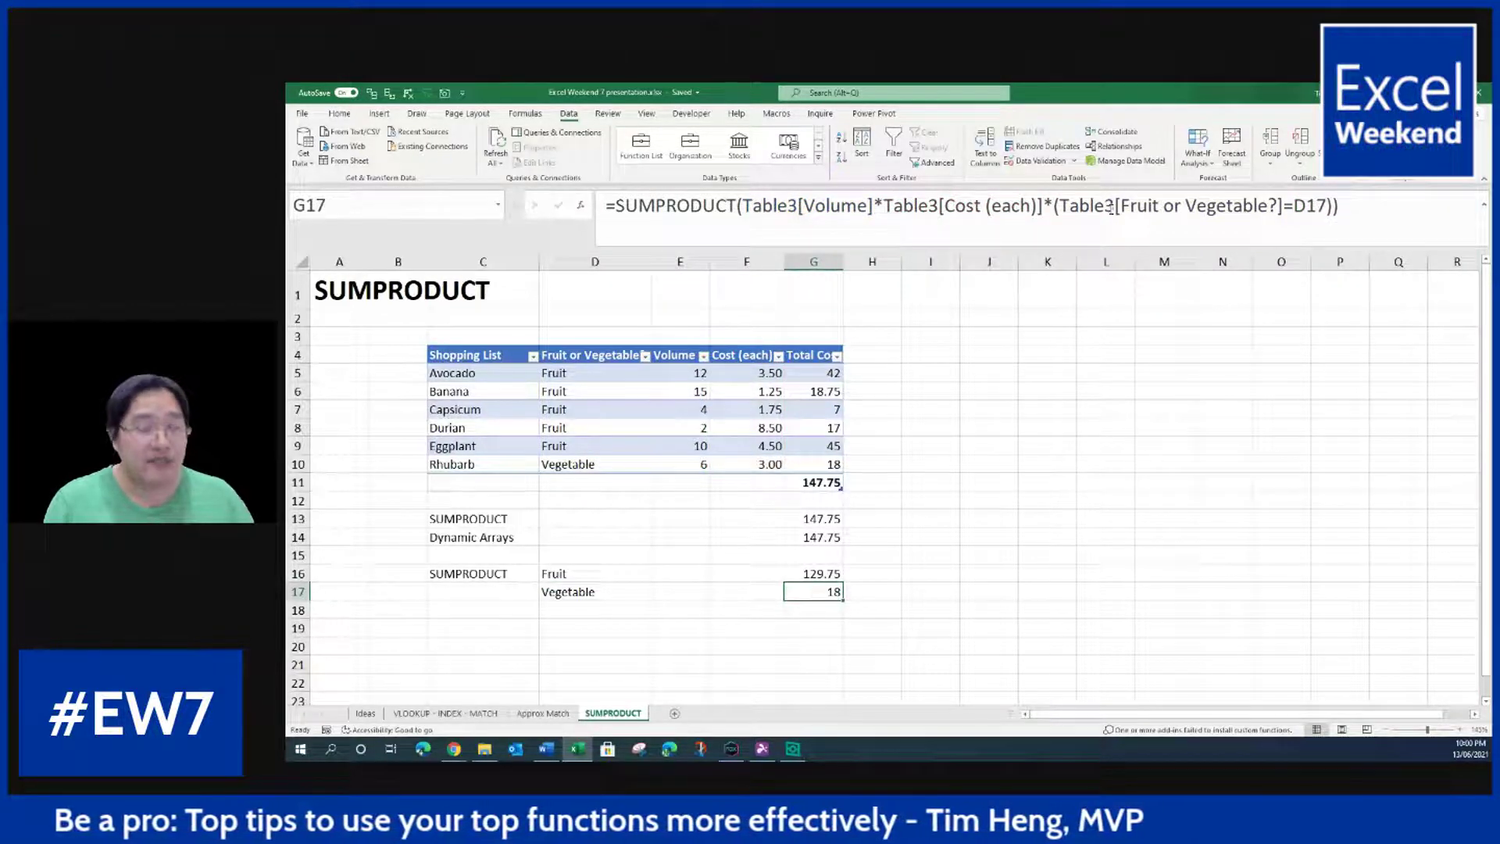
# Step: Examine the multiplied arrays and condition in the G17 formula, and compare them with the Dynamic Arrays formula in G14
pyautogui.click(1054, 209)
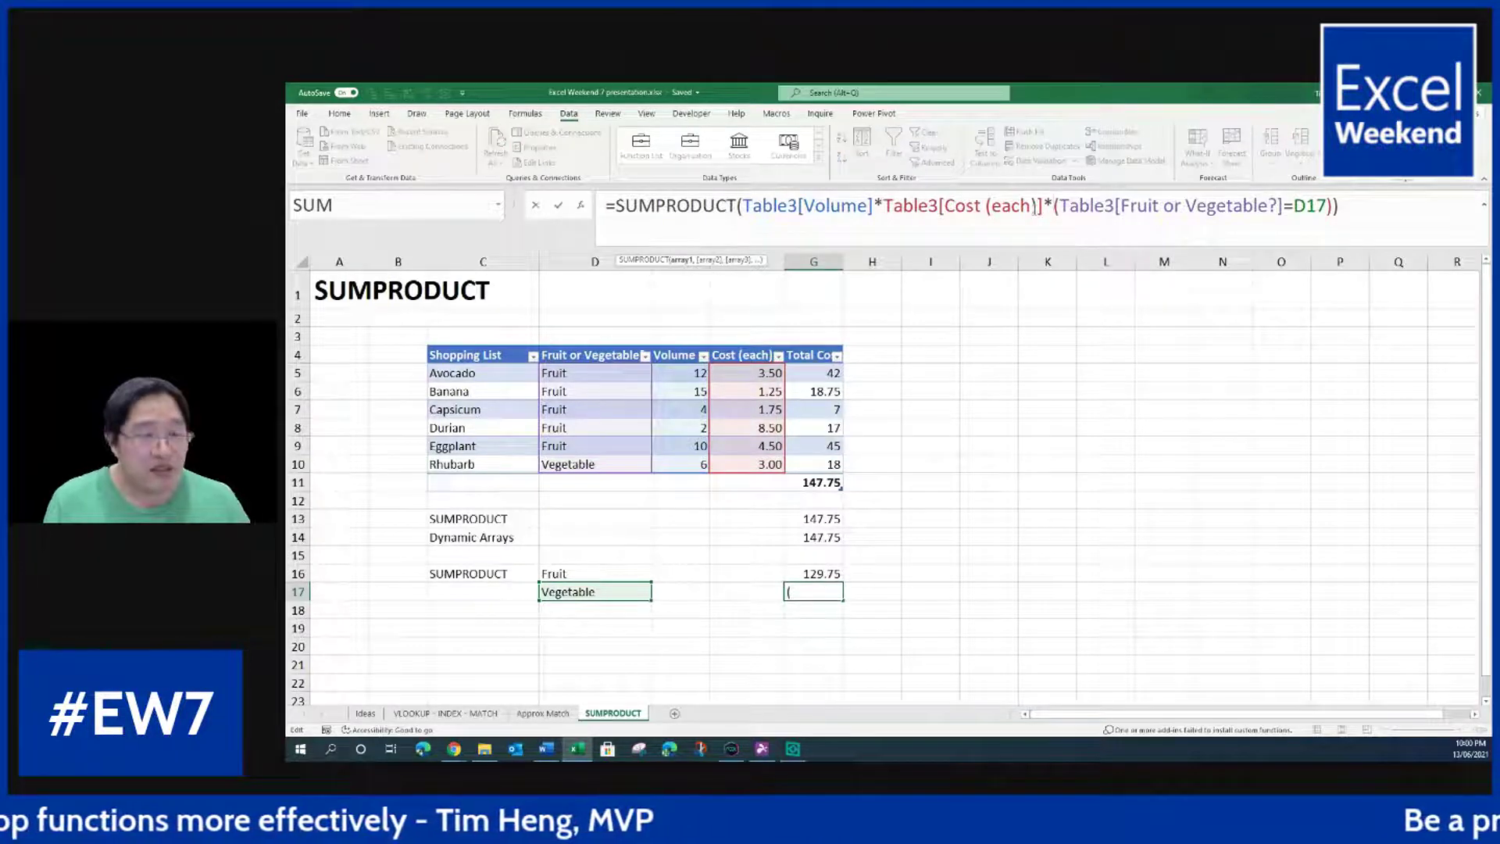
pyautogui.moveTo(742, 209); pyautogui.dragTo(1329, 207)
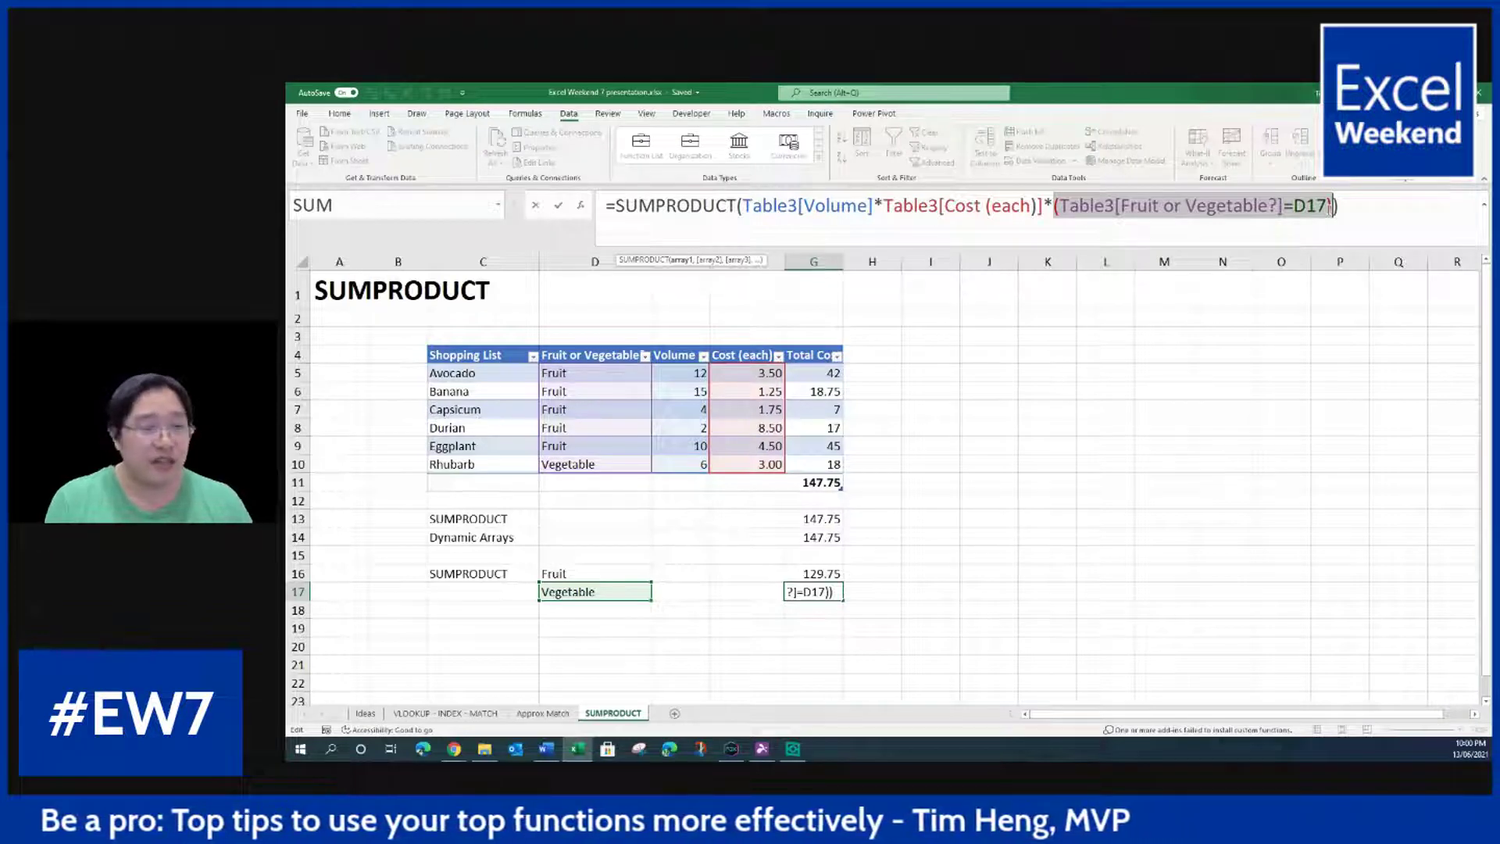
pyautogui.press('Return')
pyautogui.press('Up')
pyautogui.press('Up')
pyautogui.press('Up')
pyautogui.press('Up')
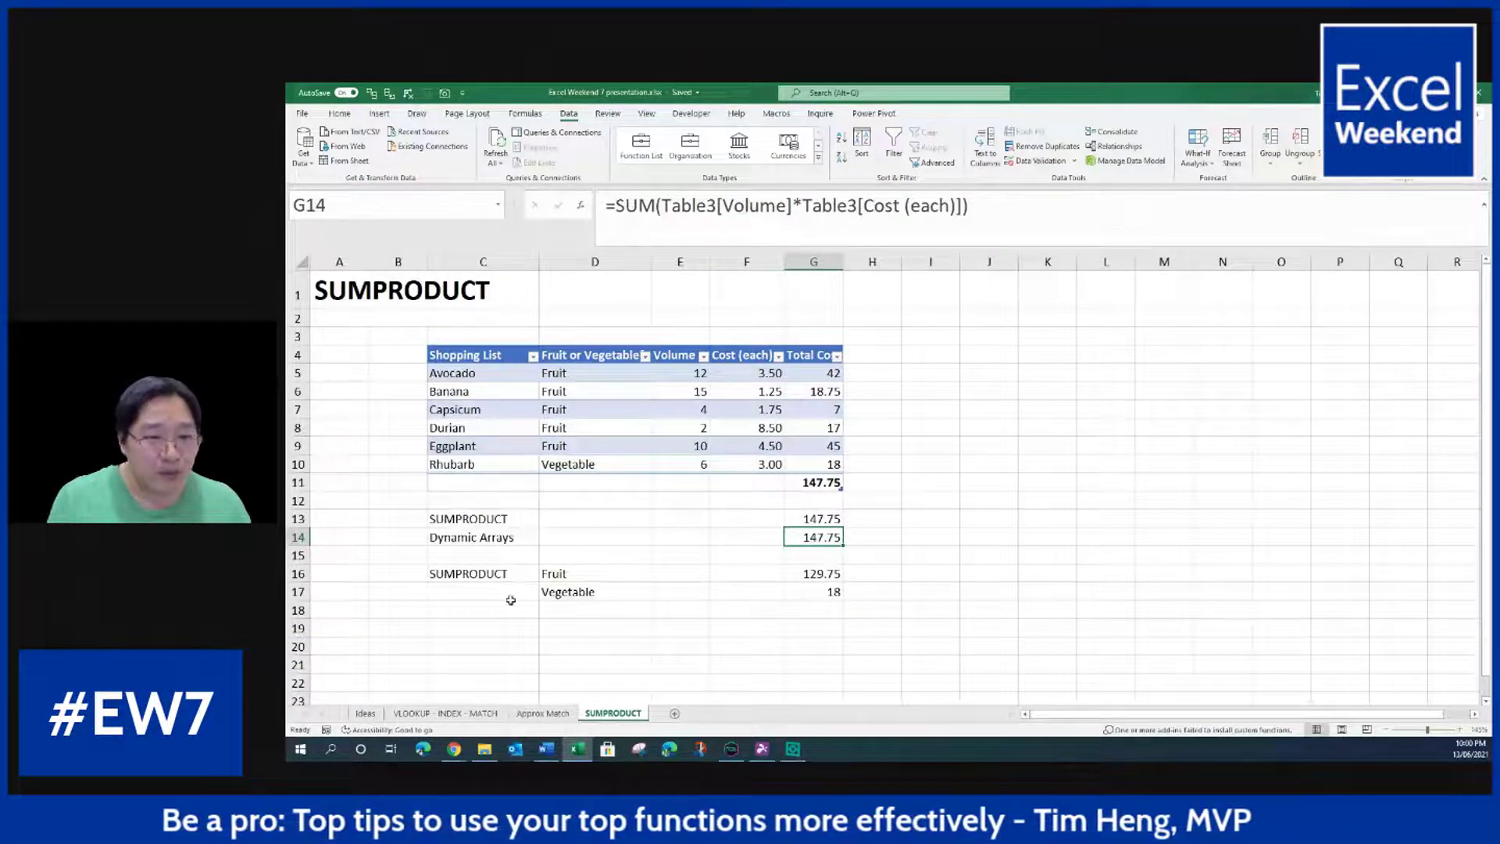
# Step: Go to the Ideas sheet and review the presenter's email and website entries
pyautogui.click(365, 713)
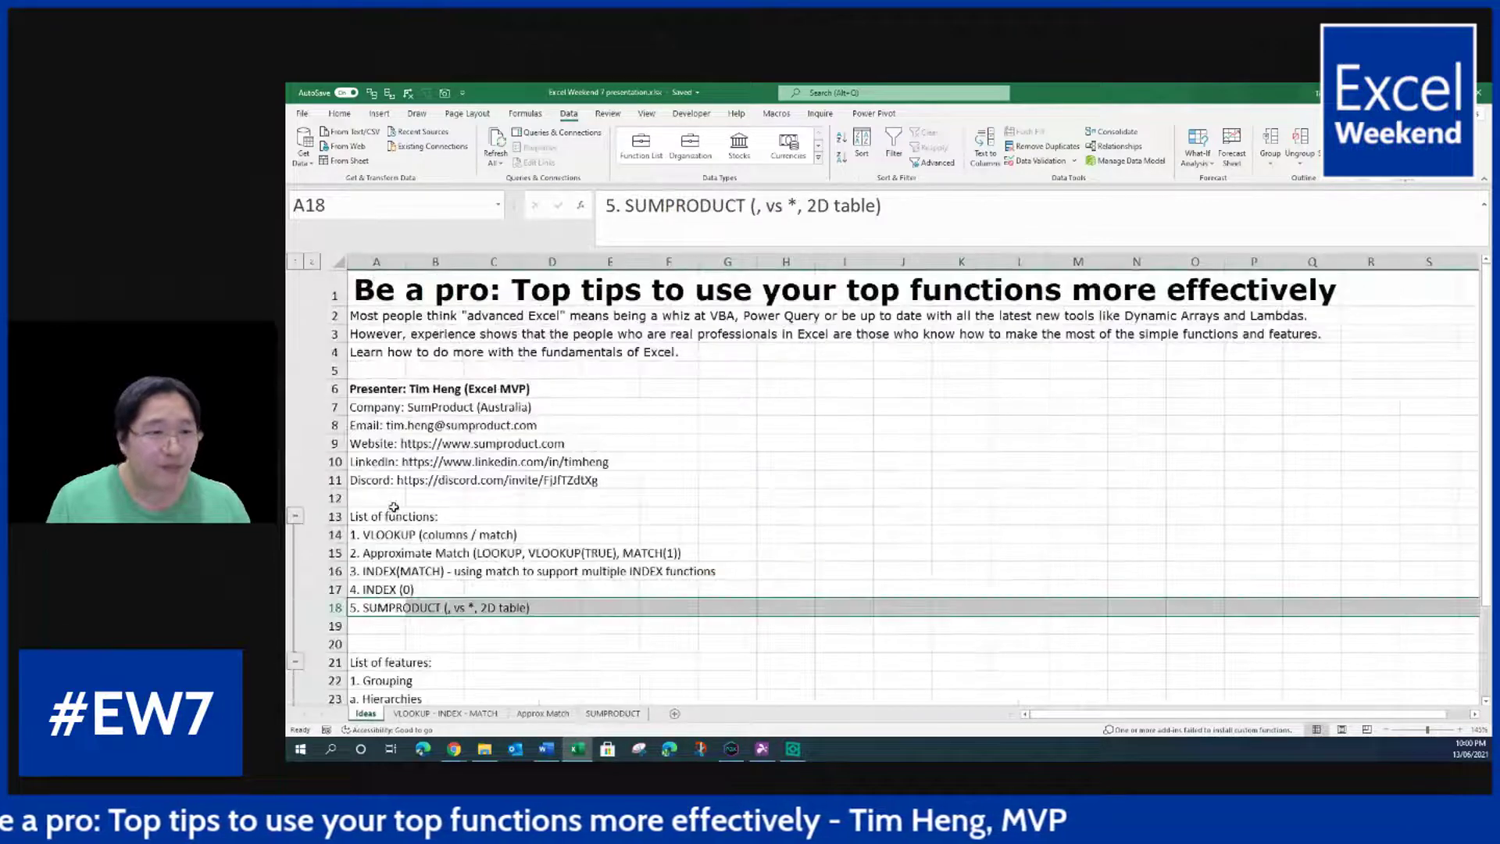
pyautogui.click(370, 423)
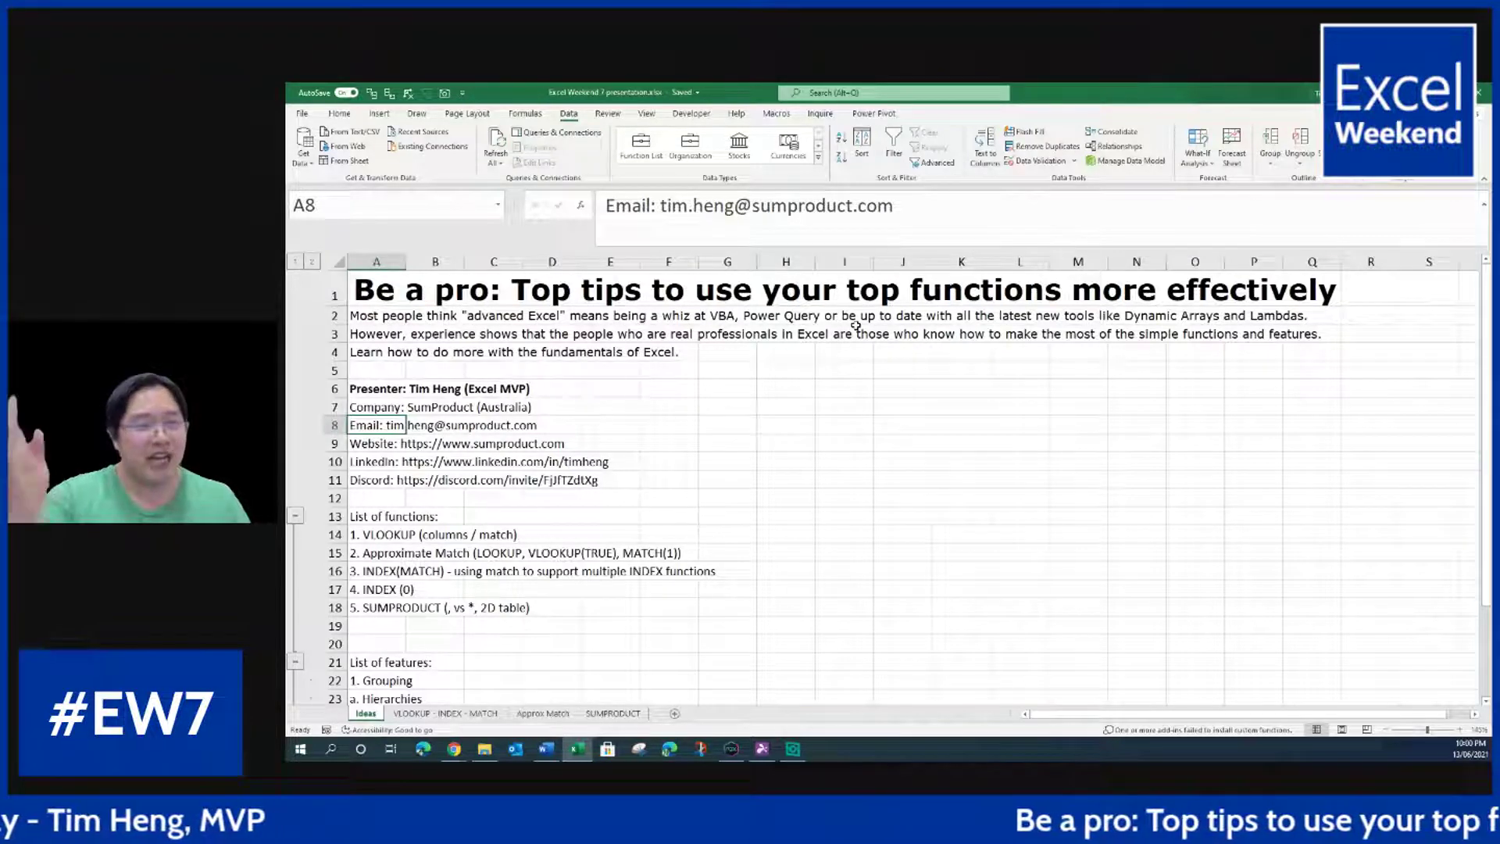
pyautogui.press('Down')
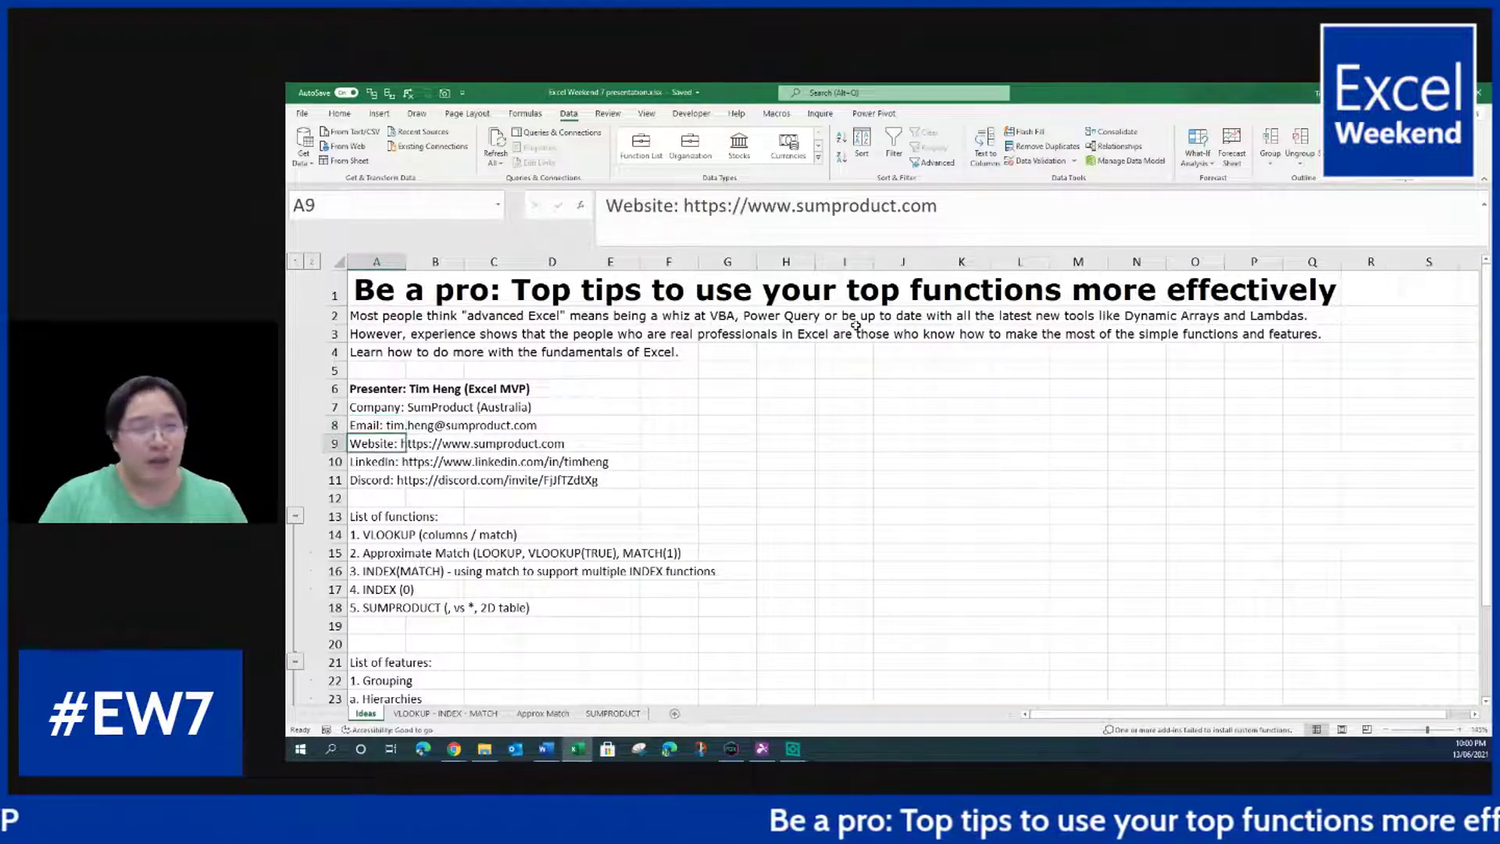